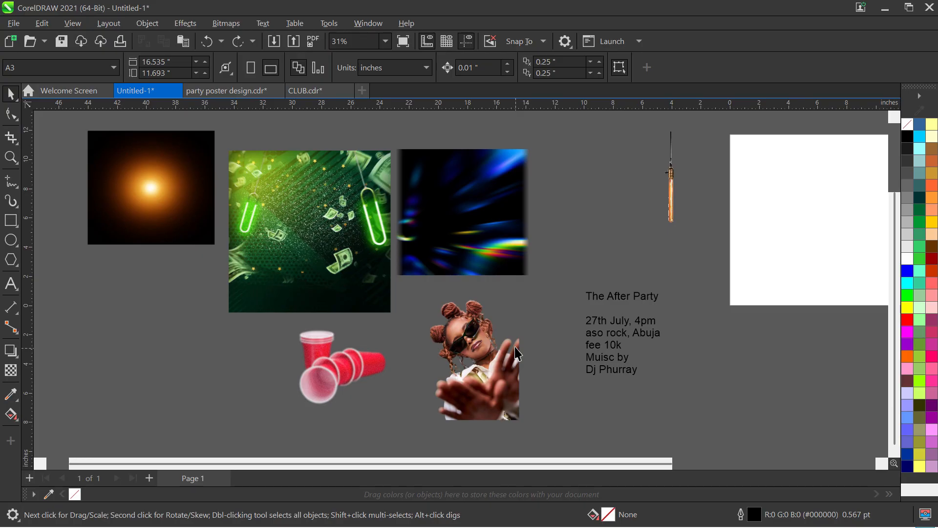
- Draw a freehand rectangle about 8.86 by 8.99 inches on the blank page
scroll(406, 291, down, 3)
scroll(492, 440, up, 2)
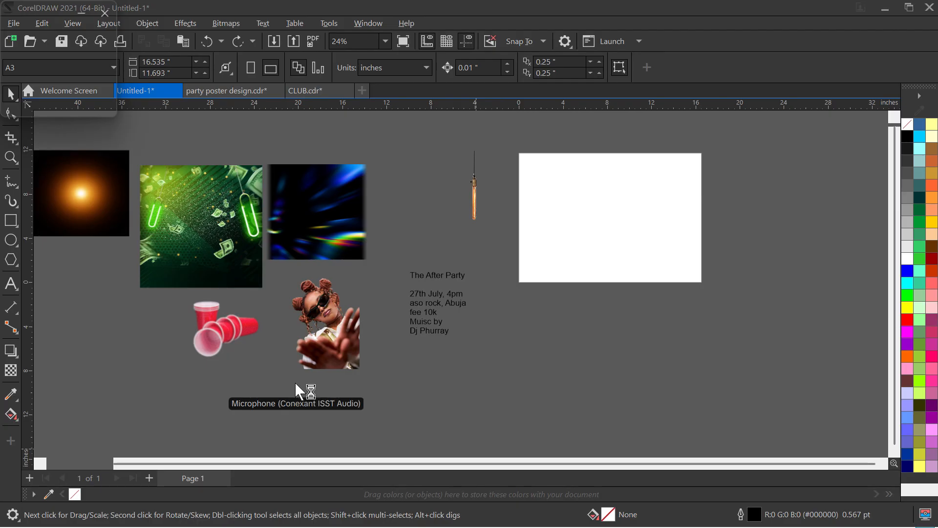
drag(490, 281, 483, 268)
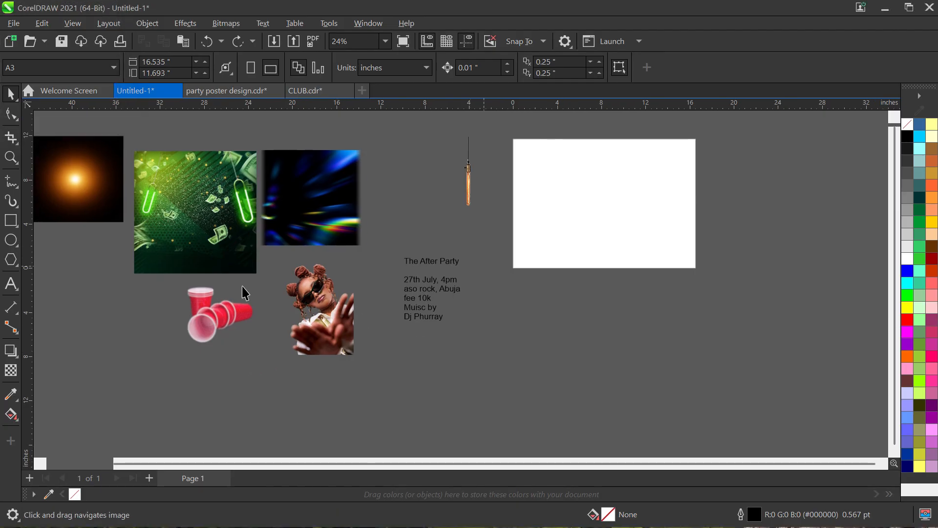
drag(521, 199, 356, 189)
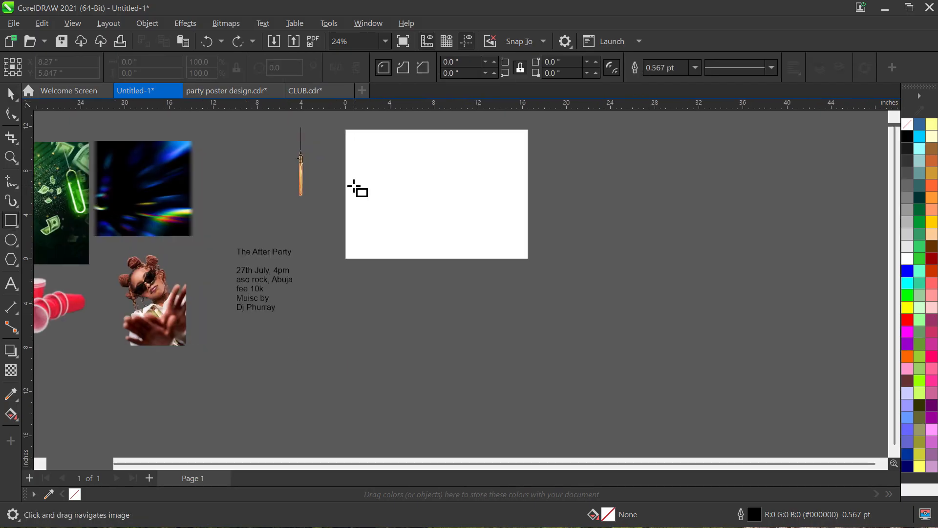
scroll(329, 161, up, 4)
scroll(299, 226, up, 8)
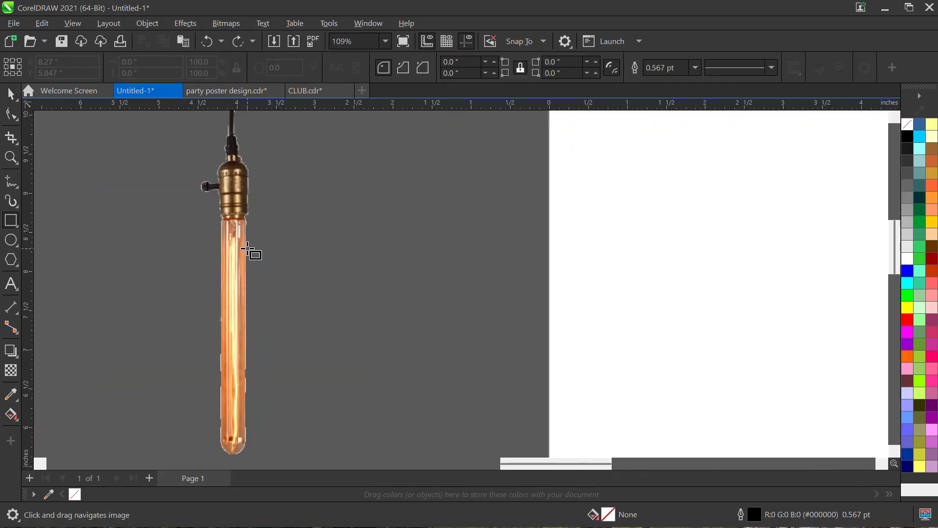
scroll(235, 238, down, 7)
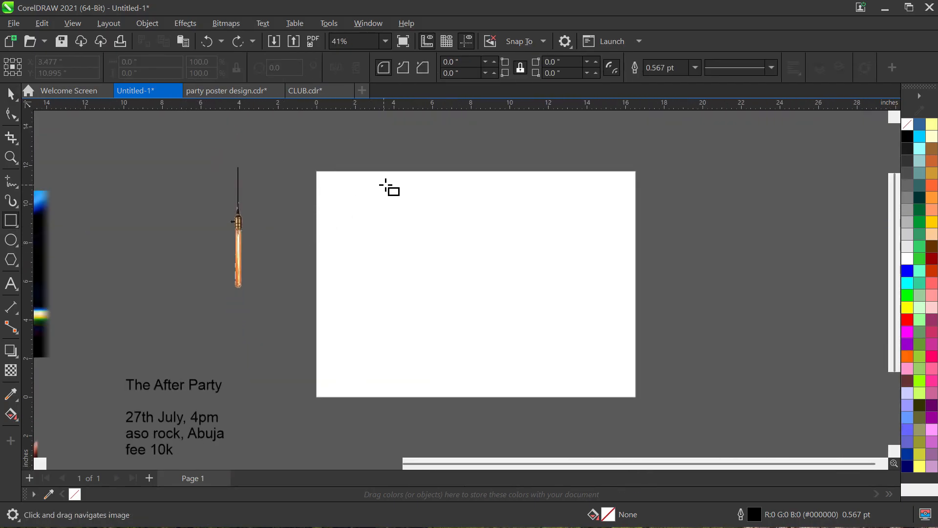
drag(384, 184, 554, 358)
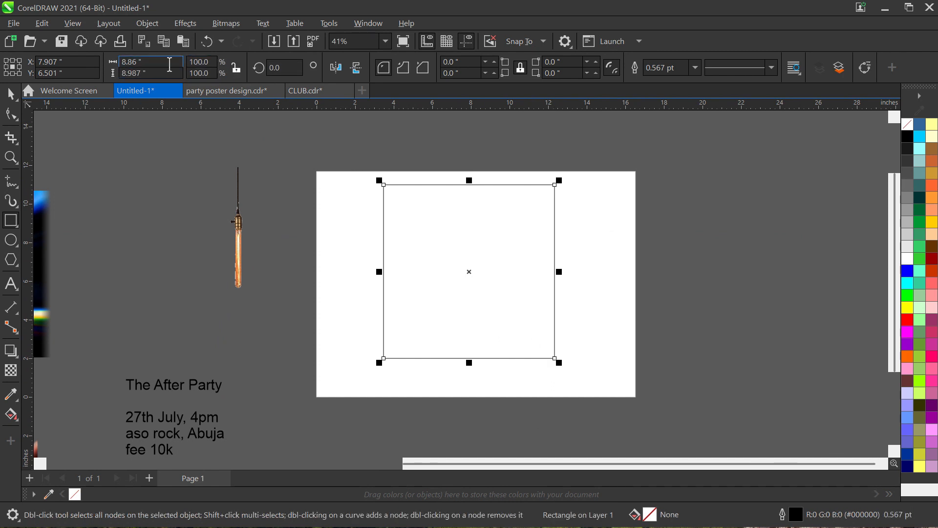
- Size the rectangle to 4 by 5 inches, enlarge it proportionally to about 8.86 by 11.08 inches, and reposition it over the page
text(4)
key(Tab)
text(5)
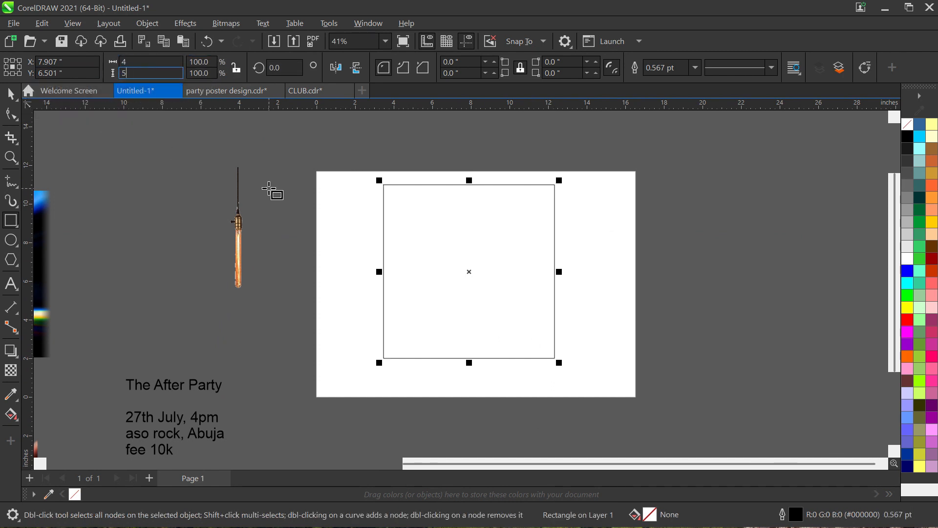
key(Return)
drag(512, 219, 561, 146)
drag(484, 232, 503, 226)
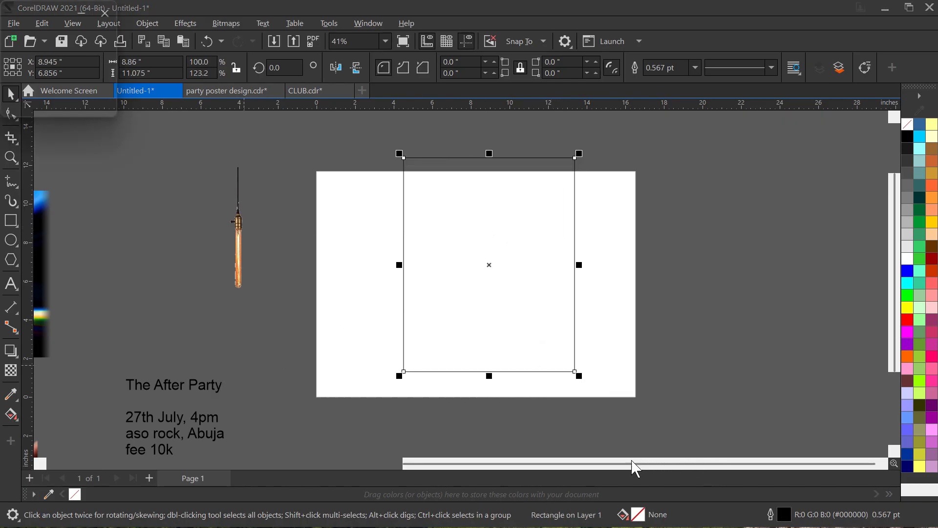
- Center the green money background image and the rectangle on the page, and shift the image up about 0.5 inch
scroll(589, 298, down, 2)
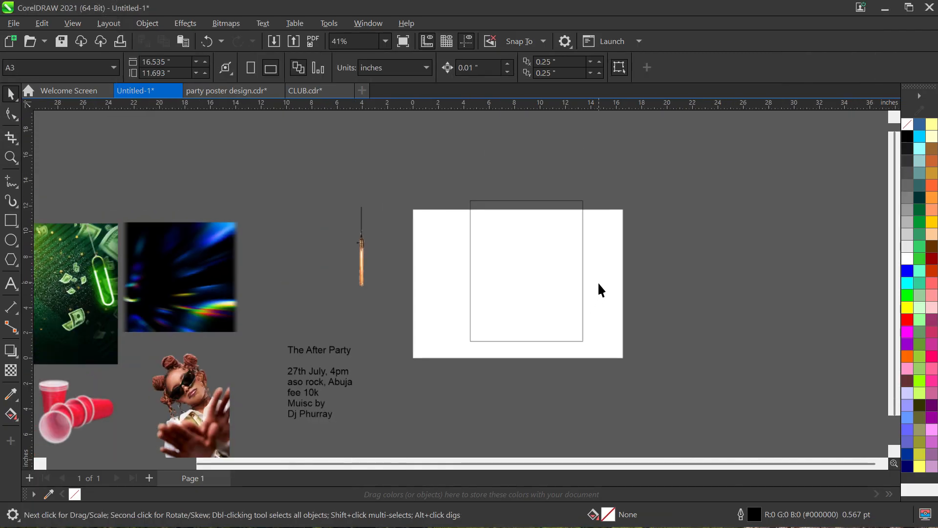
click(96, 286)
key(p)
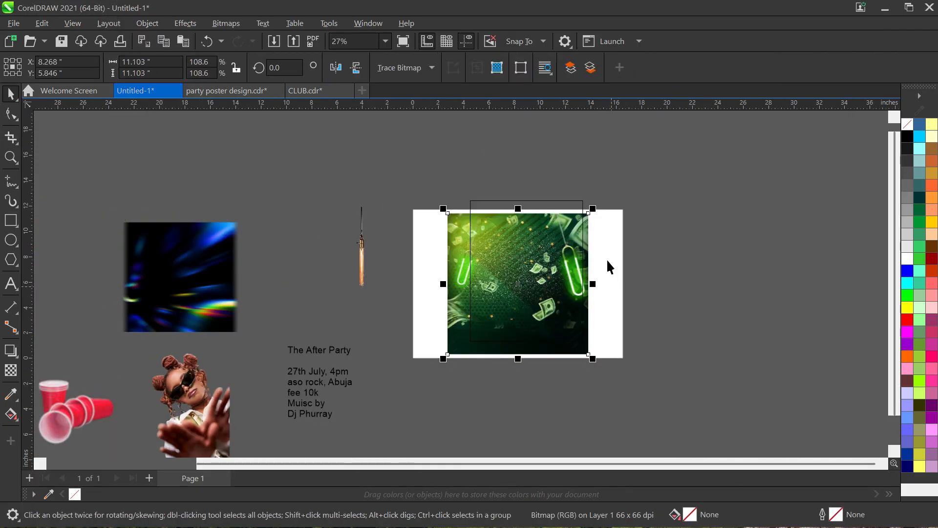
click(579, 202)
key(p)
scroll(583, 248, up, 2)
click(583, 248)
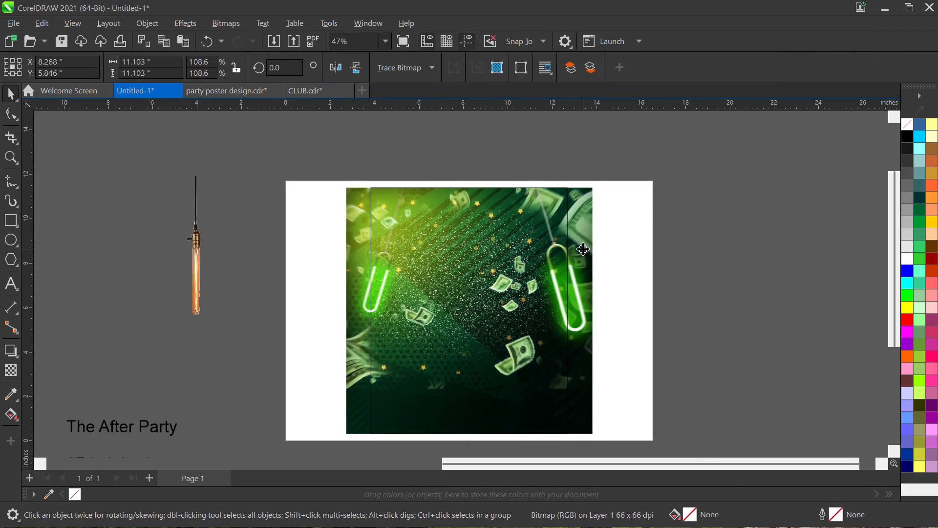
drag(583, 248, 585, 238)
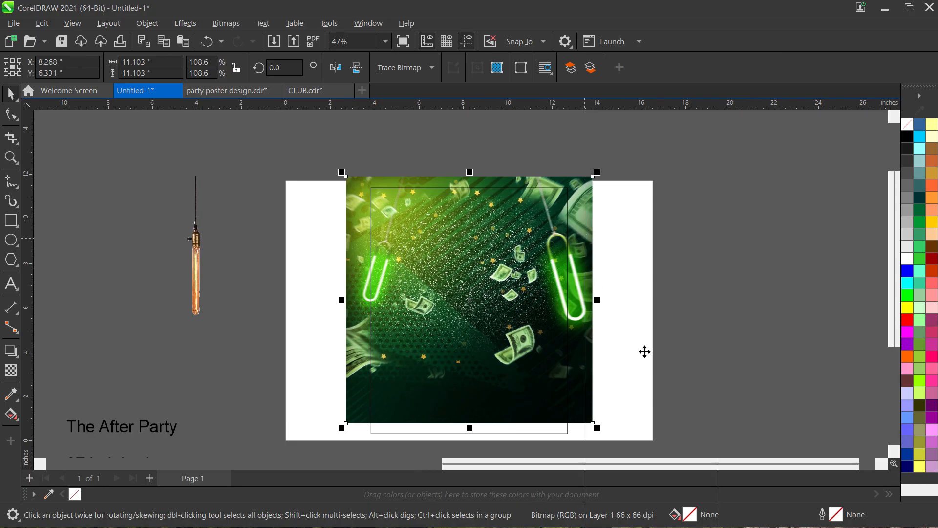
- Try to PowerClip the green background image inside the rectangle
right_click(585, 254)
click(655, 325)
click(567, 301)
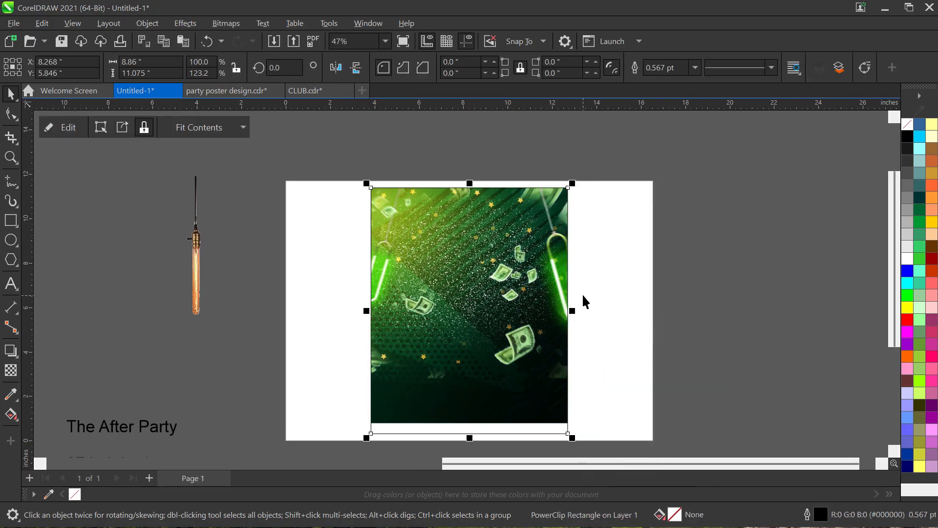
click(584, 299)
key(ctrl+z)
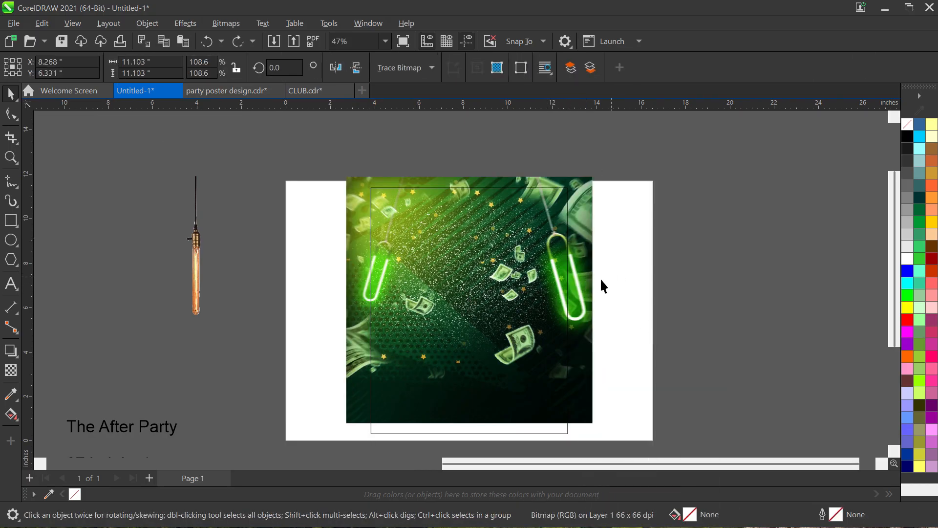
right_click(589, 292)
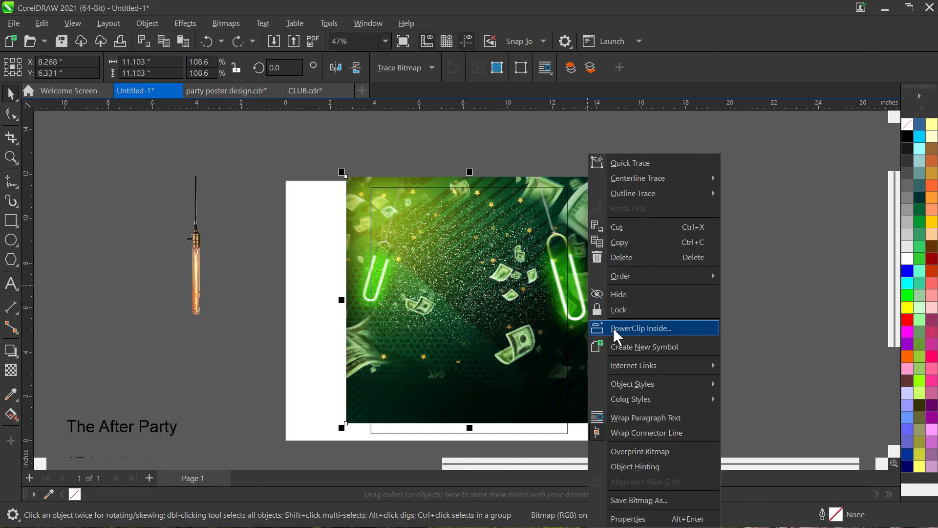
click(617, 335)
click(567, 301)
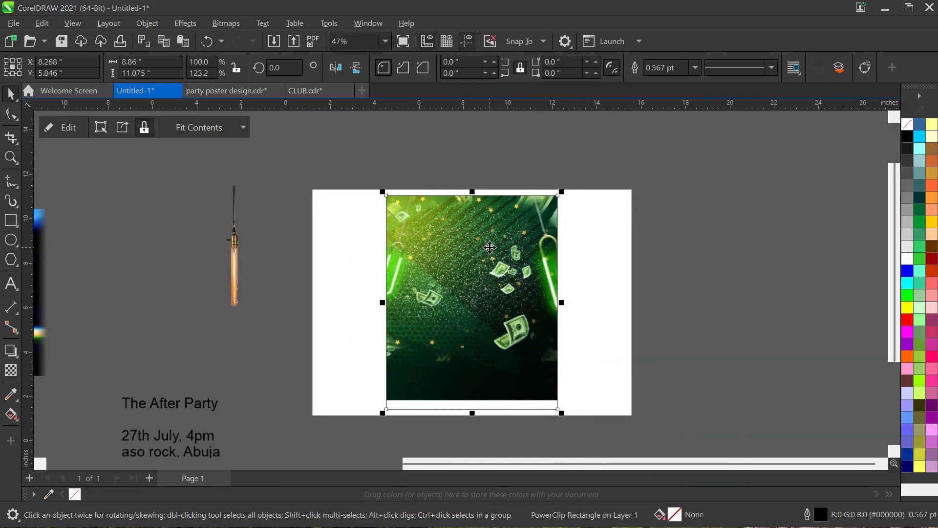
scroll(490, 248, down, 3)
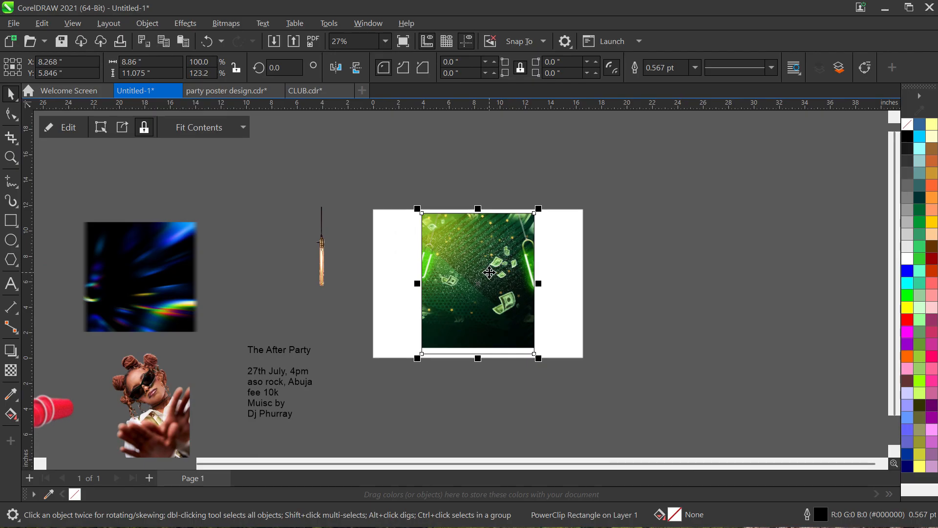
key(ctrl+z)
- Add colors sampled from the green background image to the document palette
click(564, 277)
click(546, 282)
click(553, 340)
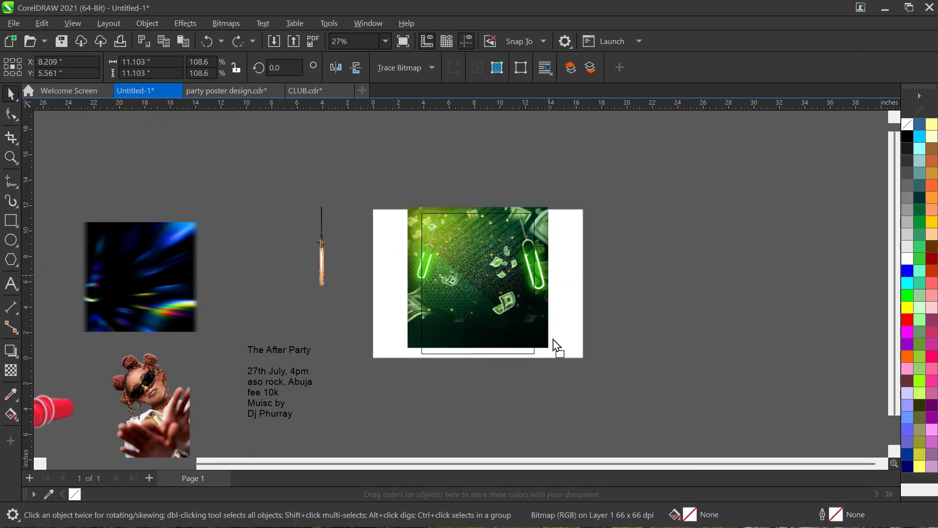
drag(556, 347, 106, 495)
drag(80, 496, 81, 495)
click(576, 441)
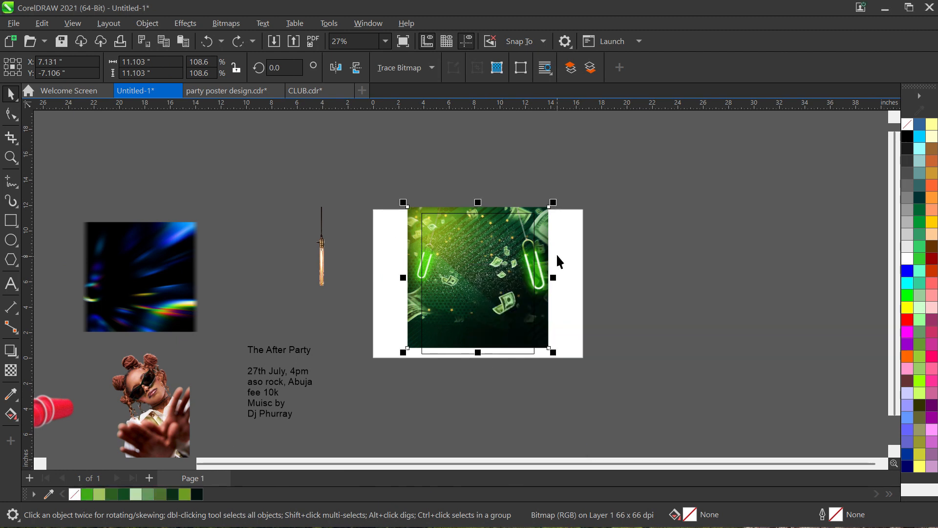
- PowerClip the green background image inside the rectangle on the page
right_click(560, 262)
click(608, 328)
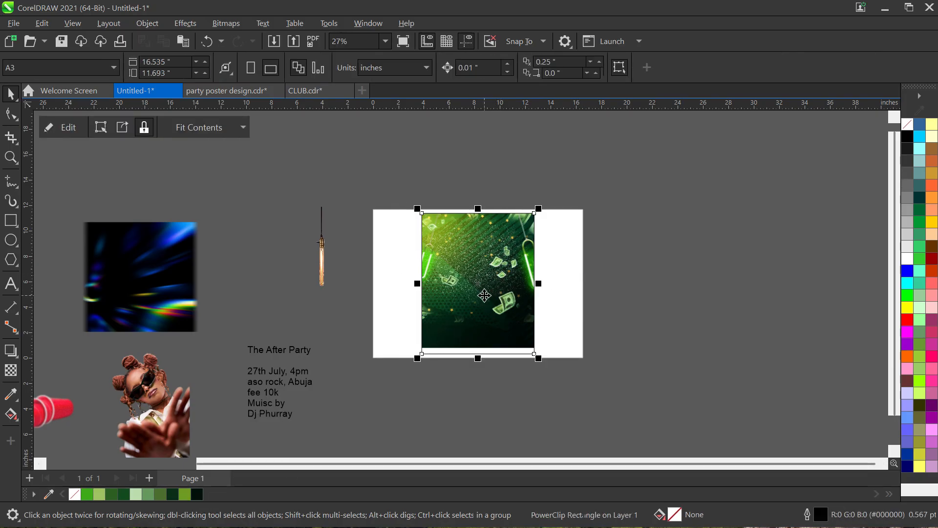
click(609, 278)
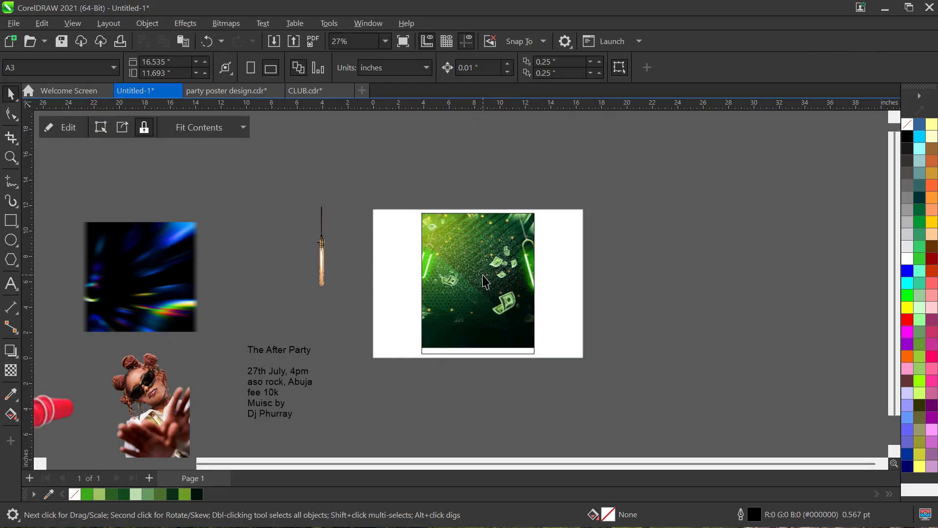
- Edit the PowerClip contents and apply a vertical linear fountain transparency that fades out the bottom of the green background
double_click(483, 275)
click(508, 277)
scroll(509, 277, up, 2)
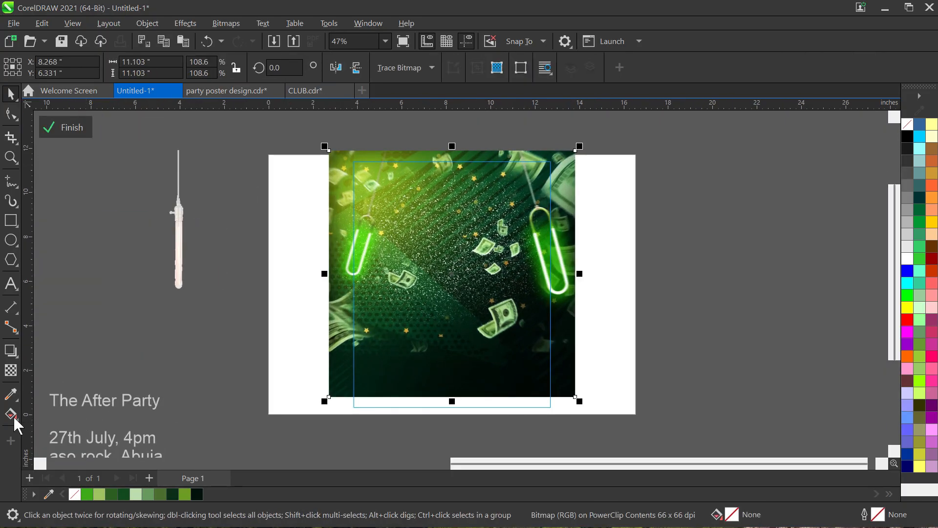
click(10, 370)
click(12, 371)
drag(455, 286, 463, 399)
key(space)
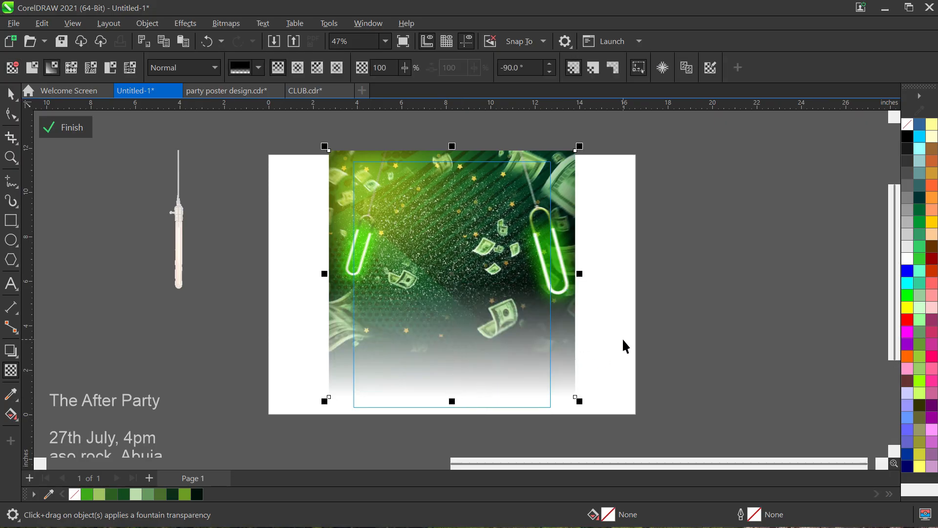
ctrl+click(622, 343)
scroll(472, 328, down, 1)
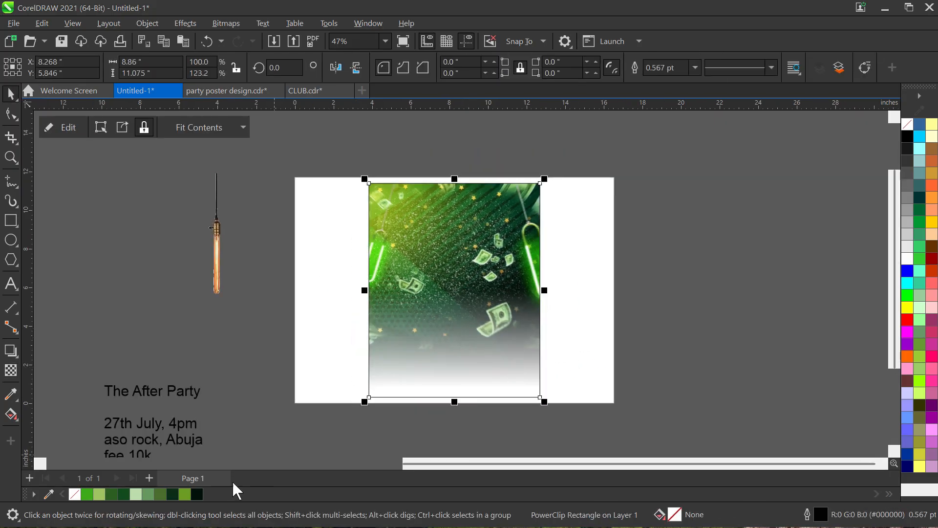
- Fill the PowerClip rectangle with the very dark green #01110A from the document palette
click(174, 493)
scroll(428, 368, up, 1)
click(197, 494)
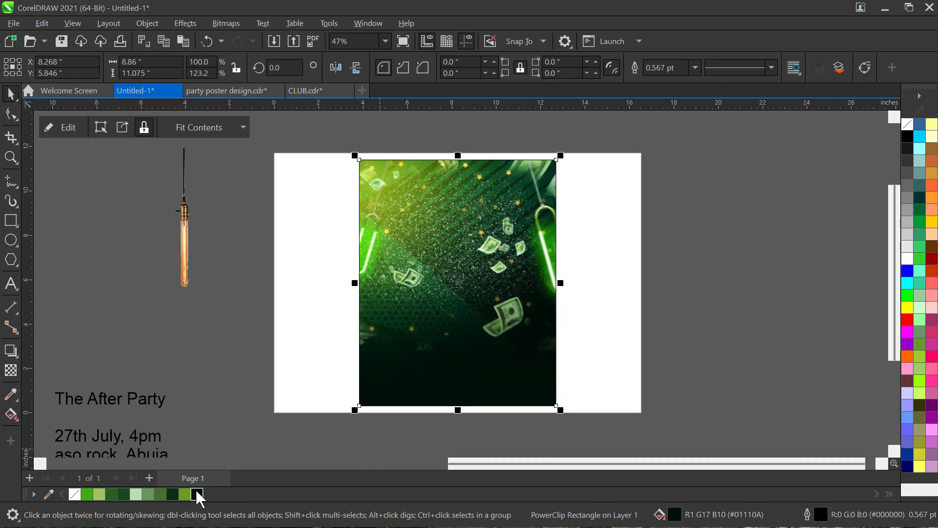
- Adjust the fountain transparency on the clipped background so its fade starts and ends higher up
ctrl+click(495, 320)
key(space)
drag(458, 281, 457, 252)
drag(461, 358, 459, 339)
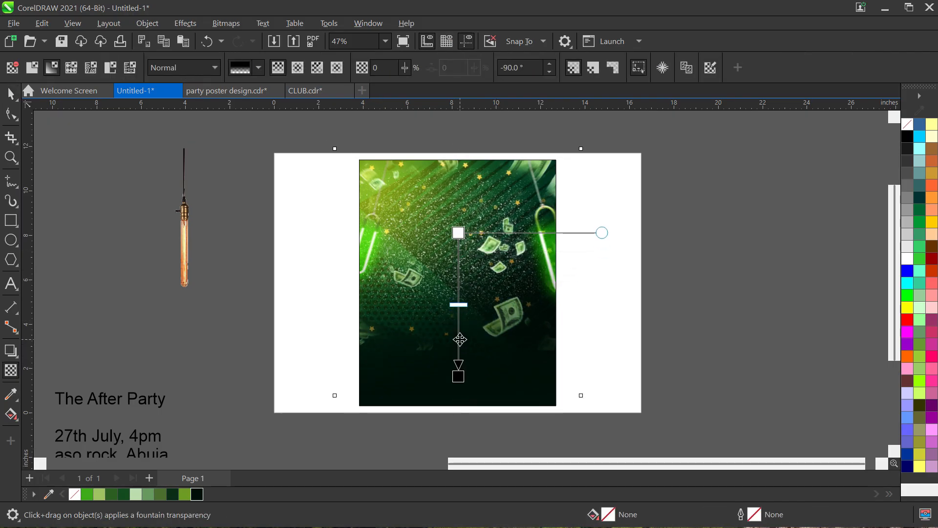
drag(458, 232, 458, 219)
key(space)
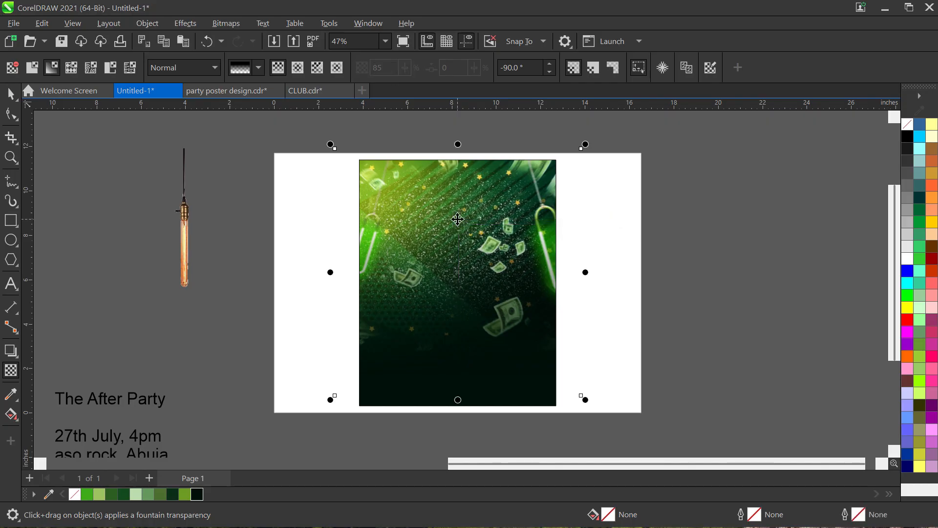
- Center the cutout photo of the woman on the page and bring it to the front
scroll(458, 219, down, 2)
click(540, 216)
scroll(363, 259, down, 2)
click(239, 330)
scroll(240, 330, up, 1)
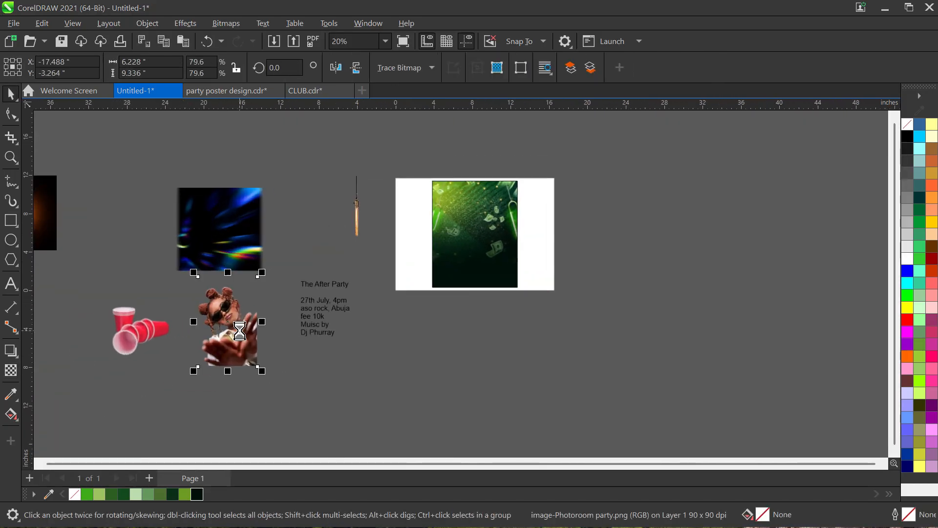
key(p)
key(shift+Page_Up)
- Rotate the woman's photo to about 336.7 degrees and move it into the upper part of the poster
scroll(488, 241, up, 2)
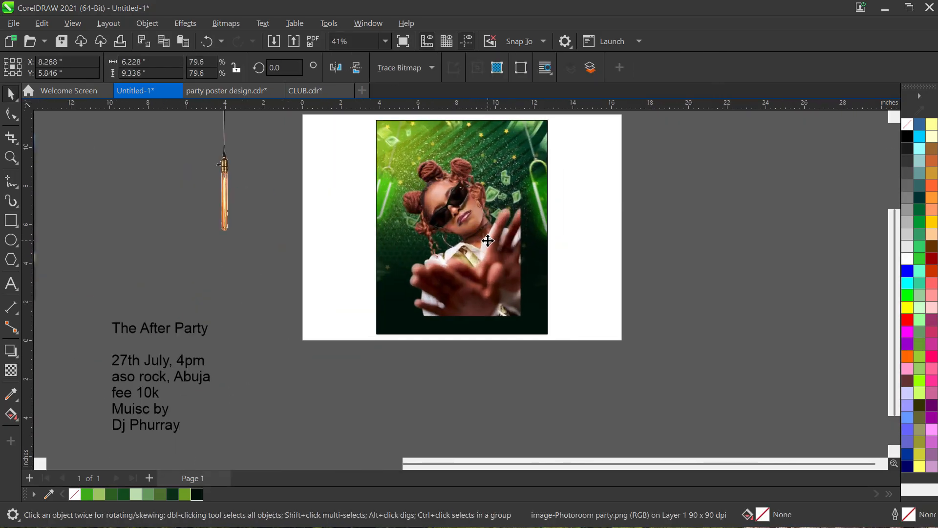
click(488, 241)
drag(534, 332, 488, 349)
mouse_move(487, 276)
mouse_down()
mouse_move(482, 329)
mouse_move(480, 301)
mouse_move(474, 315)
mouse_move(487, 297)
mouse_move(486, 308)
mouse_move(473, 271)
mouse_move(470, 279)
mouse_up()
scroll(515, 225, up, 2)
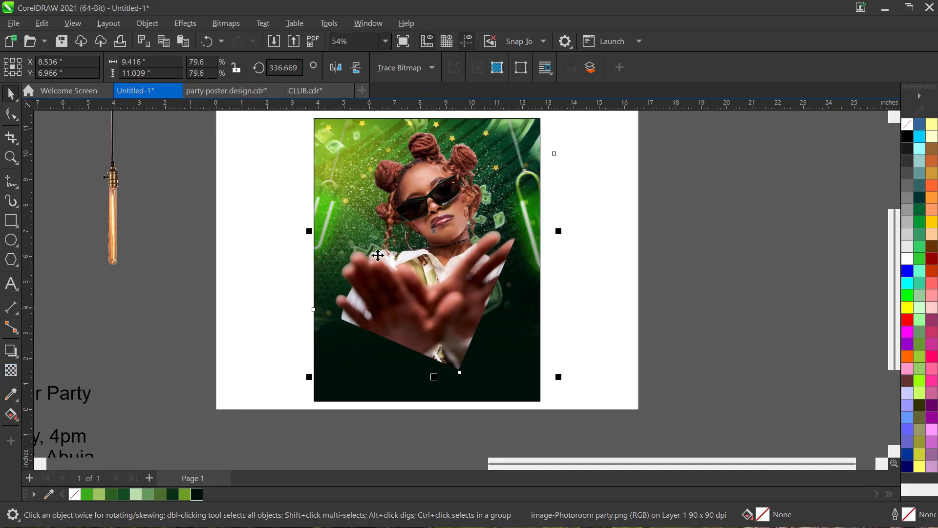
- Try to fade the lower edge of the woman's photo with a linear fountain transparency, and clear the transparency
click(11, 370)
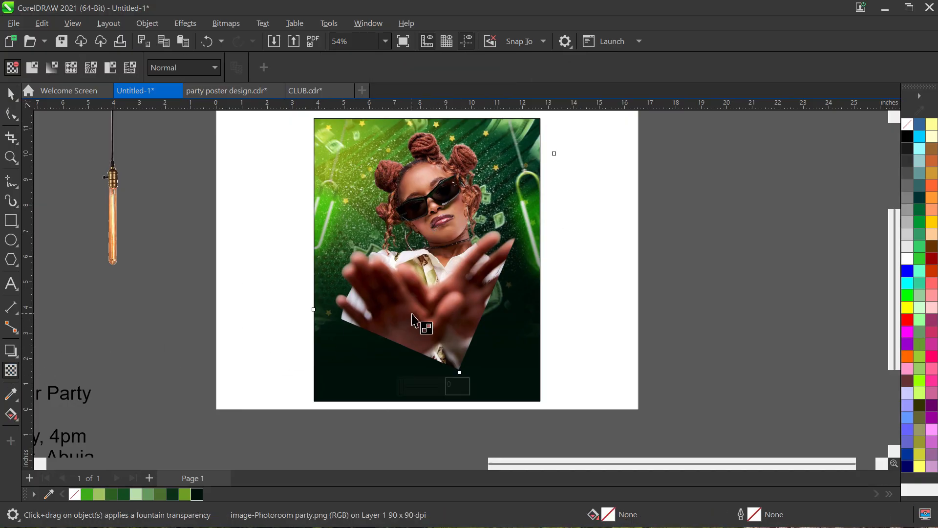
drag(415, 308, 399, 343)
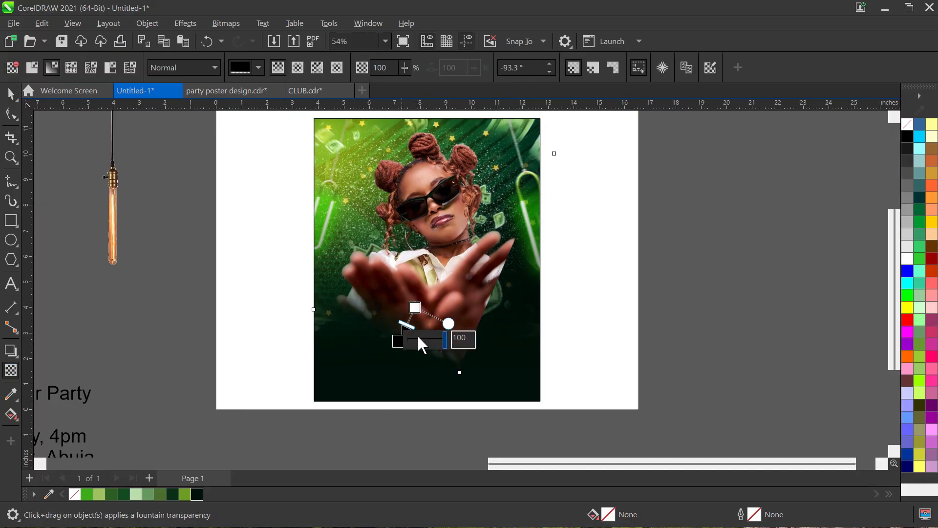
scroll(419, 332, up, 2)
drag(410, 292, 384, 362)
scroll(409, 346, up, 1)
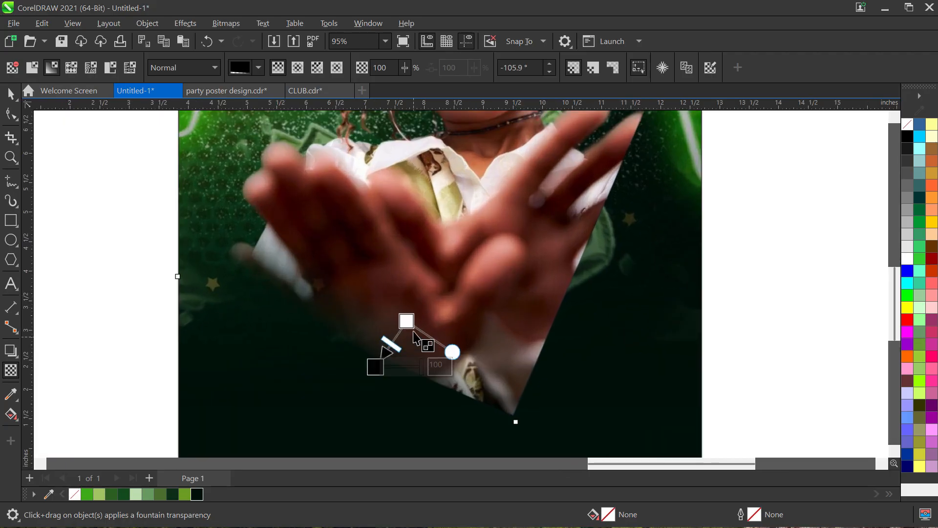
drag(406, 321, 403, 303)
key(ctrl+z)
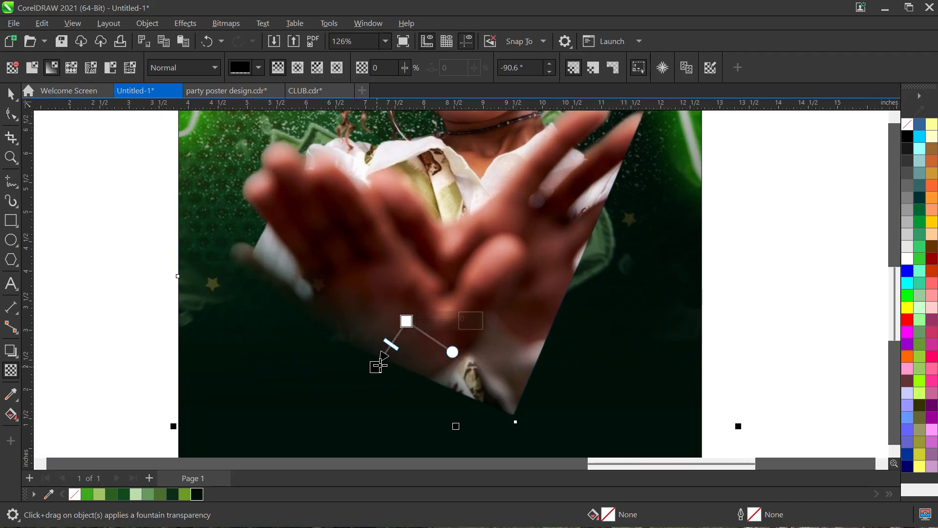
click(13, 68)
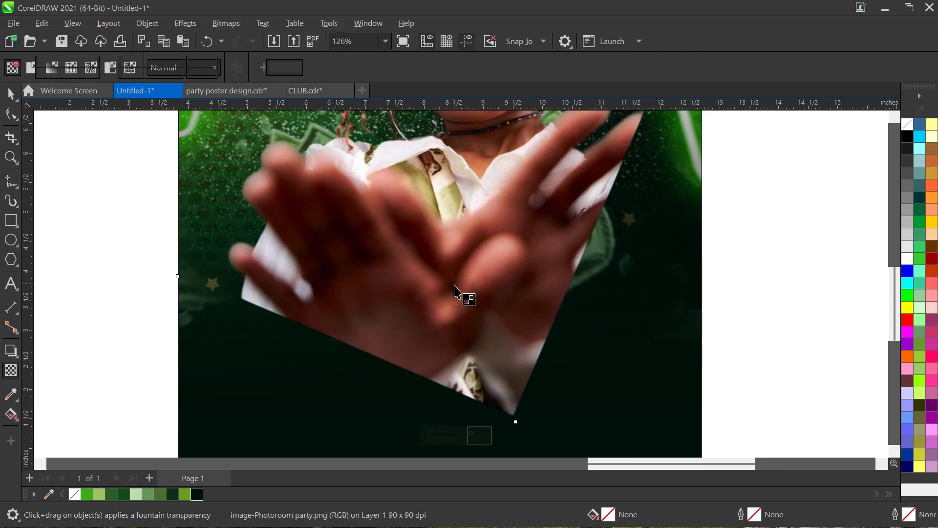
- Fade the lower part of the woman's photo into the dark background with a vertical linear fountain transparency starting just below her neck
drag(455, 285, 454, 364)
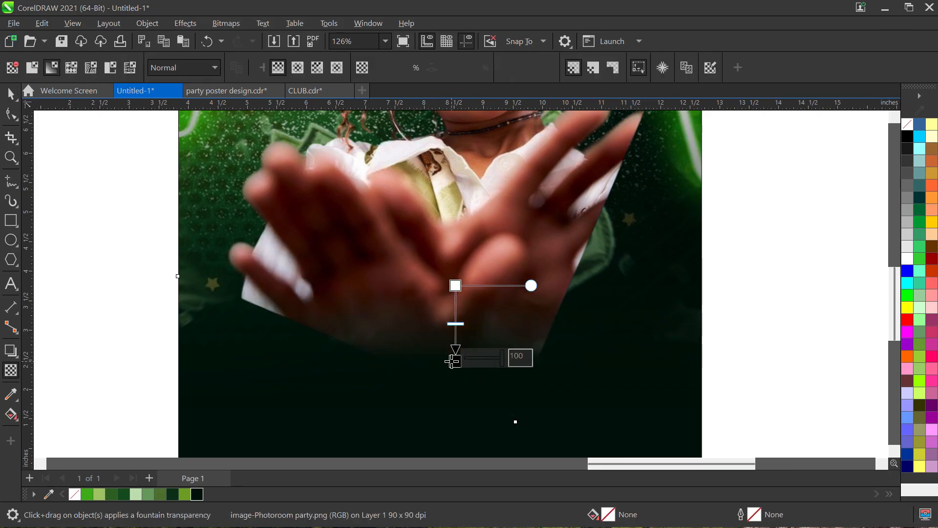
scroll(453, 364, up, 3)
scroll(453, 366, down, 6)
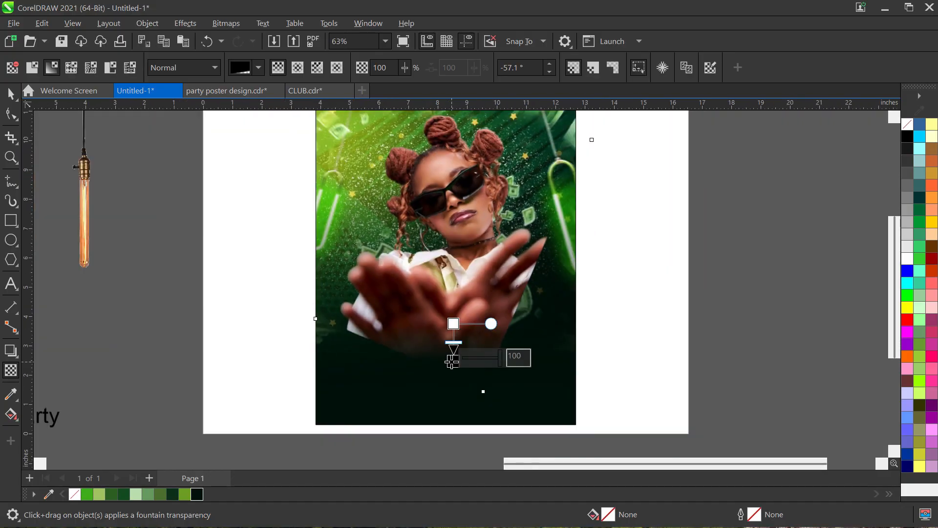
drag(453, 323, 452, 270)
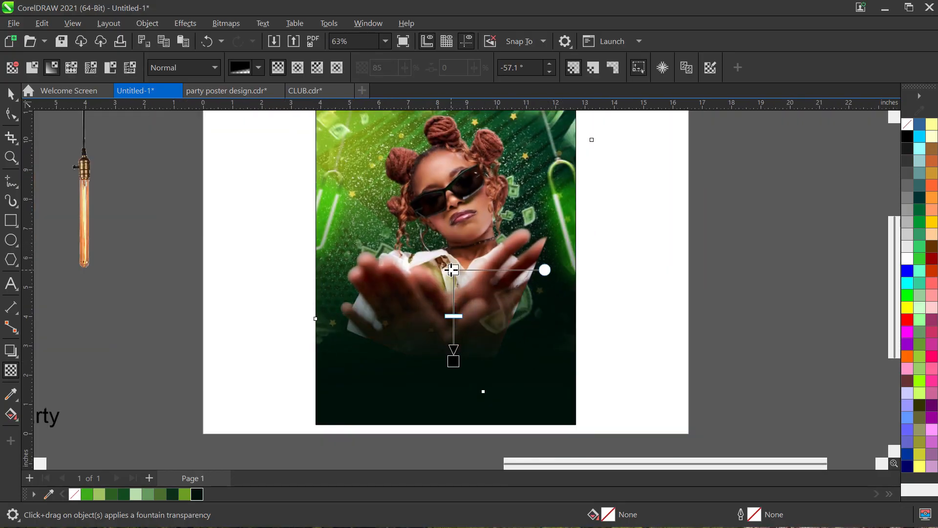
key(space)
scroll(483, 298, down, 2)
scroll(483, 298, up, 1)
key(space)
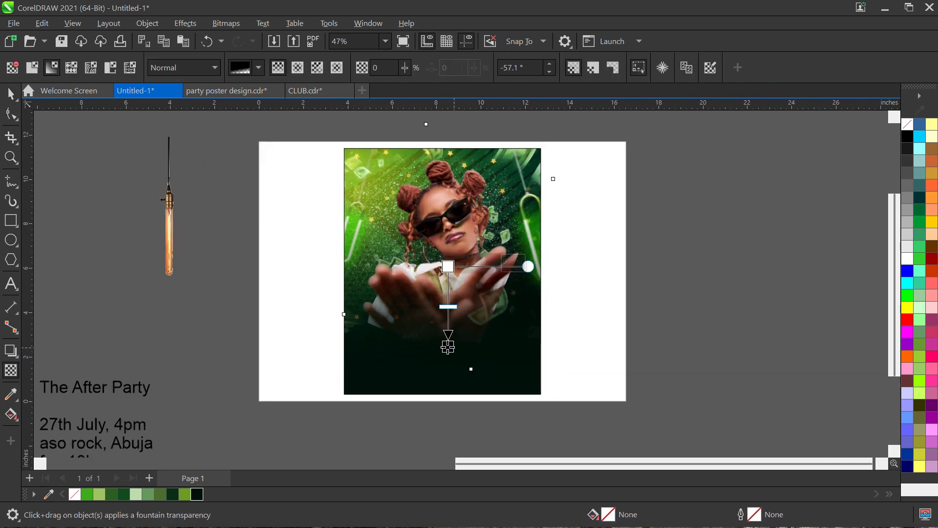
- PowerClip the woman's photo inside the poster rectangle
key(space)
right_click(453, 284)
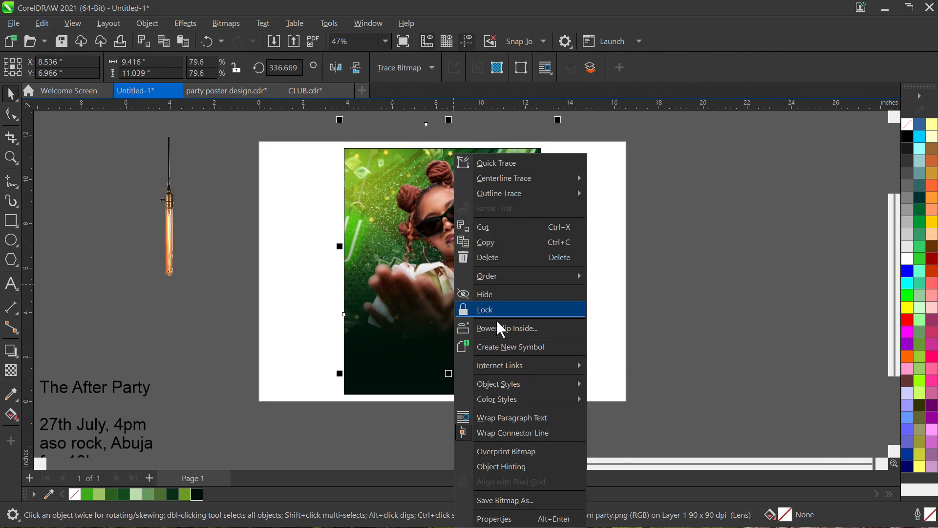
click(497, 318)
scroll(455, 273, down, 4)
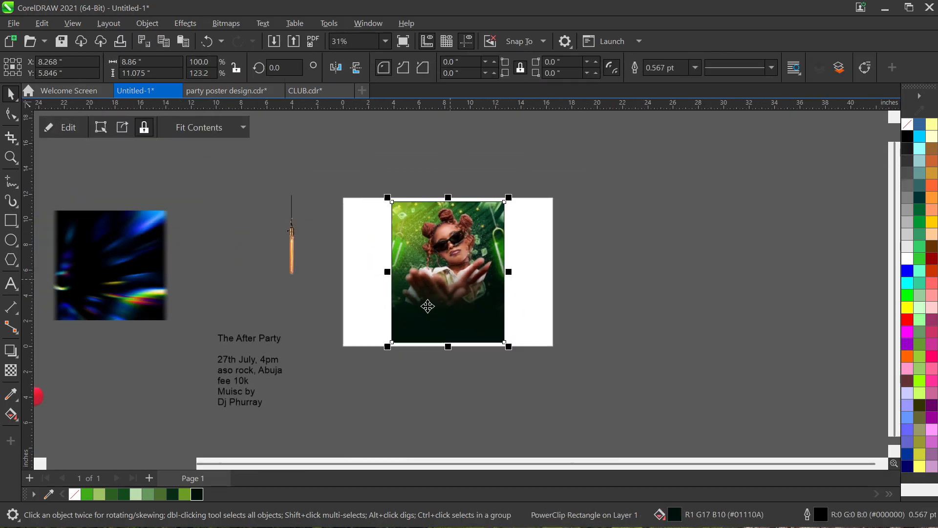
- Move the event text block to the empty area right of the page and break it apart into separate lines
drag(255, 339, 603, 237)
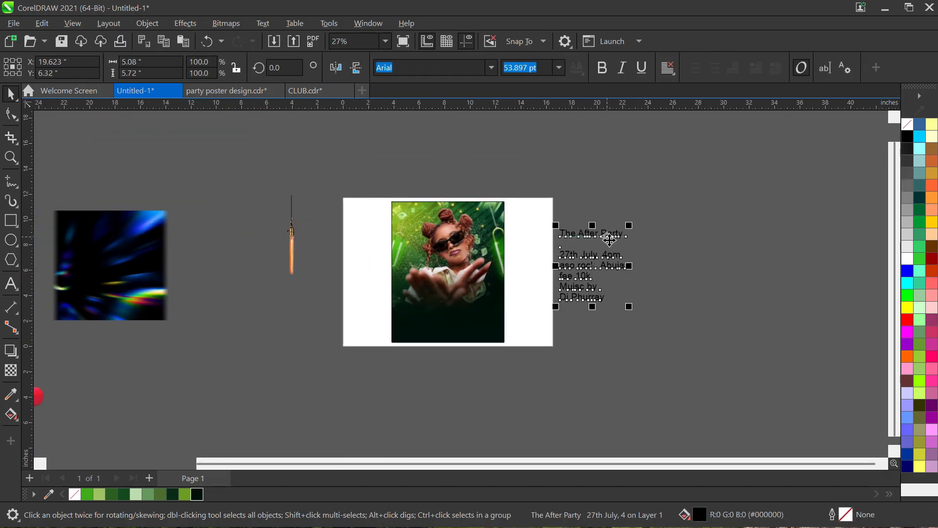
scroll(609, 240, up, 3)
click(702, 265)
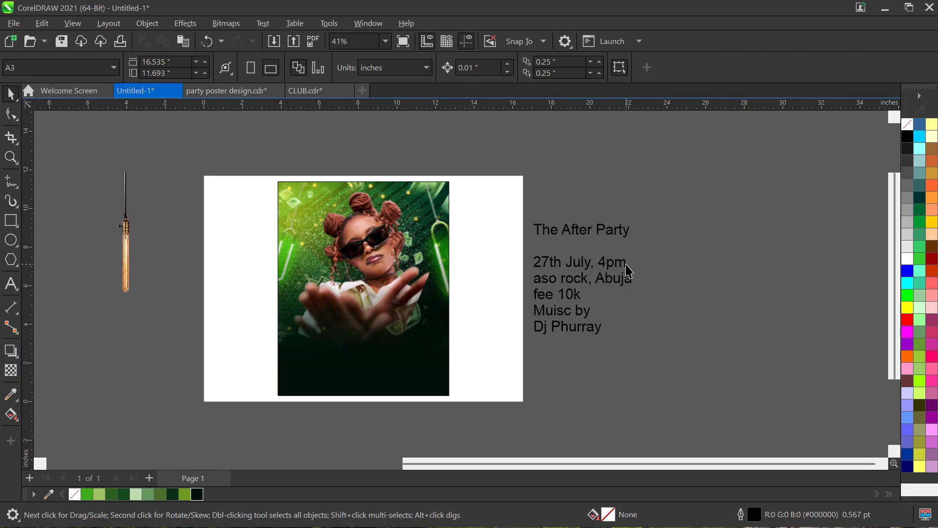
click(607, 285)
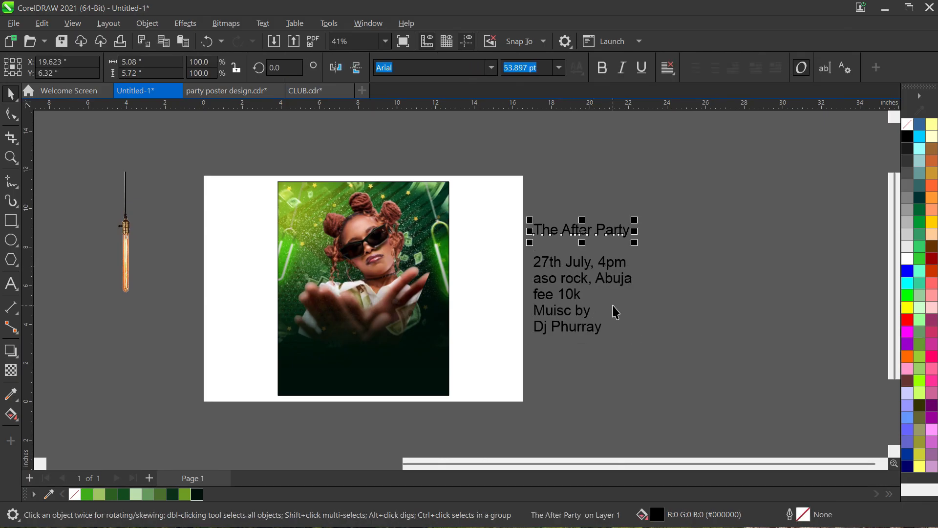
- Change the title line "The After Party" to UPPERCASE
key(F8)
key(ctrl+a)
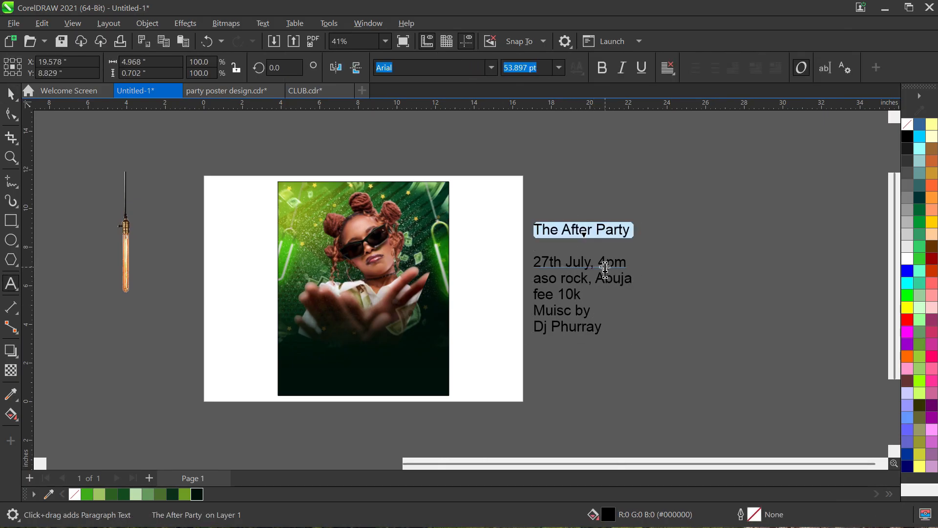
key(ctrl+space)
scroll(635, 239, up, 2)
scroll(636, 244, up, 2)
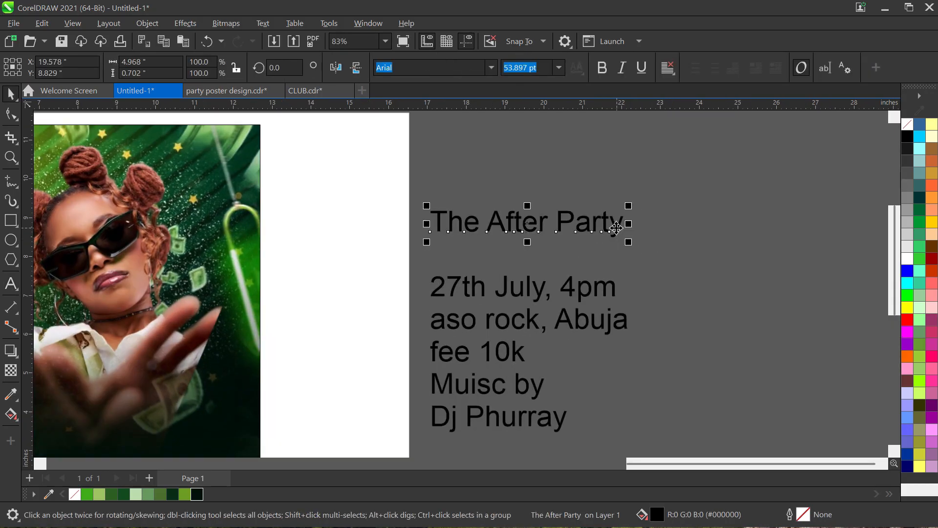
click(9, 284)
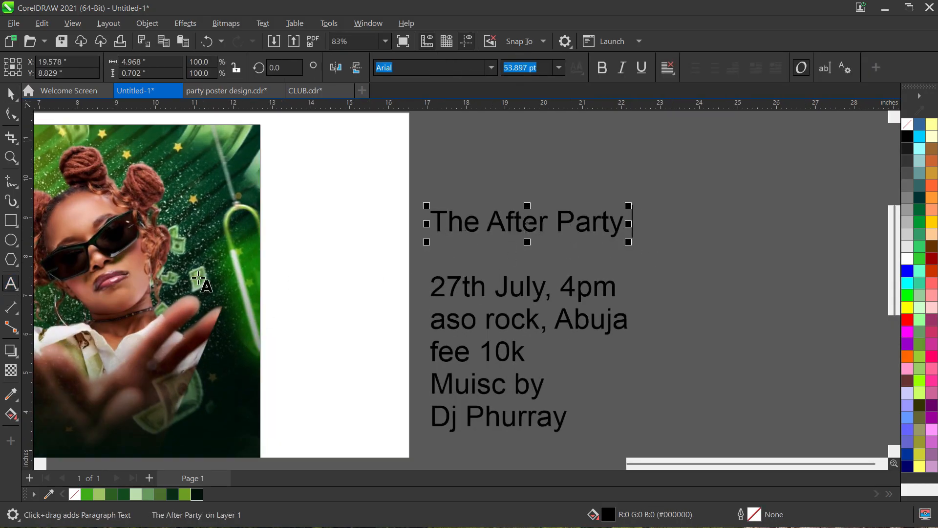
key(ctrl+a)
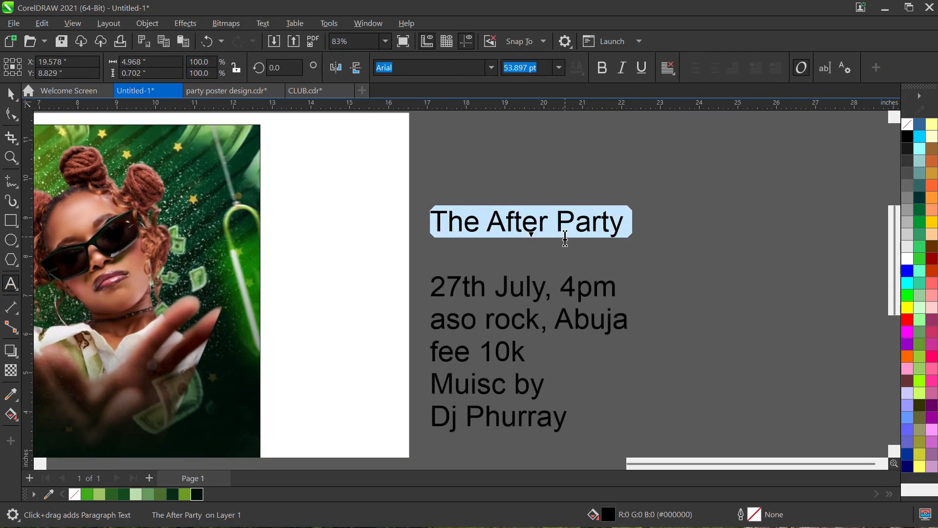
key(shift+F3)
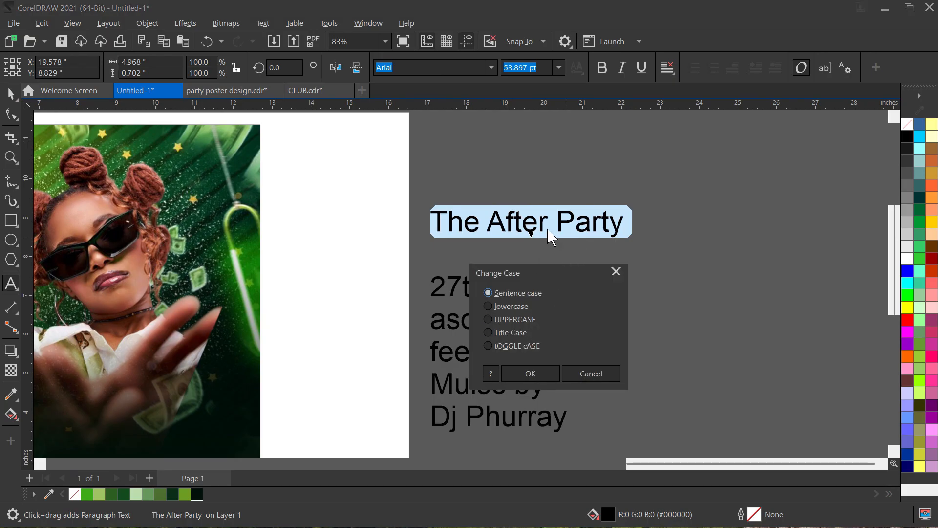
click(522, 317)
click(539, 367)
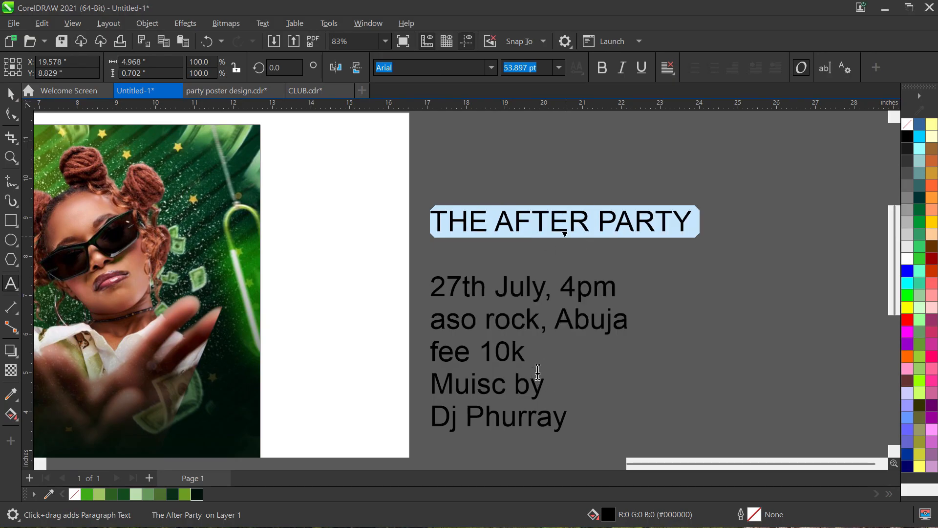
key(ctrl+space)
- Move the title away from the other event lines and set its font to Tunali Fresh
drag(555, 223, 657, 220)
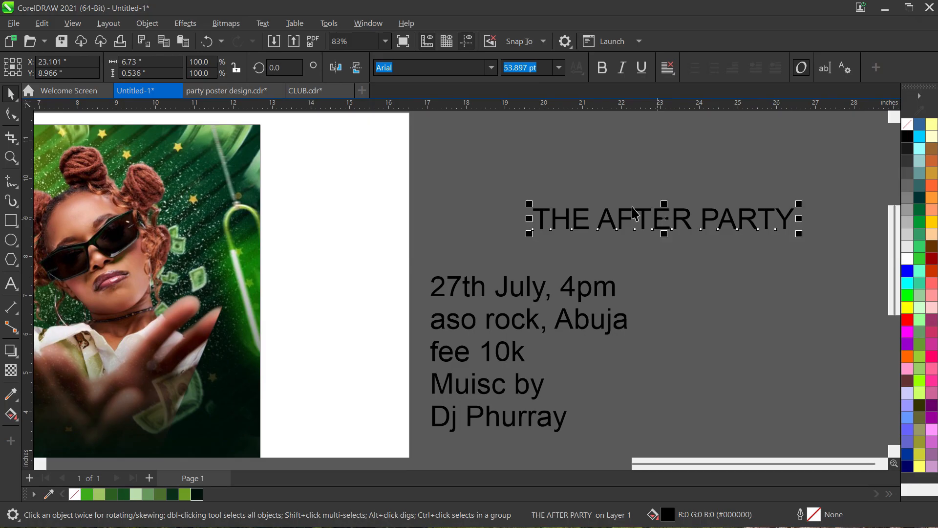
click(492, 67)
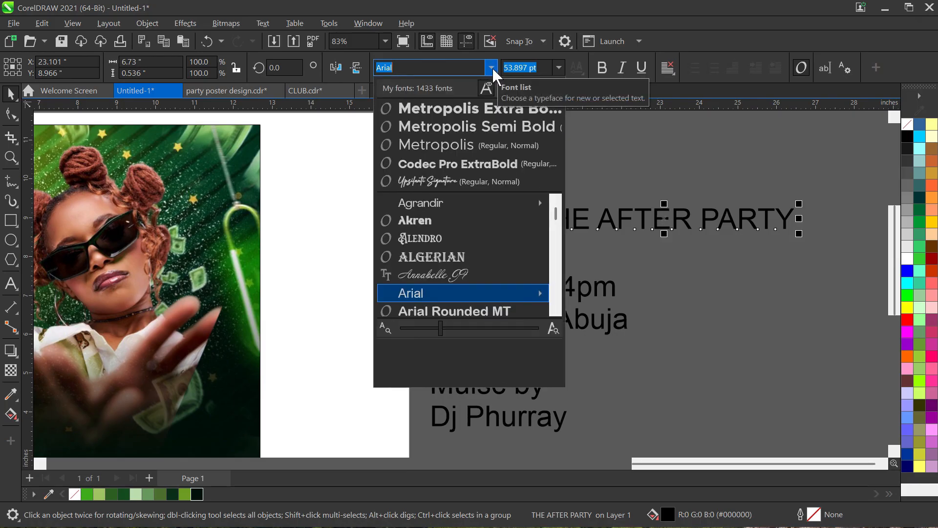
text(Tunali Fresh)
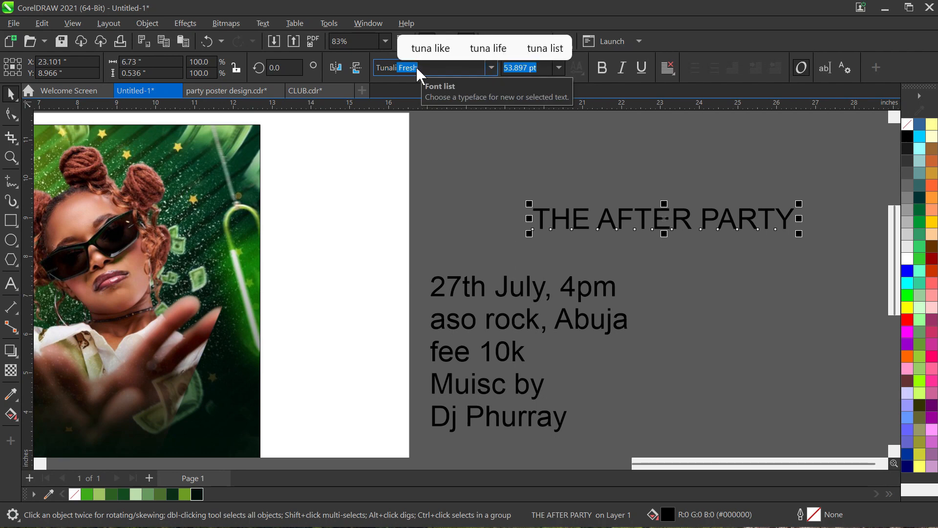
key(Return)
scroll(649, 185, down, 2)
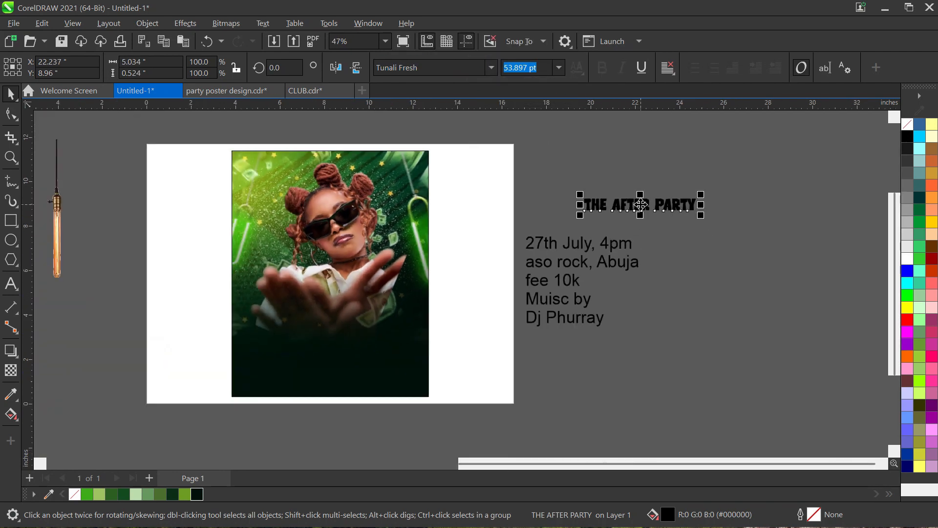
- Move the title into free space, fill it white and enlarge it to about 7.9 inches wide
drag(641, 204, 687, 198)
scroll(686, 198, up, 3)
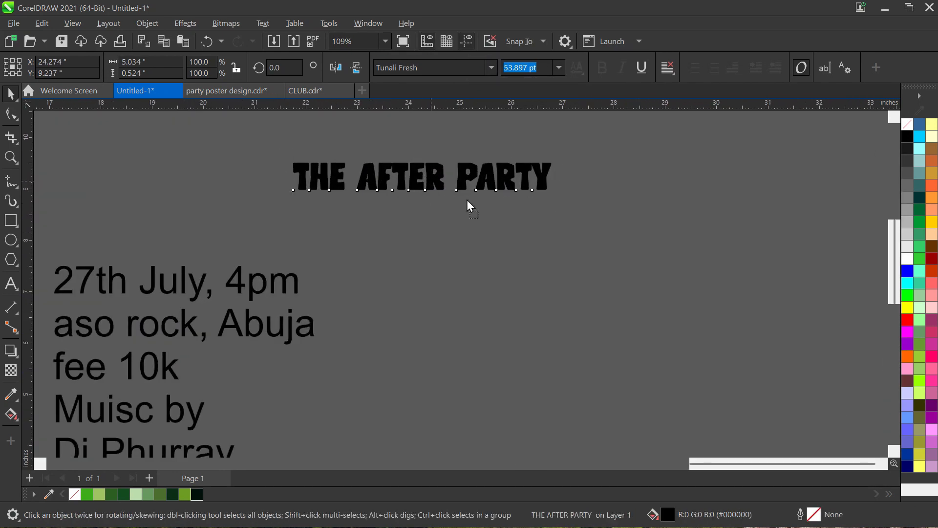
drag(468, 205, 526, 230)
click(907, 258)
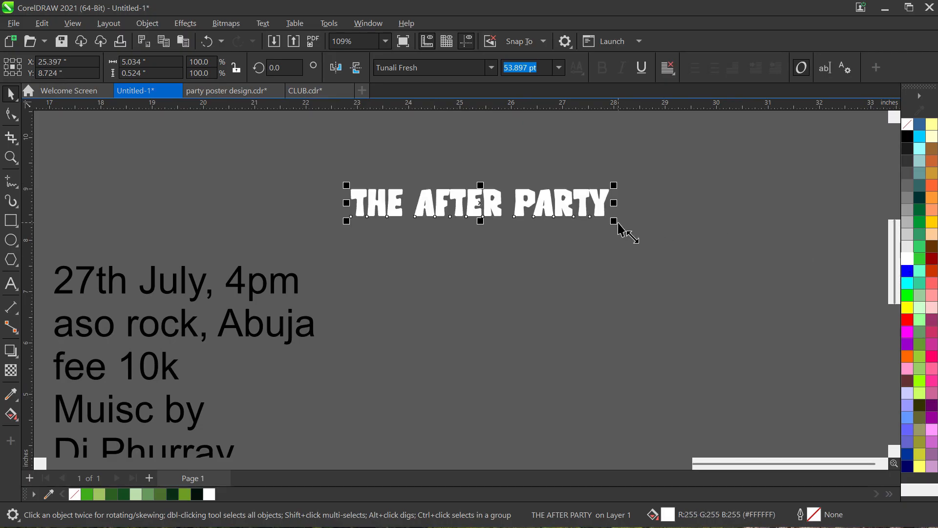
drag(618, 222, 764, 315)
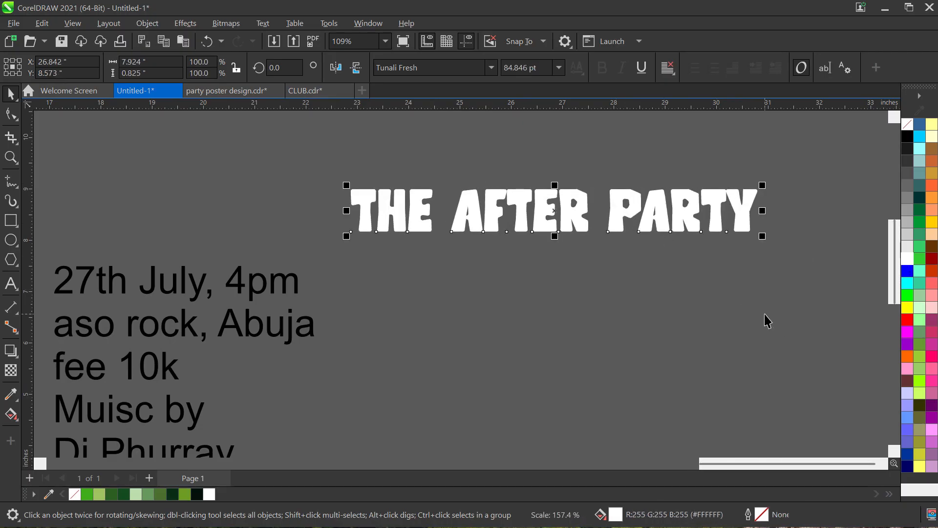
- Break the title into separate words and place PARTY under AFTER, aligning their vertical centers
key(ctrl+k)
scroll(604, 201, down, 2)
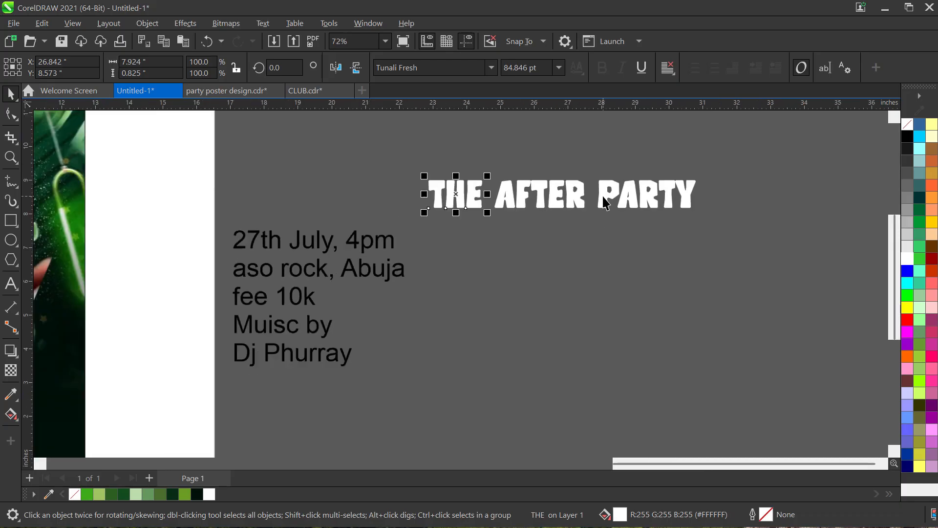
scroll(605, 201, up, 2)
drag(604, 201, 408, 275)
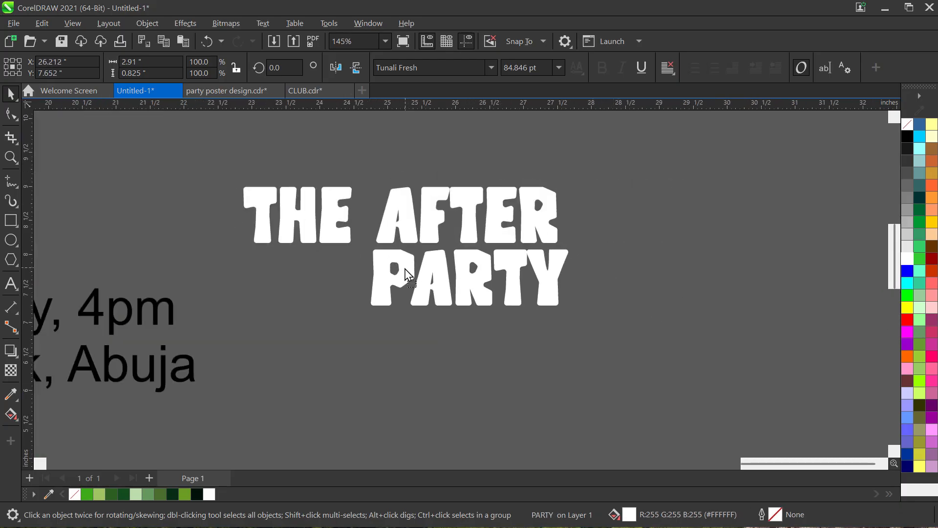
shift+click(464, 214)
key(c)
click(628, 222)
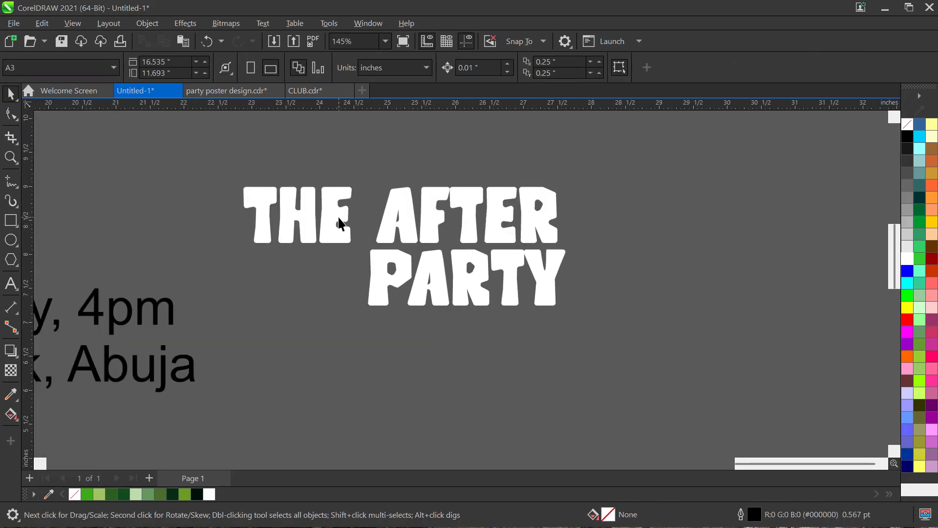
- Move the word THE above AFTER so the title stacks in three lines
click(341, 224)
scroll(321, 283, up, 1)
drag(321, 283, 549, 174)
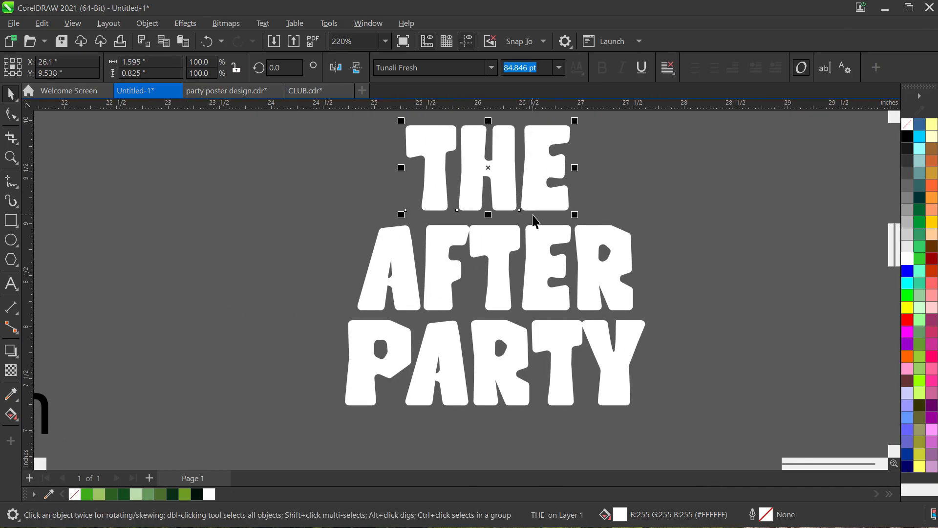
click(496, 253)
- Duplicate the three stacked title words to the right of the original
scroll(495, 253, down, 2)
drag(390, 144, 638, 372)
right_click(533, 268)
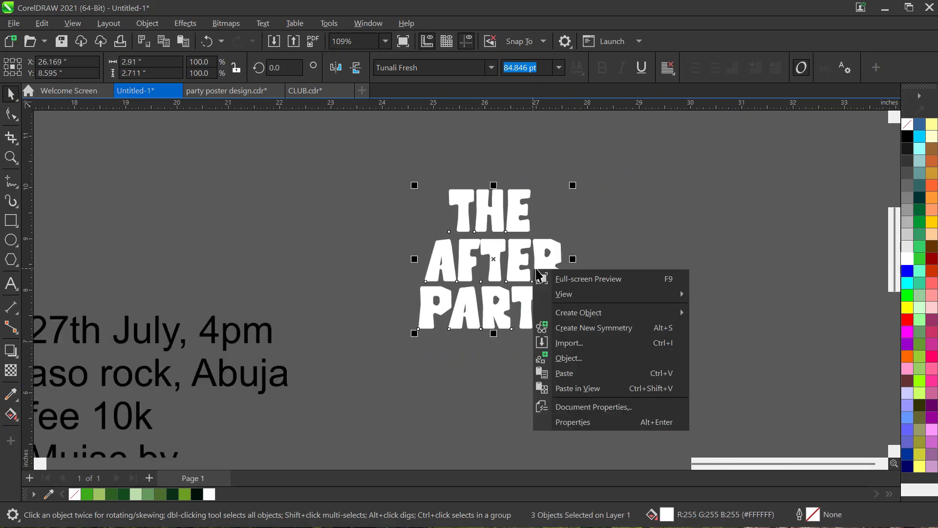
click(546, 262)
drag(546, 262, 773, 266)
click(811, 290)
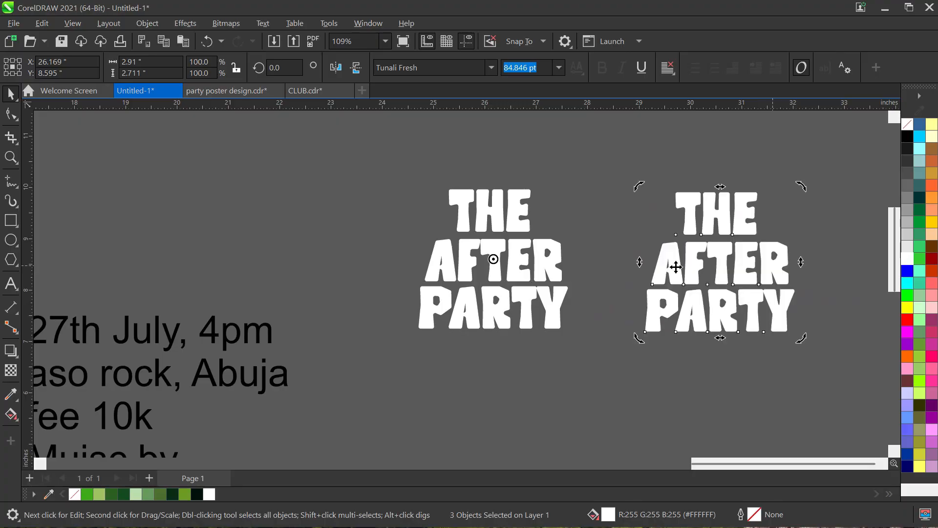
- Convert AFTER in the original stack to curves and break it into separate letters, combining the A and the R with their inner holes
click(588, 264)
scroll(589, 264, up, 2)
click(512, 275)
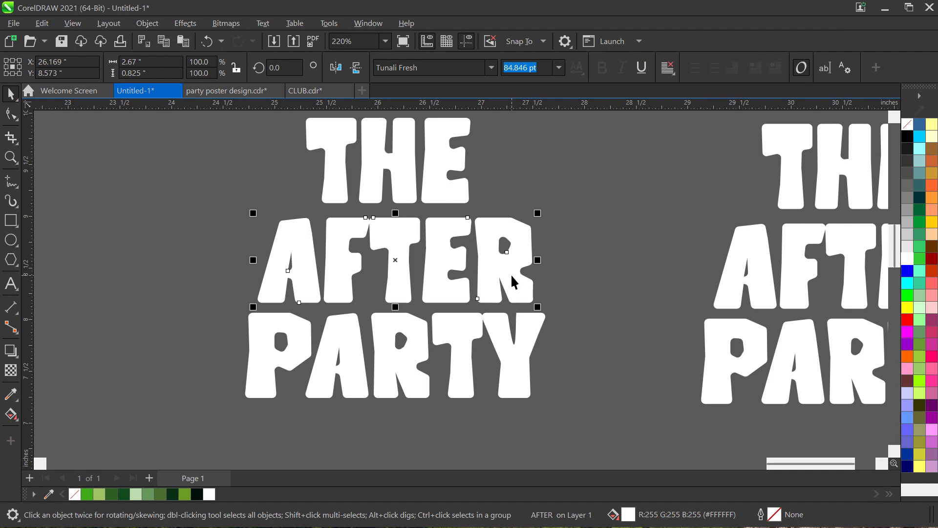
scroll(512, 279, up, 1)
key(ctrl+q)
key(ctrl+k)
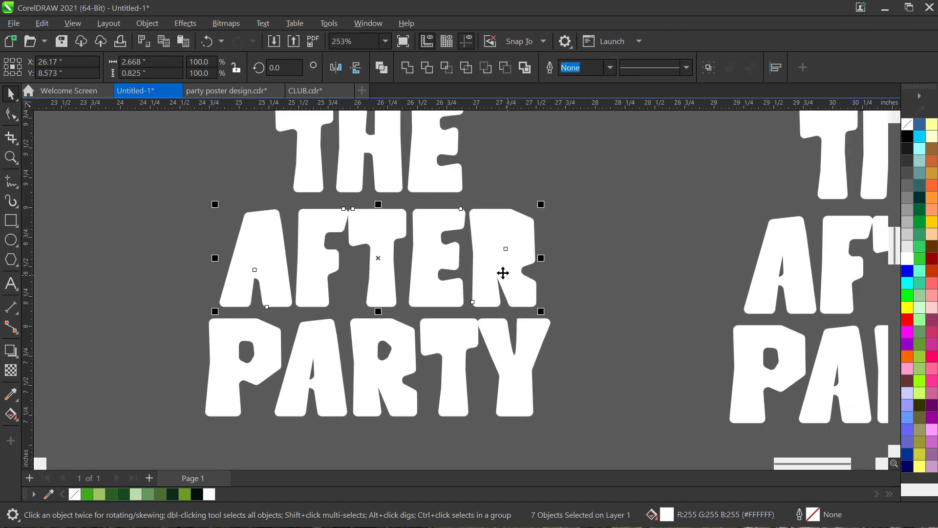
drag(147, 193, 304, 327)
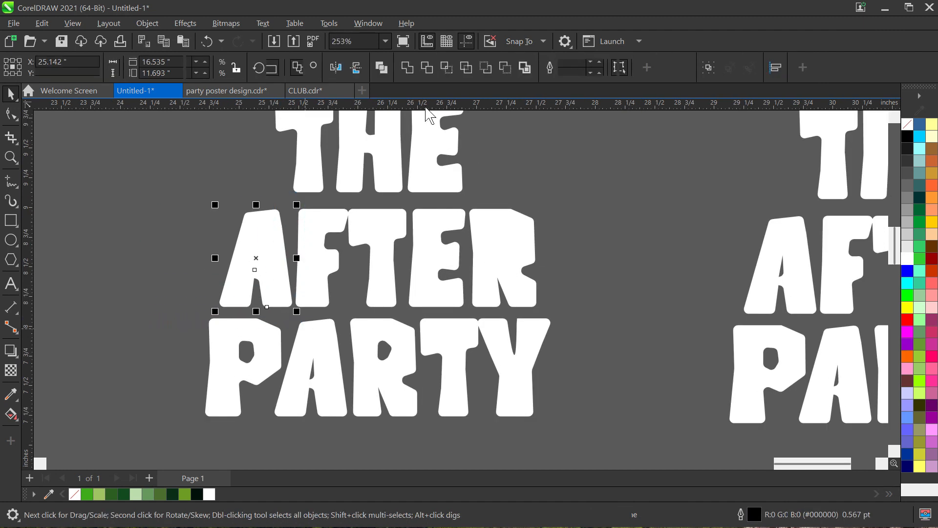
drag(611, 200, 458, 317)
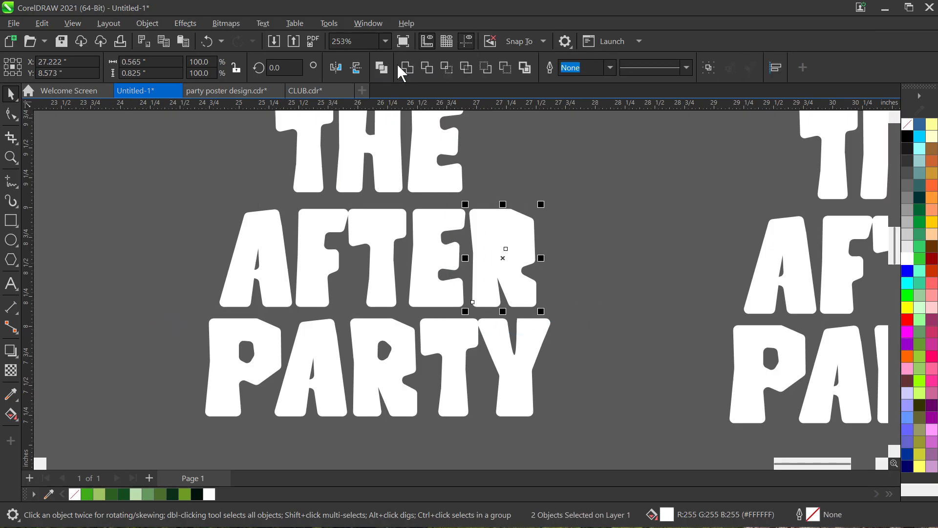
- Convert the word PARTY in the original stack to curves
click(383, 335)
key(ctrl+k)
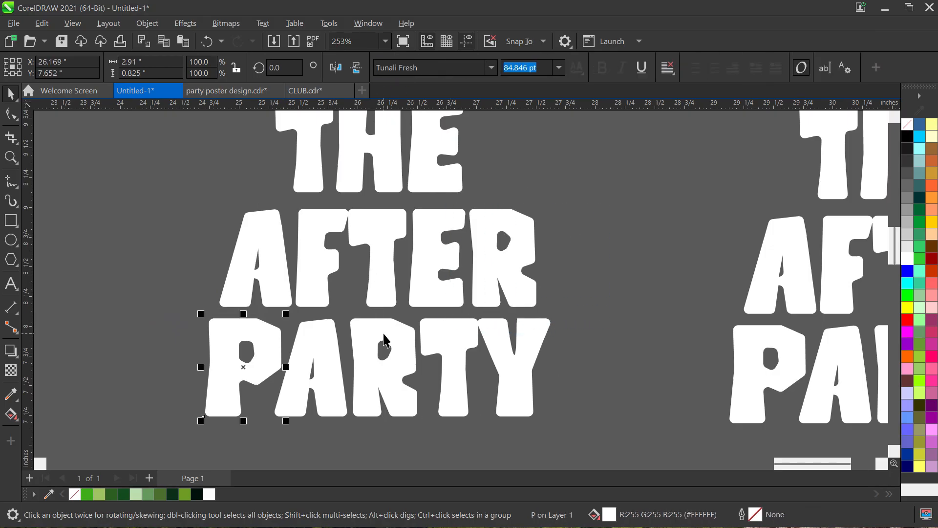
key(ctrl+z)
drag(386, 332, 387, 311)
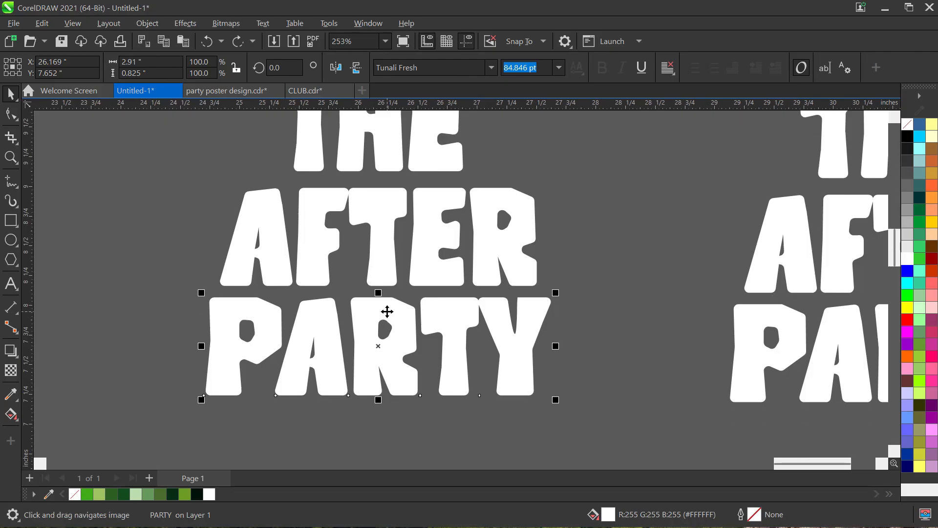
key(ctrl+q)
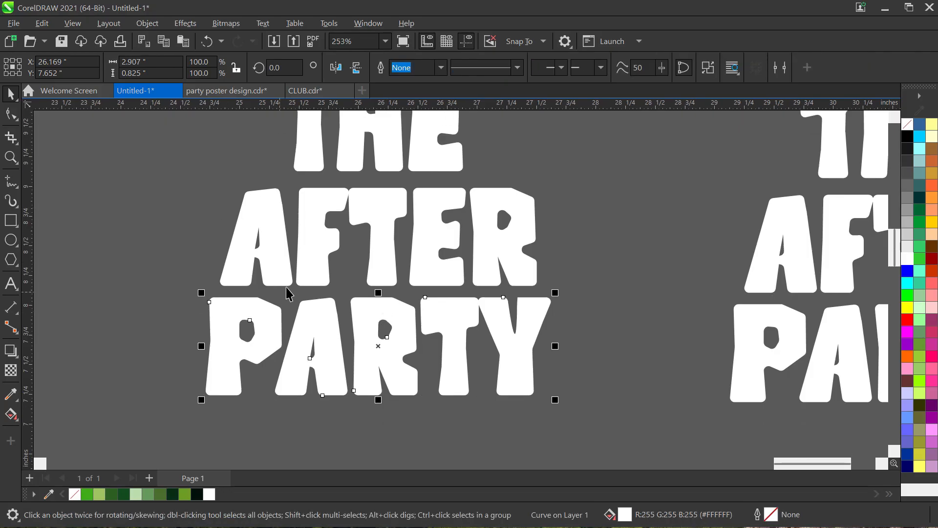
- Break PARTY in the original stack into separate letters and combine the P, A and R with their inner holes
key(ctrl+k)
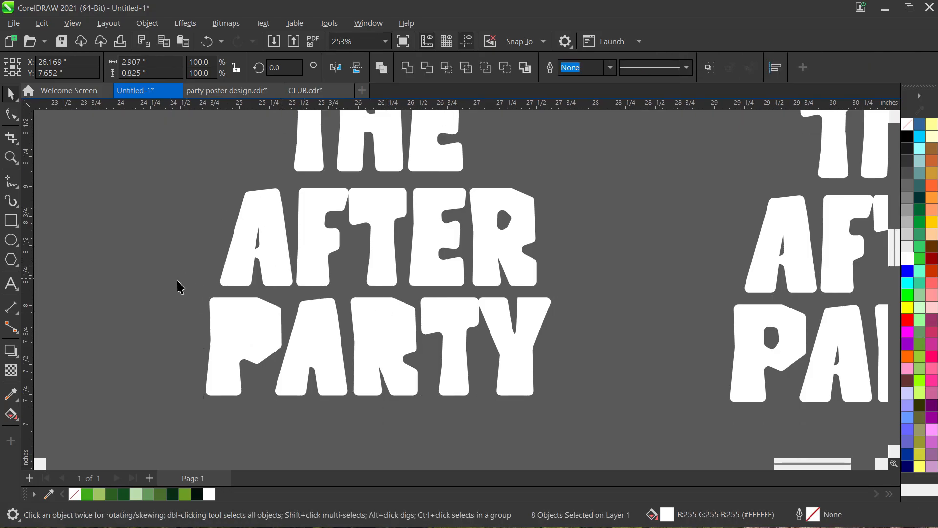
drag(182, 292, 373, 293)
click(382, 68)
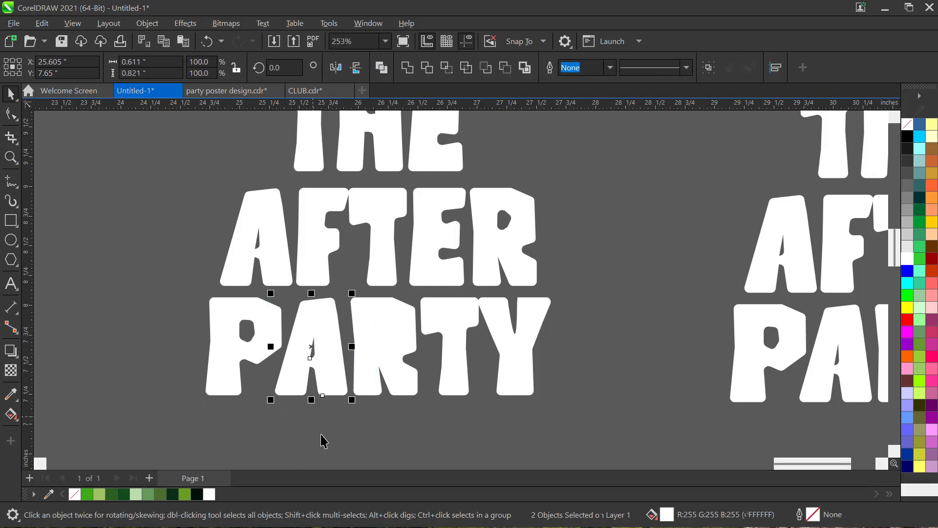
drag(322, 439, 434, 286)
- Scale the word THE in the original stack down to 67.641 pt and delete its trailing space
click(391, 241)
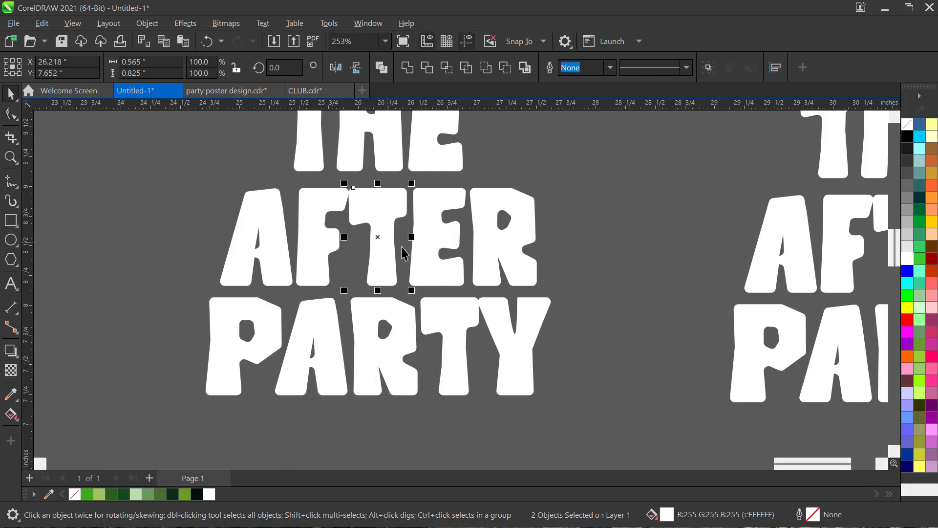
drag(386, 192, 378, 262)
click(383, 213)
drag(387, 230, 384, 295)
drag(458, 201, 460, 211)
key(F8)
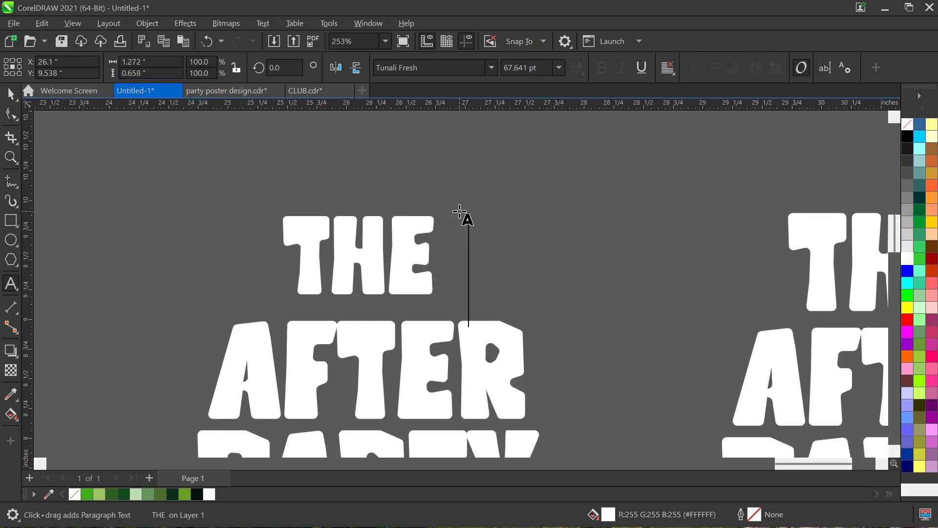
key(BackSpace)
- Try changing the word THE in the original stack to lowercase
key(ctrl+a)
key(shift+F3)
key(Return)
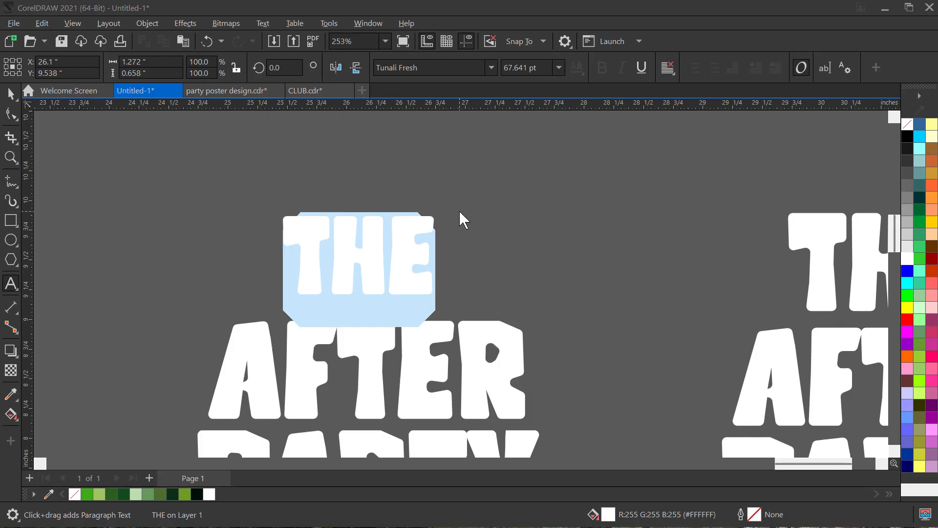
key(ctrl+space)
scroll(459, 211, down, 2)
key(ctrl+z)
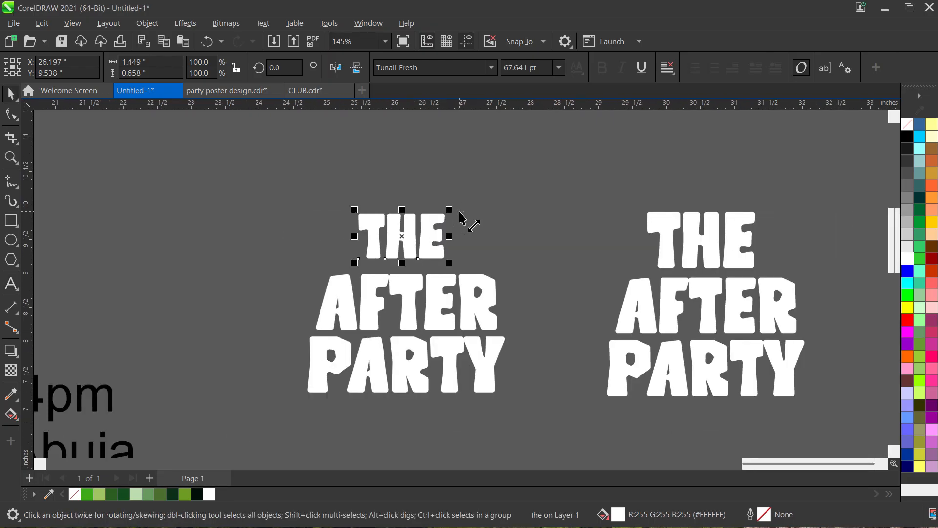
- Lower the T of AFTER by moving its bottom and upper nodes down, so its stem reaches into PARTY
scroll(452, 228, up, 2)
scroll(419, 251, down, 1)
scroll(412, 256, up, 1)
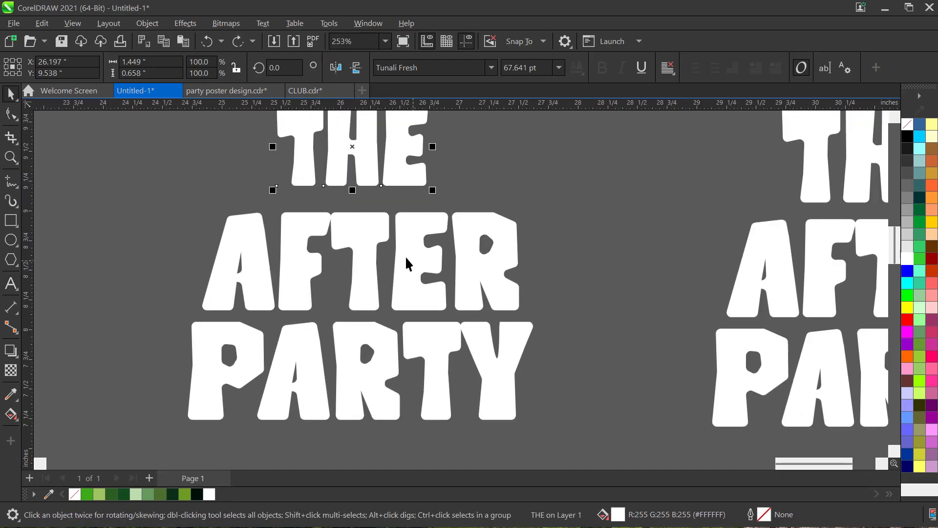
click(376, 266)
scroll(377, 268, down, 2)
scroll(377, 268, up, 3)
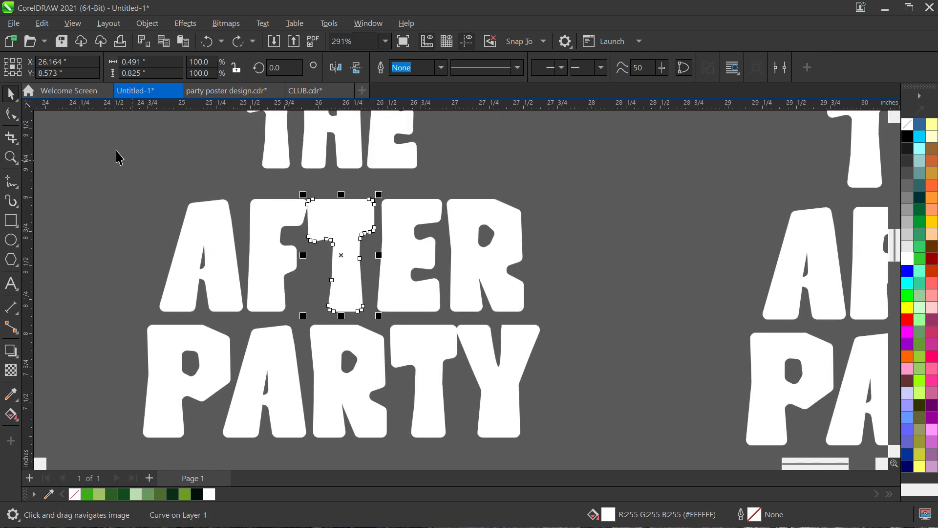
click(11, 116)
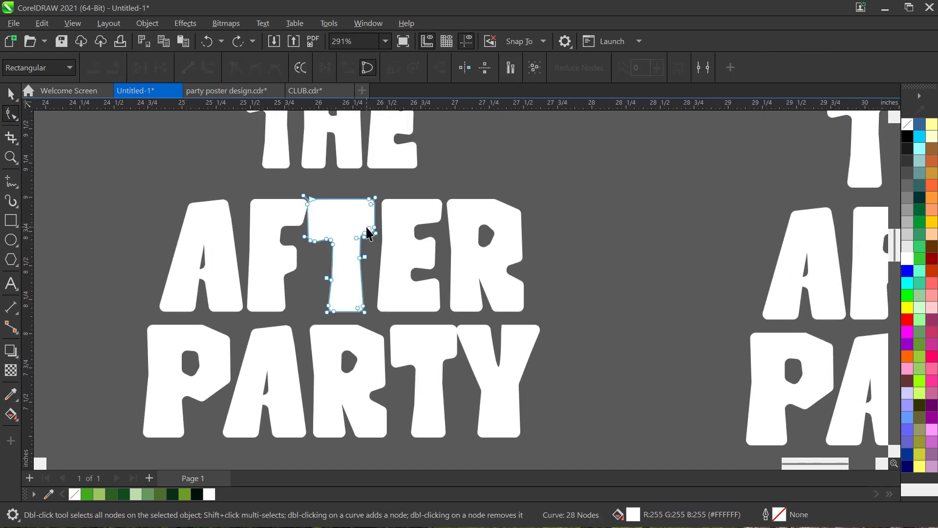
scroll(367, 234, down, 2)
scroll(342, 210, up, 4)
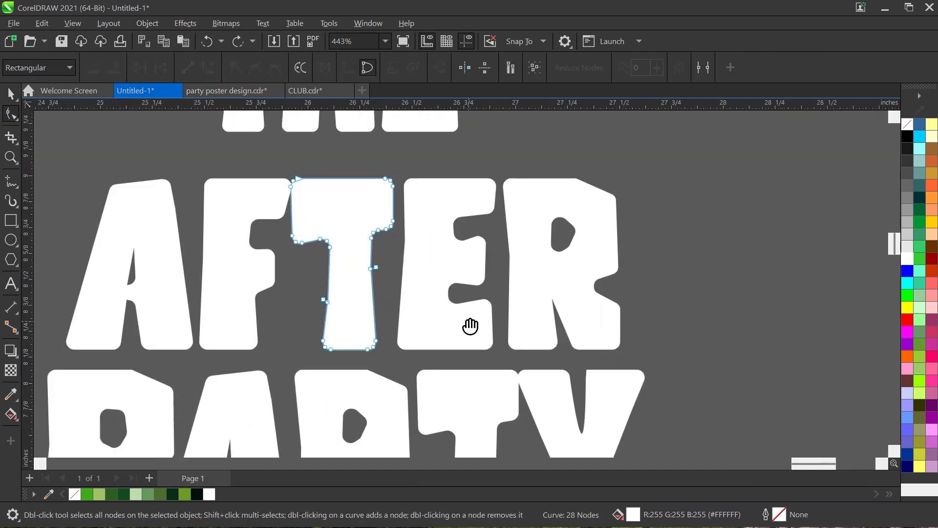
drag(470, 326, 459, 338)
scroll(404, 361, up, 3)
drag(229, 269, 380, 302)
scroll(380, 302, down, 3)
scroll(371, 222, up, 1)
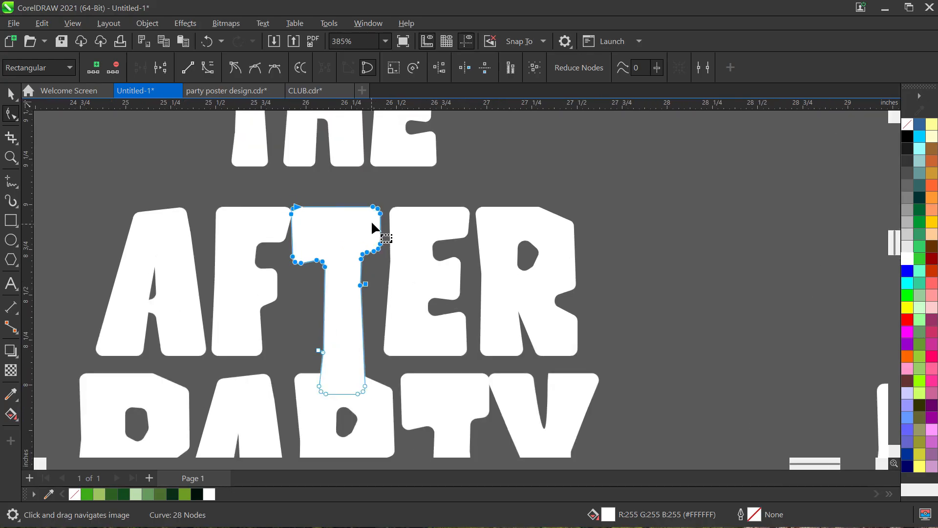
drag(380, 226, 382, 255)
key(space)
- Reduce the word THE to 41.34 pt and move it down onto the top edge of AFTER, above the lowered T
scroll(382, 255, down, 2)
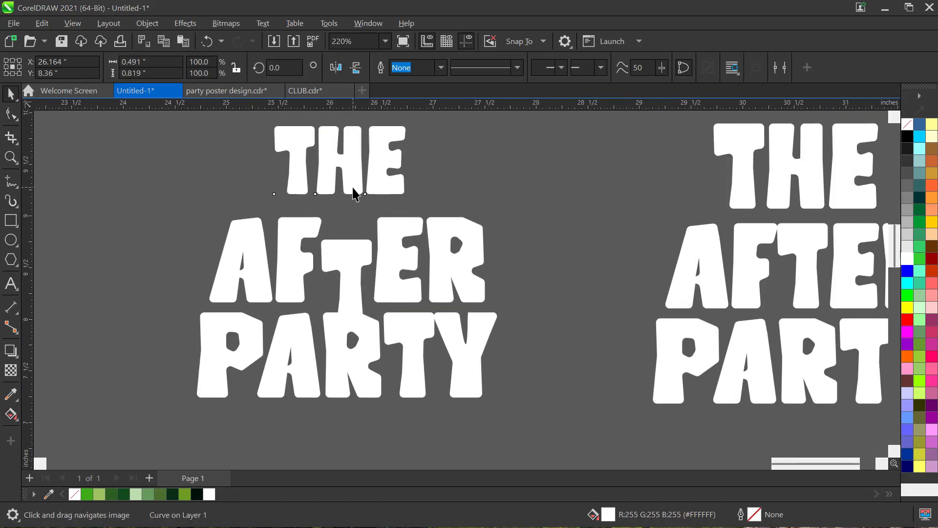
click(400, 223)
text(41.34)
key(Return)
scroll(371, 259, up, 1)
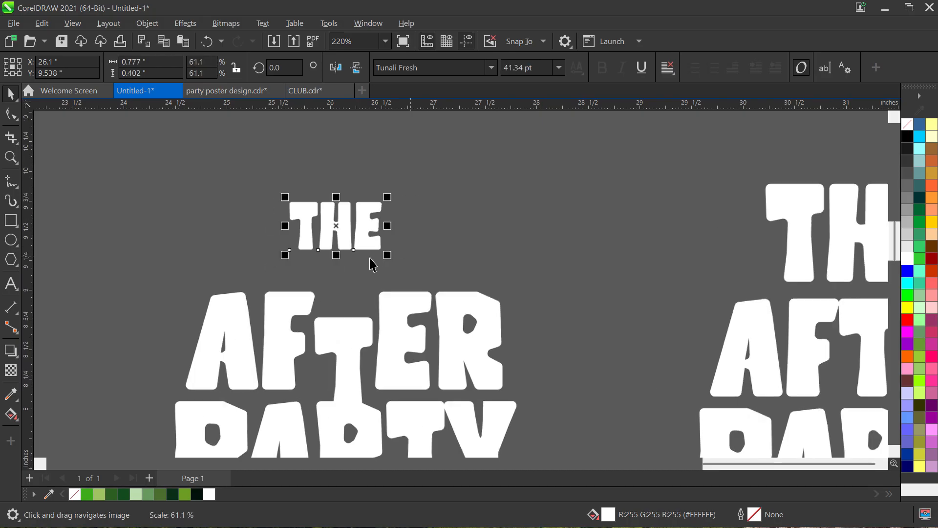
drag(364, 245, 366, 292)
scroll(367, 293, down, 2)
scroll(371, 313, up, 3)
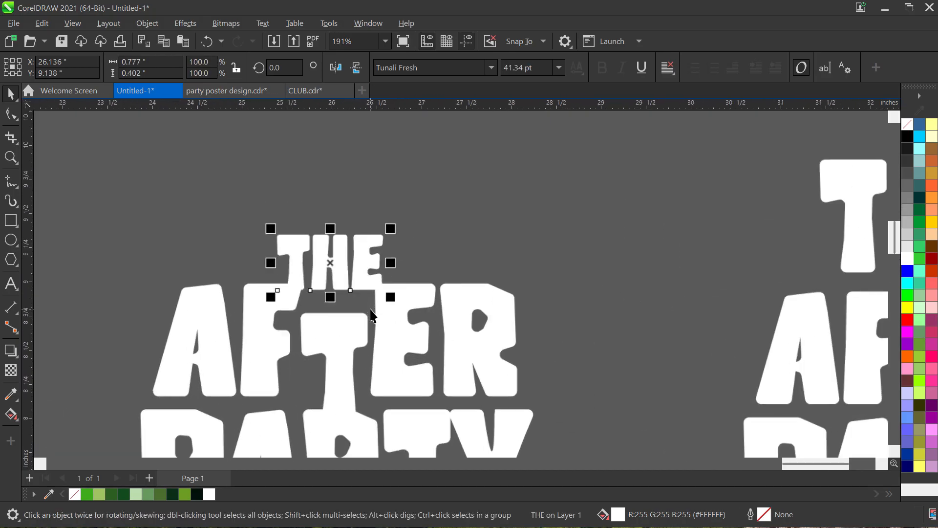
scroll(373, 315, up, 1)
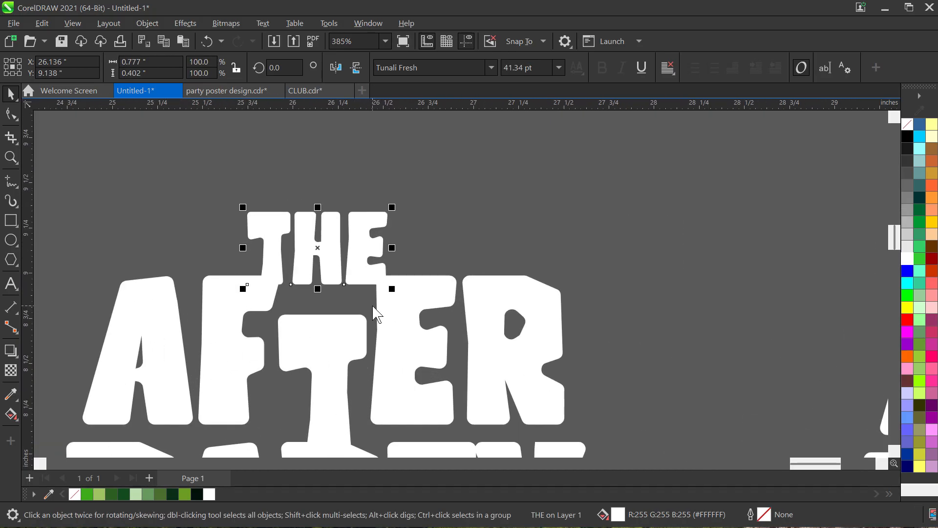
- Tighten the letter spacing of THE and shrink the word to about 0.51 in wide
key(F10)
drag(391, 293, 381, 293)
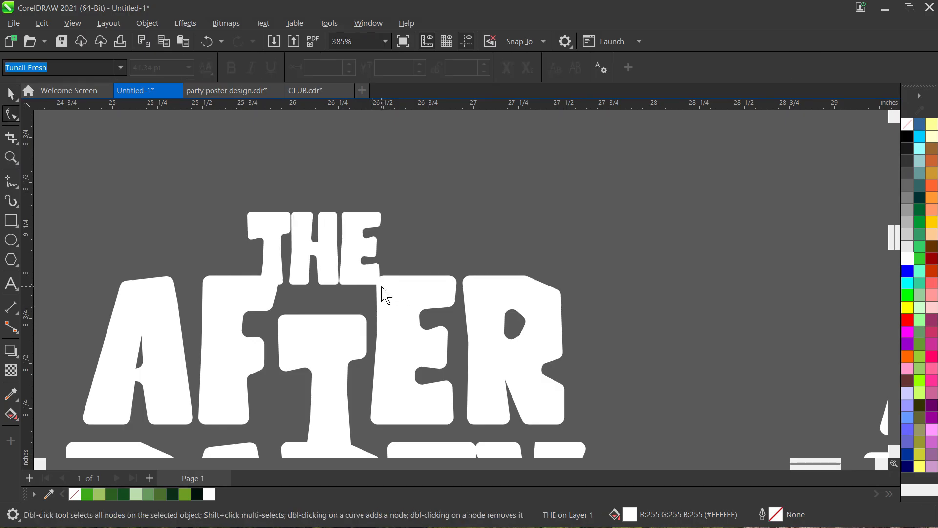
key(space)
drag(386, 208, 388, 221)
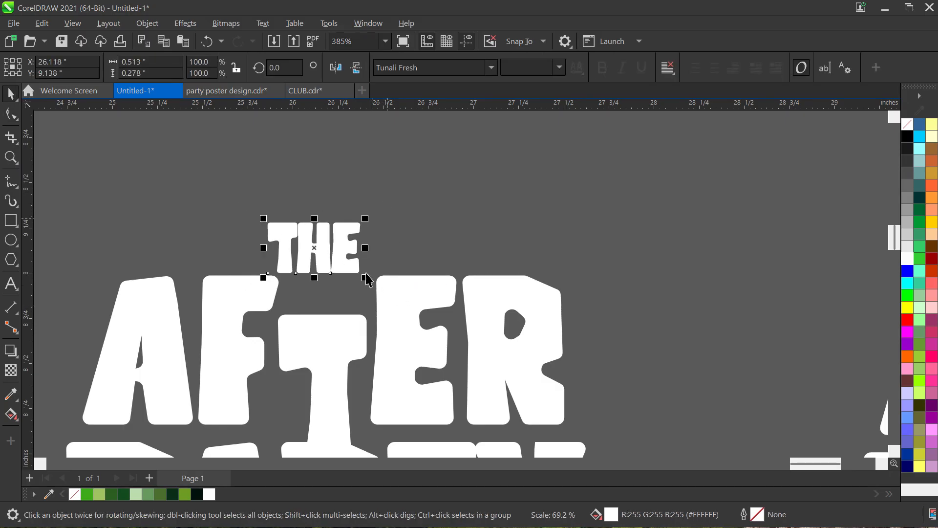
- Move THE down into the gap above the T of AFTER and raise the T closer beneath it
scroll(360, 275, up, 3)
drag(345, 266, 332, 287)
scroll(353, 288, down, 2)
click(340, 306)
scroll(331, 305, up, 2)
scroll(332, 288, down, 3)
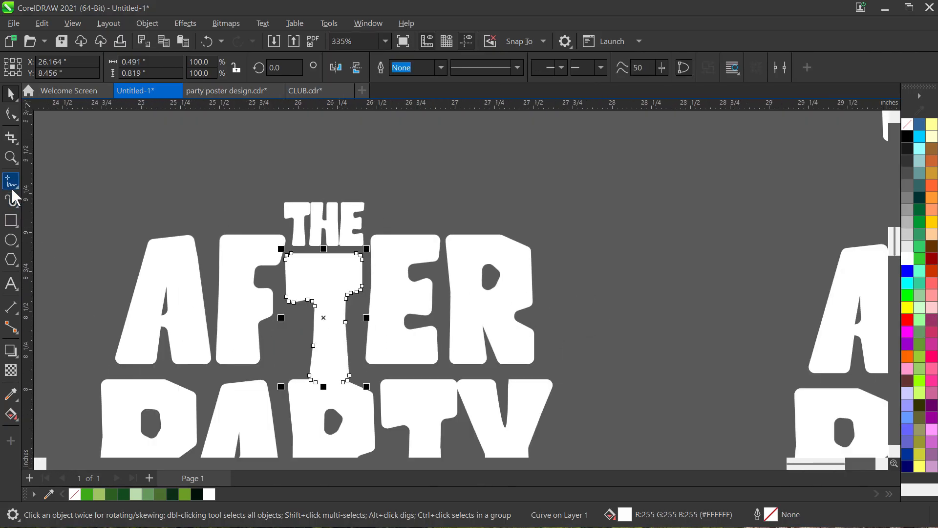
- Nudge the F and the E of AFTER slightly upward and closer to the T
scroll(342, 303, down, 3)
scroll(345, 241, up, 3)
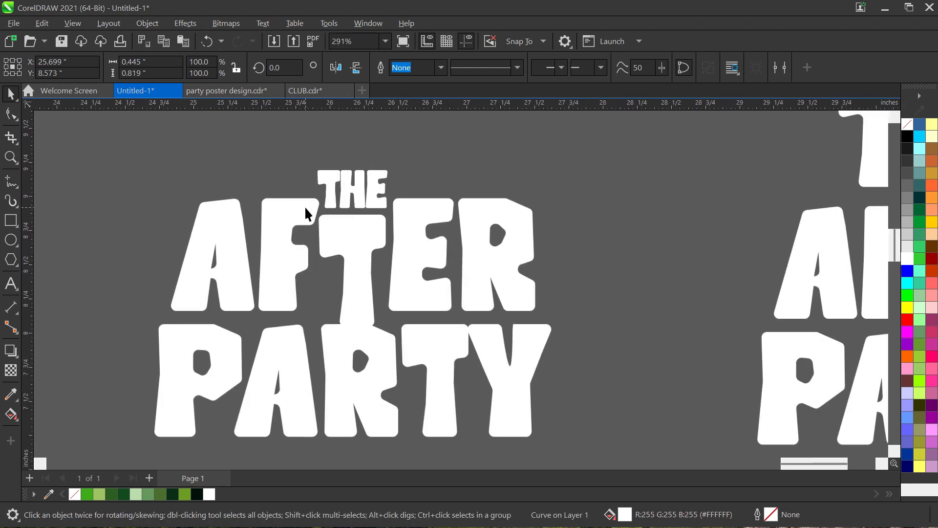
click(221, 226)
scroll(293, 220, up, 2)
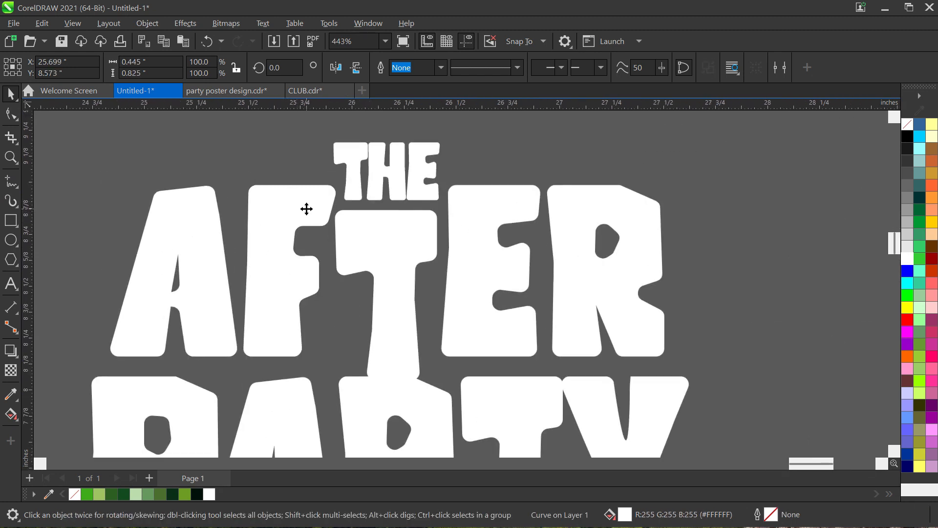
click(310, 211)
click(472, 234)
mouse_move(474, 234)
mouse_down()
mouse_move(474, 244)
mouse_move(470, 234)
mouse_up()
- Move the R of AFTER closer to the E, and shift the A inward so it overlaps the F
click(598, 232)
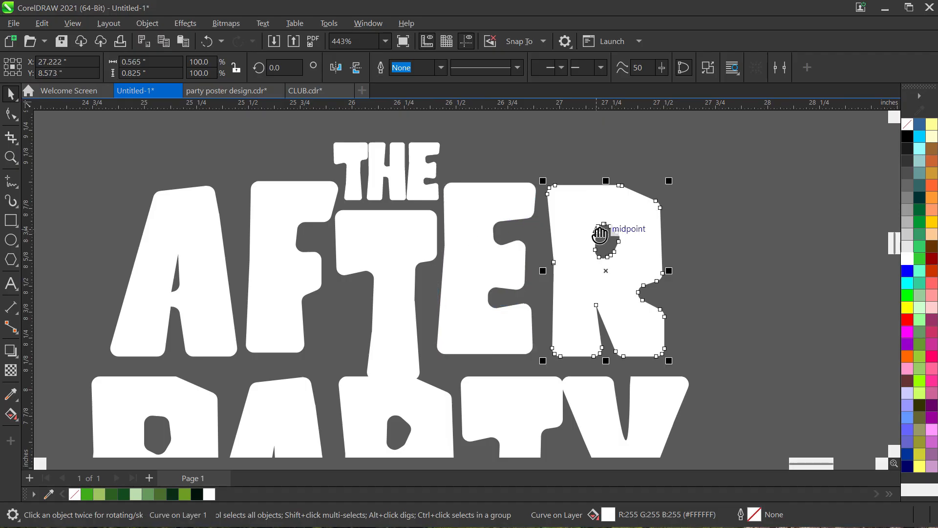
scroll(594, 230, right, 1)
mouse_move(572, 208)
mouse_down()
mouse_move(565, 195)
mouse_move(564, 208)
mouse_up()
shift+click(486, 205)
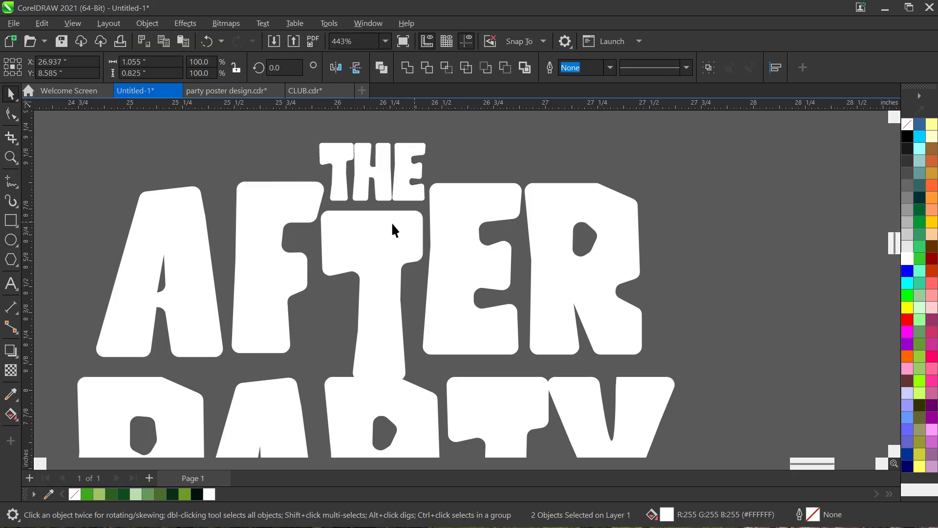
drag(184, 215, 199, 230)
- Move the A of PARTY slightly upward and toward the R so the two letters overlap
scroll(200, 231, down, 1)
scroll(199, 230, down, 5)
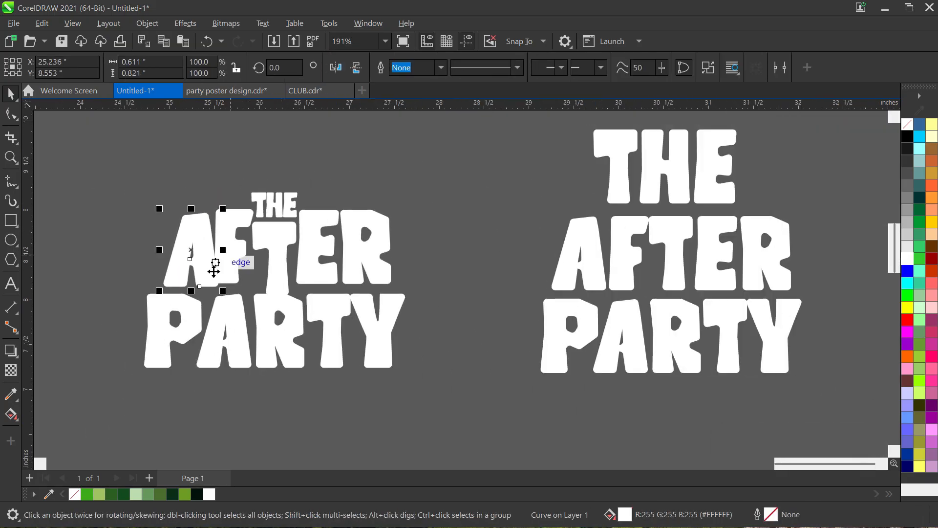
scroll(205, 278, up, 4)
click(241, 348)
scroll(247, 344, up, 3)
drag(254, 345, 300, 322)
scroll(264, 303, down, 2)
scroll(319, 260, up, 1)
- Move the T and the Y of PARTY inward and slightly upward so the T touches the R
click(310, 322)
drag(387, 330, 373, 328)
drag(463, 343, 448, 334)
scroll(419, 363, up, 1)
drag(419, 363, 448, 303)
- Enlarge the R of PARTY to about 110% so it extends below the other letters
click(346, 362)
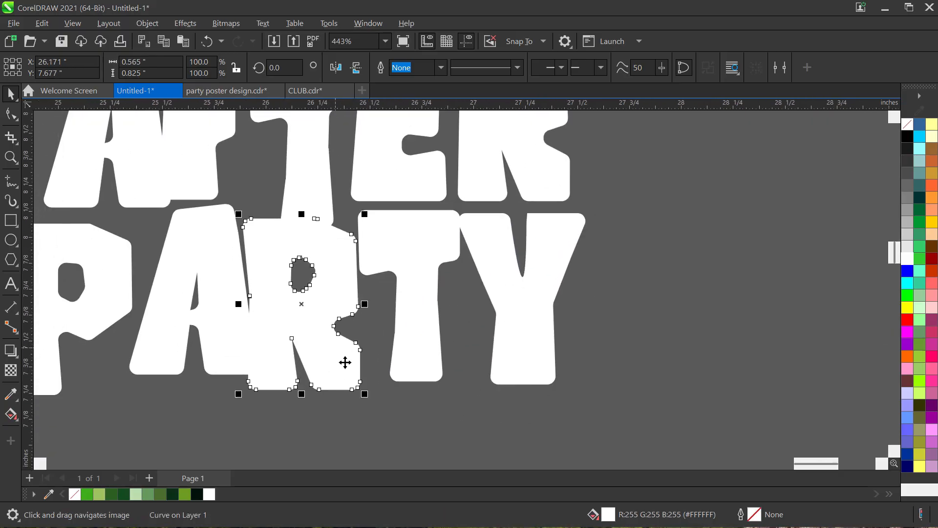
scroll(374, 297, down, 2)
drag(346, 362, 398, 332)
scroll(376, 318, down, 2)
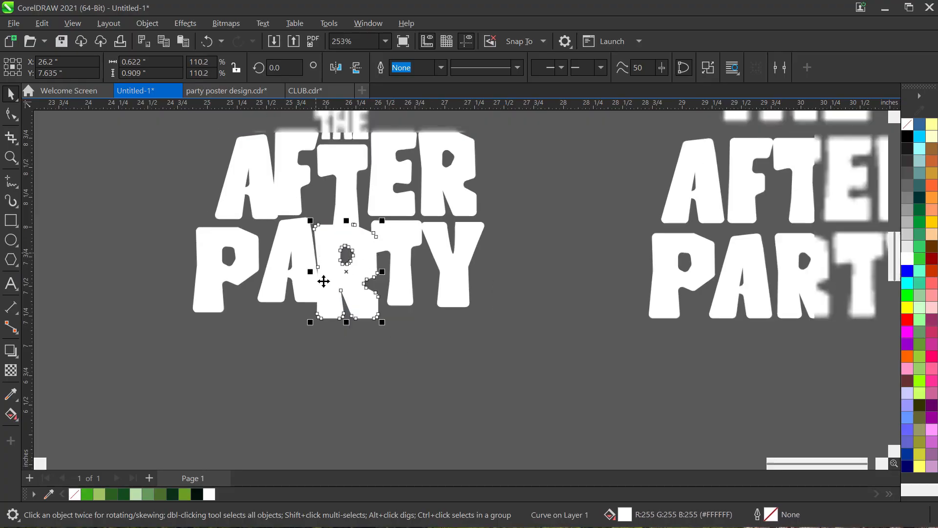
- Move the P of PARTY inward so it overlaps the A
scroll(367, 293, up, 3)
drag(186, 282, 205, 275)
click(206, 278)
scroll(260, 295, down, 3)
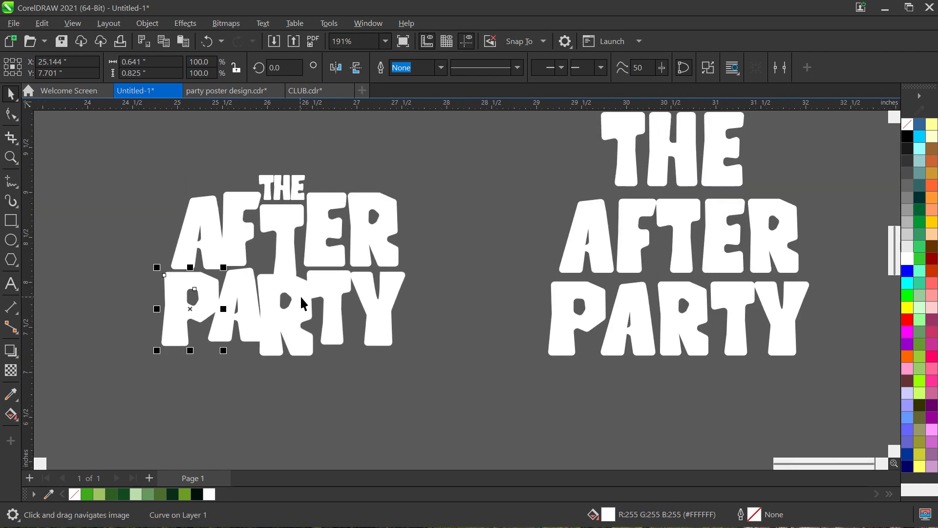
- Shrink the R of PARTY slightly to about 0.6 in wide and 0.88 in high, keeping its centre
scroll(316, 315, up, 1)
click(316, 316)
scroll(317, 318, up, 2)
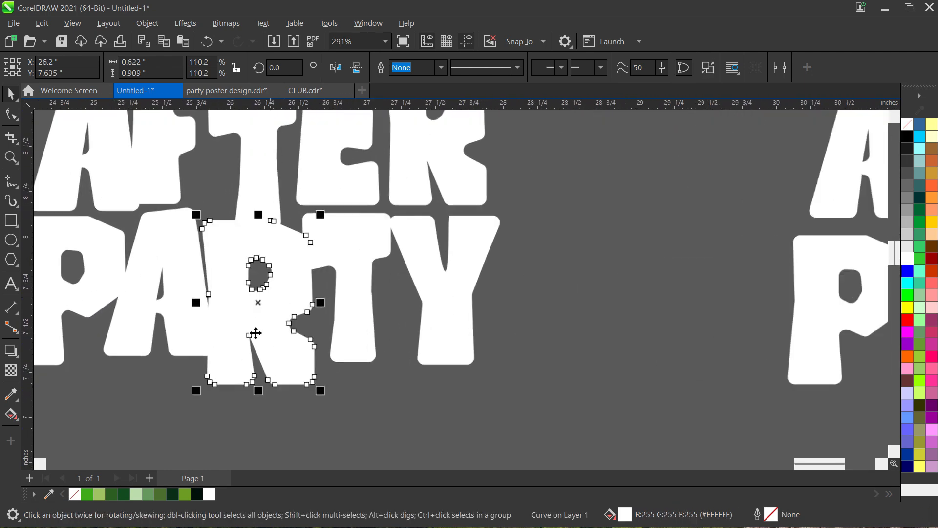
drag(319, 390, 315, 385)
scroll(331, 337, down, 2)
drag(318, 257, 324, 286)
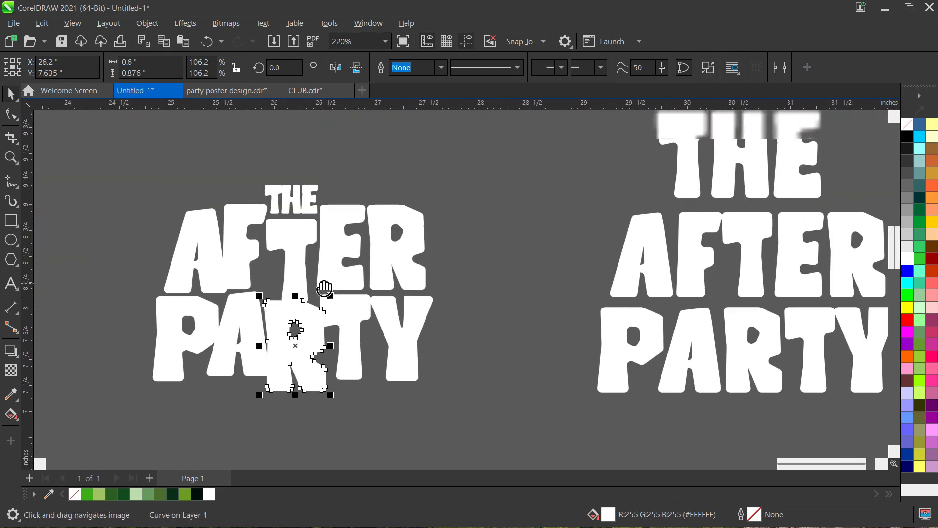
- Draw a horizontal Pen line about 0.71 in long above the A and F, ending just before THE
click(299, 239)
scroll(295, 218, down, 2)
scroll(241, 203, up, 3)
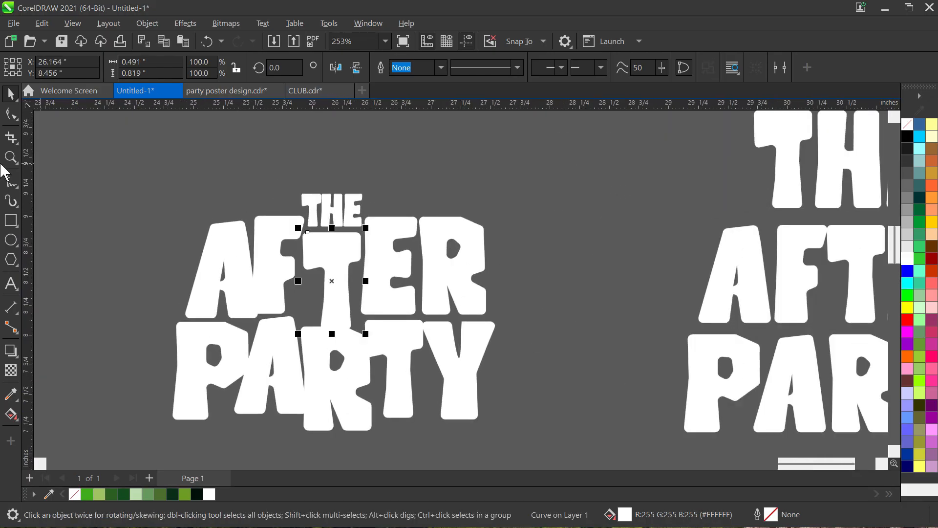
click(12, 220)
scroll(236, 195, up, 1)
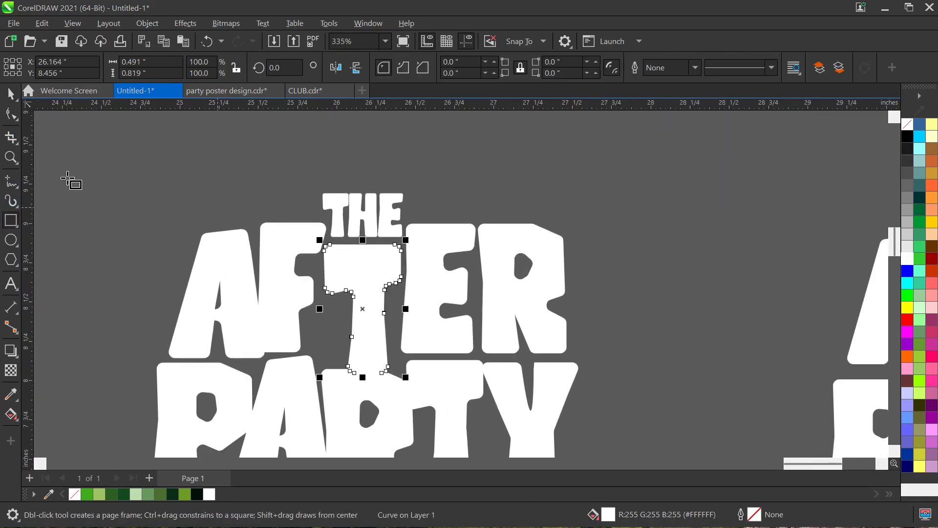
click(19, 193)
click(74, 225)
scroll(209, 215, up, 1)
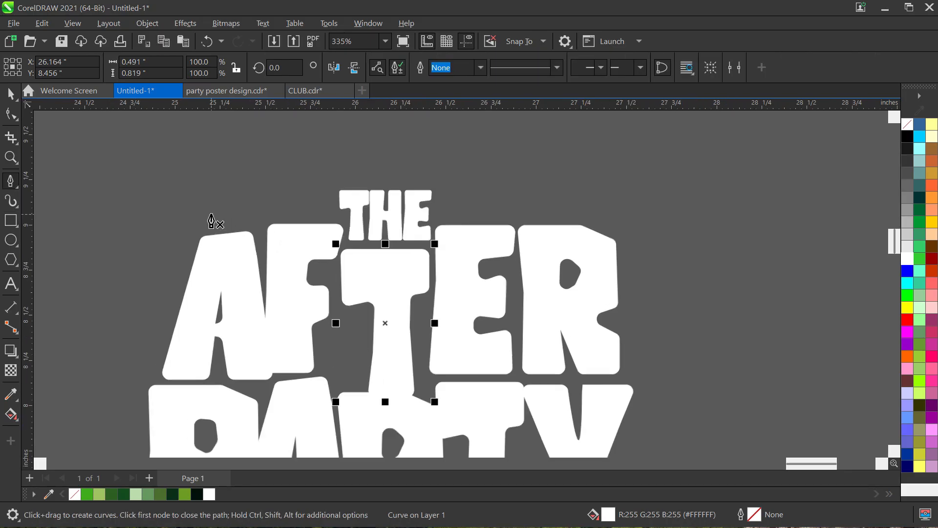
click(204, 212)
double_click(338, 211)
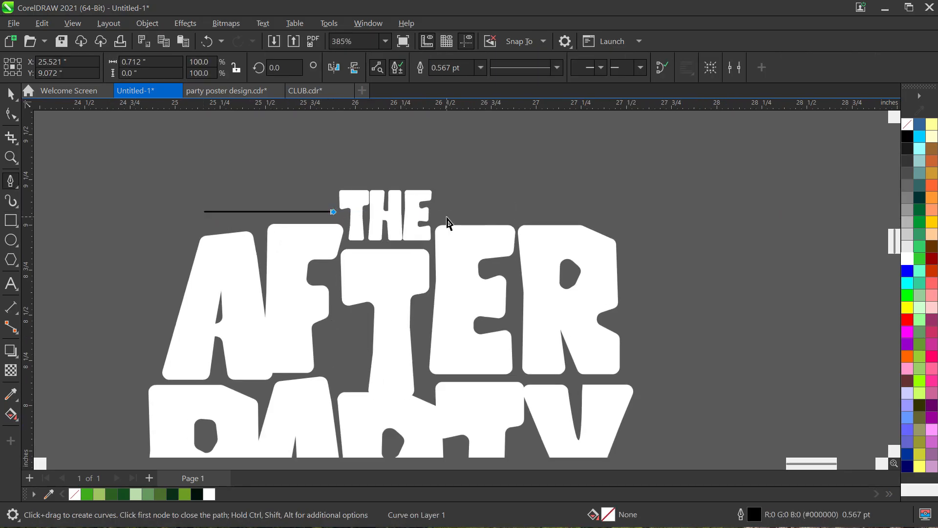
key(space)
- Draw a matching horizontal Pen line about 0.83 in long above the E and R, starting just after THE
click(437, 211)
double_click(589, 212)
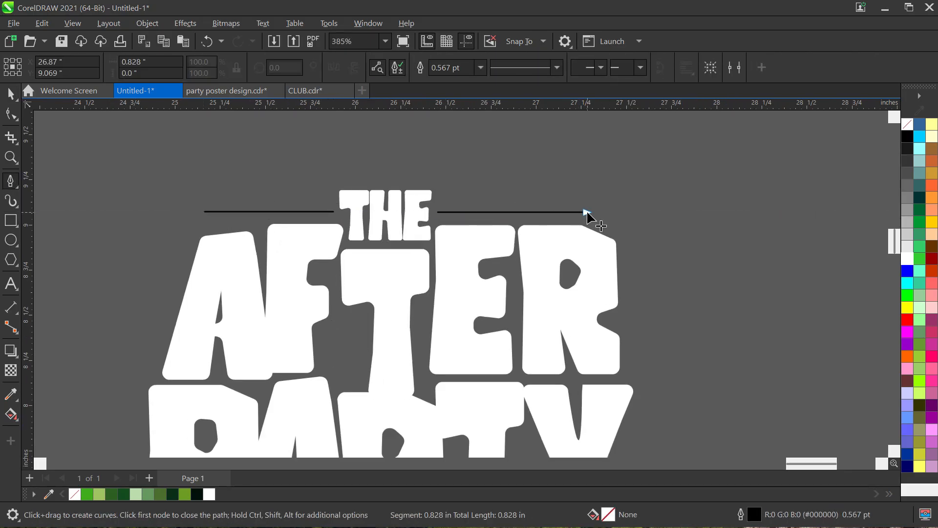
key(space)
- Duplicate the pair of lines upward twice at equal spacing to form three lines on each side of THE
shift+click(271, 211)
drag(276, 212, 277, 204)
click(301, 229)
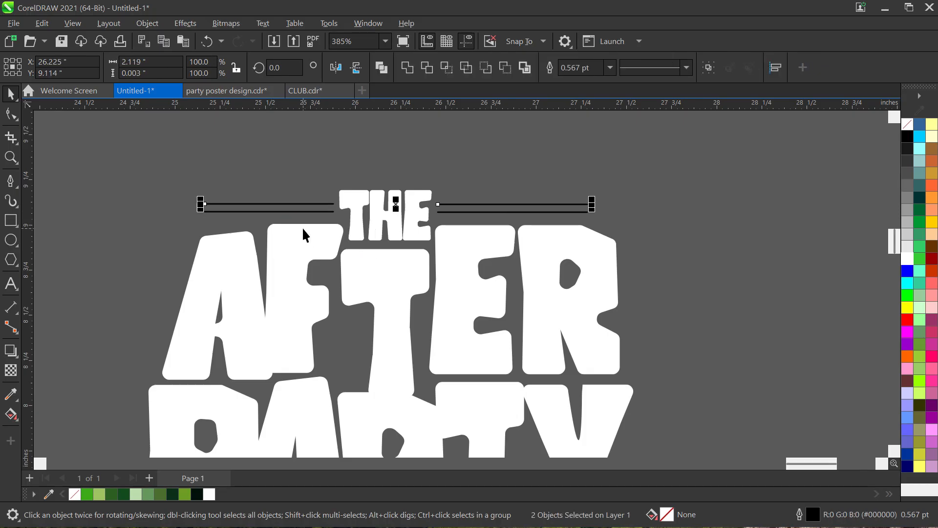
key(ctrl+r)
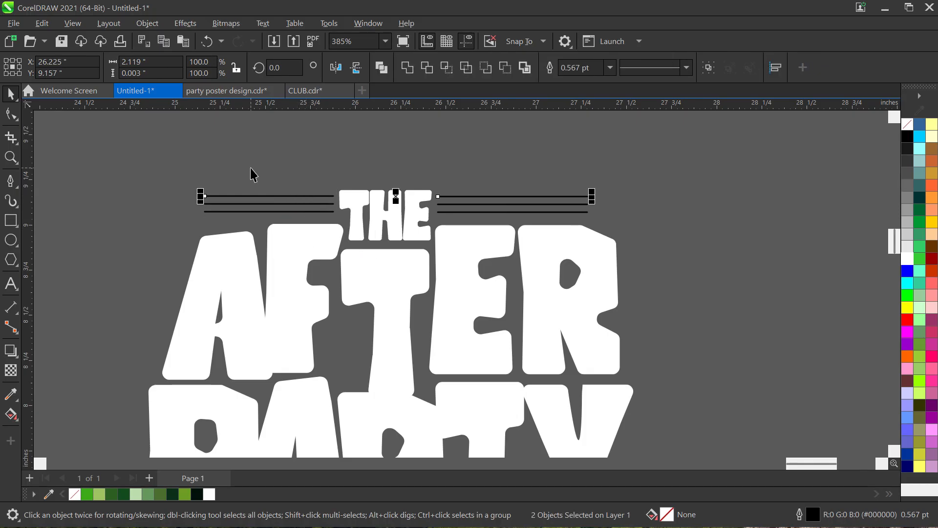
click(278, 180)
scroll(246, 194, up, 2)
click(246, 190)
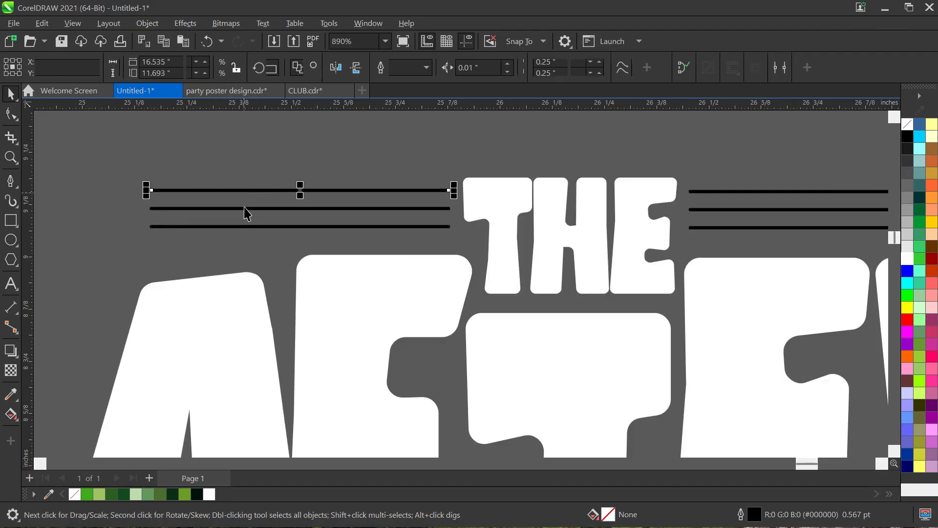
shift+click(244, 207)
shift+click(243, 227)
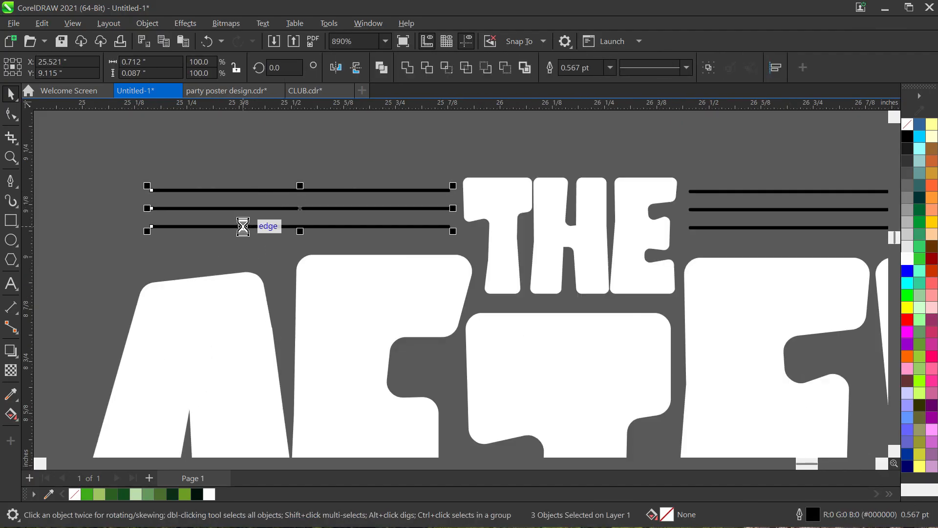
drag(638, 227, 271, 242)
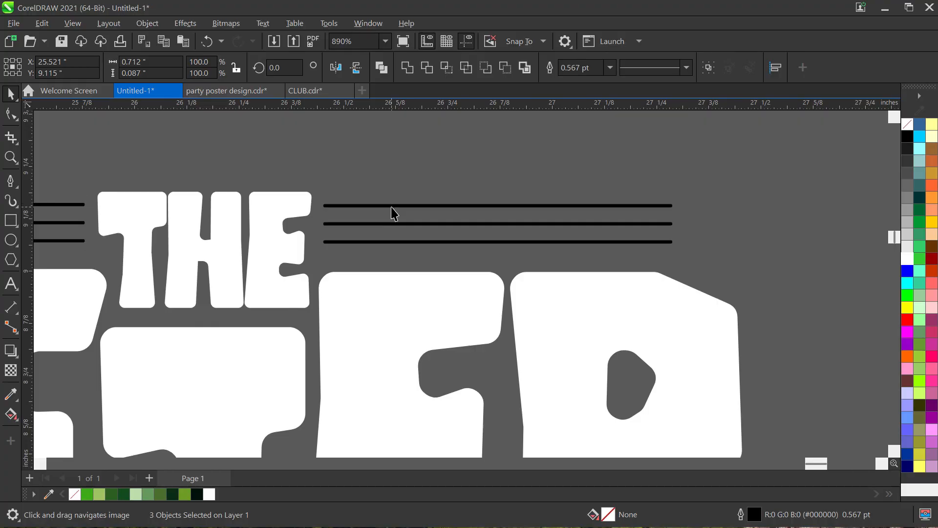
click(394, 205)
shift+click(403, 243)
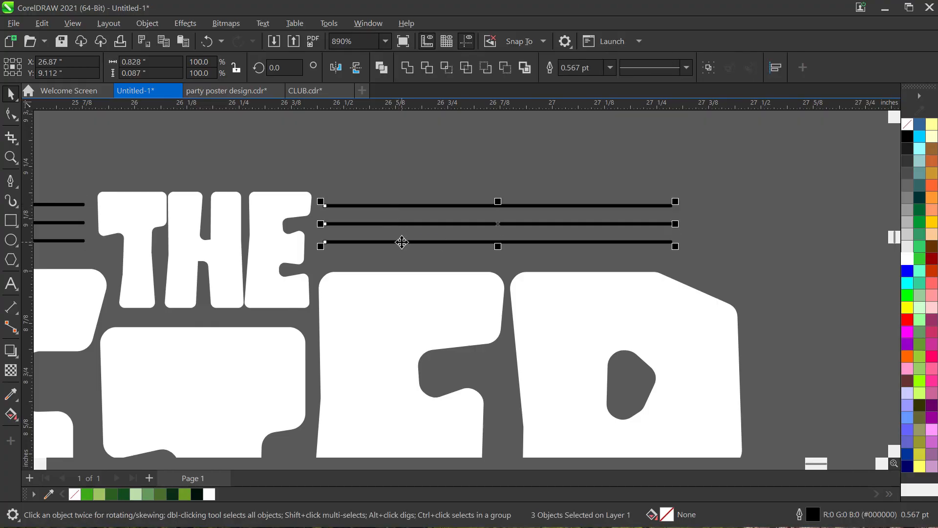
scroll(423, 198, down, 5)
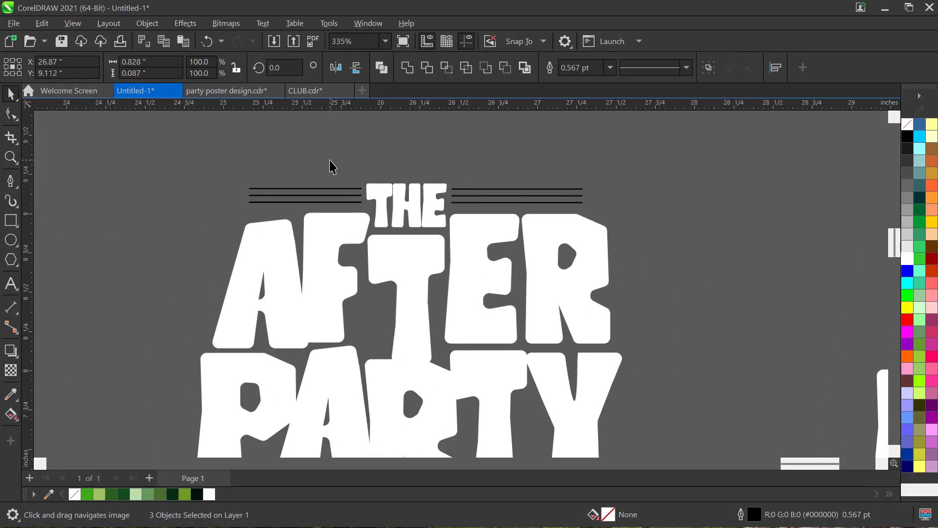
click(469, 168)
- Draw a white rectangle about 0.46 in wide over the outer end of the lines before THE and reduce its height to about 0.052 in
click(12, 221)
scroll(91, 192, up, 2)
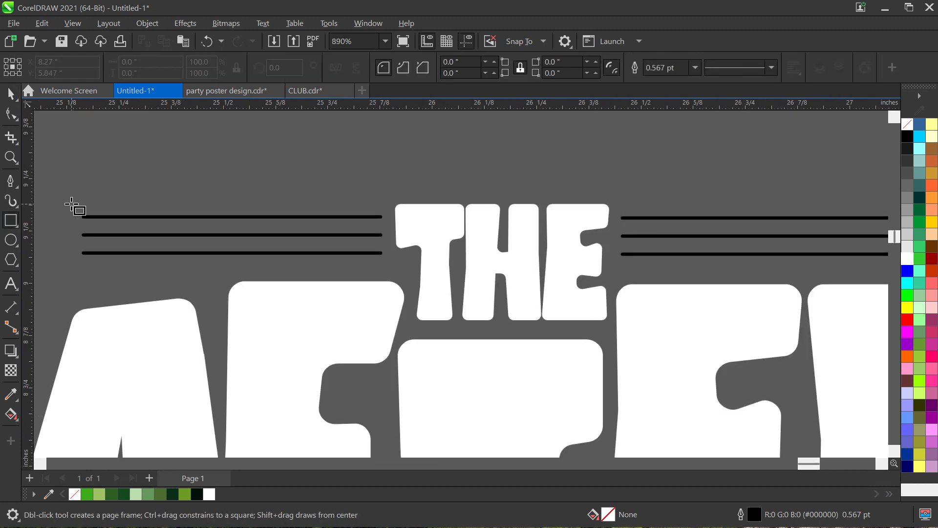
drag(66, 207, 339, 241)
key(space)
click(908, 258)
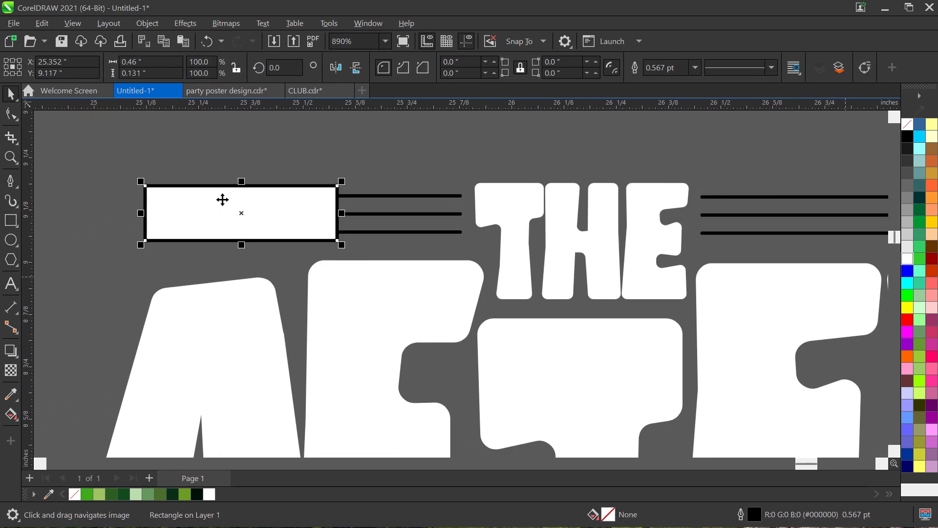
scroll(222, 199, down, 2)
scroll(220, 200, up, 4)
drag(254, 288, 261, 222)
- Duplicate the rectangle down over the second and third lines, each shifted further outward, and weld the three into one stepped shape
drag(314, 199, 242, 234)
click(277, 260)
key(ctrl+r)
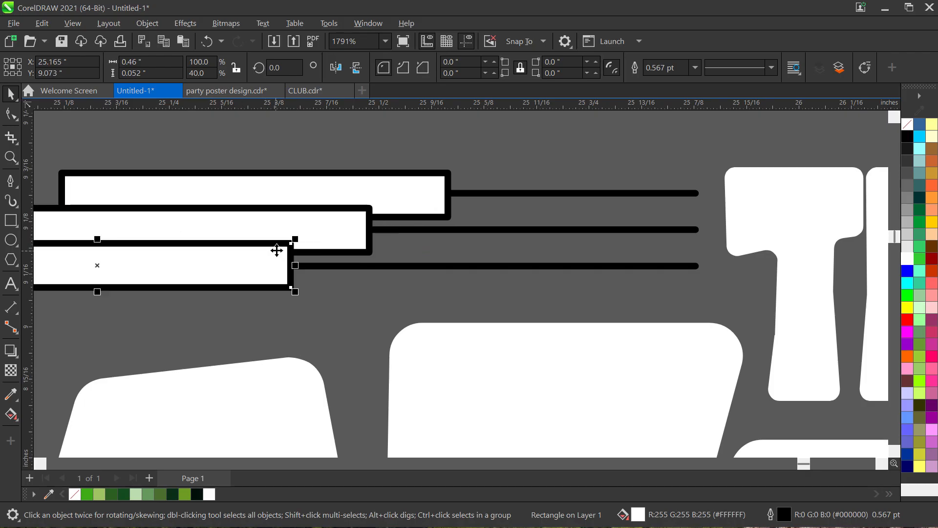
shift+click(313, 231)
shift+click(353, 189)
click(408, 66)
- Copy the stepped shape onto the outer ends of the lines after THE and mirror the copy horizontally
scroll(322, 165, down, 2)
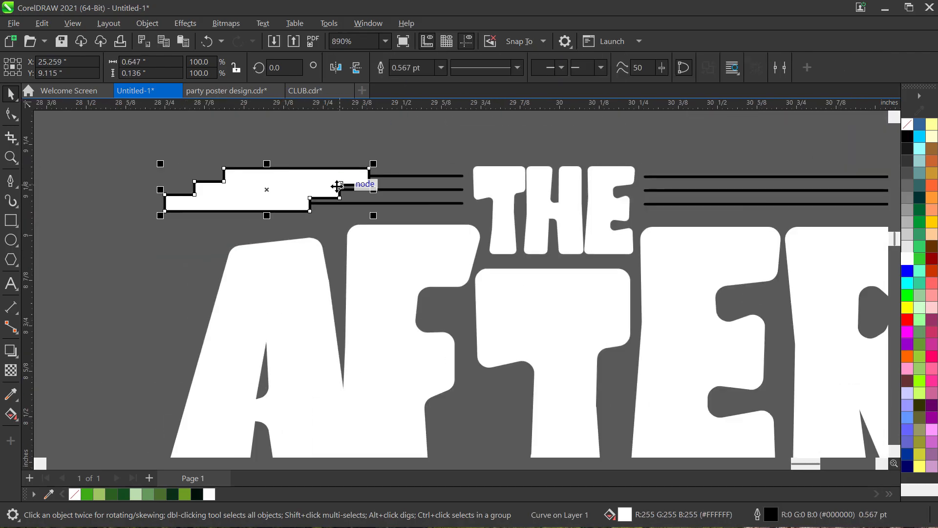
drag(337, 187, 767, 221)
click(795, 245)
click(336, 68)
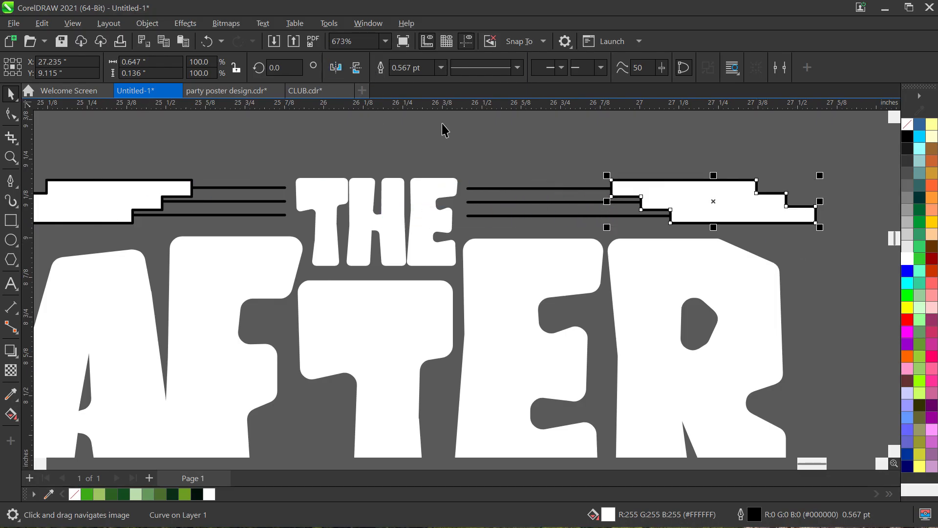
- Combine the three lines after THE into a single curve
scroll(685, 211, up, 3)
click(503, 170)
shift+click(479, 195)
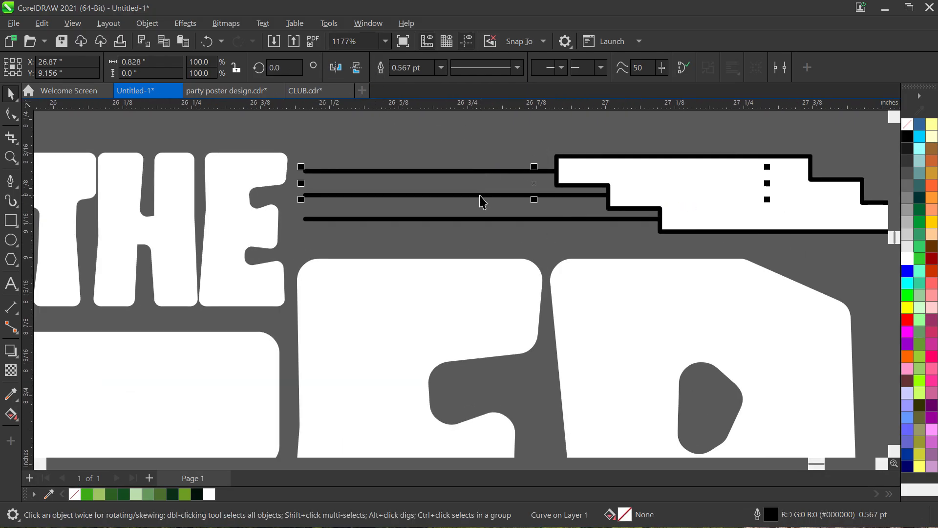
shift+click(466, 219)
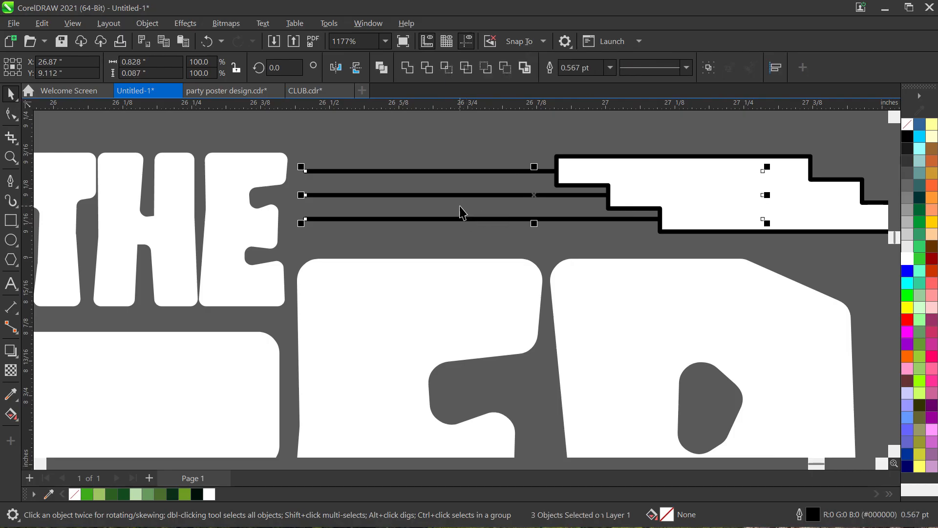
key(ctrl+l)
scroll(462, 212, down, 4)
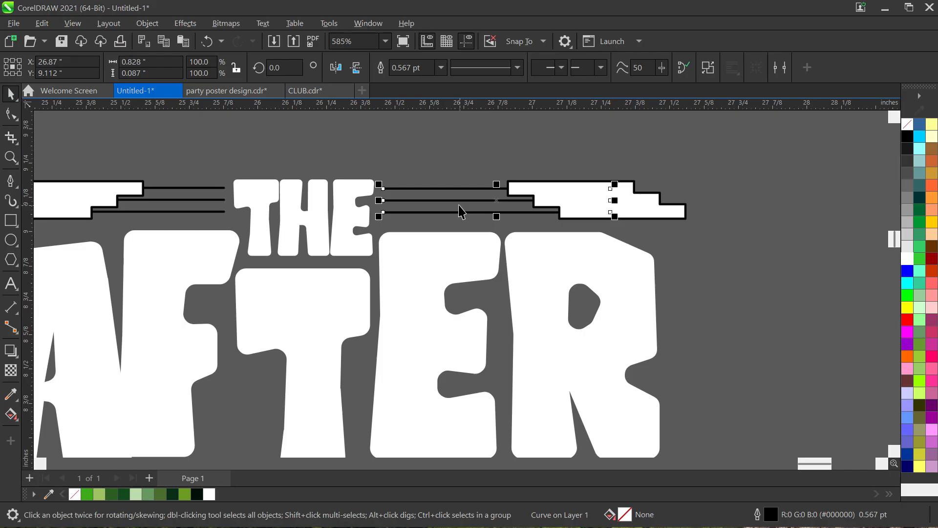
- Combine the three lines before THE into a single curve
scroll(461, 211, left, 3)
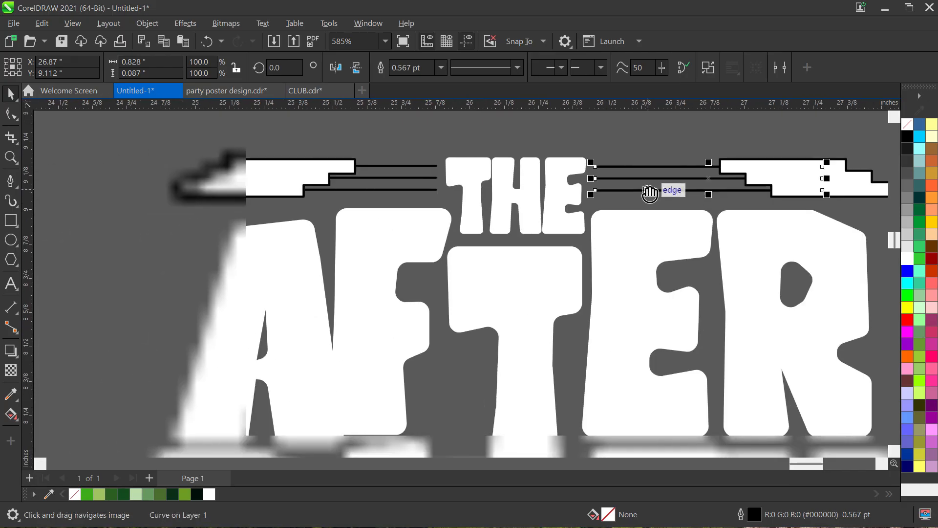
click(398, 166)
shift+click(400, 189)
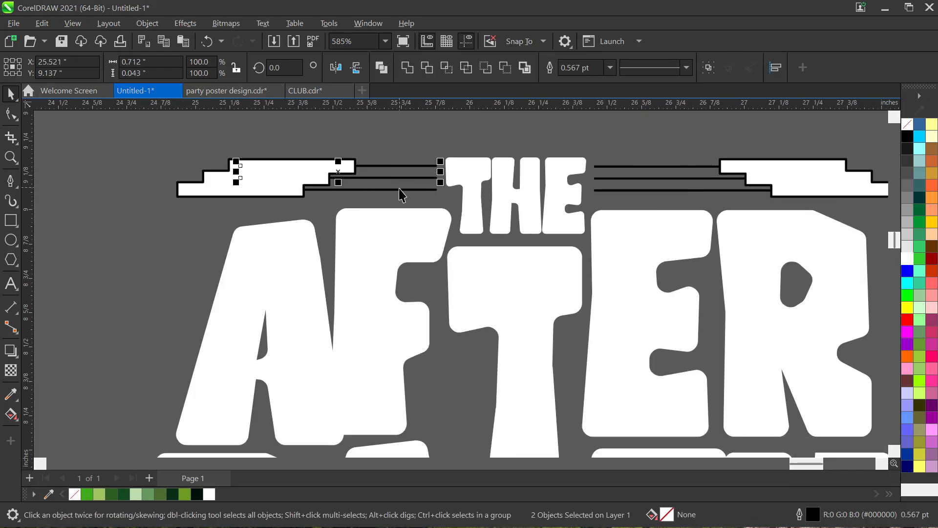
key(ctrl+l)
- Trim both combined line sets with their stepped shapes and delete the shapes, leaving staggered outer line ends on each side of THE
scroll(398, 191, up, 3)
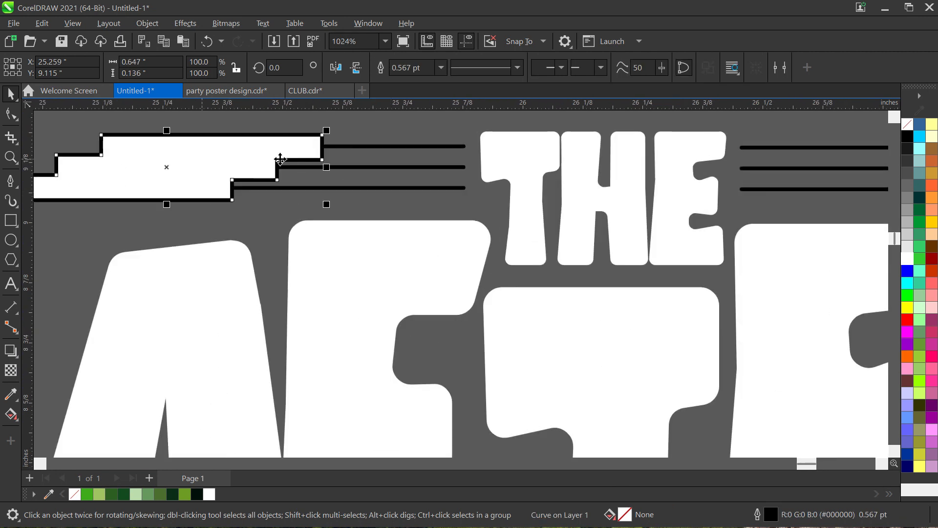
shift+click(389, 146)
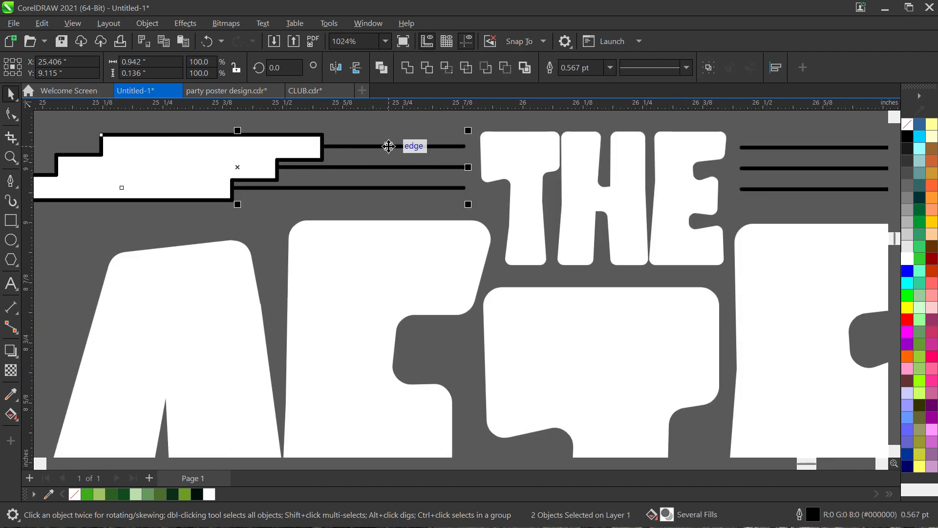
click(428, 71)
drag(520, 151, 303, 177)
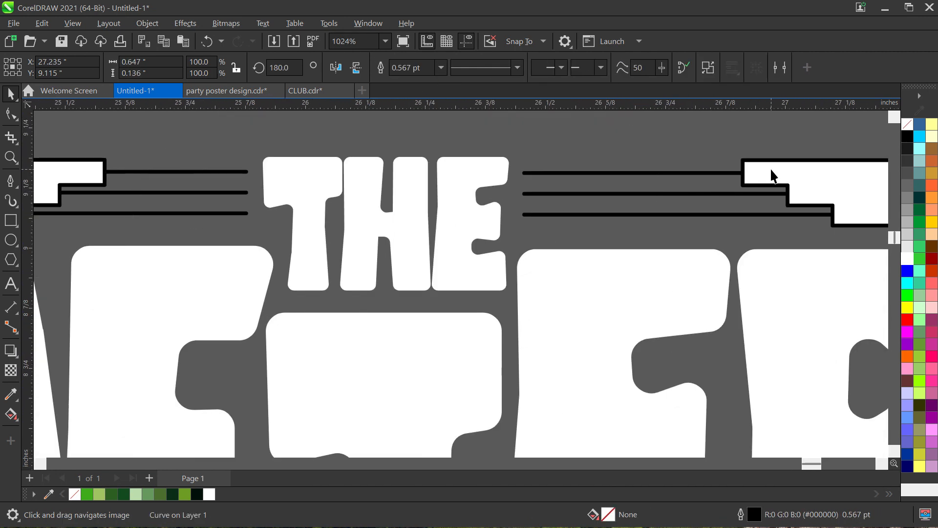
shift+click(689, 173)
click(428, 72)
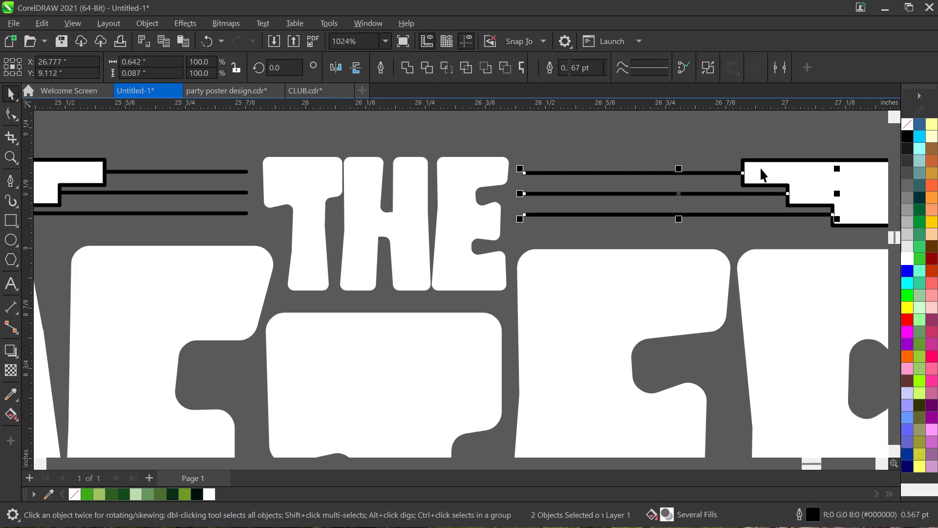
key(Delete)
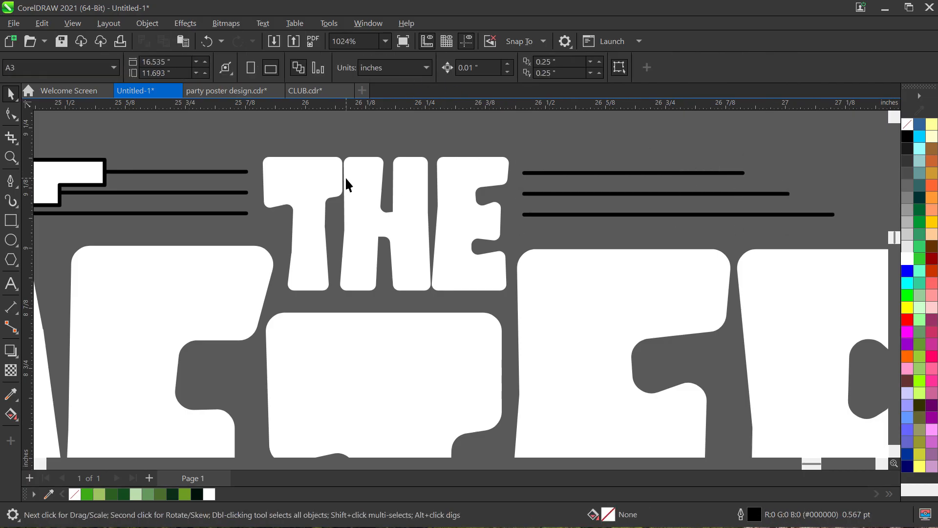
scroll(540, 184, down, 3)
scroll(544, 192, up, 3)
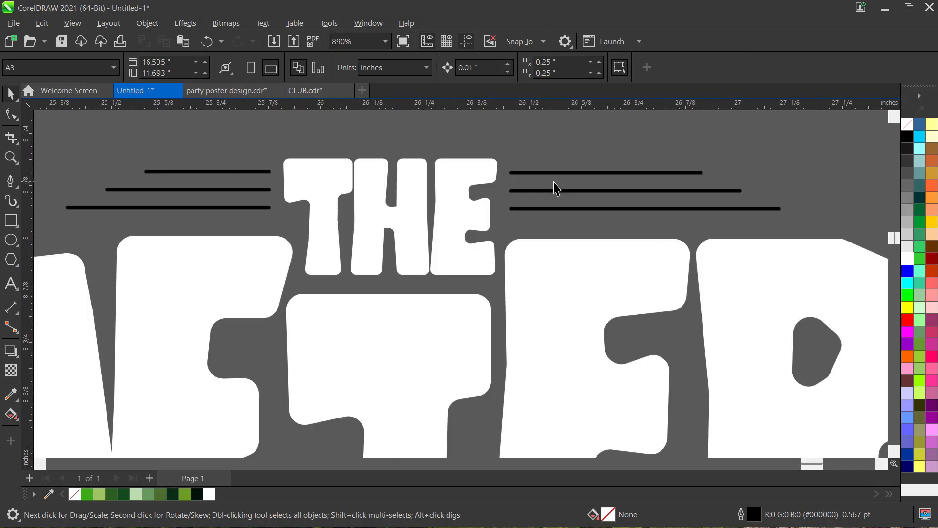
- Set both line sets beside THE to a 1 pt outline and colour the outline white
click(553, 170)
shift+click(239, 171)
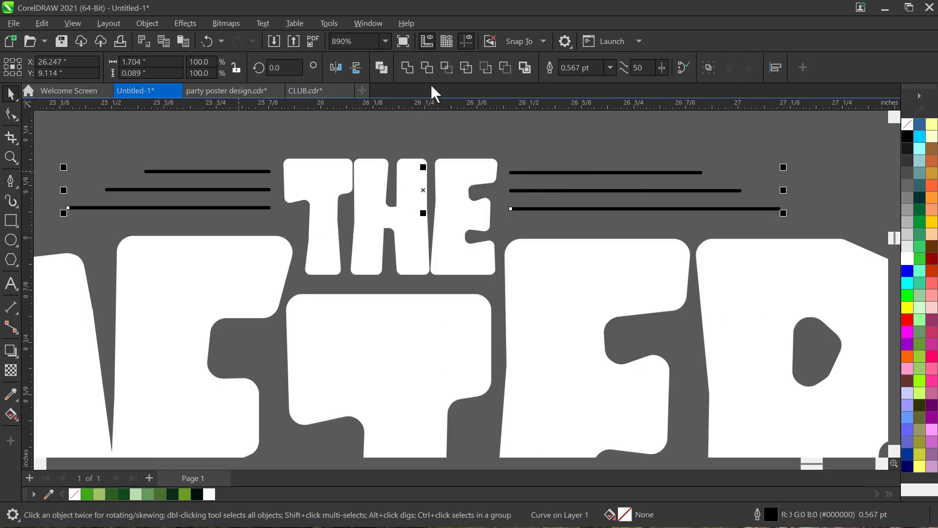
click(610, 68)
click(580, 123)
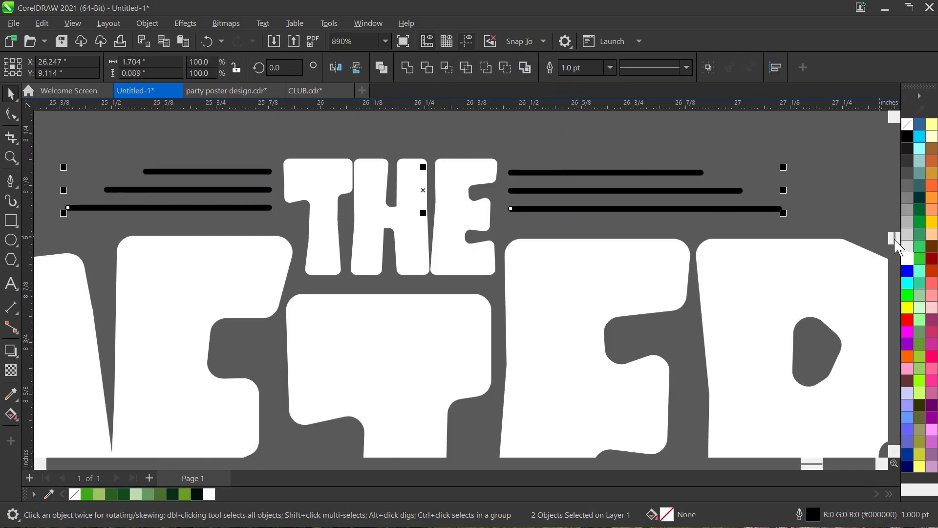
right_click(908, 256)
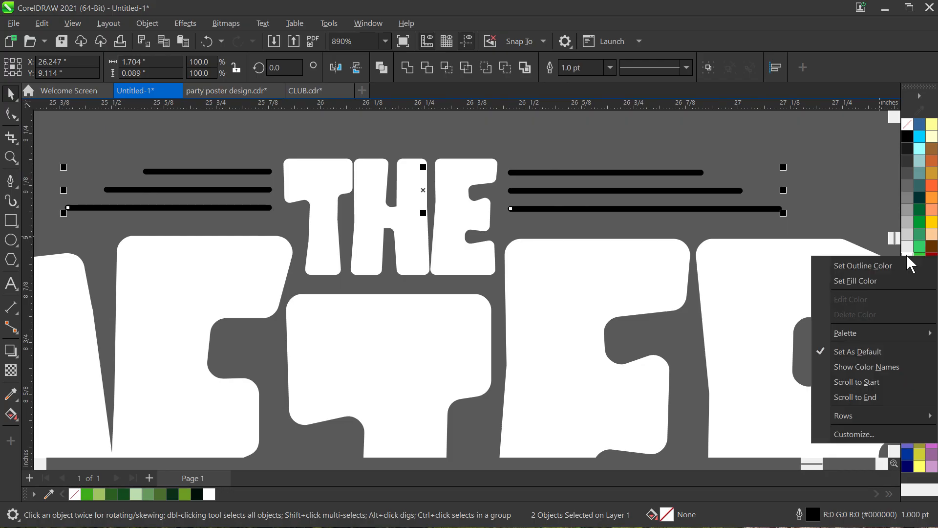
click(872, 263)
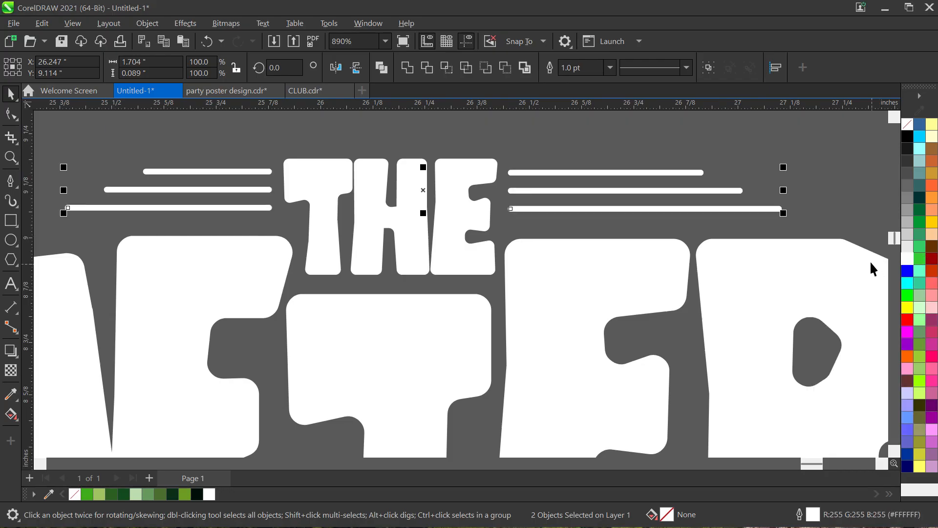
click(570, 219)
- Group the THE AFTER PARTY letters with their accent lines and move the group onto the poster's dark lower area
scroll(572, 230, down, 5)
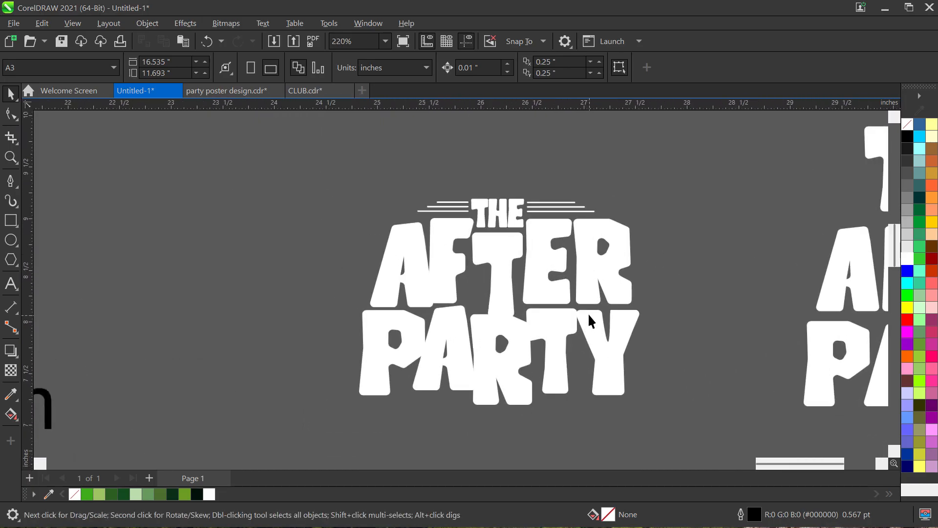
drag(350, 183, 684, 418)
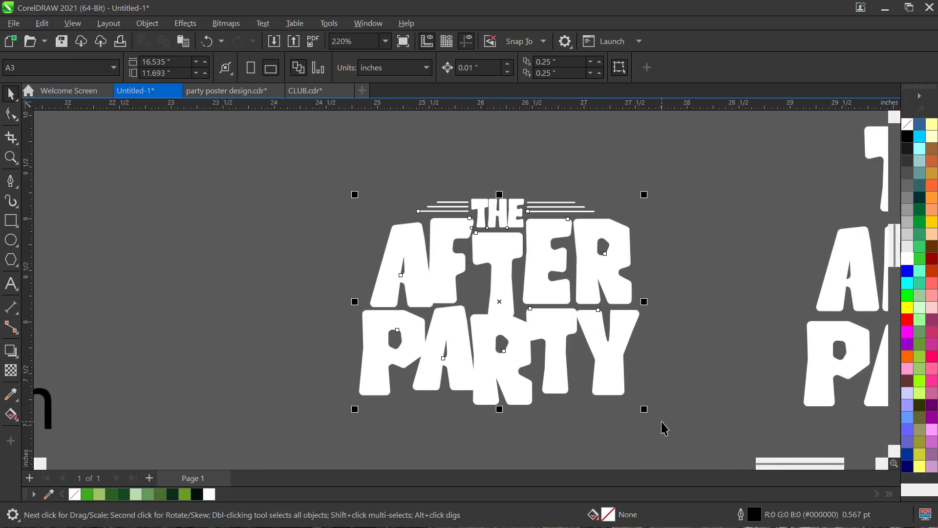
scroll(659, 418, down, 6)
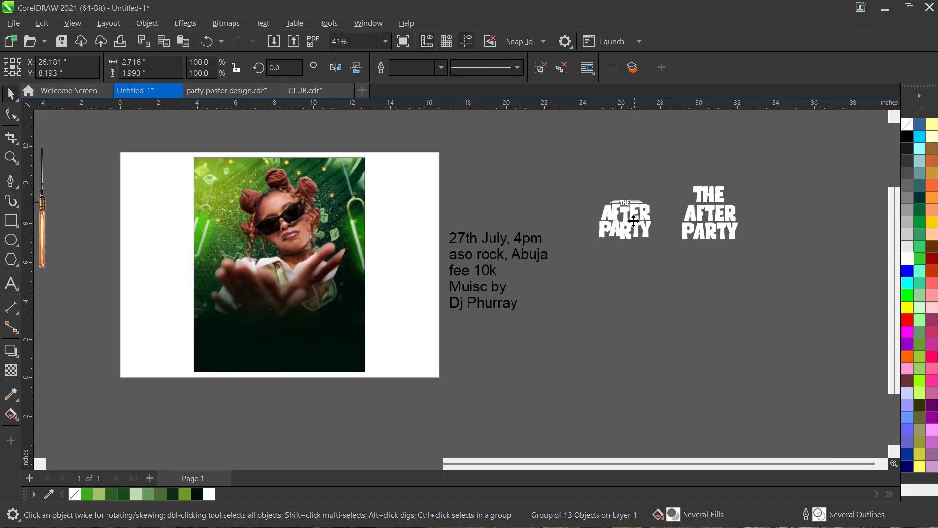
drag(316, 306, 280, 319)
- Enlarge the title group to about 3.96 in wide and 2.91 in high and centre it horizontally on the poster
scroll(276, 342, up, 3)
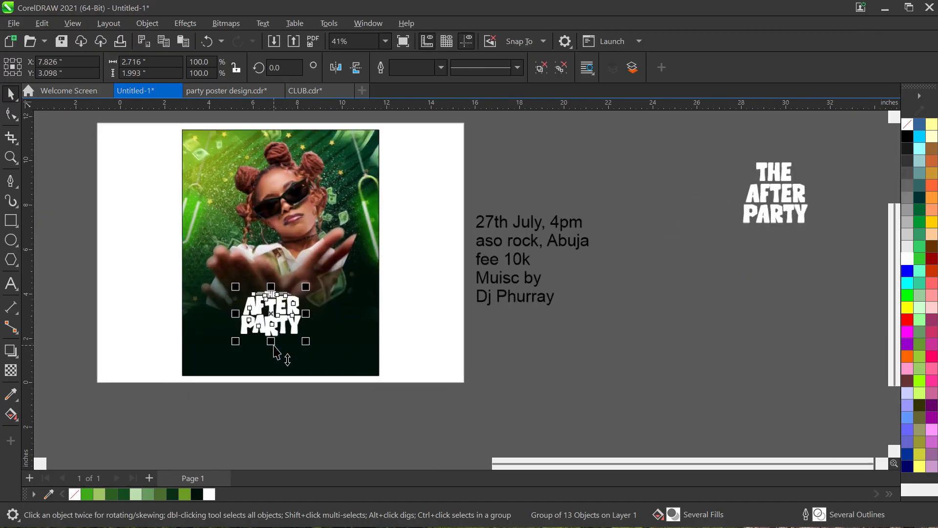
drag(349, 364, 370, 374)
scroll(361, 262, down, 1)
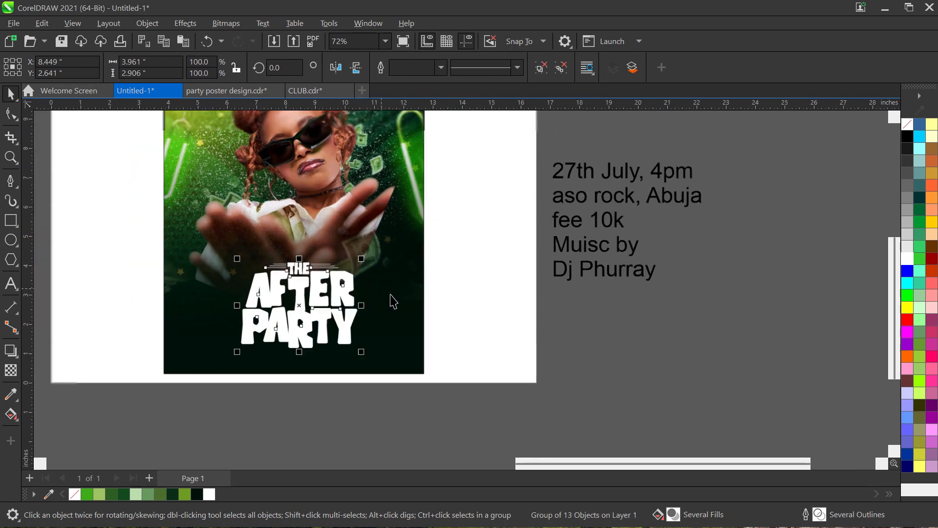
shift+click(405, 308)
scroll(414, 310, down, 1)
scroll(415, 311, down, 2)
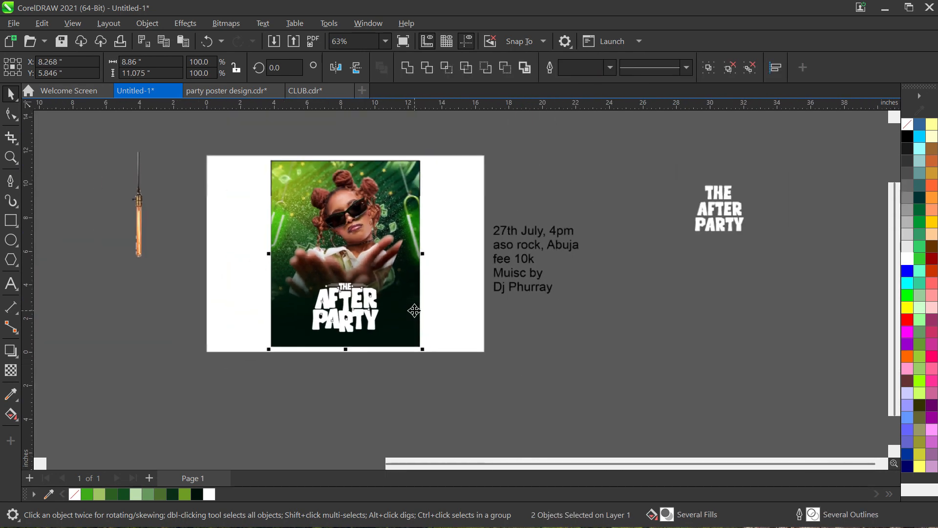
scroll(413, 318, up, 1)
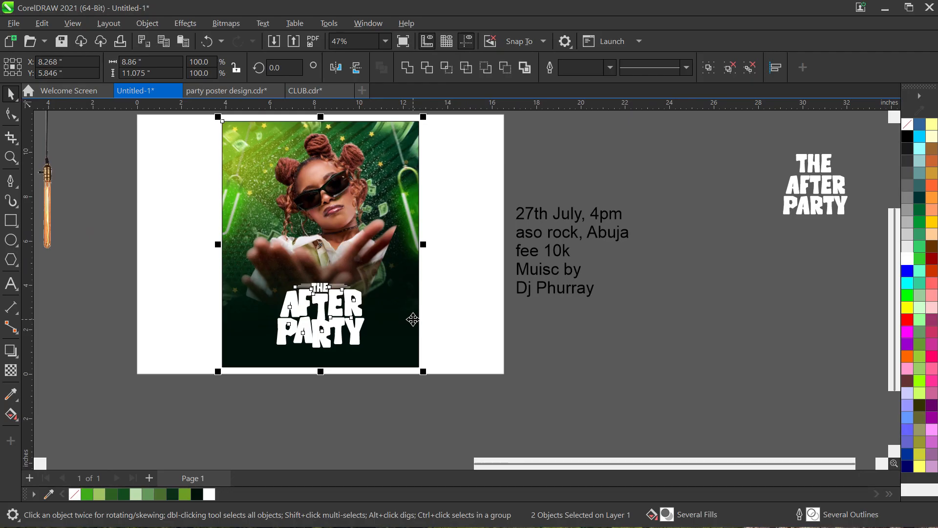
- Enlarge the title group slightly and shift it a little right of the poster's centre
click(353, 306)
scroll(353, 306, up, 3)
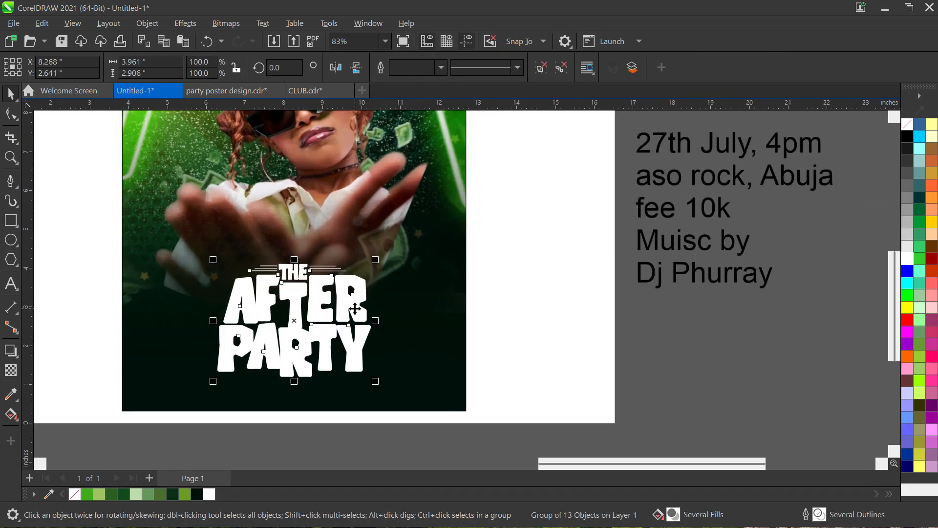
drag(375, 259, 381, 255)
drag(368, 297, 381, 297)
drag(380, 209, 380, 239)
- Convert the woman photo to a 300 dpi RGB bitmap with anti-aliasing and a transparent background
click(380, 239)
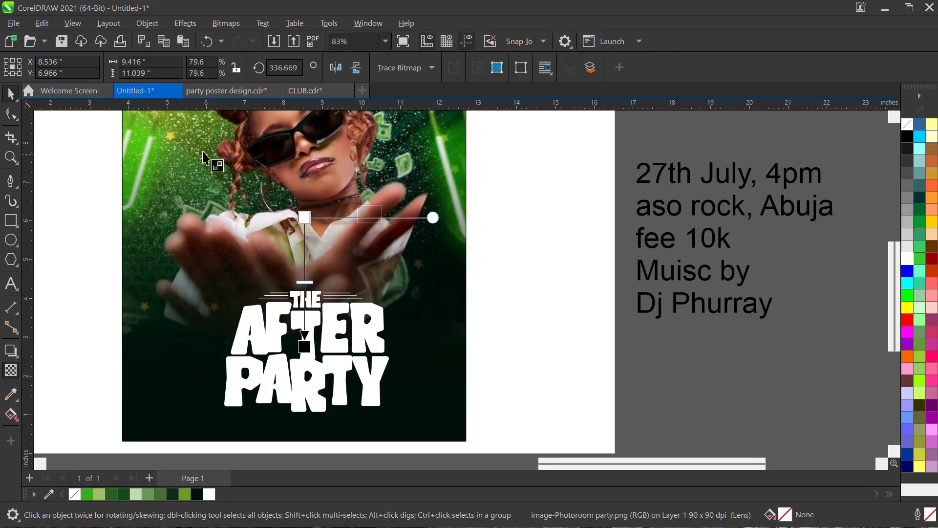
click(11, 370)
key(space)
drag(331, 240, 325, 314)
click(227, 23)
click(237, 40)
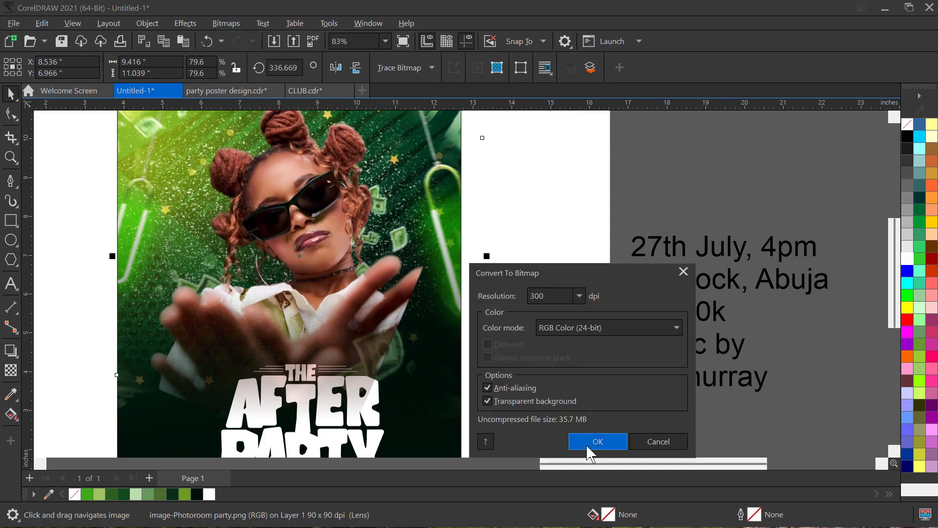
click(589, 442)
- Apply a fountain transparency to the woman photo that fades the cut edge of her forearm beside the title
scroll(255, 319, up, 1)
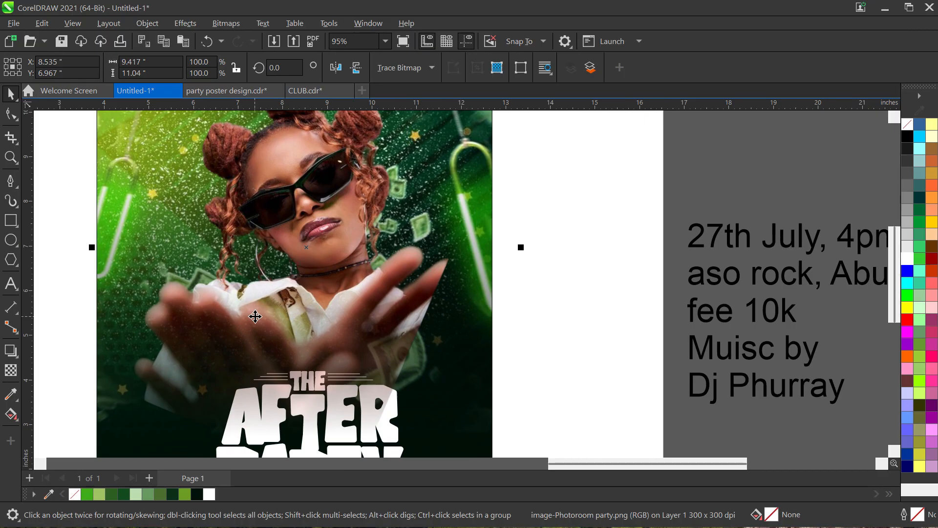
click(15, 372)
scroll(392, 336, up, 3)
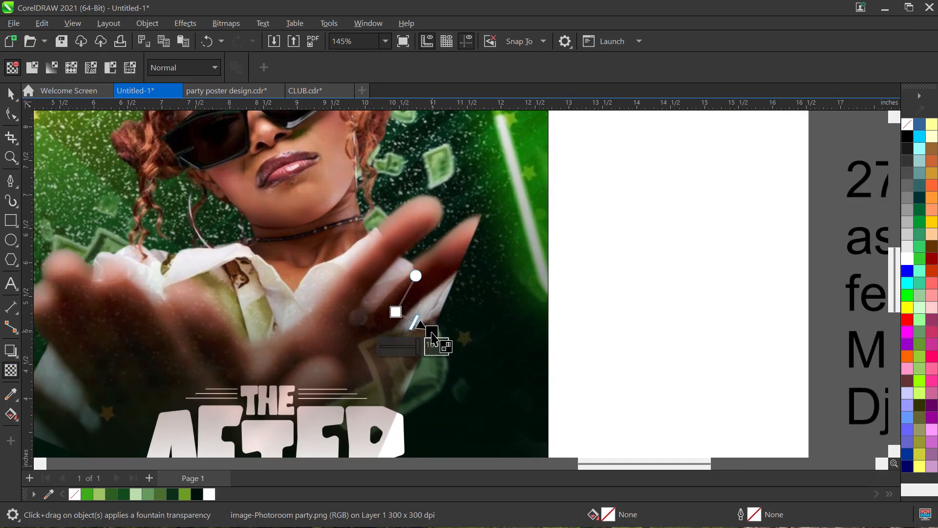
drag(432, 336, 383, 305)
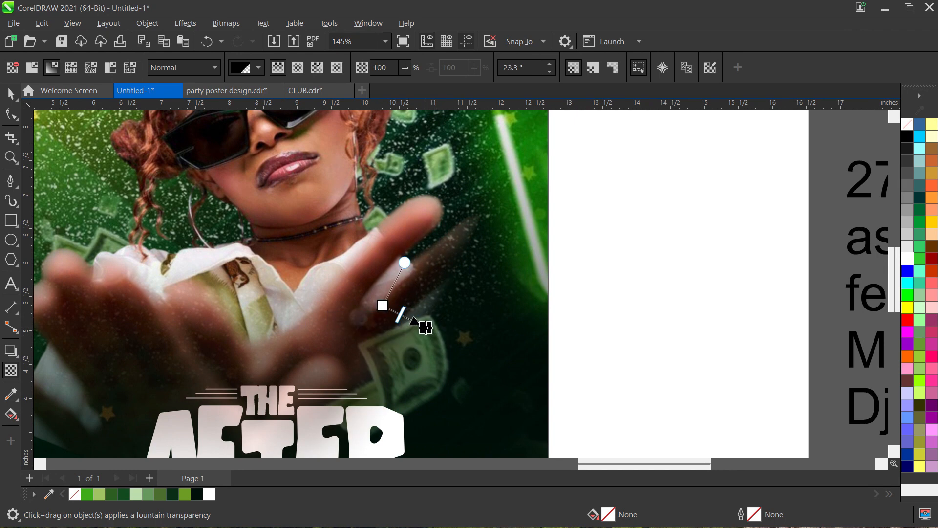
scroll(425, 328, down, 2)
key(space)
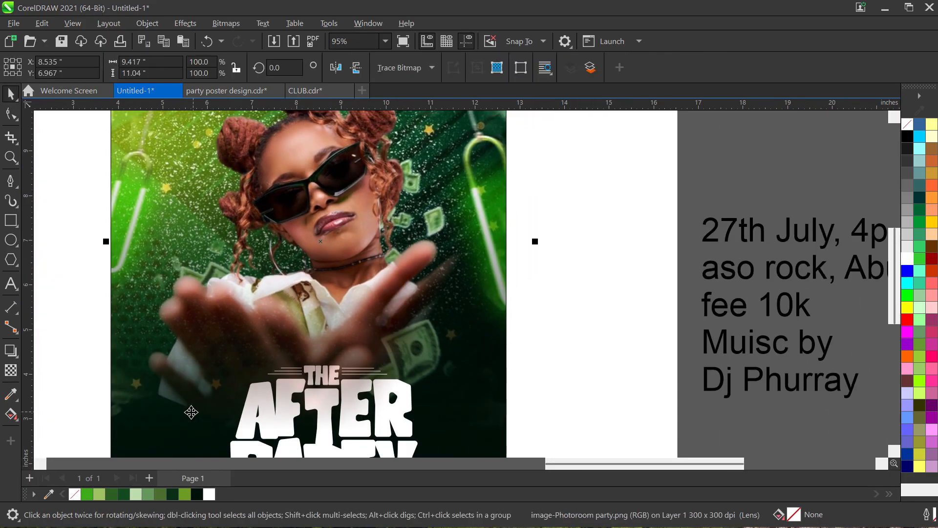
- PowerClip the woman photo inside the poster rectangle
scroll(252, 385, down, 2)
drag(252, 386, 264, 335)
right_click(314, 335)
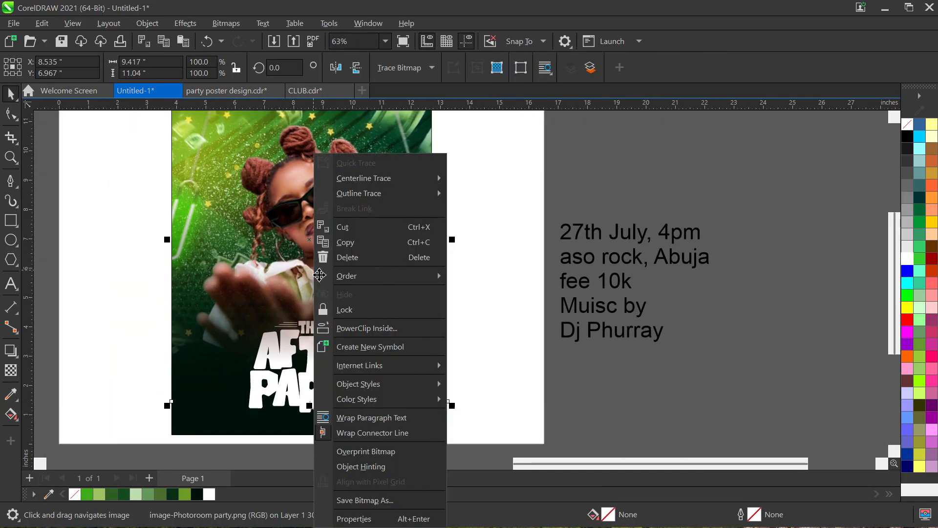
click(382, 329)
click(255, 330)
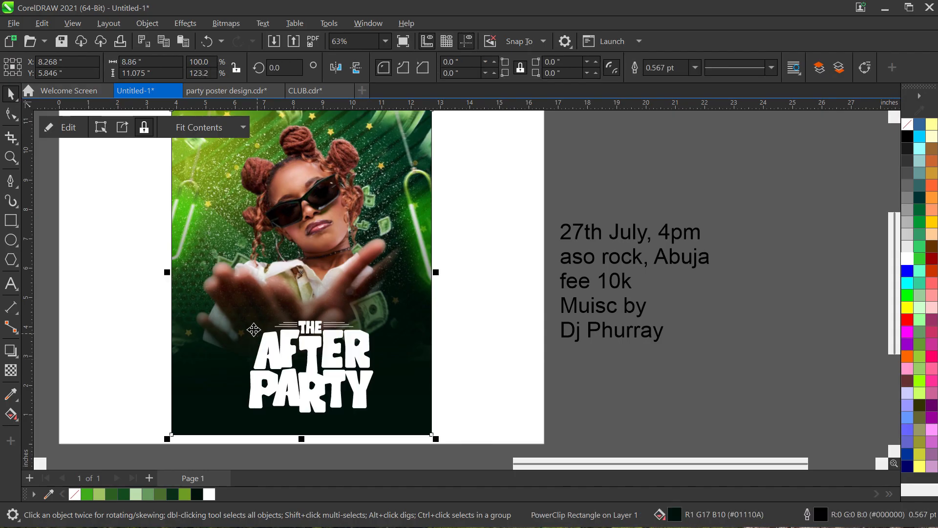
- Draw a rectangle about 9.69 by 3.90 in over the poster's lower part, fill it dark green #01110A and centre it horizontally on the poster
drag(153, 324, 437, 438)
key(space)
click(197, 494)
shift+click(216, 226)
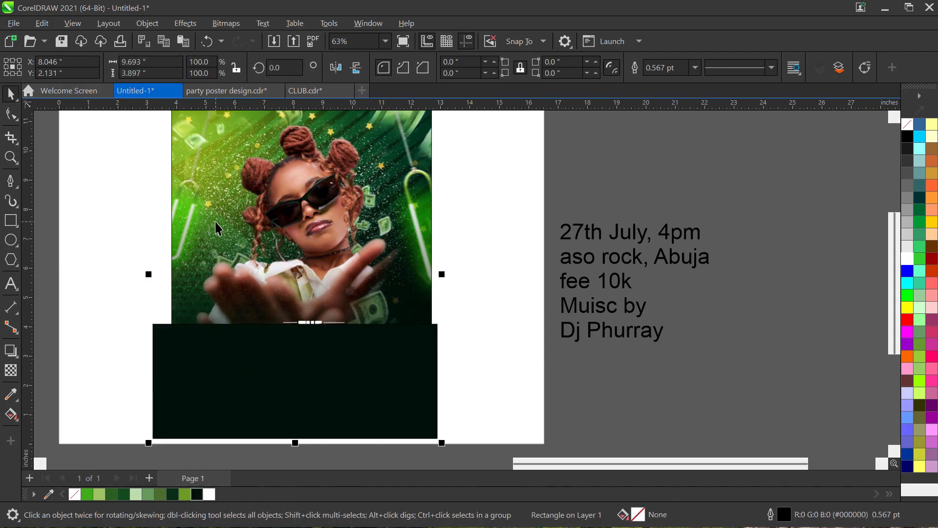
click(362, 405)
- Fade the dark rectangle upwards with a fountain transparency and stretch its upper edge to a height of about 5.96 in
click(11, 370)
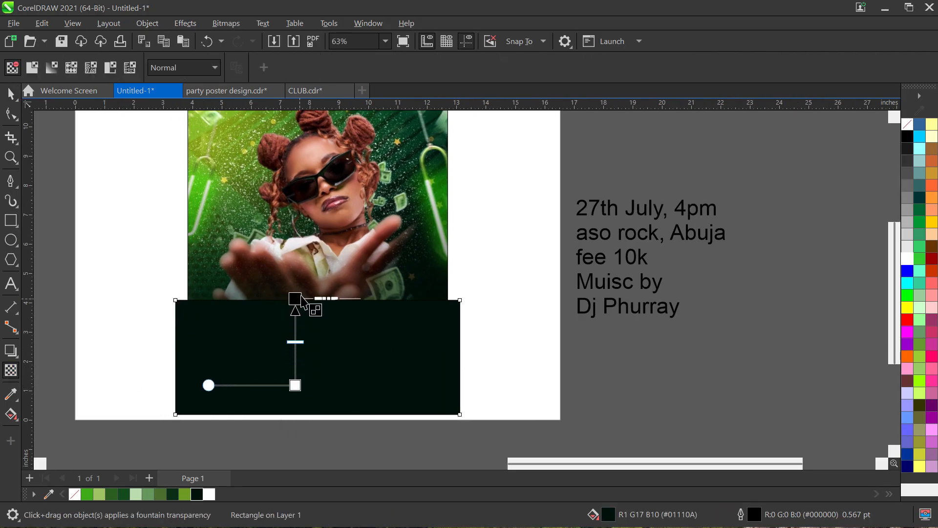
key(space)
drag(317, 299, 316, 210)
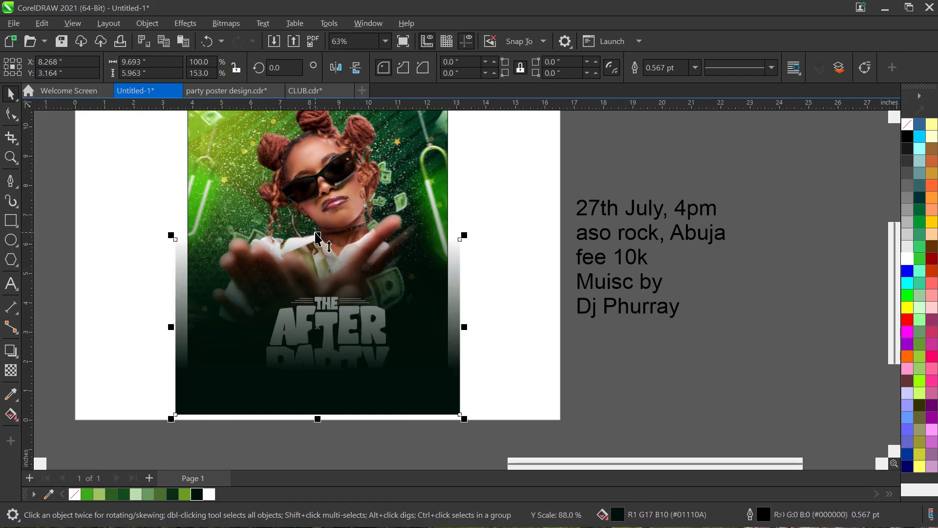
- PowerClip the faded dark rectangle inside the poster rectangle
key(space)
right_click(440, 295)
click(486, 329)
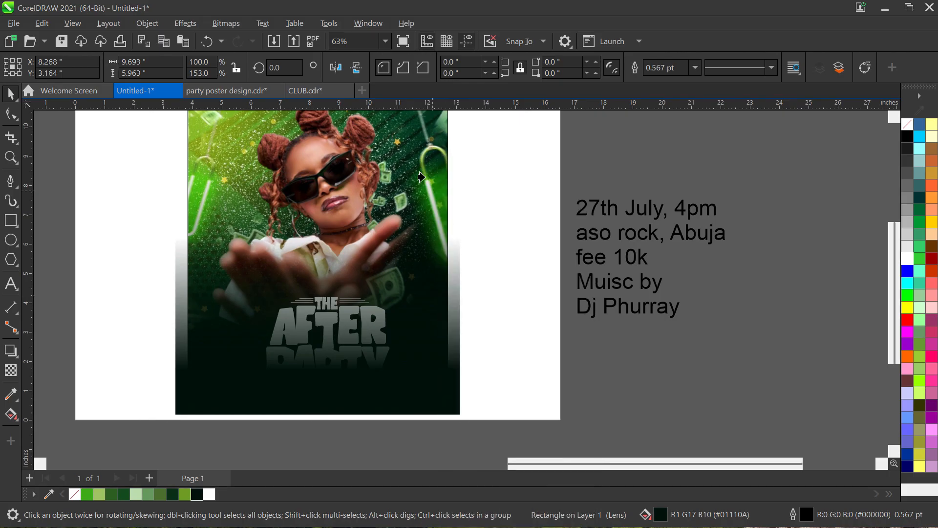
- Move the title group up slightly and enlarge it to about 4.73 by 3.47 in
scroll(434, 282, down, 1)
scroll(429, 310, up, 1)
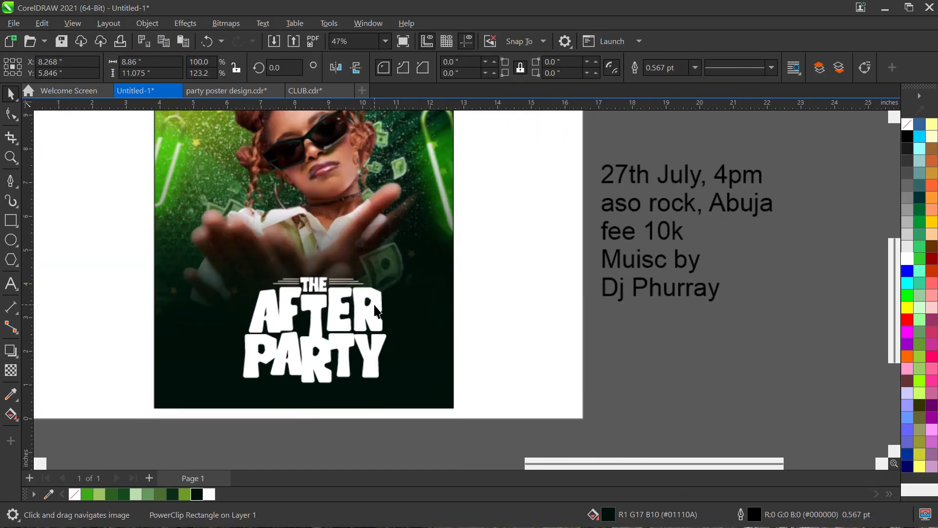
drag(379, 310, 376, 294)
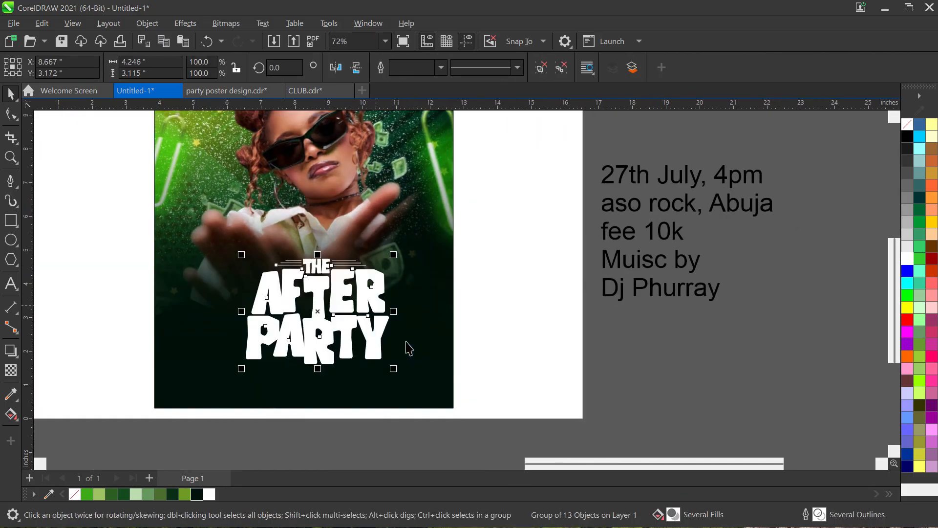
drag(394, 369, 404, 377)
scroll(424, 374, down, 1)
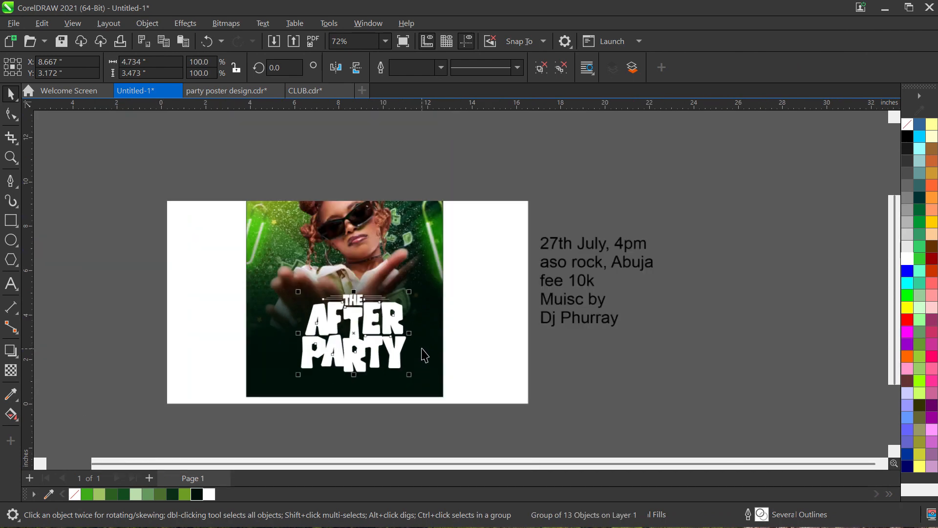
- Centre the title group horizontally on the poster and deselect everything
shift+click(423, 347)
key(c)
click(490, 356)
drag(490, 356, 536, 344)
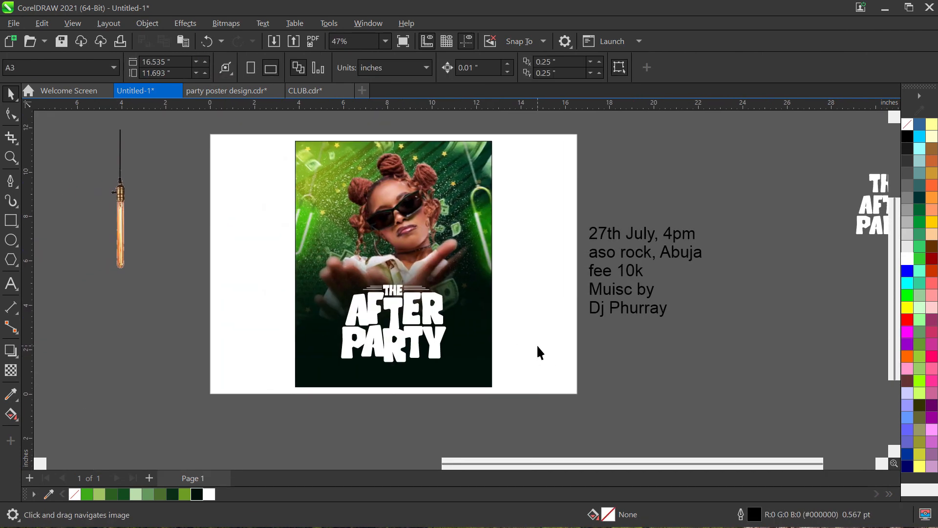
- Move the red cups image from the area outside the page onto the poster, over the woman
click(231, 352)
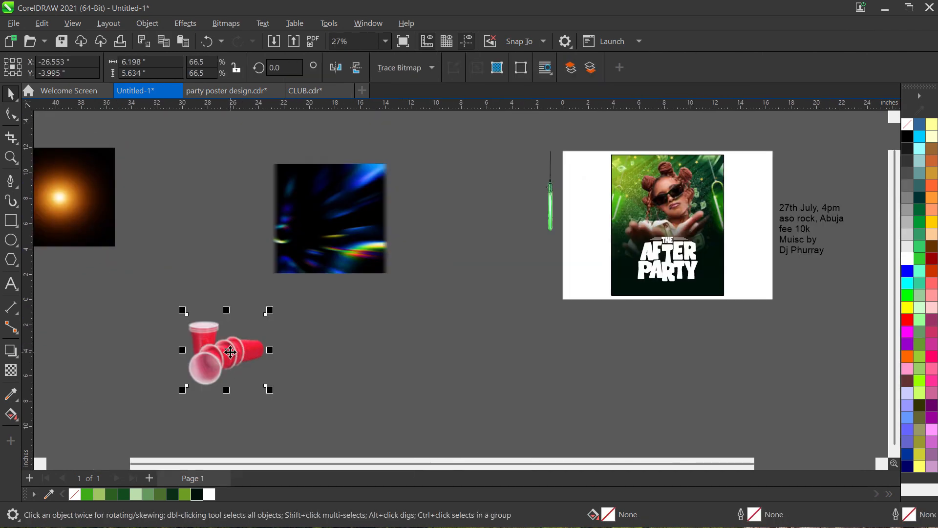
drag(230, 352, 762, 247)
scroll(762, 248, up, 3)
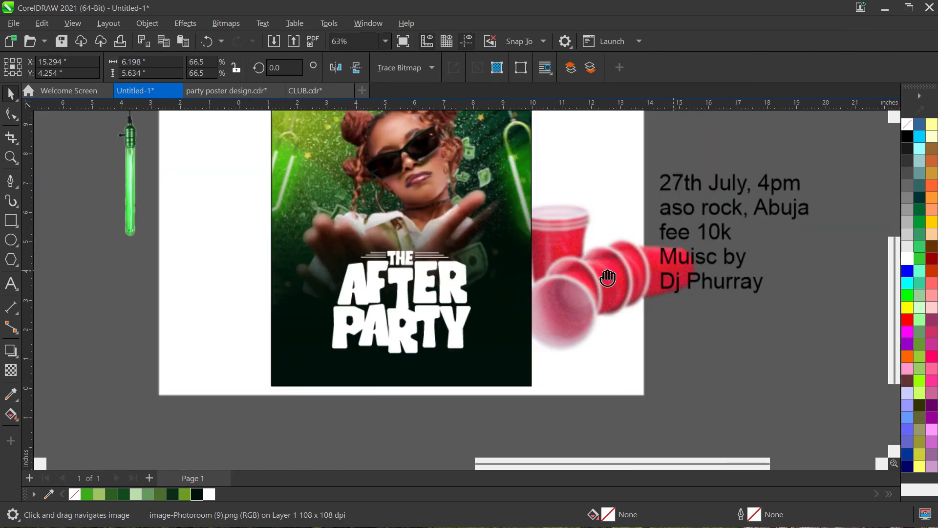
drag(594, 275, 437, 215)
scroll(616, 240, down, 3)
click(437, 215)
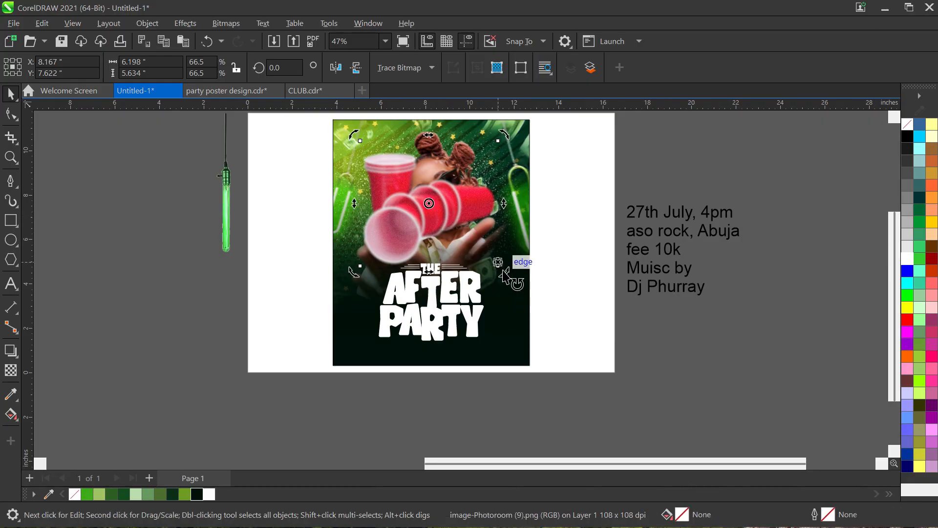
- Rotate the red cups to about 39 degrees and shift them over the woman's hands
drag(543, 256, 550, 176)
click(424, 222)
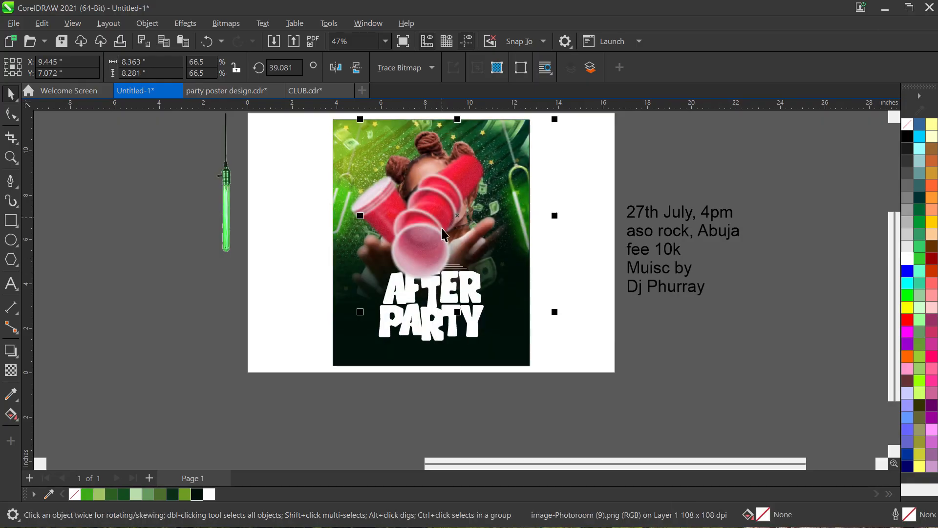
drag(423, 222, 452, 239)
- Scale the red cups to 64% and place a duplicate outside the page beside the event details text
drag(555, 312, 551, 308)
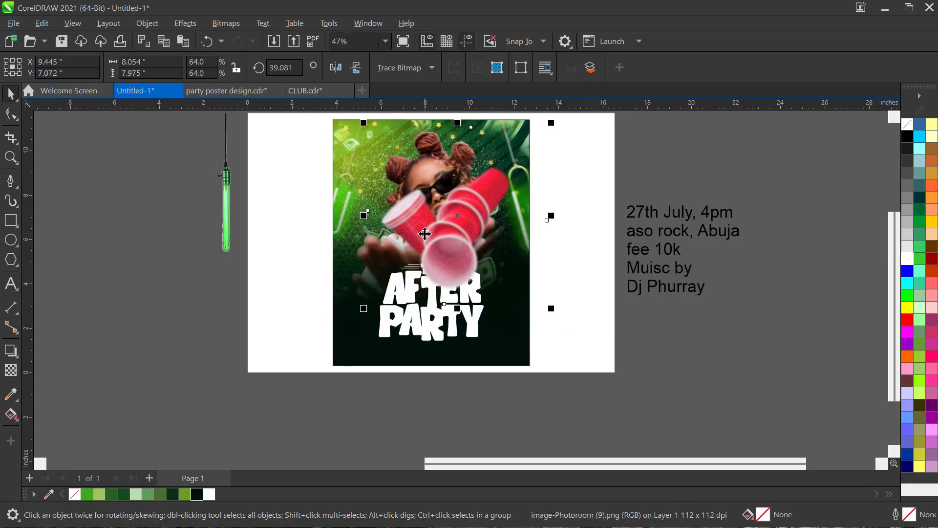
key(ctrl+d)
drag(455, 231, 830, 271)
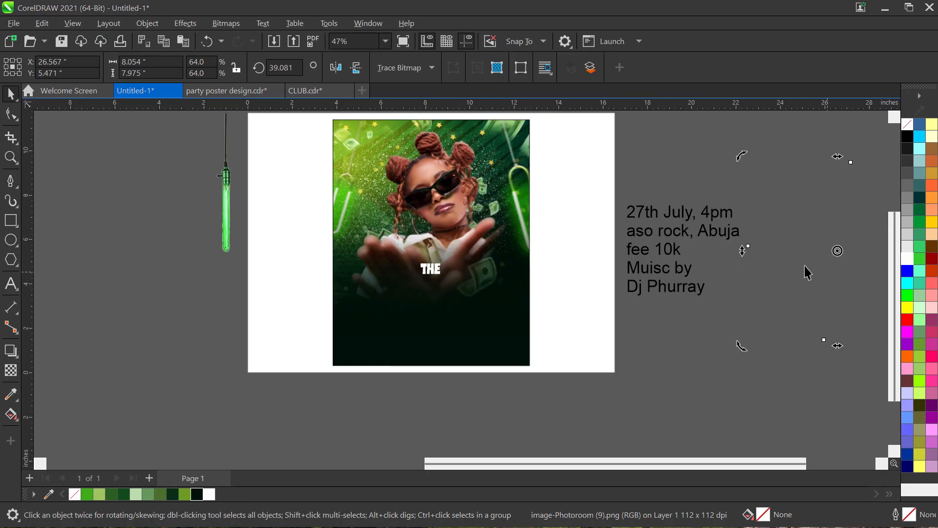
- Apply a downward fountain transparency to the poster's red cups so their lower part fades out
click(466, 227)
click(10, 371)
drag(449, 213, 448, 254)
key(space)
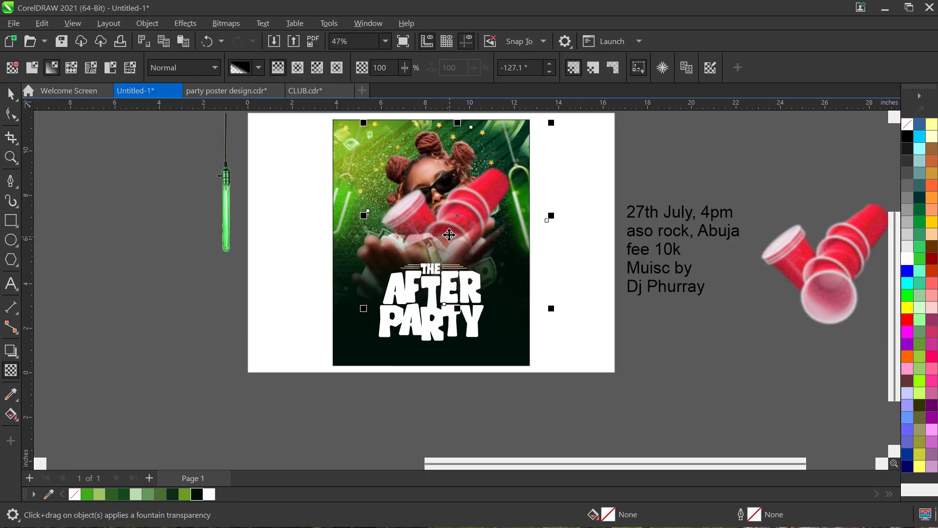
- PowerClip the faded red cups inside the poster rectangle and send them behind the woman photo
right_click(449, 235)
click(492, 328)
click(440, 347)
ctrl+click(450, 230)
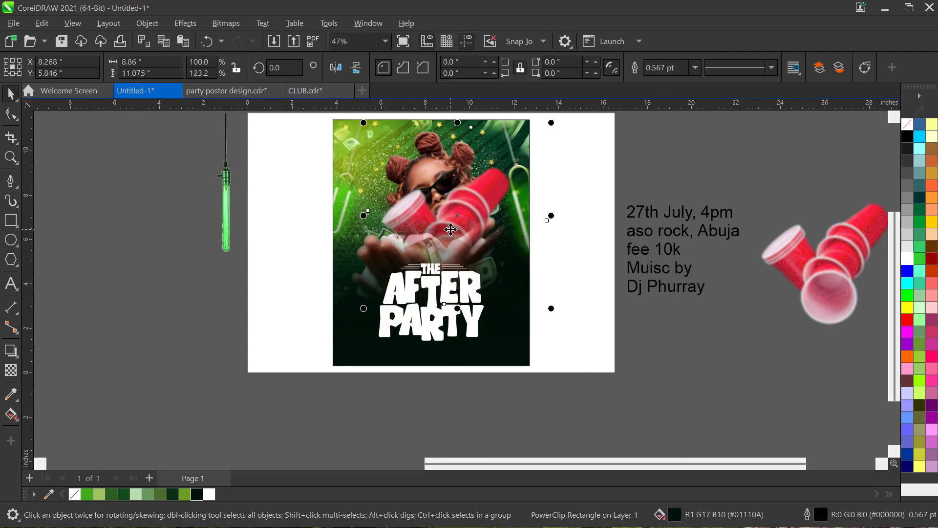
click(451, 229)
click(450, 234)
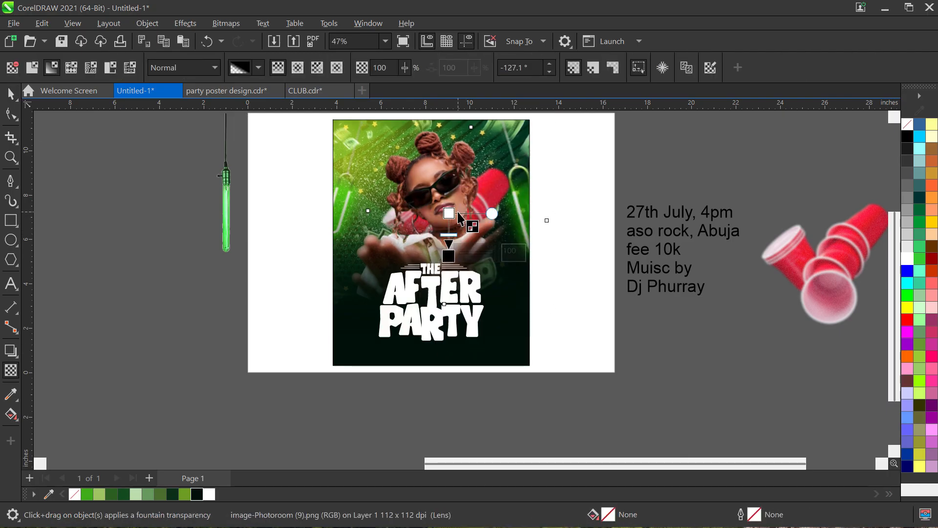
- Reposition the clipped cups' fountain transparency to the left so they fade out above the woman's hands
drag(448, 213, 421, 214)
drag(448, 255, 415, 276)
scroll(467, 209, up, 1)
key(space)
key(space)
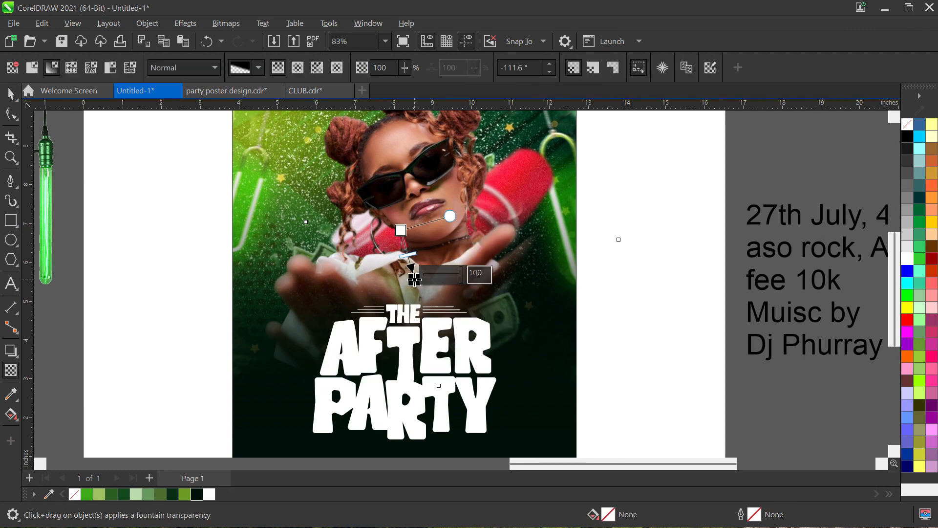
- Crop away the cups protruding to the right of the woman's face and scale the remaining cups to about 59.9%
key(space)
key(F10)
scroll(455, 254, down, 1)
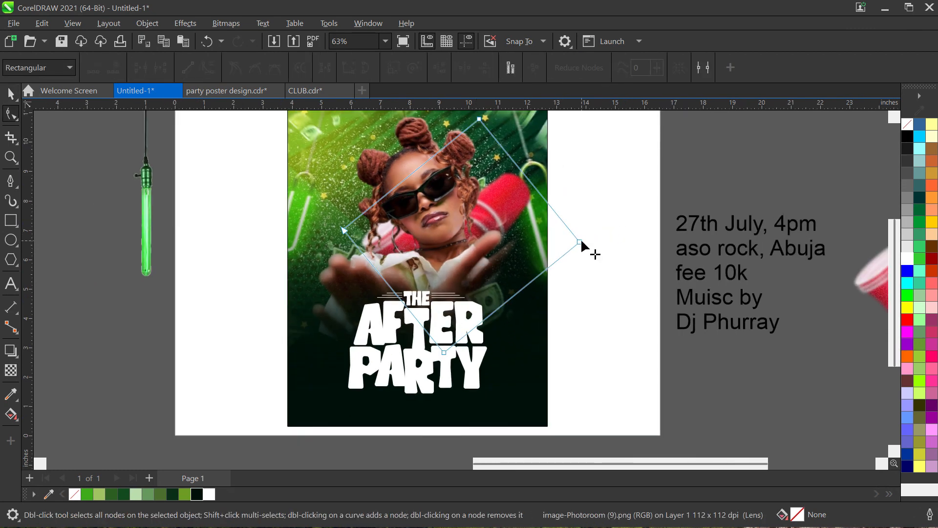
drag(580, 240, 442, 240)
key(space)
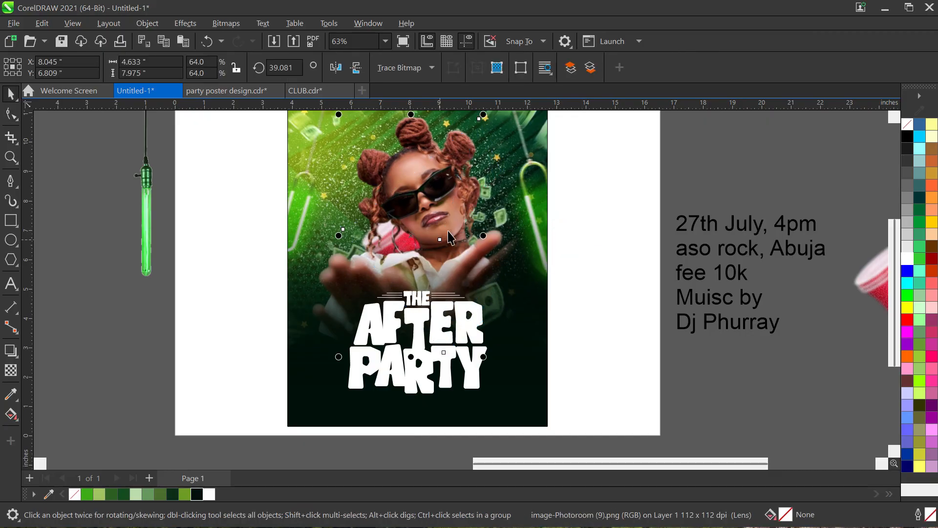
drag(483, 117, 472, 127)
scroll(428, 249, down, 3)
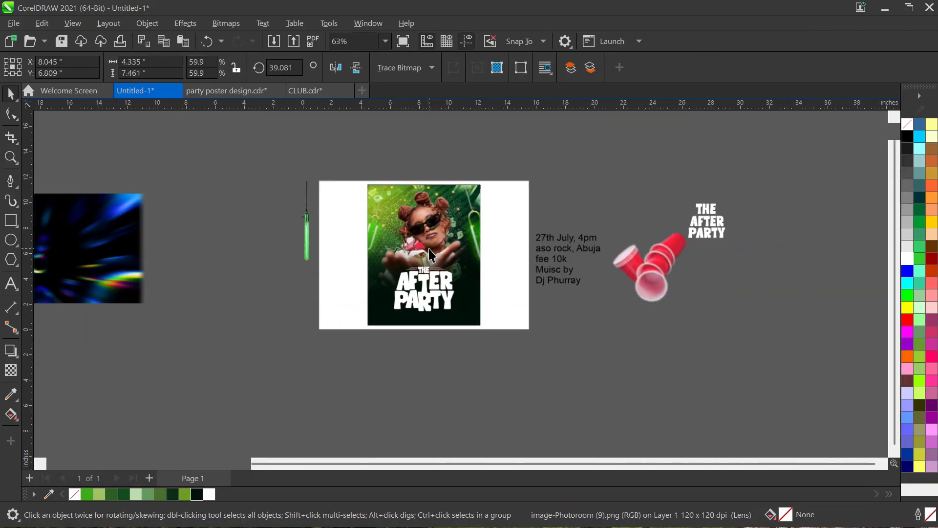
- Place a copy of the spare red cups image over the poster's upper right corner
drag(620, 275, 488, 198)
click(516, 230)
scroll(489, 199, up, 3)
- Apply a Motion Blur with distance 88 and direction 0 to the red cups at the poster's upper right corner
click(217, 24)
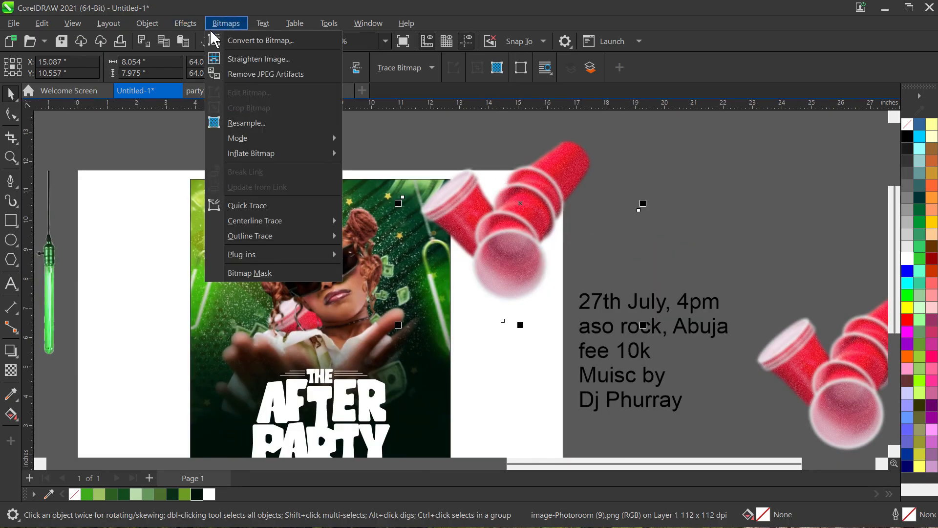
click(183, 37)
click(185, 24)
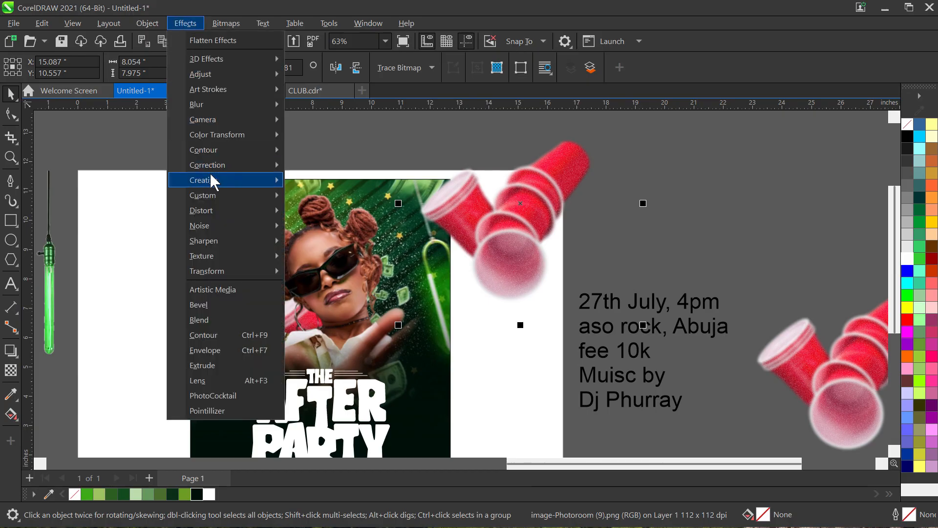
mouse_move(262, 104)
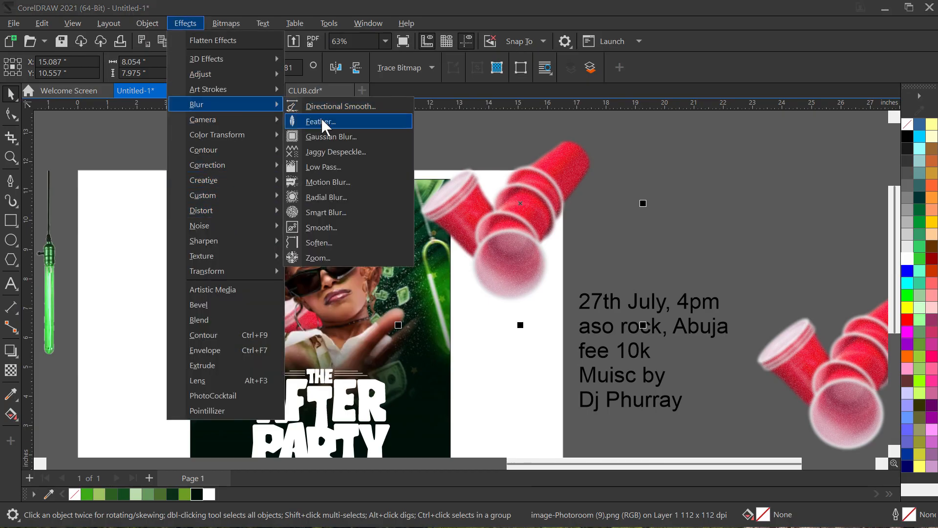
click(328, 182)
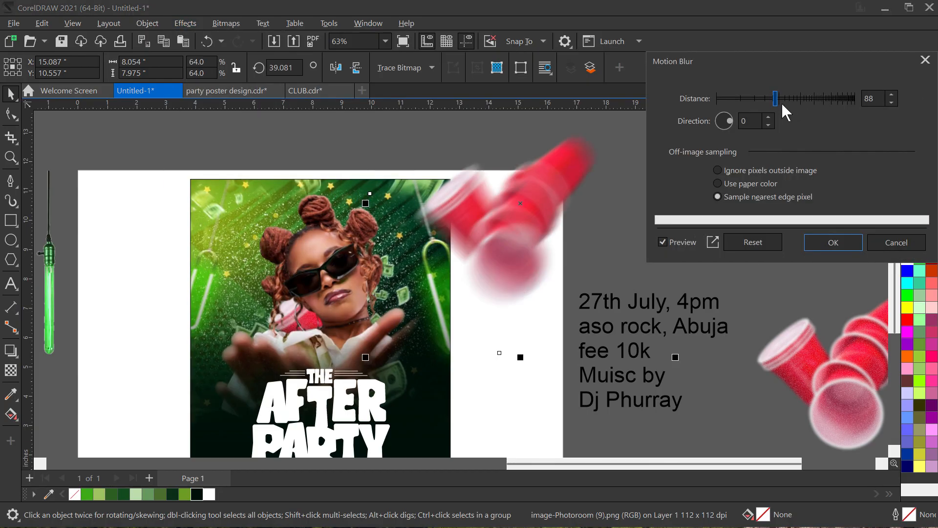
click(854, 244)
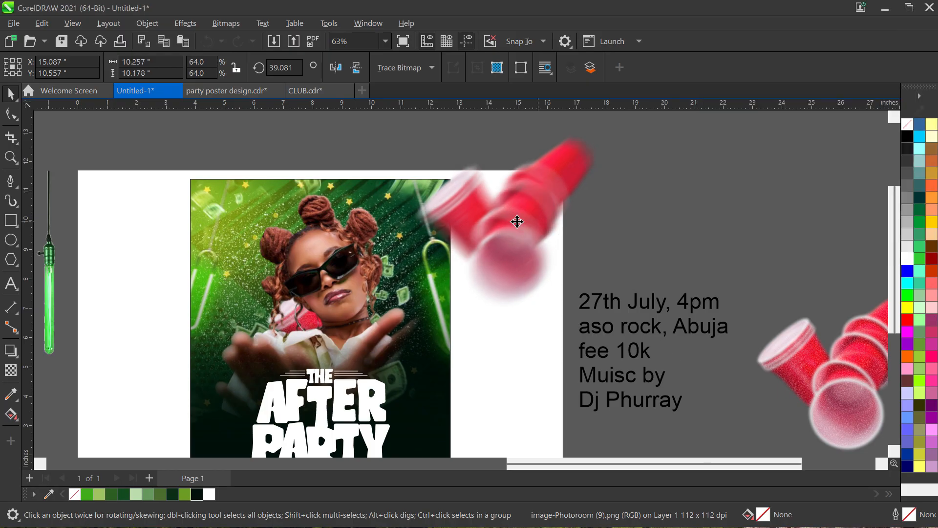
- PowerClip the motion-blurred red cups inside the poster rectangle
right_click(470, 219)
click(512, 324)
click(513, 324)
click(253, 185)
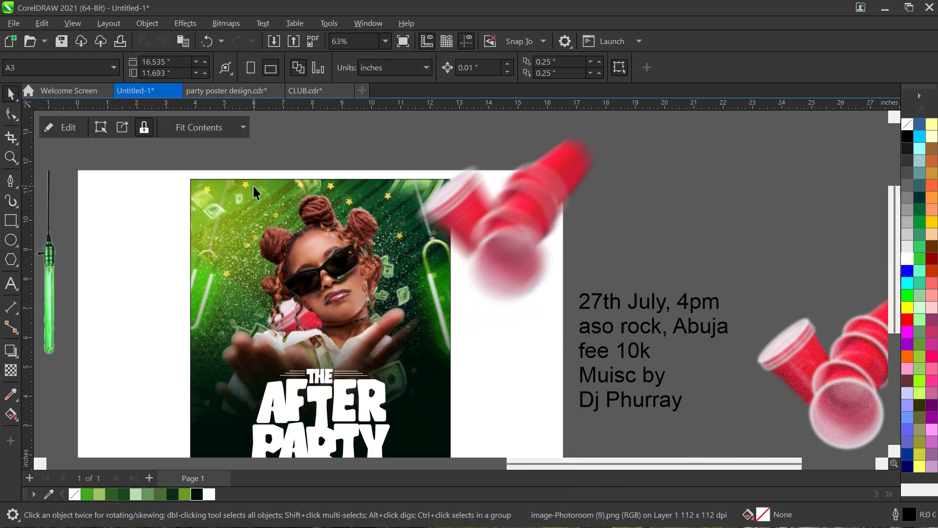
- Rotate the blurred red cups at the poster's upper right corner to about 30.5° and place a copy at the lower left corner
click(425, 205)
click(425, 206)
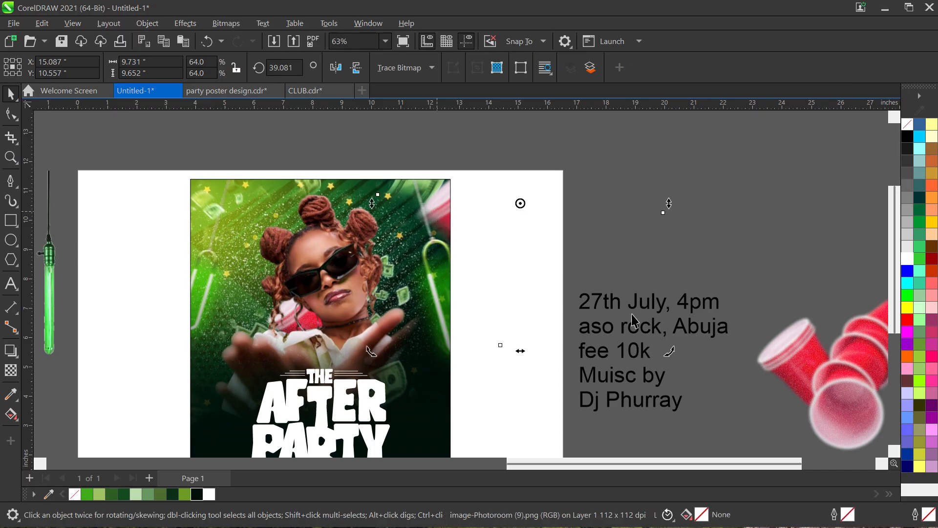
drag(677, 361, 293, 345)
scroll(445, 217, down, 2)
click(332, 369)
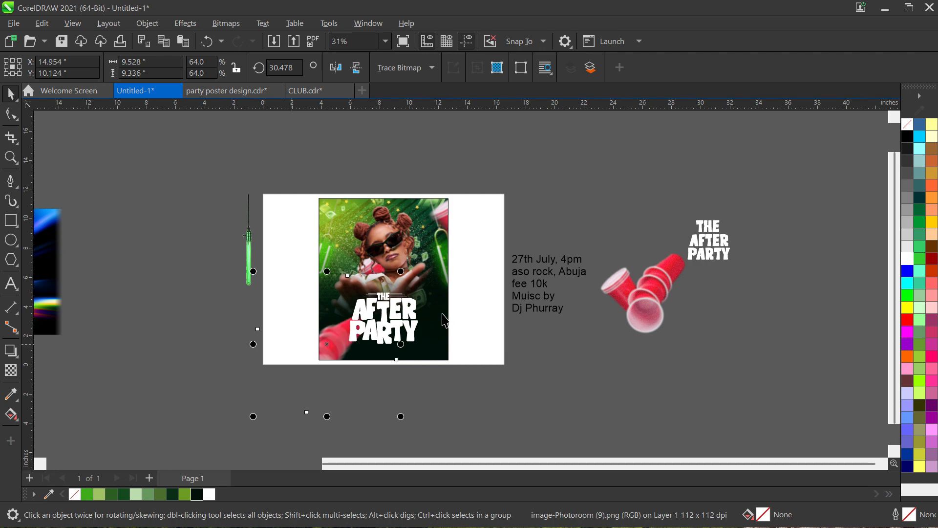
- Mirror the copied cups horizontally and vertically and position them partly inside the poster's lower left corner
click(339, 67)
scroll(344, 298, up, 1)
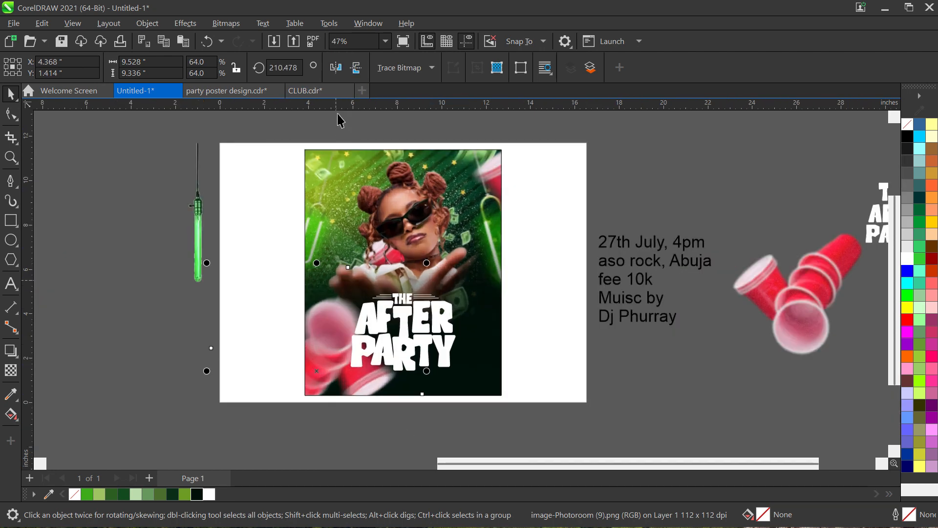
click(356, 68)
drag(331, 380, 368, 219)
scroll(288, 279, up, 3)
scroll(289, 279, right, 2)
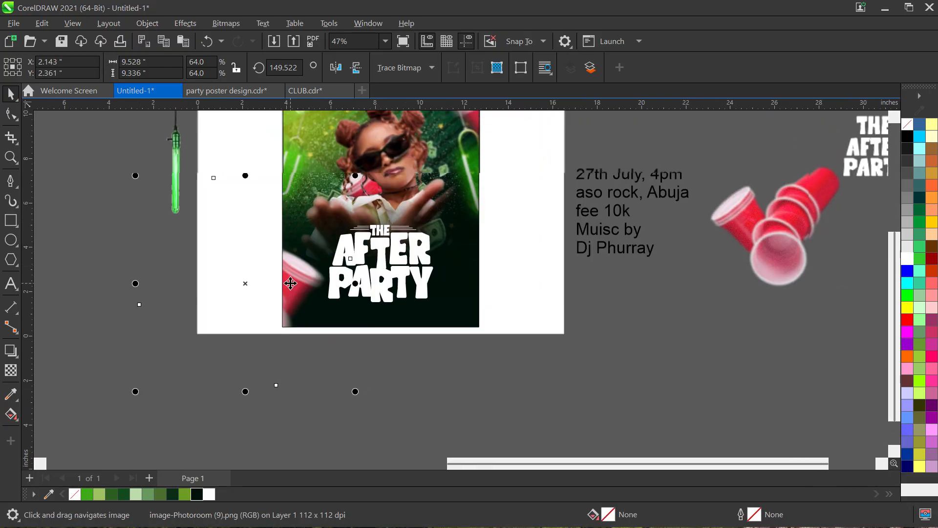
scroll(290, 283, down, 1)
drag(290, 284, 285, 289)
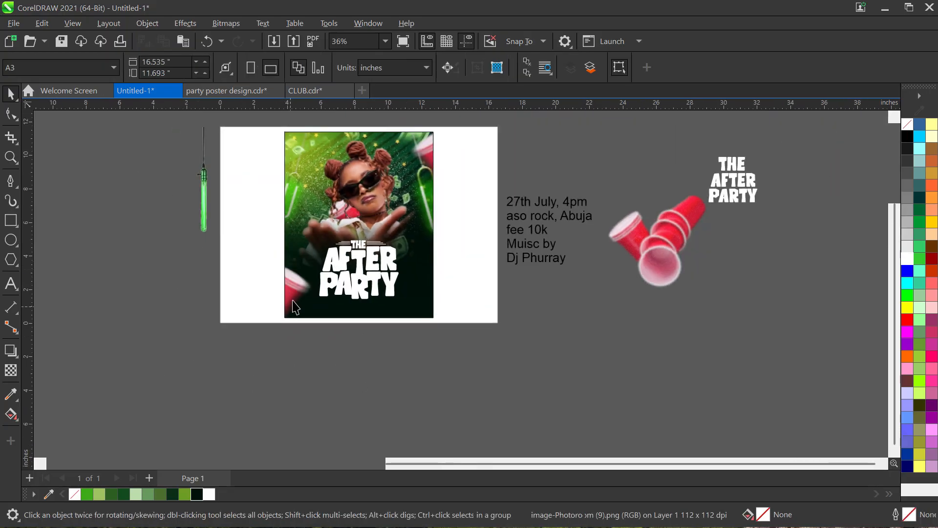
- Nudge the lower left cups into the corner and rotate them to about 162.3°
click(294, 286)
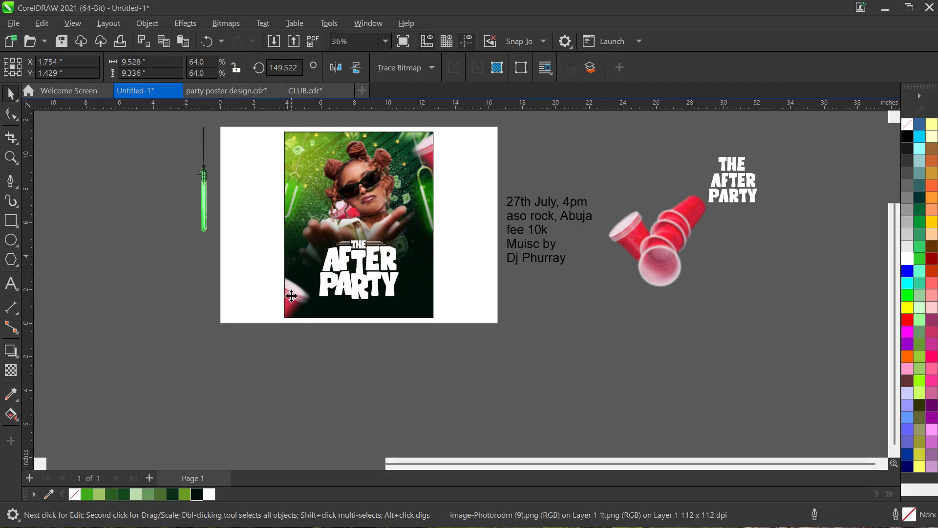
click(302, 284)
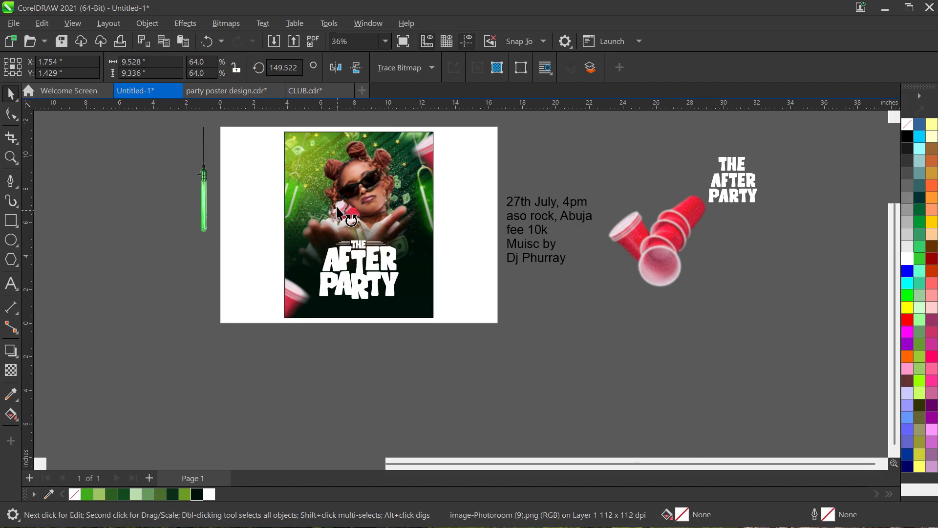
drag(336, 212, 322, 206)
scroll(303, 291, up, 1)
scroll(292, 288, down, 1)
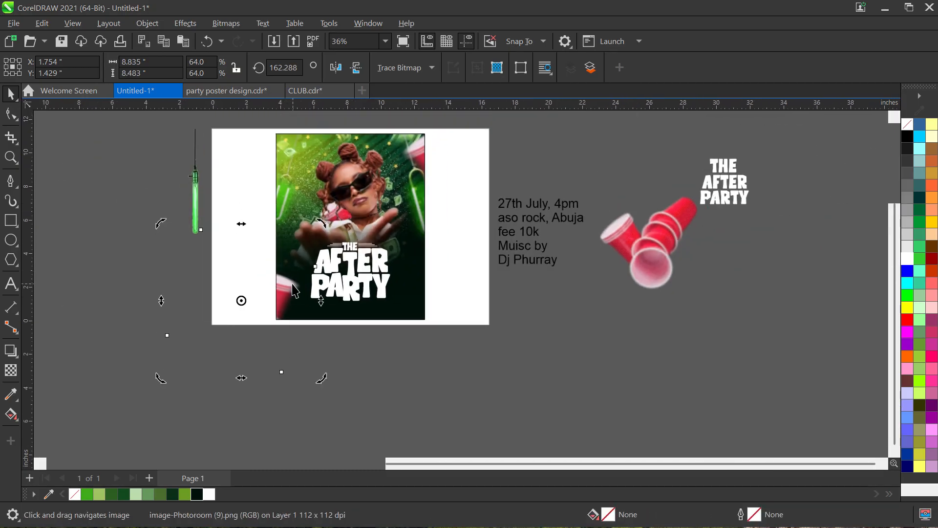
scroll(499, 201, up, 1)
- Set the "27th July, 4pm" text in Codec Pro ExtraBold and change it to uppercase
click(560, 213)
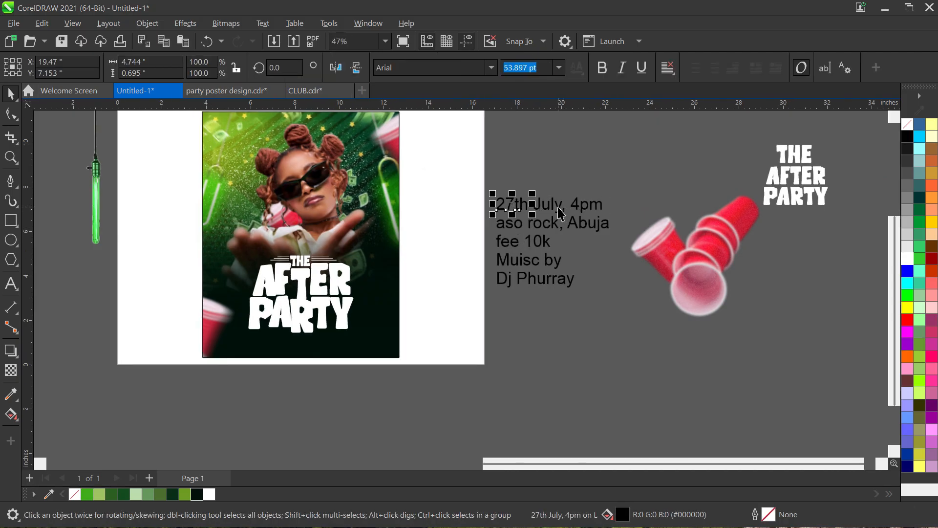
shift+click(580, 205)
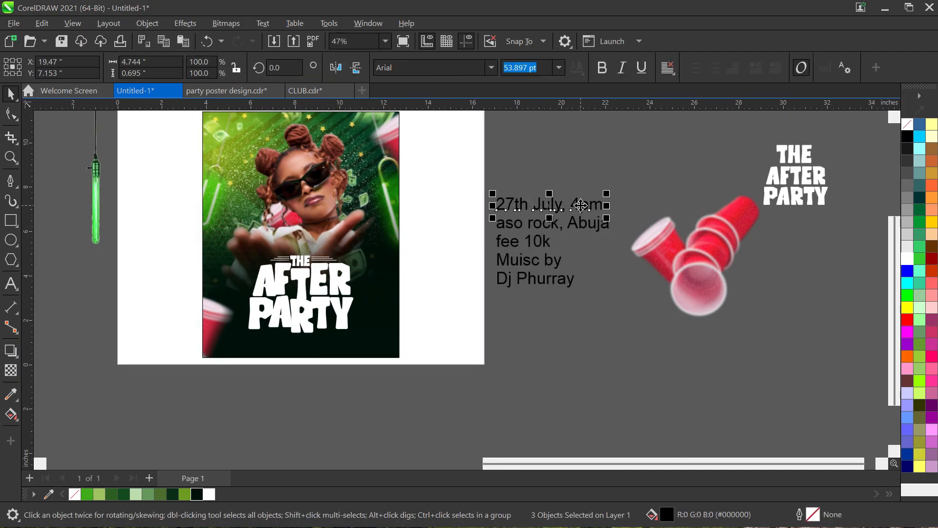
click(491, 68)
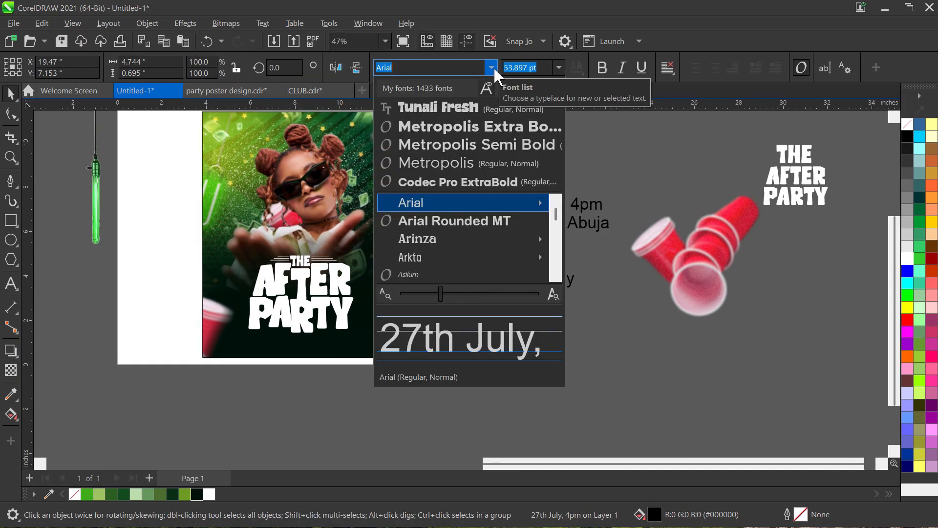
click(493, 181)
double_click(554, 210)
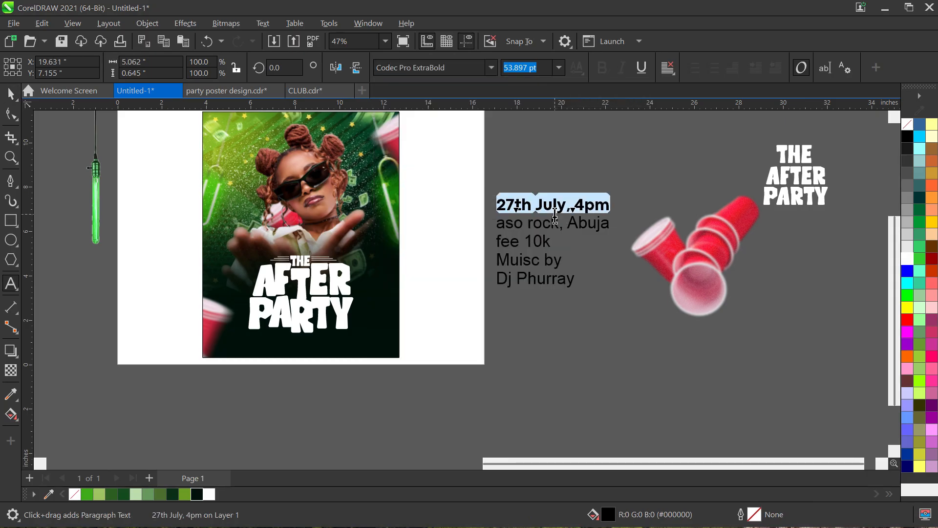
key(shift+F3)
key(Down)
key(Return)
key(ctrl+space)
- Fill the date and time text with white and place it over the woman's face on the poster
scroll(554, 214, up, 5)
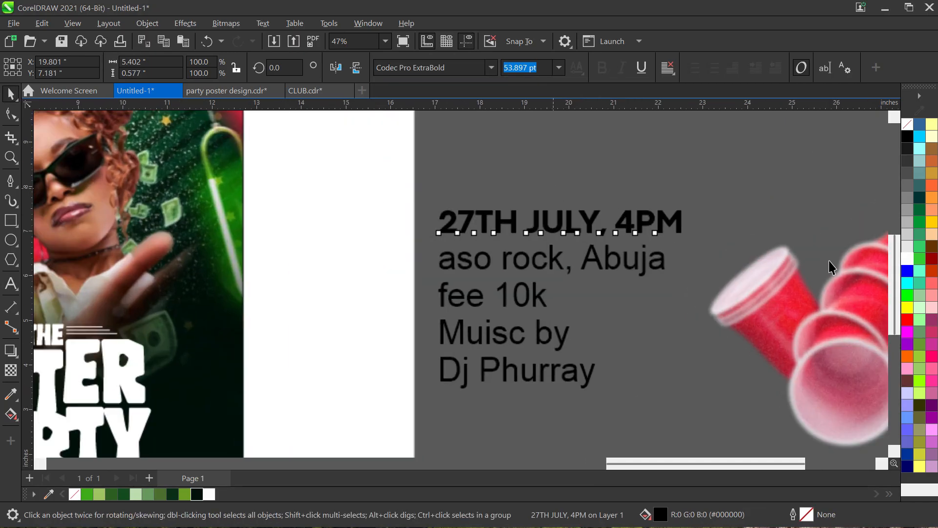
click(907, 258)
scroll(565, 220, down, 1)
drag(563, 220, 141, 205)
scroll(171, 198, up, 2)
drag(220, 198, 482, 217)
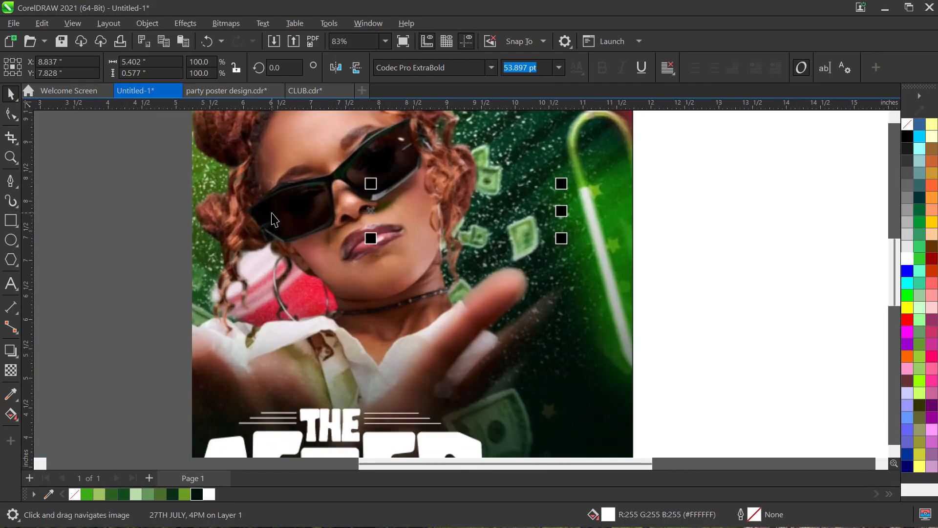
- Tighten the letter spacing of the date and time text and widen the gaps between its words
click(10, 114)
mouse_move(559, 237)
mouse_down()
mouse_move(459, 243)
mouse_move(545, 249)
mouse_up()
key(space)
key(space)
key(space)
scroll(538, 244, up, 2)
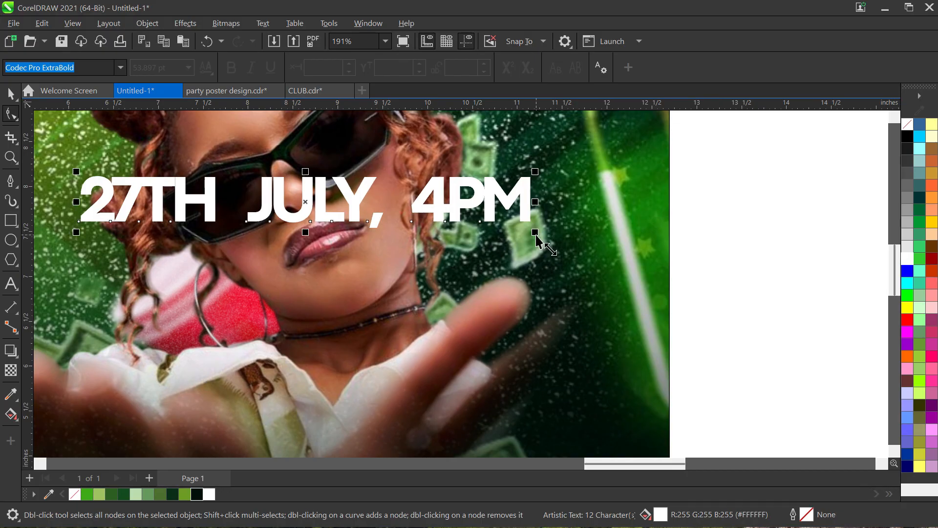
- Break the date and time text apart into single words and move "4PM" off the page, above the spare event details
key(space)
scroll(327, 210, down, 1)
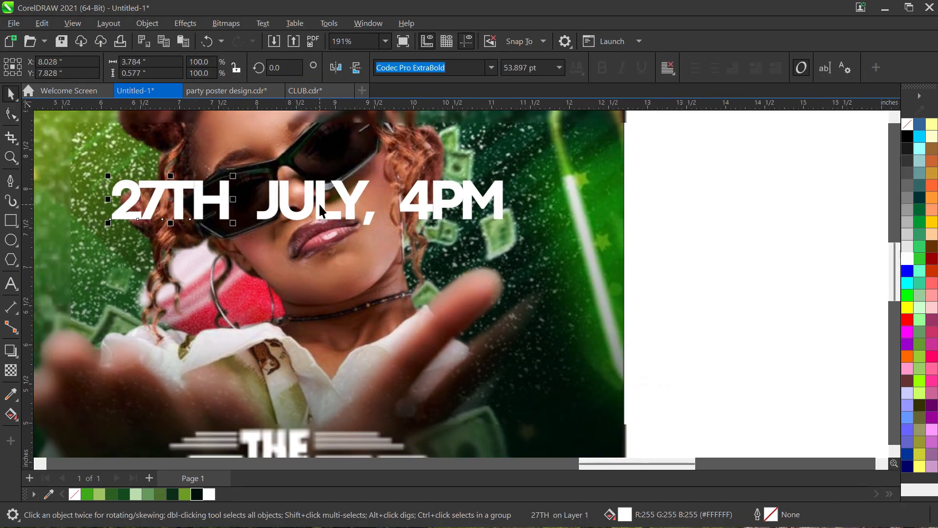
scroll(320, 210, down, 4)
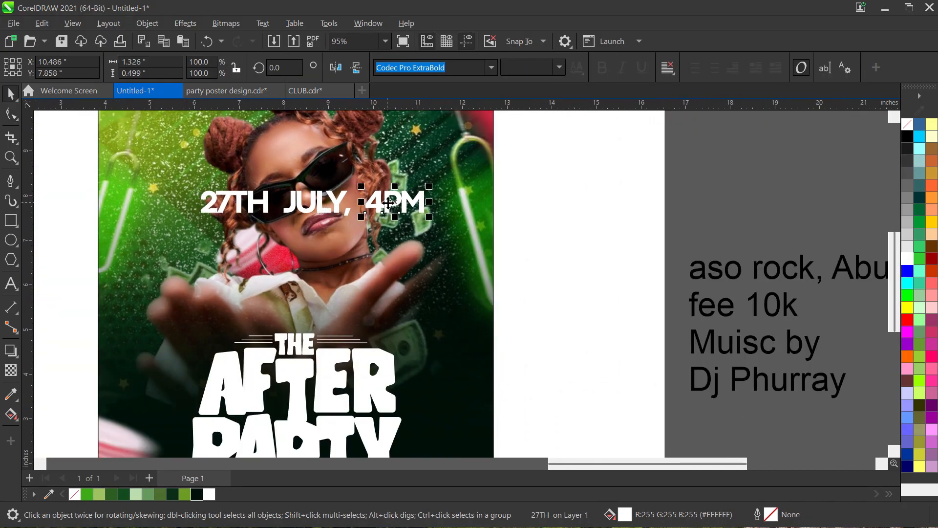
drag(389, 202, 753, 182)
- Rotate "JULY," to about 24.8°, scale it to about 27.1 pt and place it on the sunglasses lens below the raised side
scroll(271, 176, up, 4)
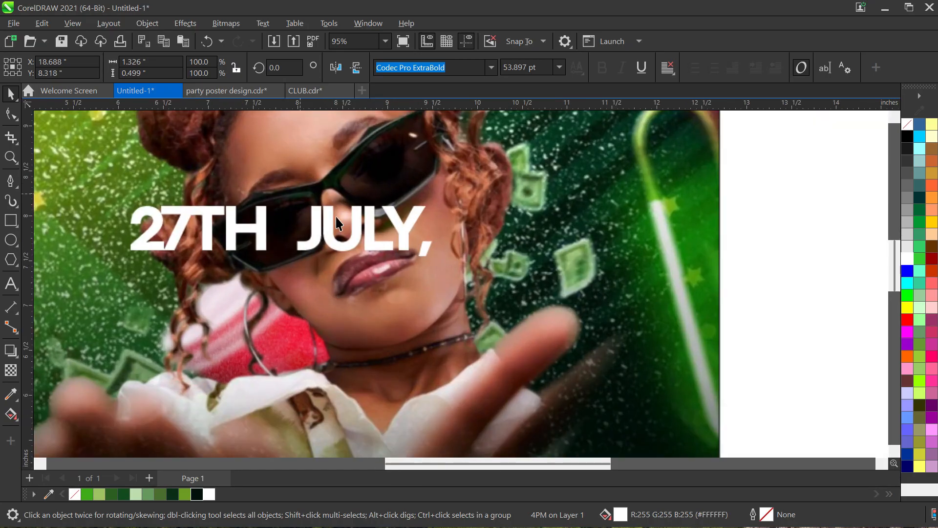
click(355, 237)
click(357, 234)
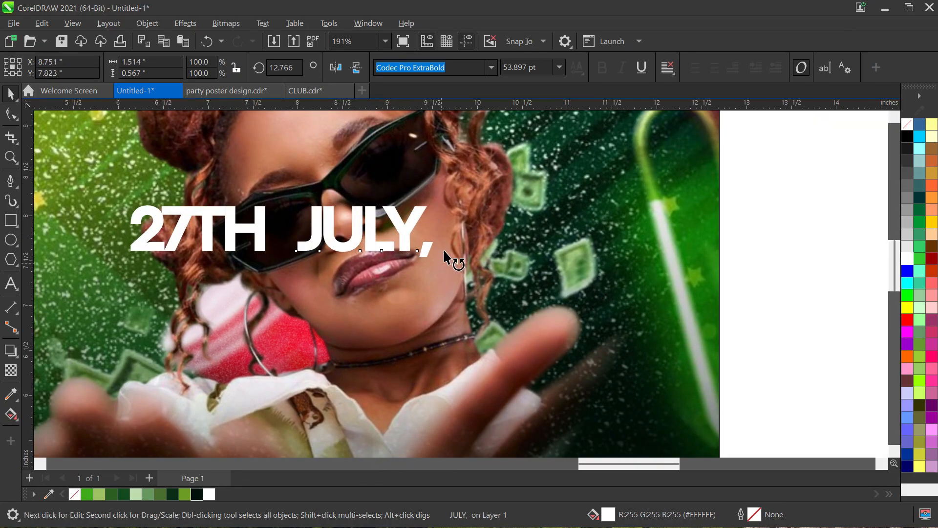
drag(443, 251, 410, 199)
scroll(410, 199, up, 2)
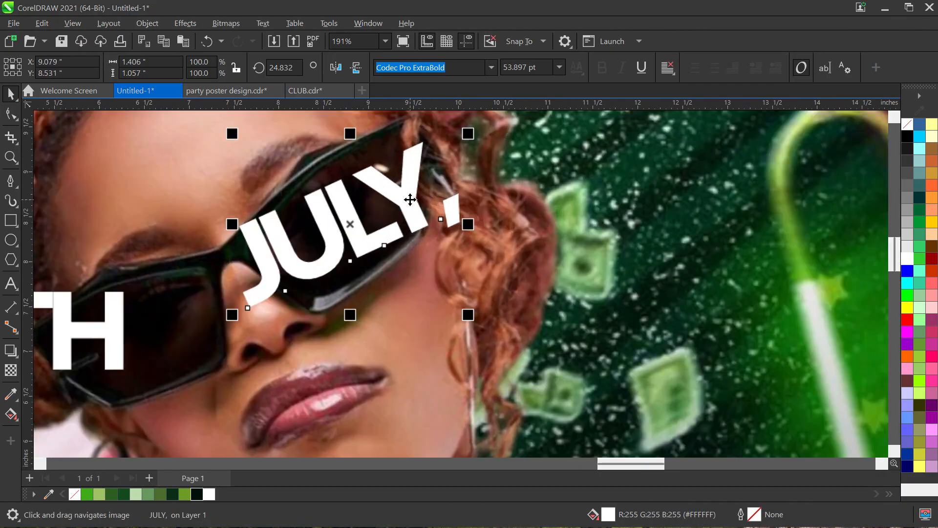
scroll(409, 199, up, 2)
drag(477, 330, 447, 289)
- Delete the comma after "JULY" and rotate the word to about 34.5° to follow the lens
key(F8)
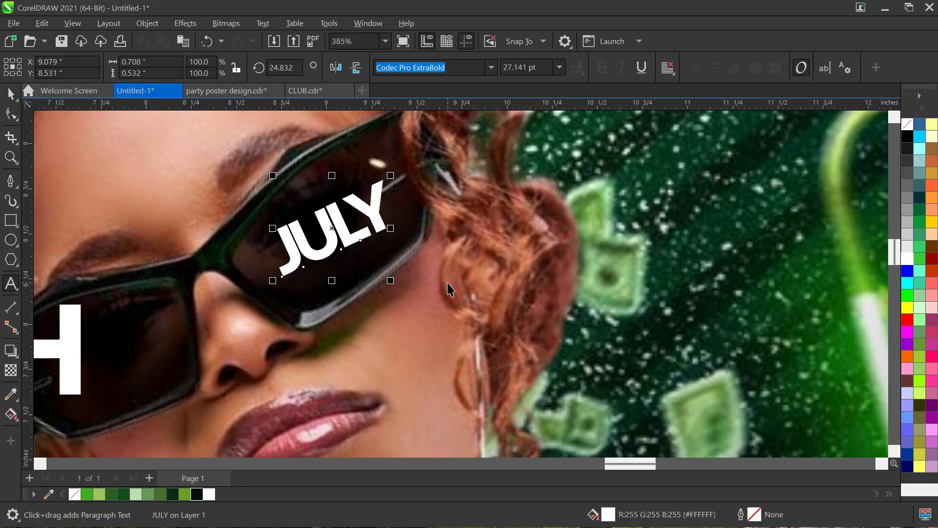
key(space)
scroll(368, 209, down, 1)
scroll(367, 209, up, 2)
click(367, 209)
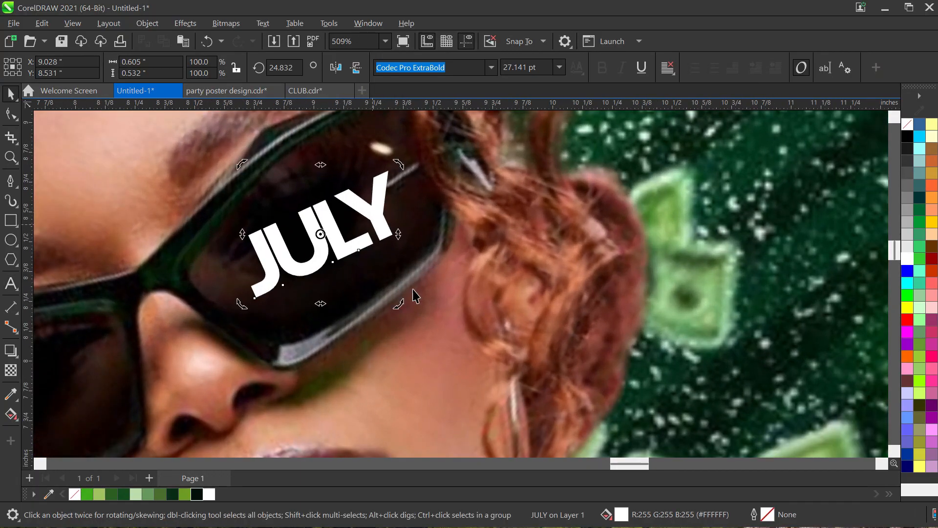
mouse_move(398, 303)
mouse_down()
mouse_move(412, 310)
mouse_move(409, 299)
mouse_up()
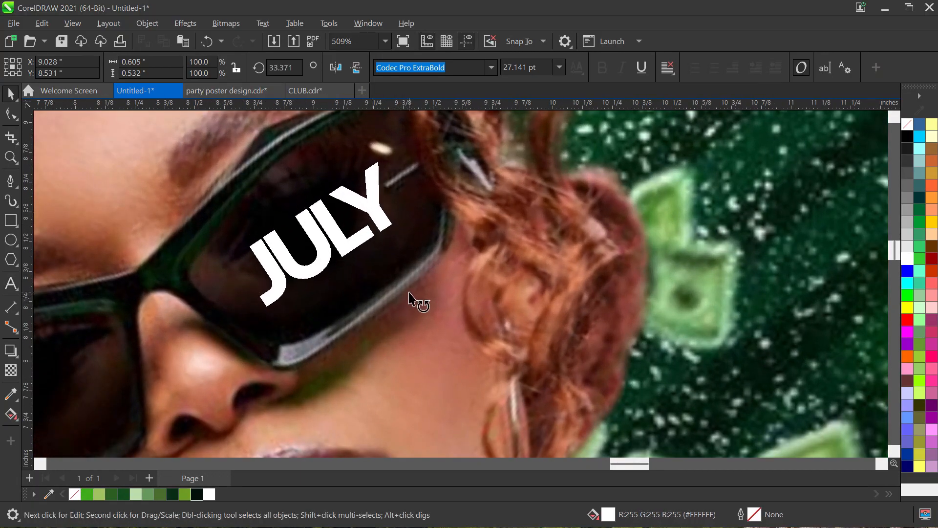
click(413, 295)
scroll(413, 295, down, 6)
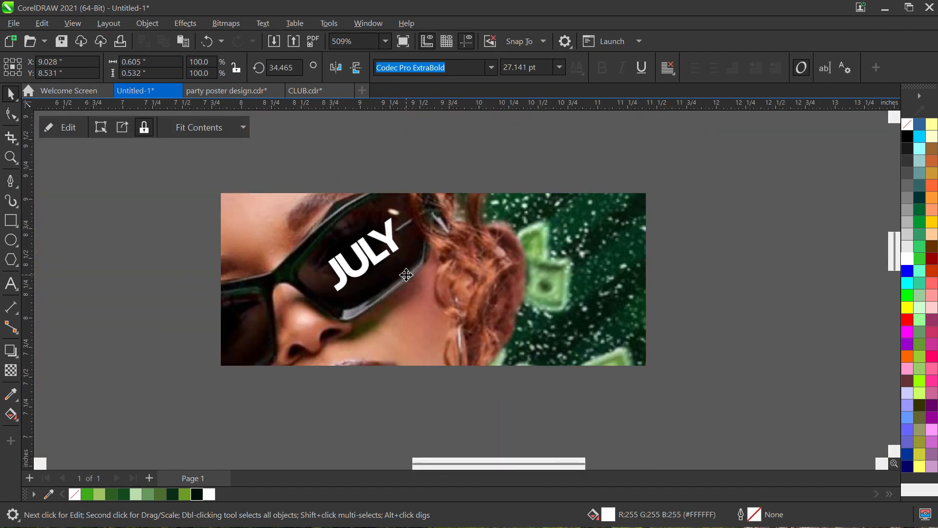
scroll(207, 304, up, 4)
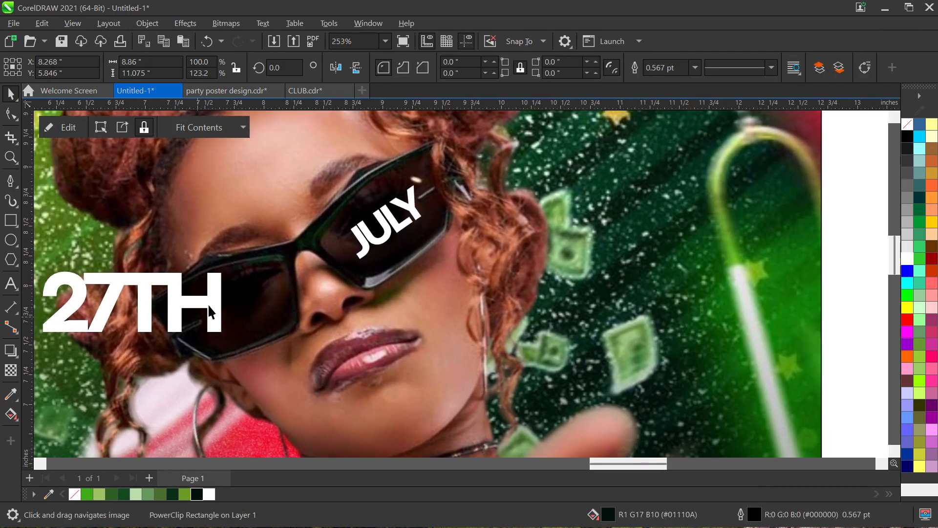
- Copy the text properties of "JULY" onto "27TH"
click(207, 304)
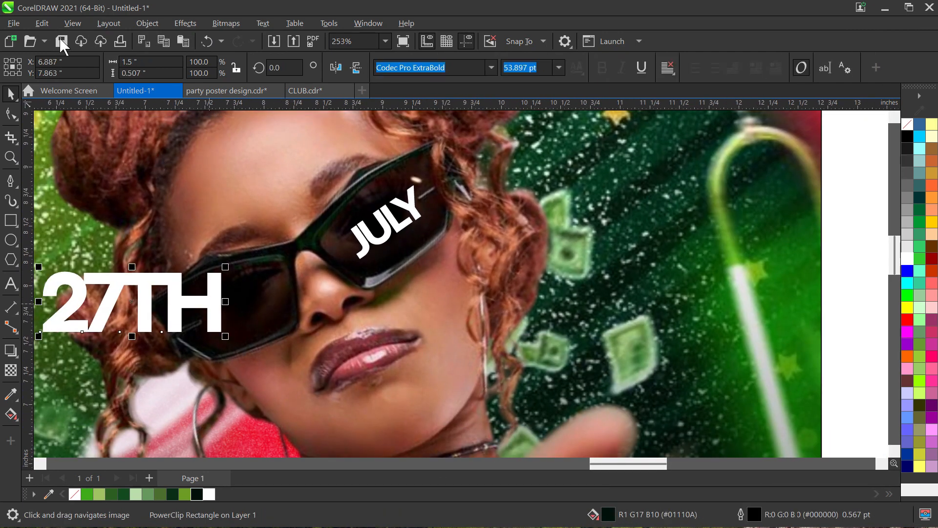
click(42, 23)
click(104, 123)
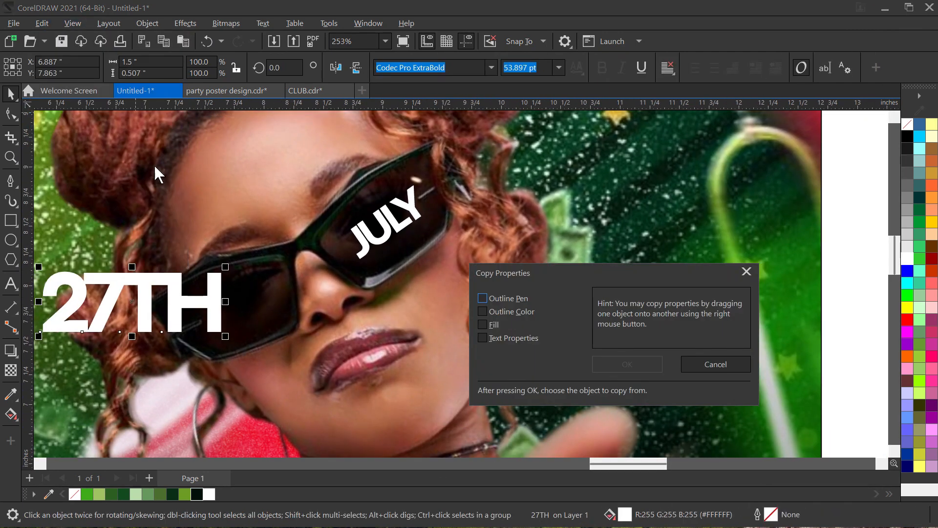
click(627, 364)
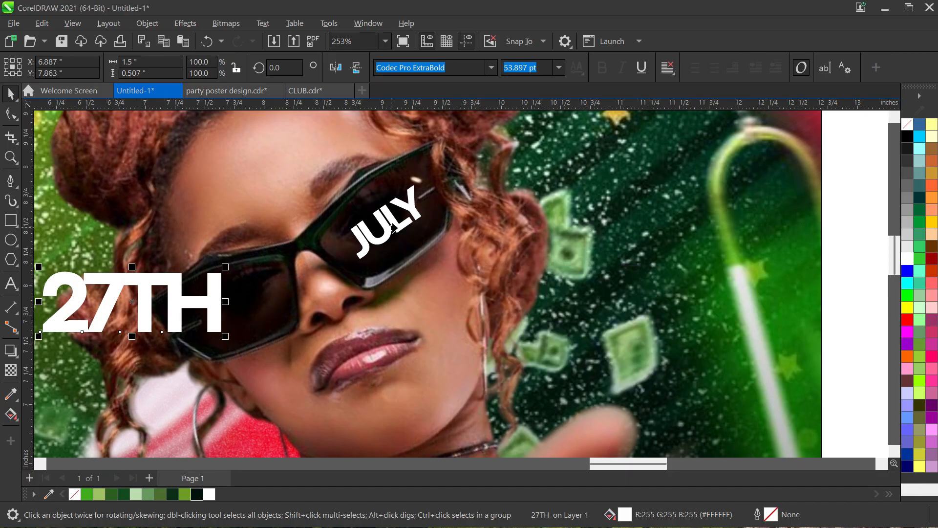
click(392, 227)
- Place "27TH" on the other sunglasses lens, rotated to about 27.9°, undoing the accidental shrinking
drag(222, 315, 282, 301)
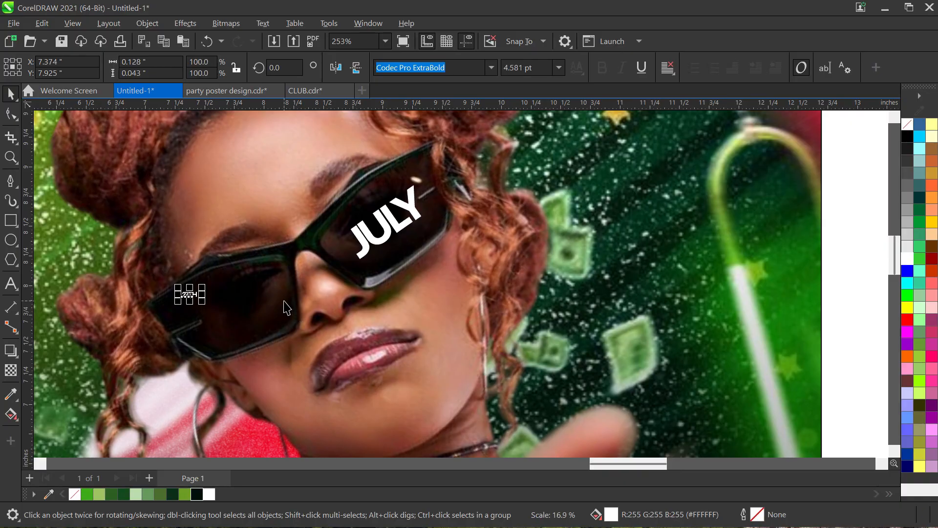
key(ctrl+z)
drag(275, 333, 293, 320)
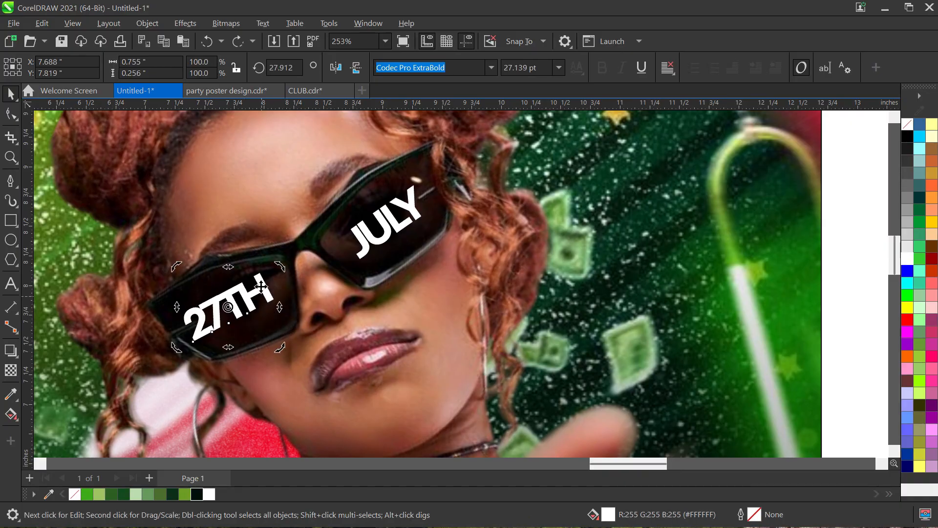
drag(261, 287, 272, 284)
scroll(272, 284, down, 1)
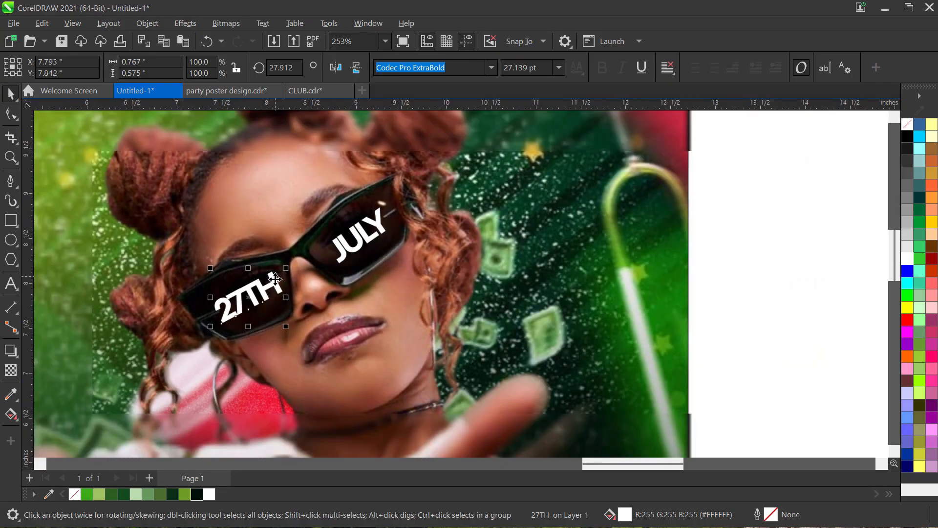
drag(283, 317, 391, 278)
scroll(377, 212, up, 3)
scroll(377, 215, down, 4)
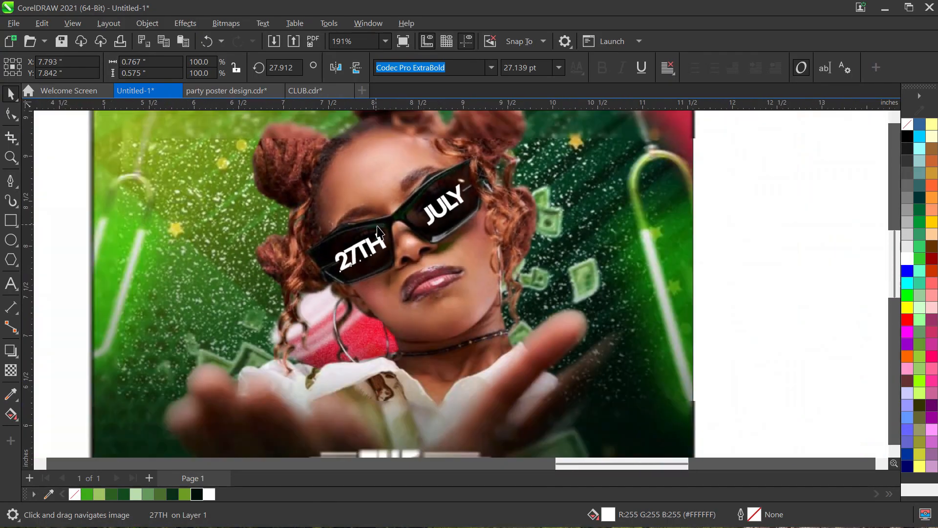
- Scale "27TH" and "JULY" down together to about 24.4 pt so they fit inside the lenses
shift+click(426, 226)
scroll(426, 226, up, 2)
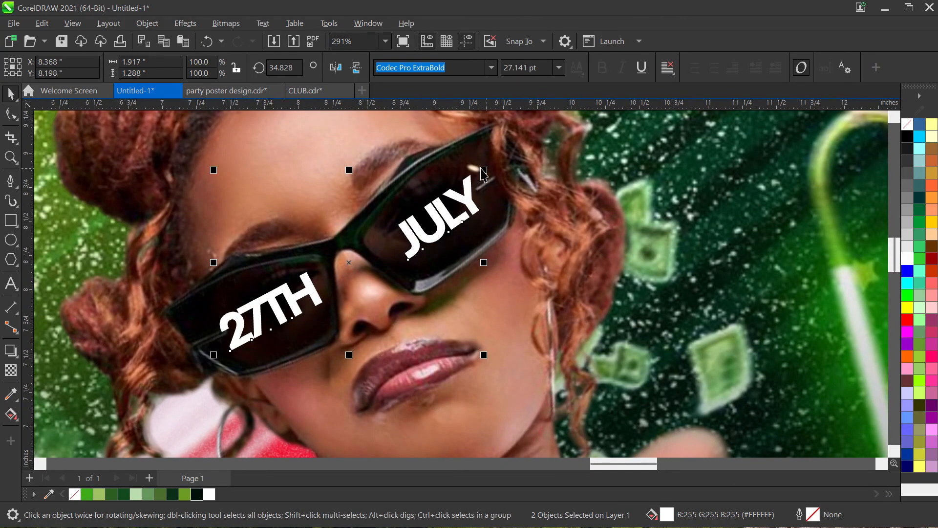
drag(486, 176, 487, 185)
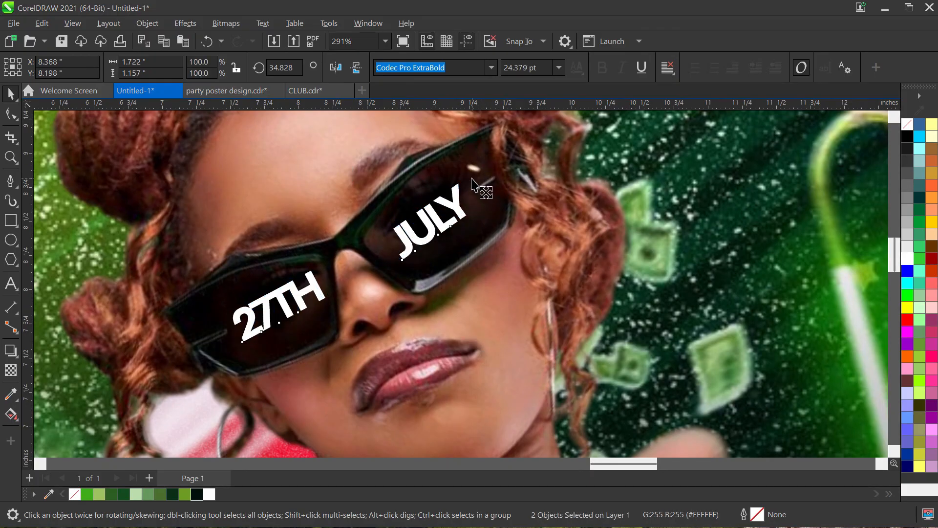
click(472, 180)
scroll(474, 186, down, 5)
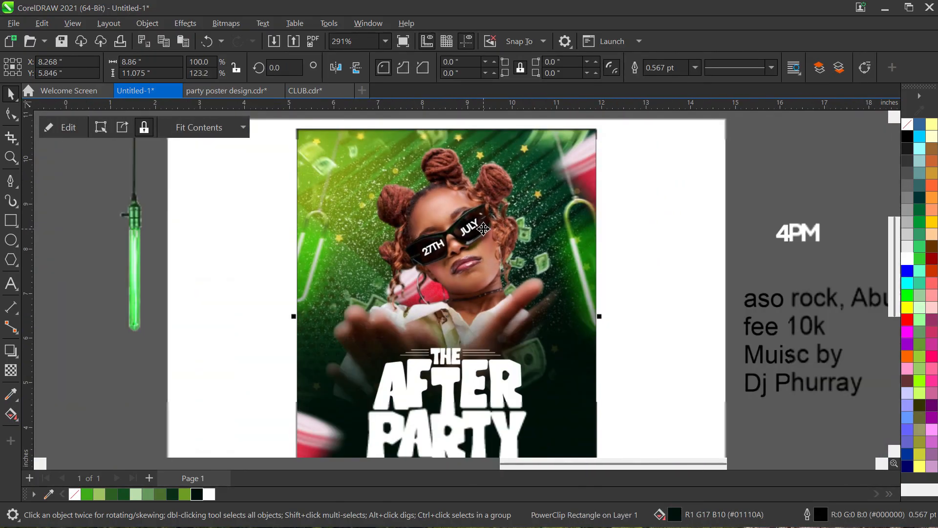
- Shift "27TH" slightly down and outward so it sits centrally within its sunglasses lens
scroll(483, 228, down, 2)
scroll(466, 220, up, 6)
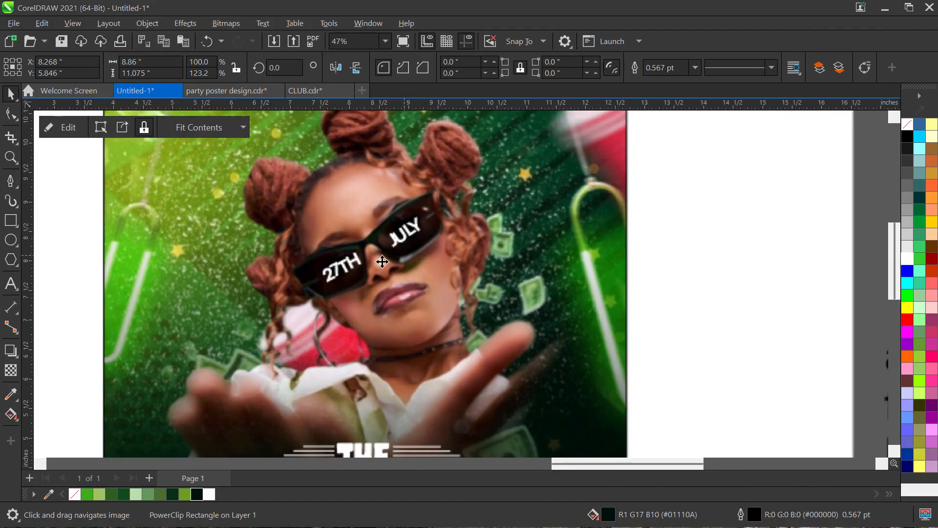
scroll(382, 261, up, 4)
click(353, 267)
scroll(353, 266, up, 4)
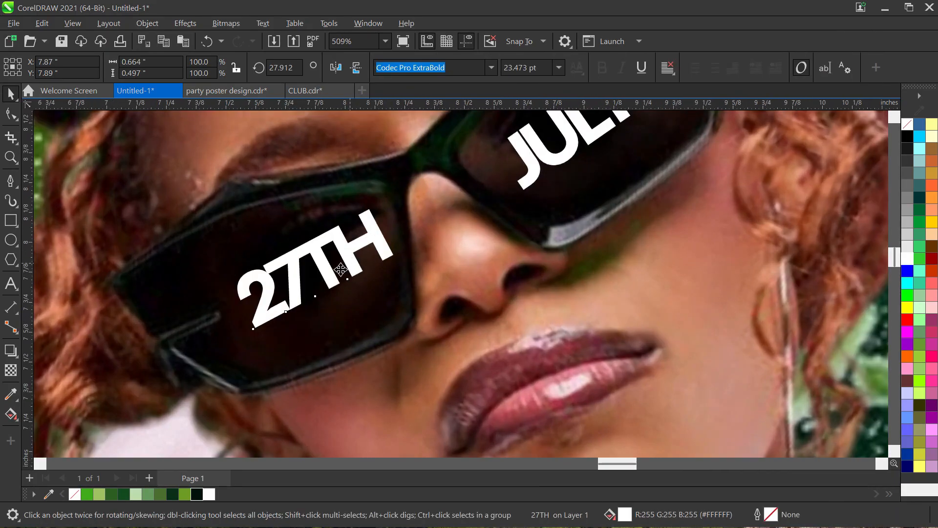
drag(340, 269, 321, 279)
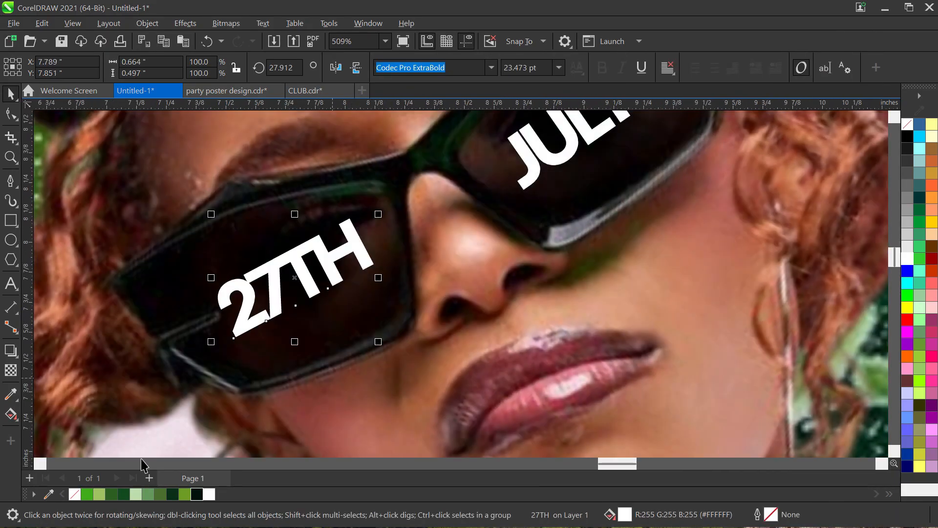
- Fill "27TH" and "JULY" with the light green #9EC361
click(99, 494)
scroll(322, 313, down, 2)
click(451, 229)
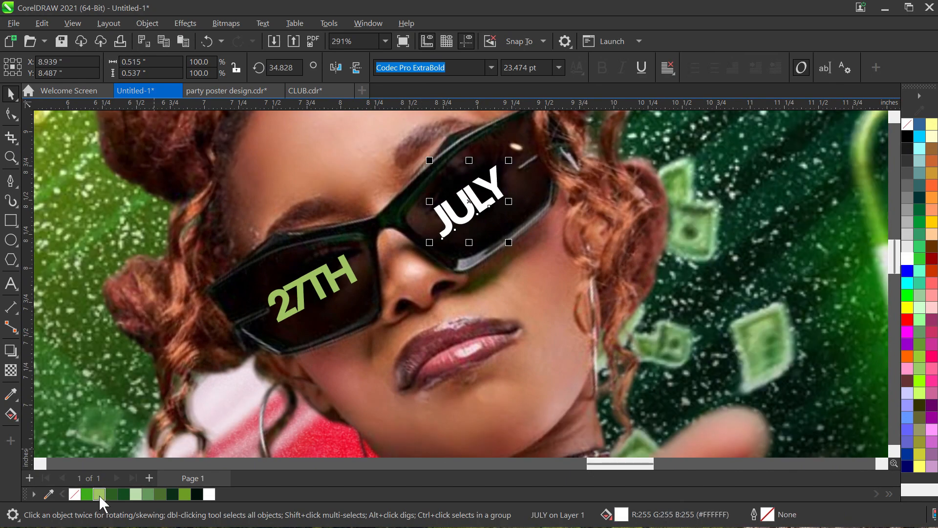
scroll(448, 254, down, 4)
scroll(455, 244, up, 3)
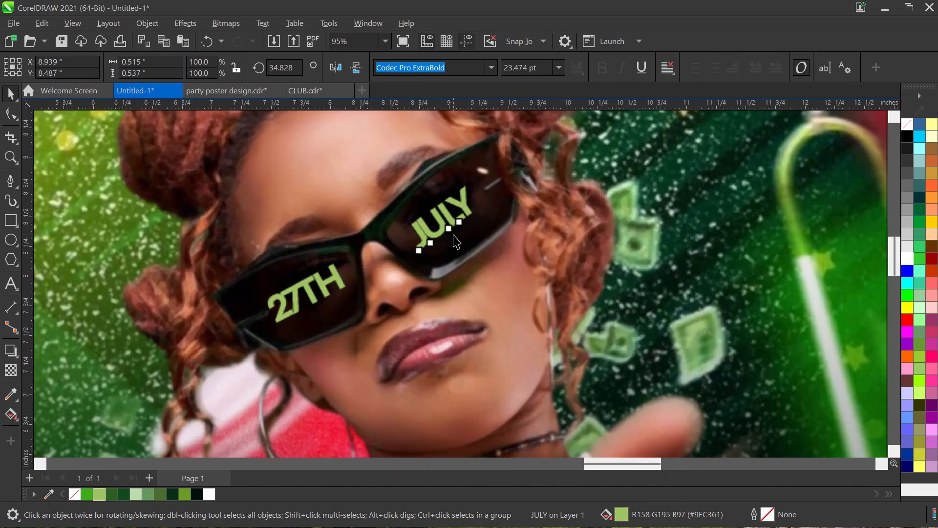
- Apply a Gaussian Blur with a 13.2-pixel radius to "27TH" and "JULY" together
shift+click(331, 281)
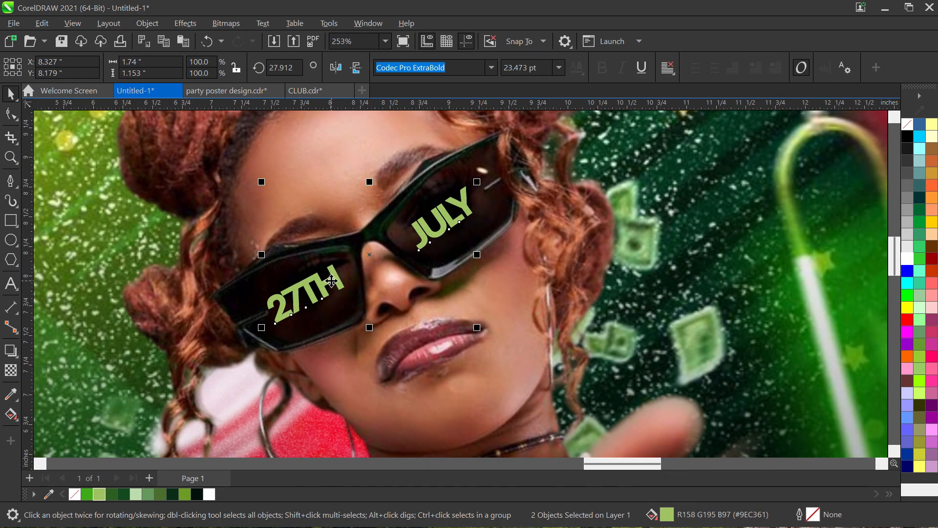
click(185, 25)
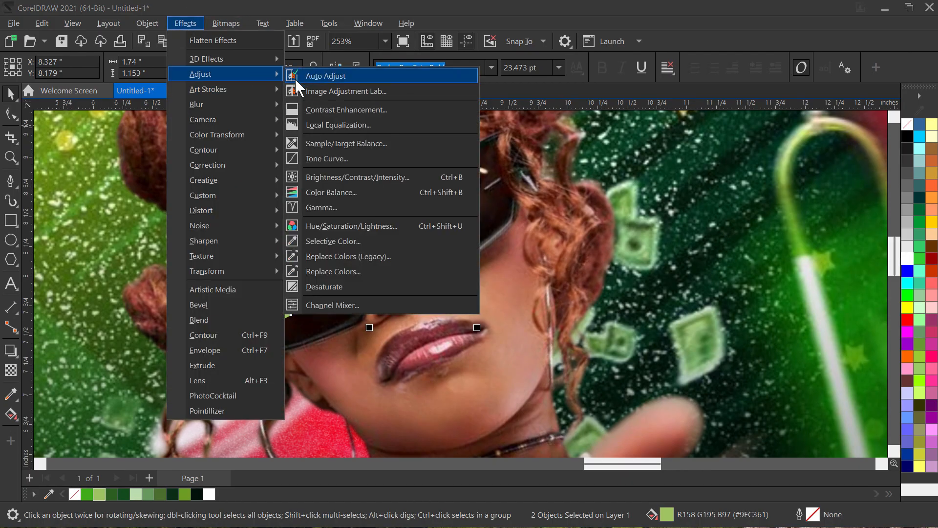
mouse_move(273, 113)
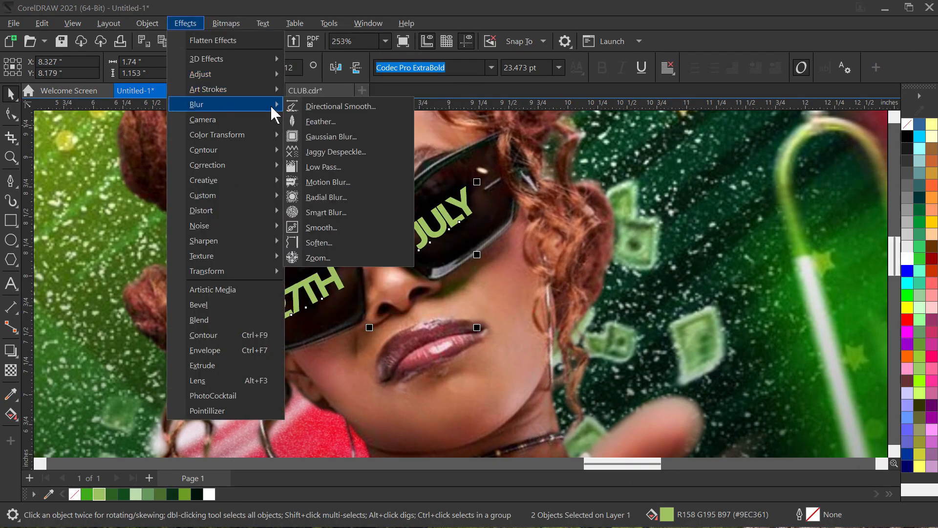
click(321, 138)
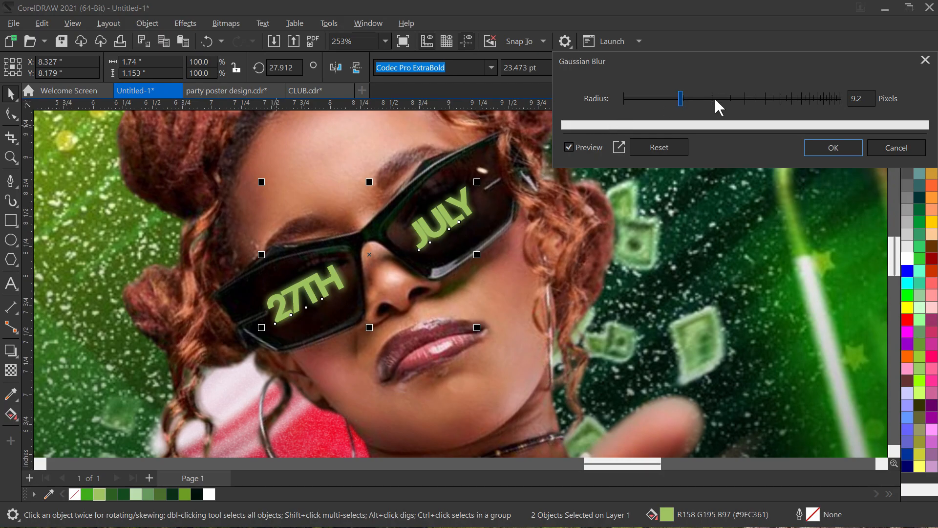
drag(718, 105, 707, 104)
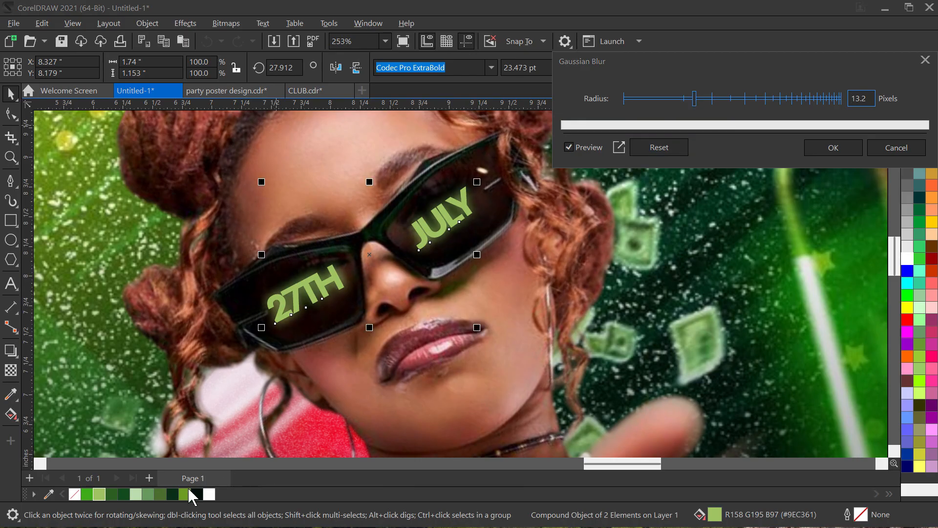
click(833, 149)
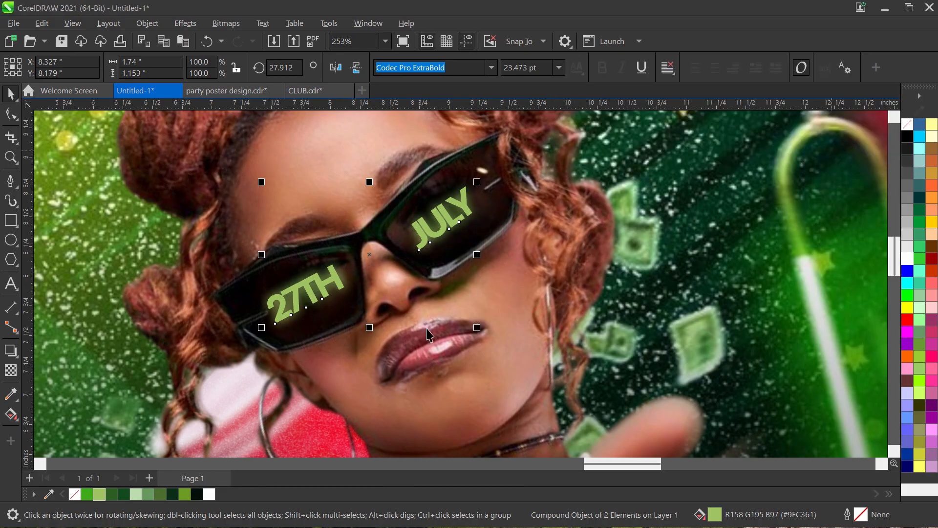
- Recolour both date words on the sunglasses with the pale green #BBDEAC and deselect them
click(184, 490)
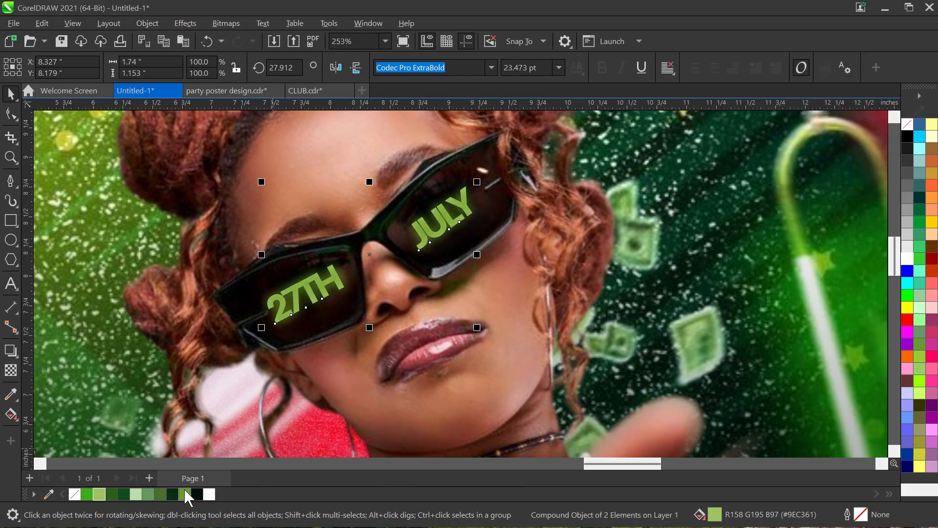
click(136, 494)
scroll(487, 270, down, 3)
scroll(487, 270, down, 8)
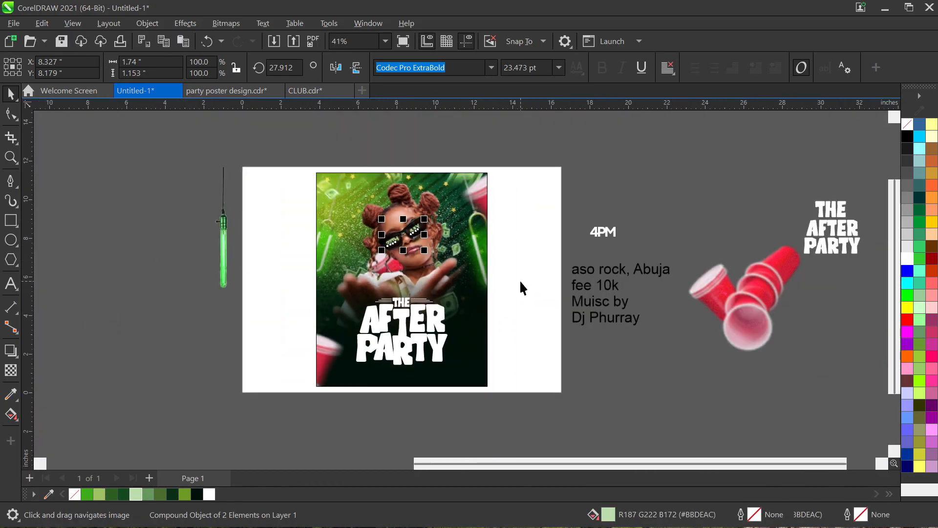
click(520, 279)
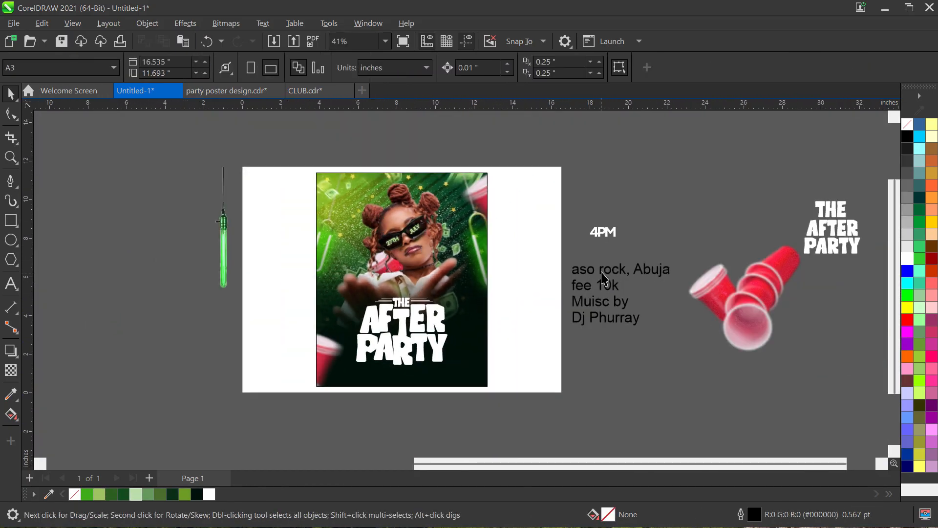
- Convert the venue line "aso rock, Abuja" to uppercase
click(605, 274)
key(F8)
key(ctrl+a)
key(shift+F3)
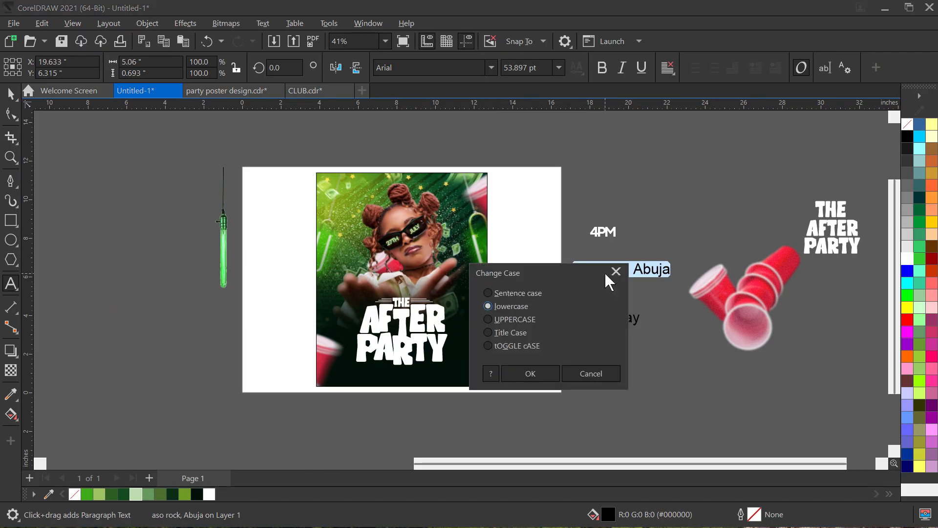
key(Down)
key(Down)
key(Up)
key(Return)
key(ctrl+space)
- Place "ASO ROCK, ABUJA" below the title on the poster and fill it with white
scroll(605, 272, up, 1)
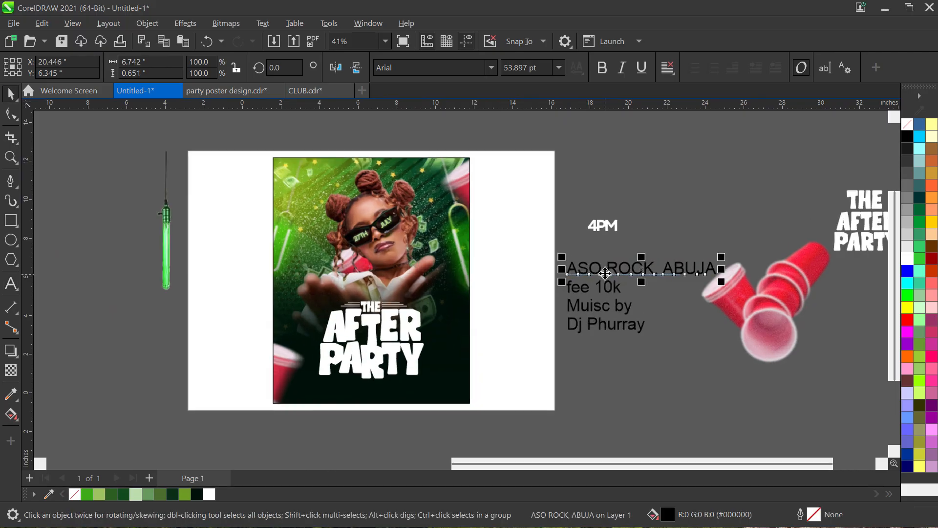
drag(605, 271, 357, 396)
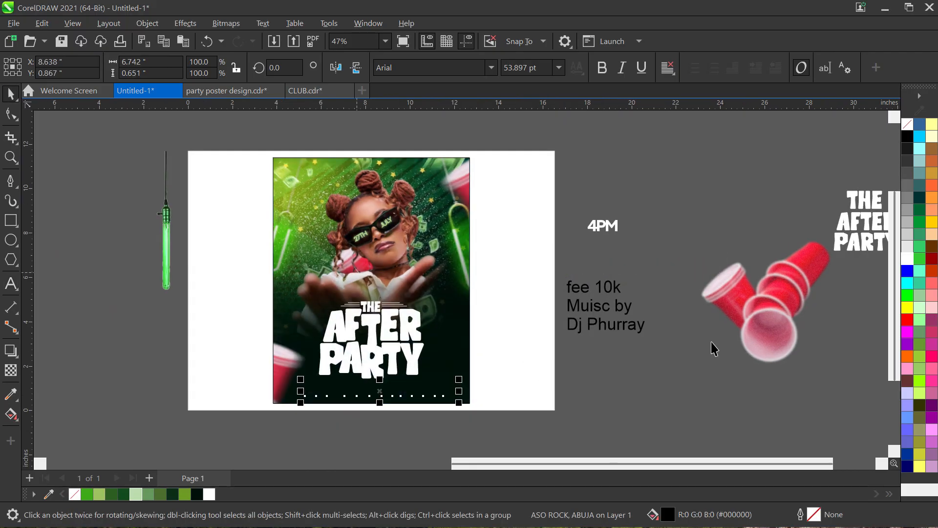
click(907, 260)
- Set the venue line "ASO ROCK, ABUJA" in Codec Pro ExtraBold at 16 pt
click(491, 67)
key(Escape)
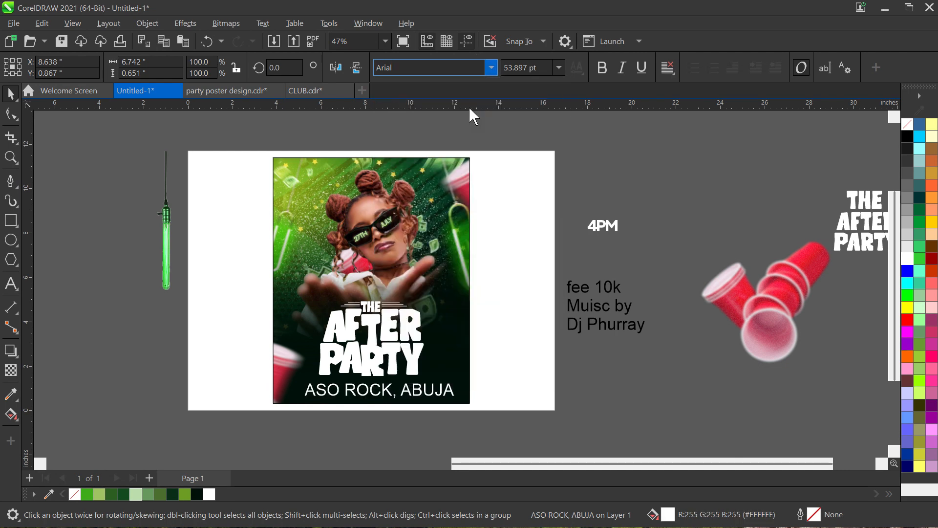
scroll(374, 397, up, 7)
drag(391, 407, 388, 368)
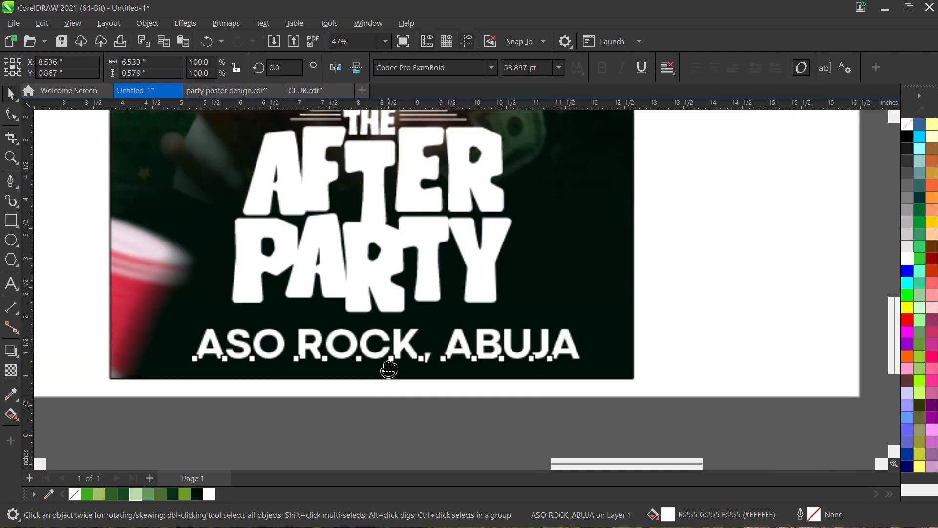
click(558, 68)
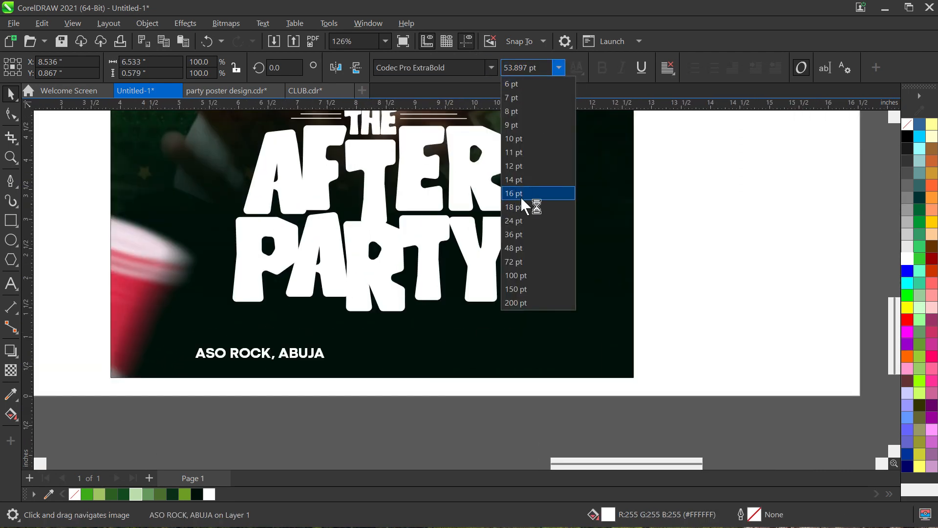
click(521, 197)
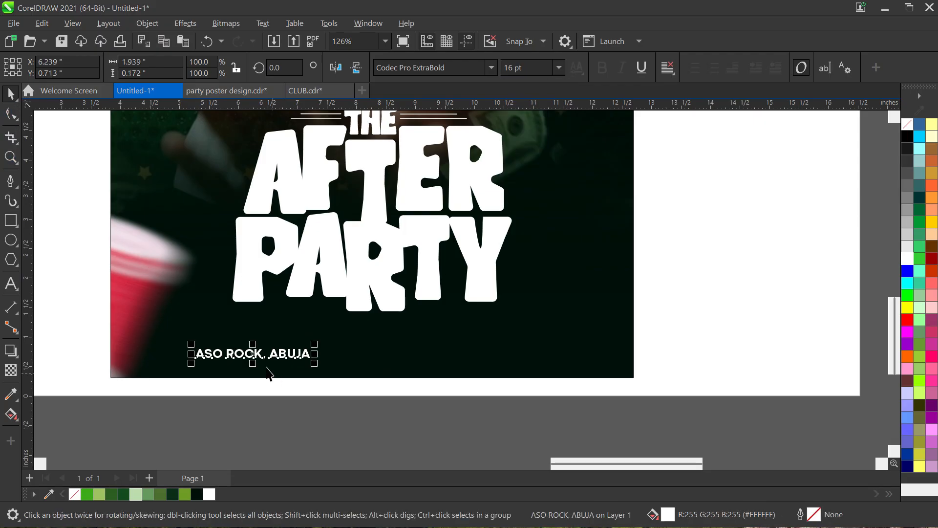
- Widen the letter spacing of "ASO ROCK, ABUJA" and centre the line horizontally on the poster
drag(303, 352, 487, 345)
click(10, 115)
key(space)
shift+click(521, 342)
key(c)
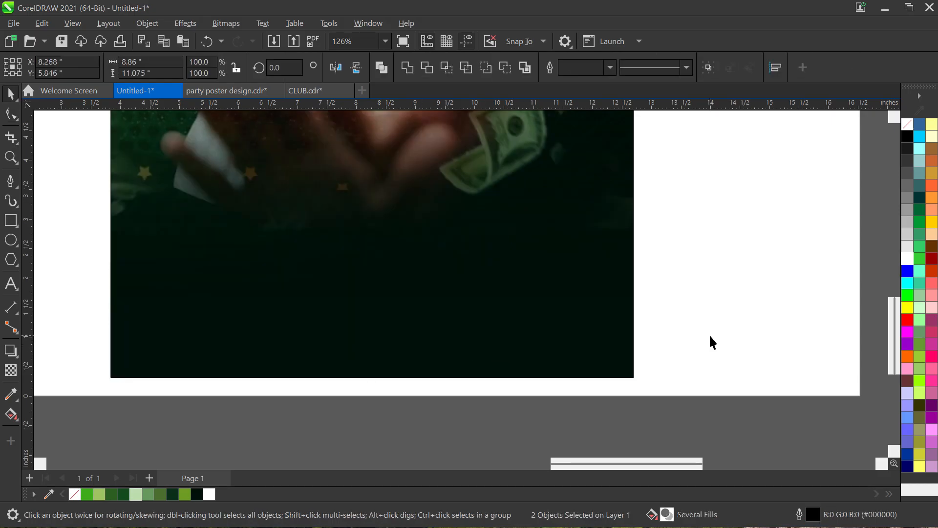
click(710, 336)
- Select the "THE AFTER PARTY" title group on the poster
scroll(479, 335, down, 4)
click(459, 301)
scroll(477, 298, up, 1)
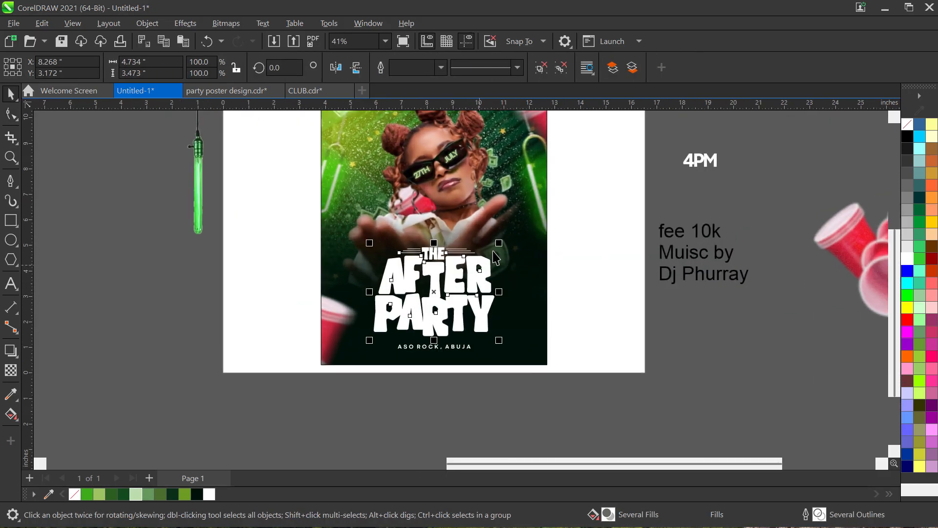
- Scale the THE AFTER PARTY title group down to about 4.27 in wide and ungroup it
drag(499, 243, 493, 249)
scroll(490, 257, up, 2)
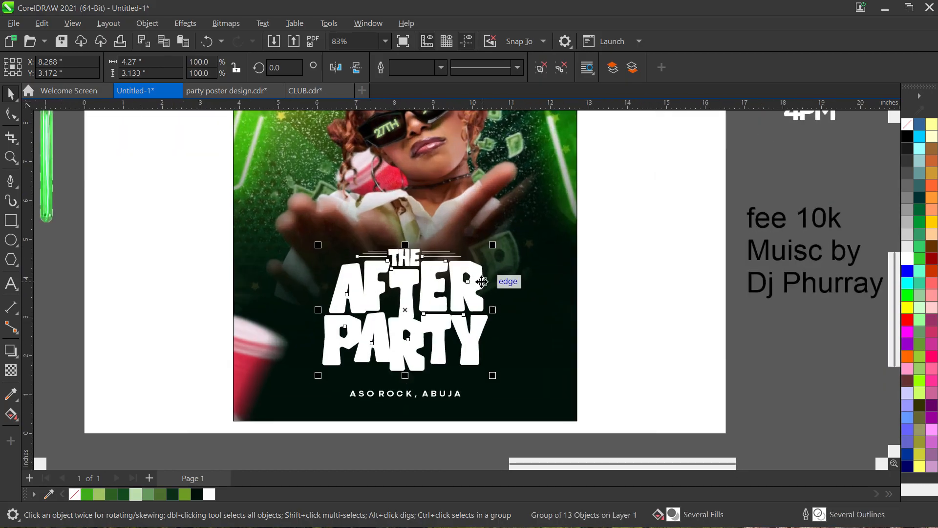
click(540, 68)
- Combine the letters of PARTY into one curve and fill it with the yellowish green R158 G195 B97 (#9EC361)
click(417, 361)
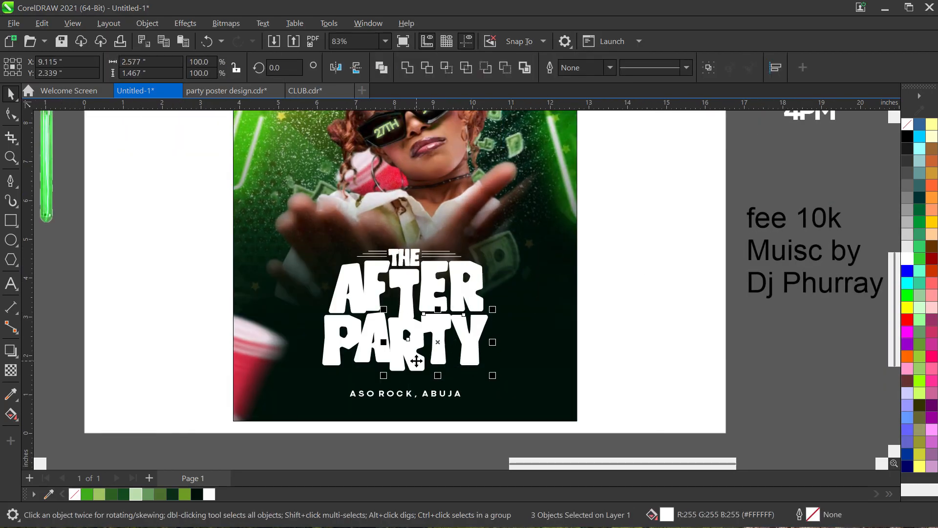
shift+click(337, 344)
key(ctrl+l)
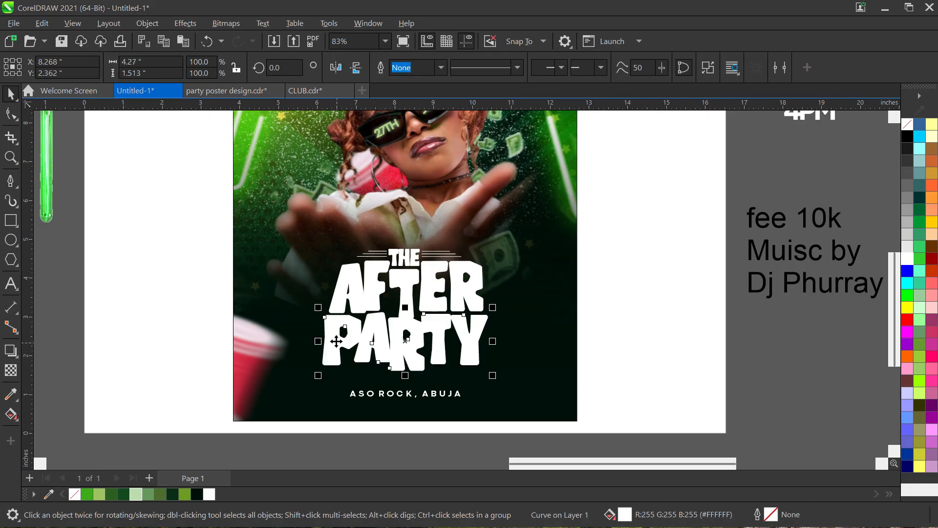
scroll(379, 335, up, 1)
click(136, 494)
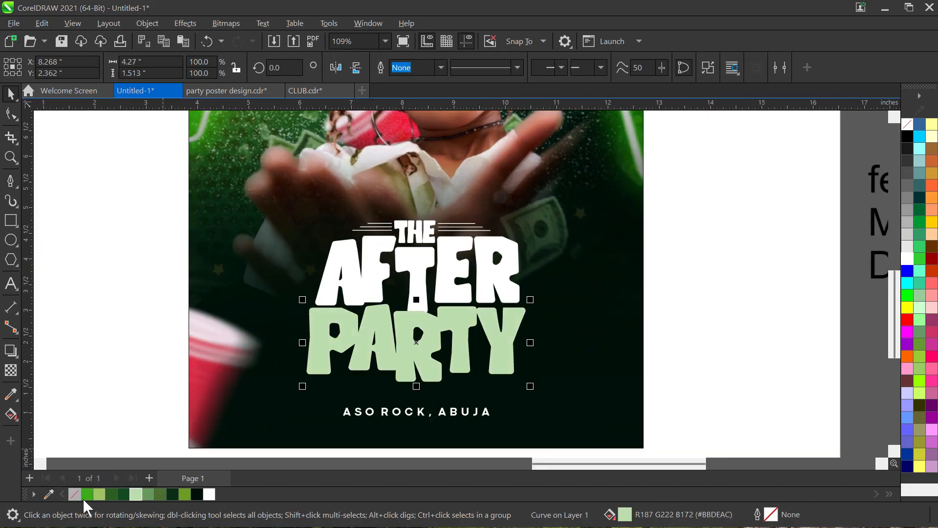
click(100, 494)
scroll(419, 276, down, 2)
scroll(419, 282, up, 2)
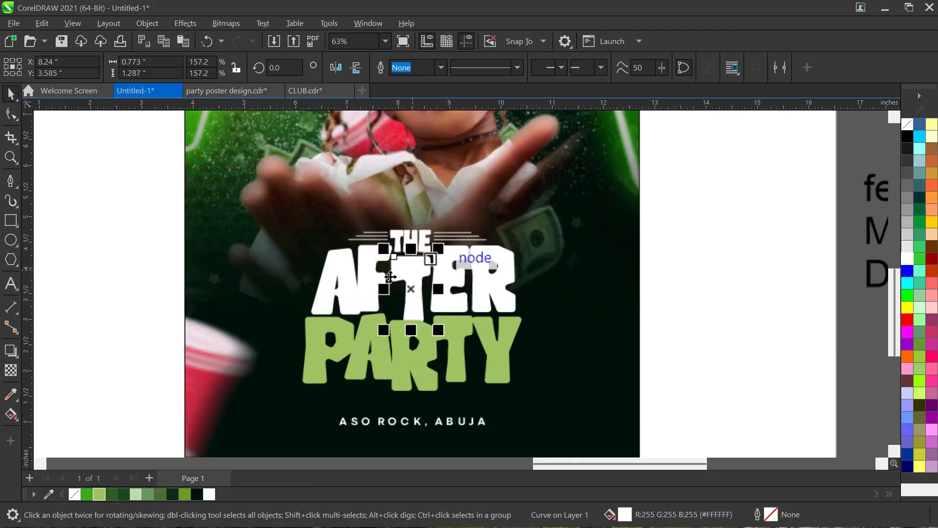
- Combine the separate letters of AFTER into a single curve
click(377, 286)
shift+click(492, 273)
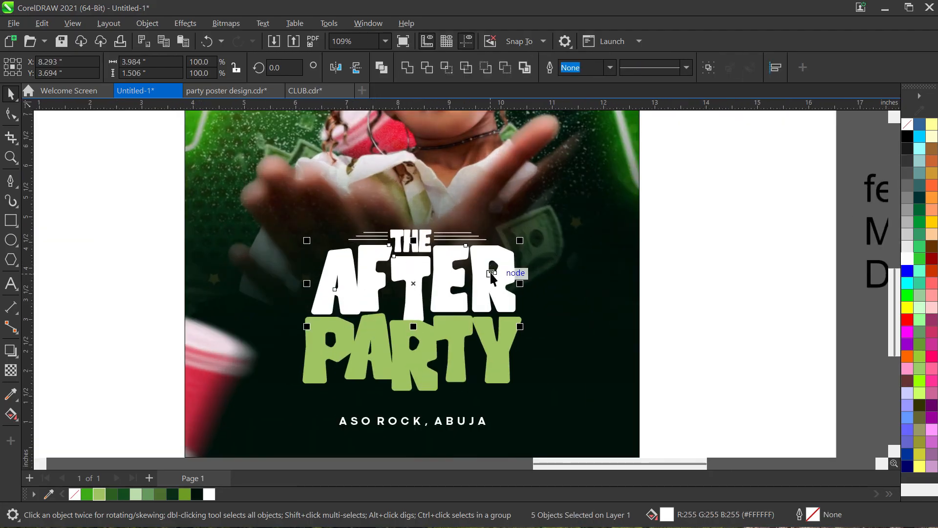
key(ctrl+l)
scroll(496, 269, down, 3)
scroll(514, 267, up, 2)
scroll(434, 287, down, 2)
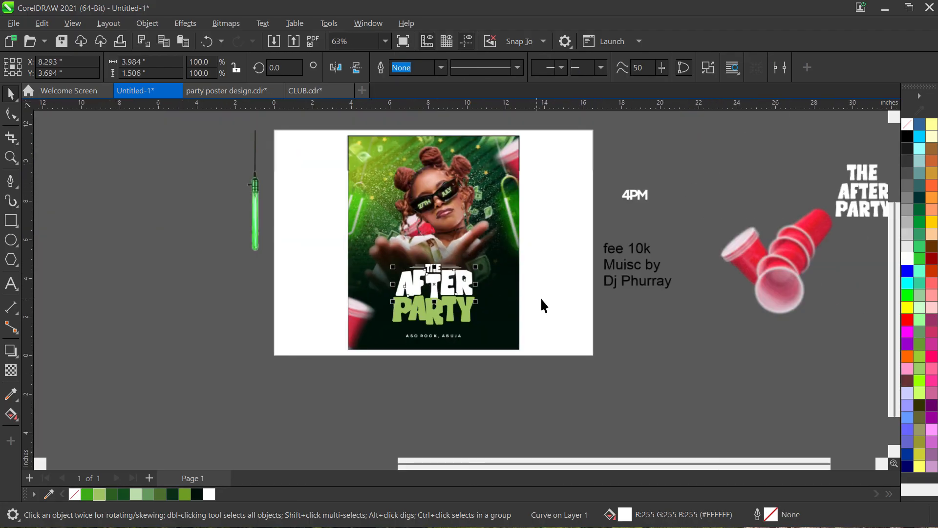
click(541, 298)
- Sample a yellow-green from the poster's upper-left background into the document palette and fill PARTY with it (#DDE363)
scroll(486, 288, up, 1)
scroll(488, 293, down, 1)
scroll(488, 294, up, 1)
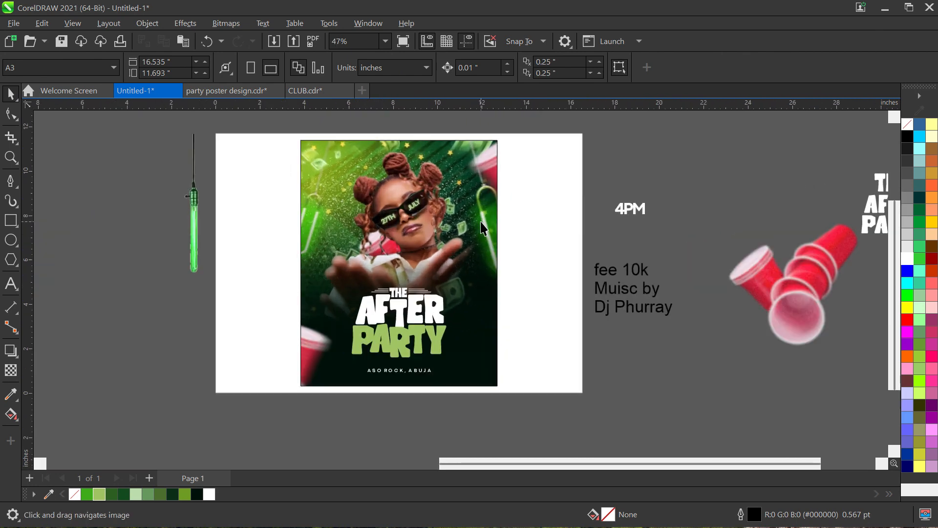
click(49, 493)
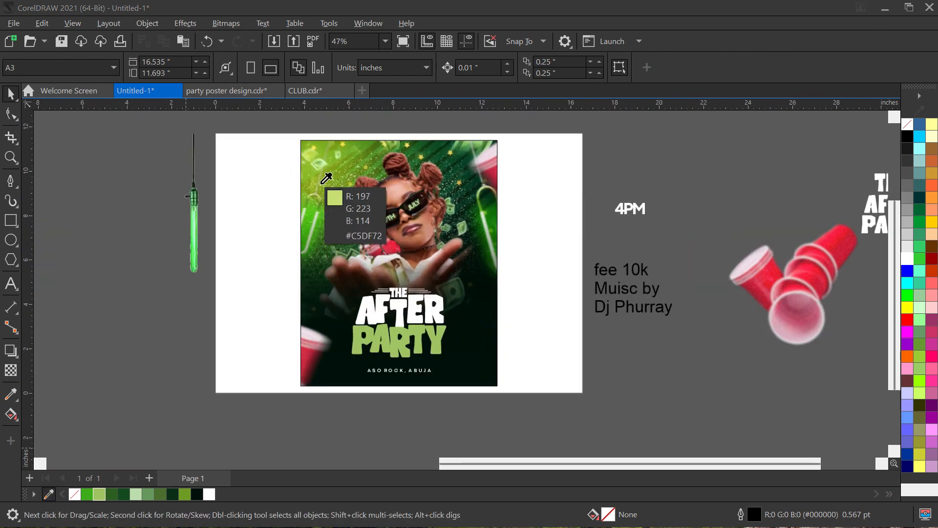
click(311, 155)
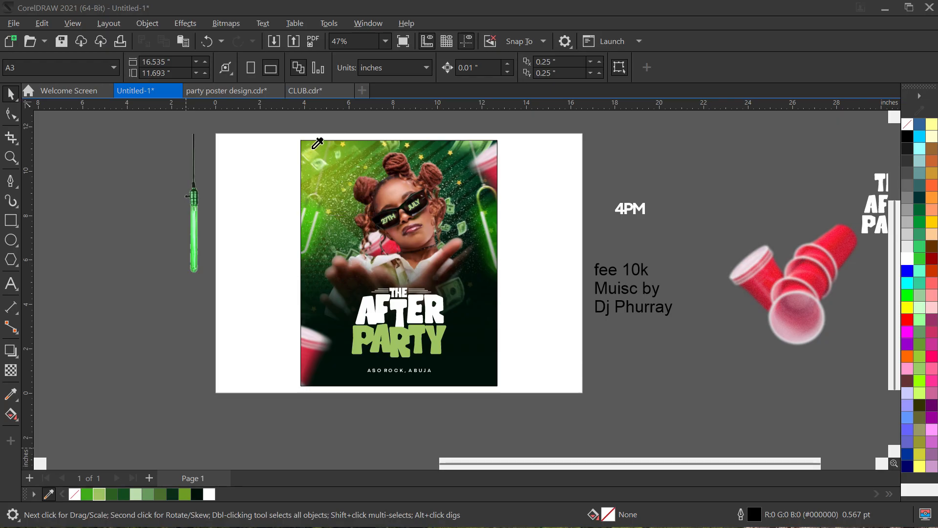
click(385, 341)
click(221, 493)
scroll(407, 204, up, 2)
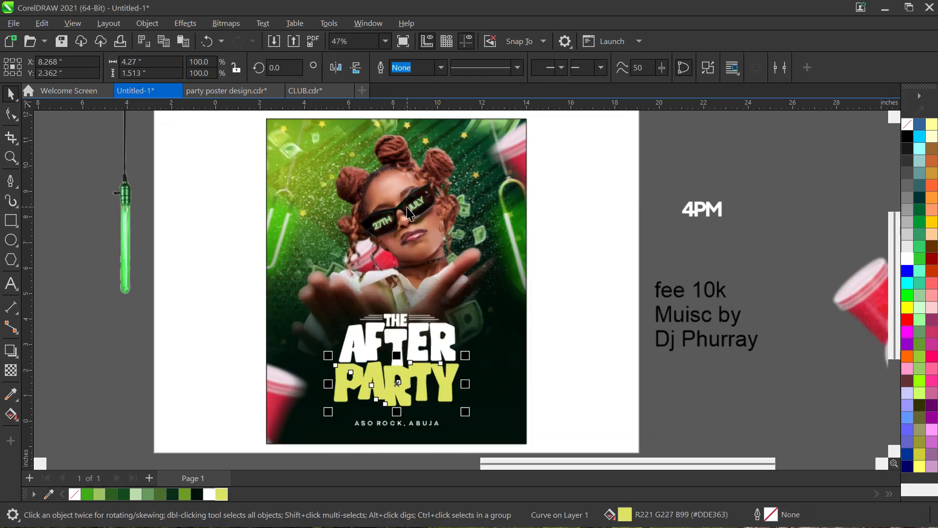
- Fill the 27TH and JULY text on the sunglasses with the sampled yellow-green
drag(507, 276, 507, 277)
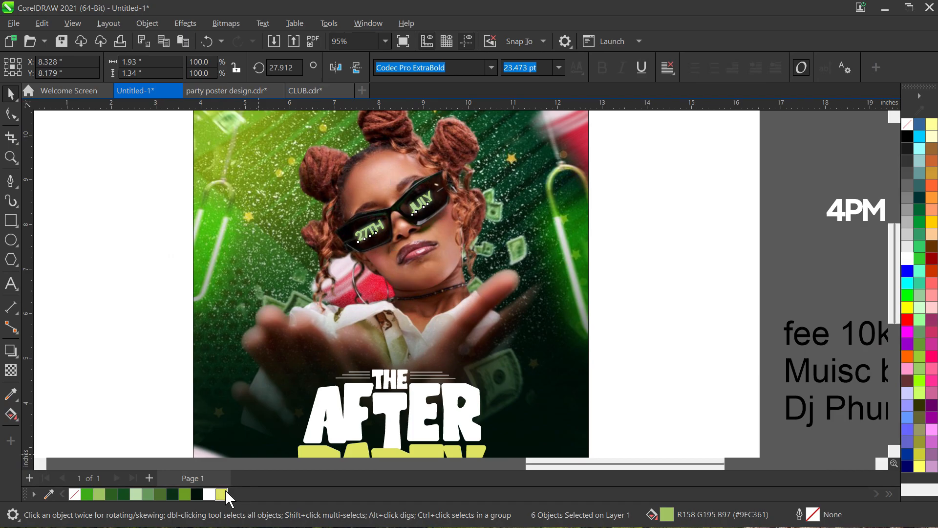
click(226, 492)
key(Escape)
scroll(400, 223, down, 2)
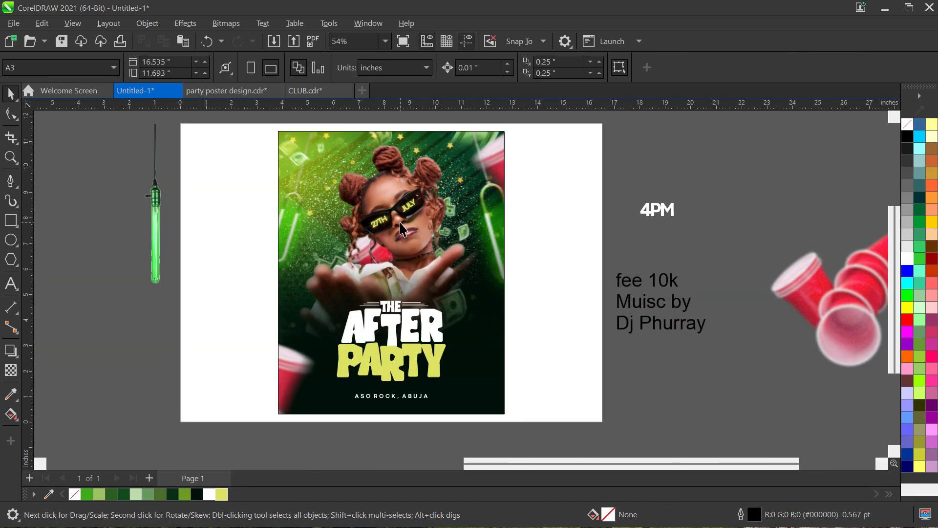
click(652, 300)
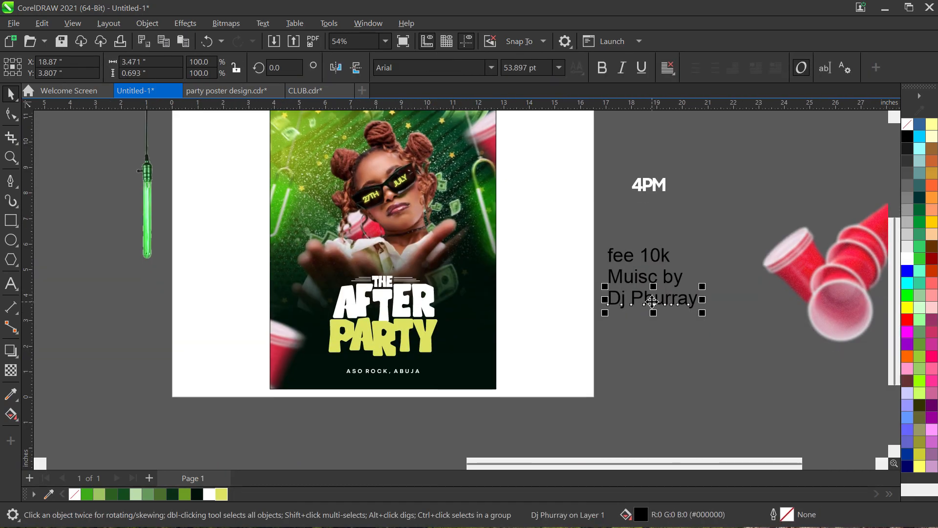
shift+click(651, 281)
key(ctrl+l)
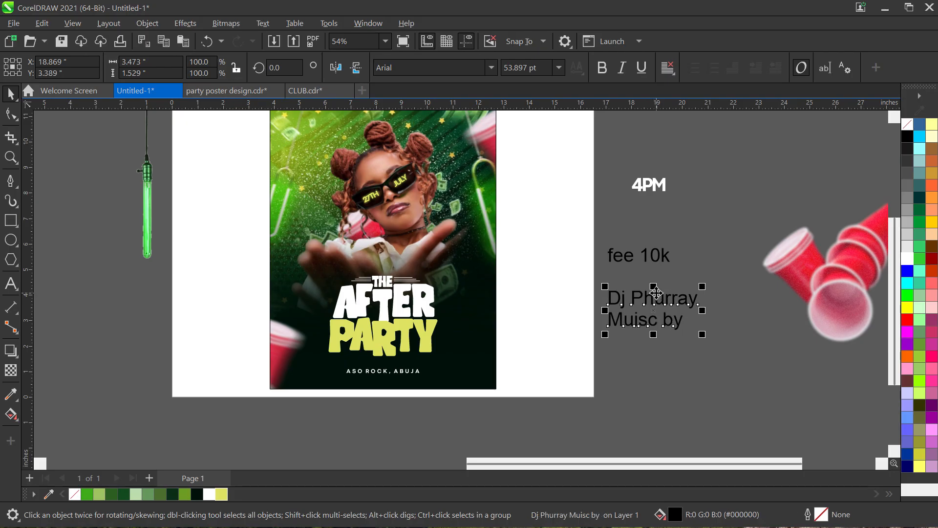
key(ctrl+z)
click(682, 334)
- Combine the "Muisc by" line and the DJ name line below it into one text object, keeping that order
click(666, 278)
shift+click(665, 301)
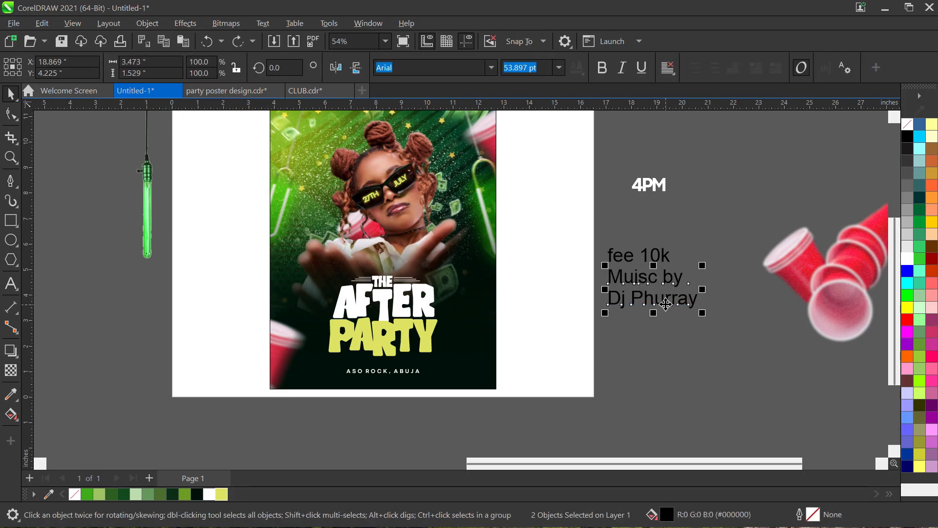
key(ctrl+l)
- Place the music credit text on the poster beside the woman's face and scale it to about 2.35 in wide
drag(661, 305, 329, 227)
scroll(342, 218, up, 3)
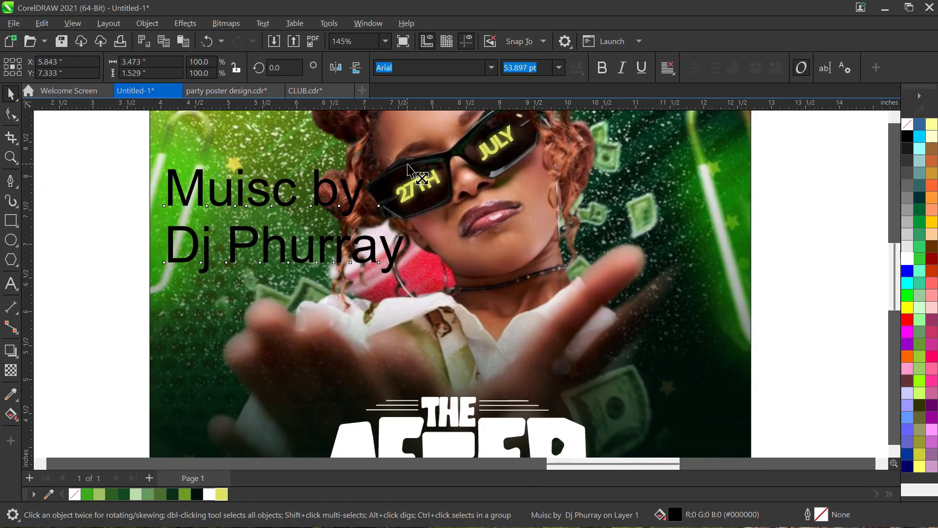
drag(407, 171, 328, 202)
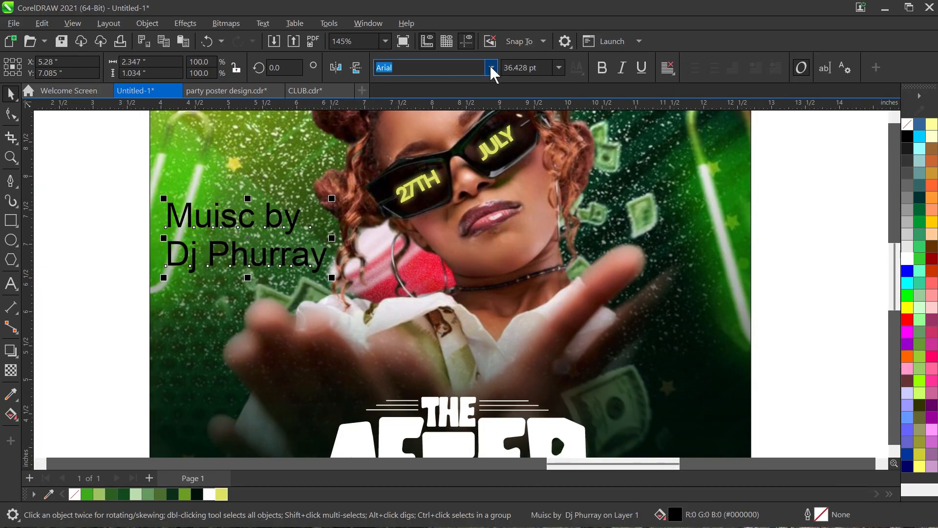
- Change the music credit text's font to Codec Pro Bold
click(491, 67)
click(491, 68)
click(490, 67)
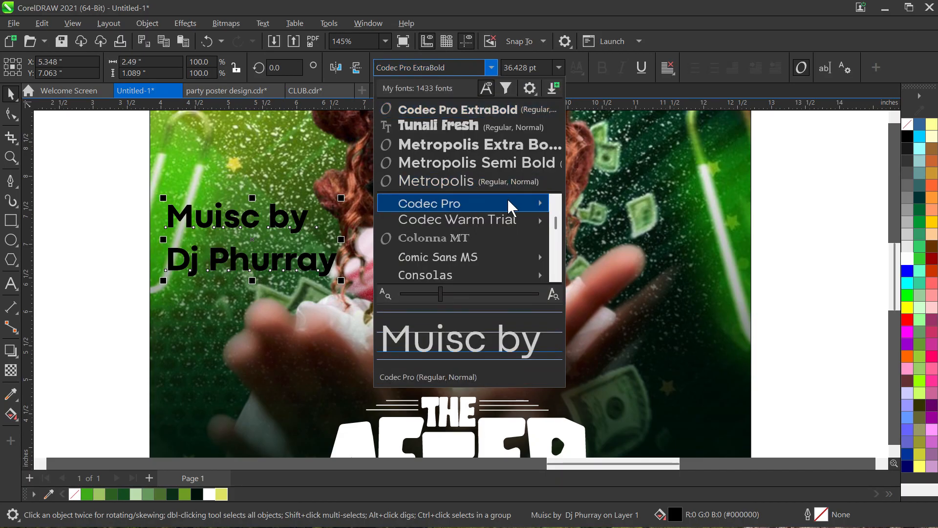
mouse_move(508, 200)
click(665, 216)
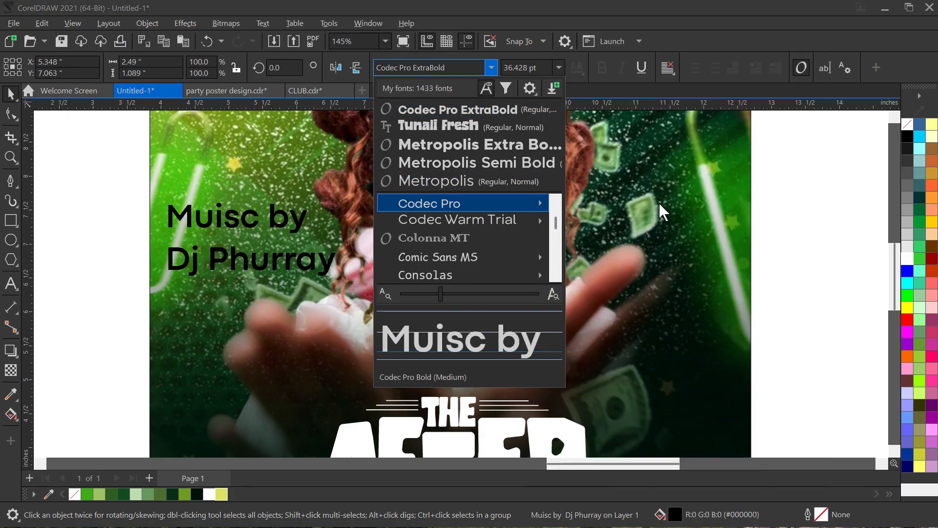
- Tighten the character spacing of the music credit text to about 2.14 in overall width
click(11, 117)
scroll(244, 215, up, 3)
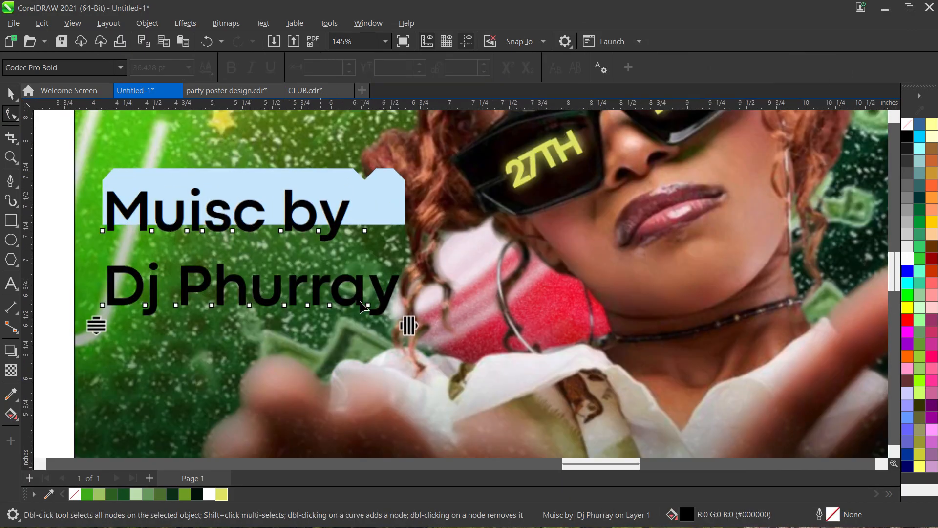
drag(399, 326, 348, 316)
- Correct the misspelled word "Muisc" in the credit text to "Music"
double_click(195, 225)
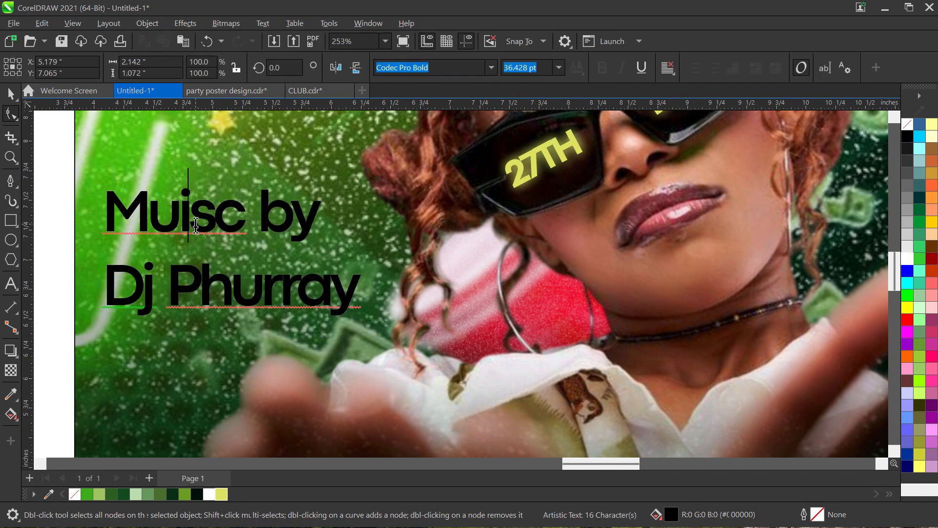
key(BackSpace)
text(i)
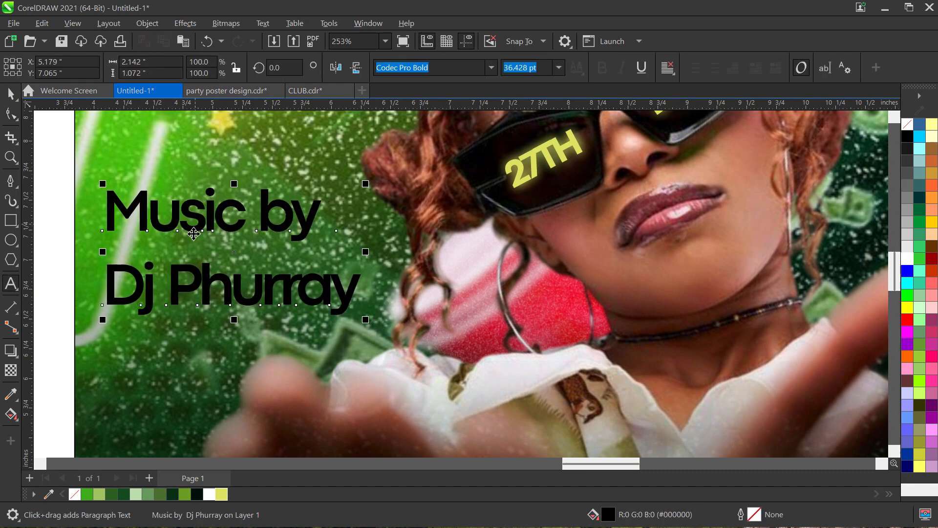
- Reduce the line spacing between the two lines of the music credit text
click(11, 93)
click(13, 114)
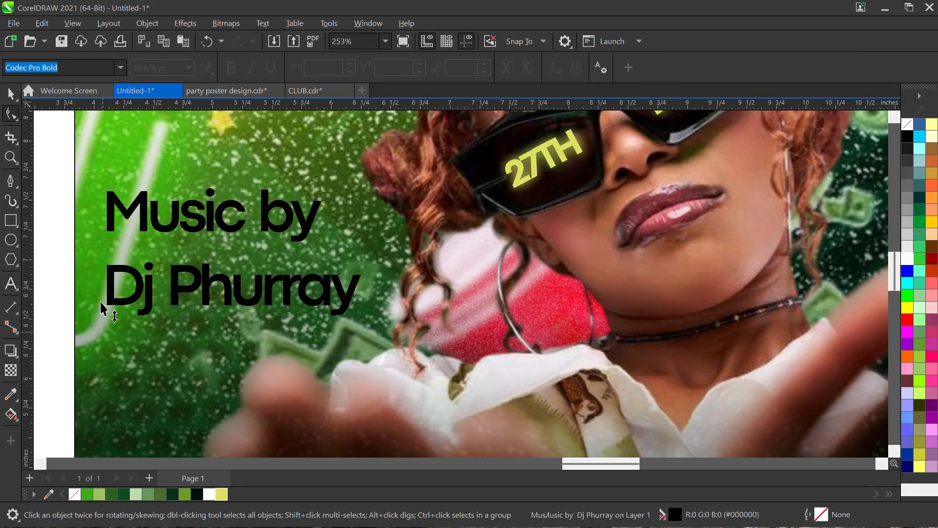
drag(100, 300, 100, 293)
key(space)
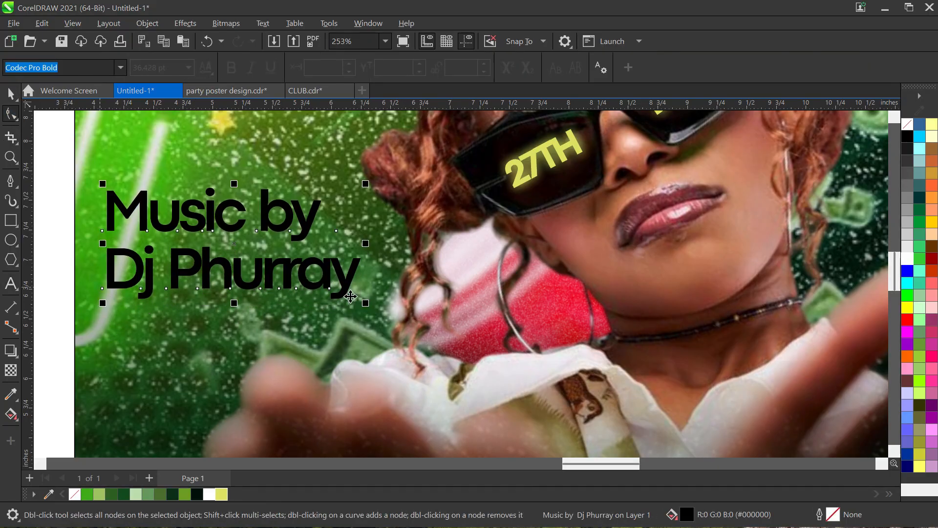
- Scale the music credit text down to 22.187 pt, about 1.3 in wide, and fill it with white
drag(367, 303, 347, 282)
scroll(346, 279, down, 3)
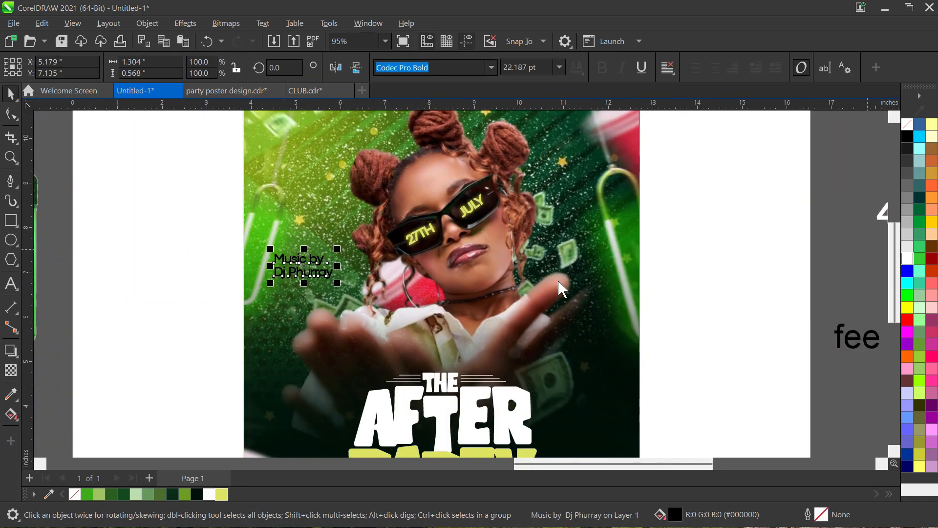
scroll(342, 278, down, 1)
scroll(337, 281, up, 3)
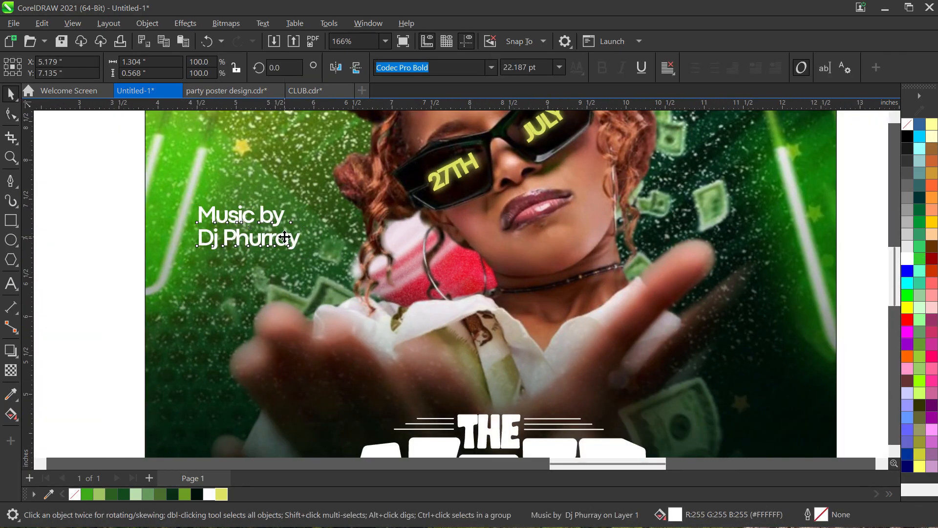
- Move the music credit text slightly toward the woman's shoulder and rotate it to about 347.4 degrees
drag(284, 238, 320, 273)
click(326, 262)
scroll(321, 278, down, 3)
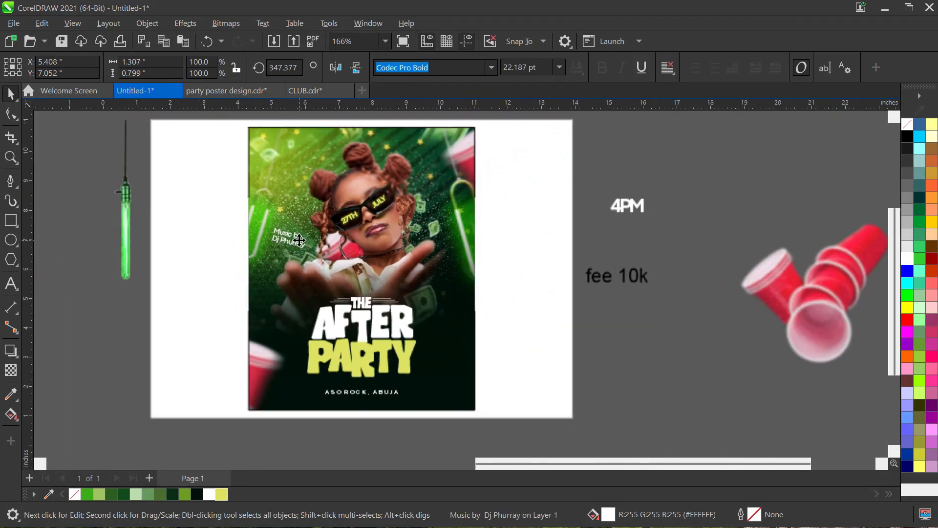
- Move the "fee 10k" text onto the poster beside the woman's face and change its case to uppercase
click(544, 272)
drag(543, 271, 424, 236)
scroll(425, 237, up, 2)
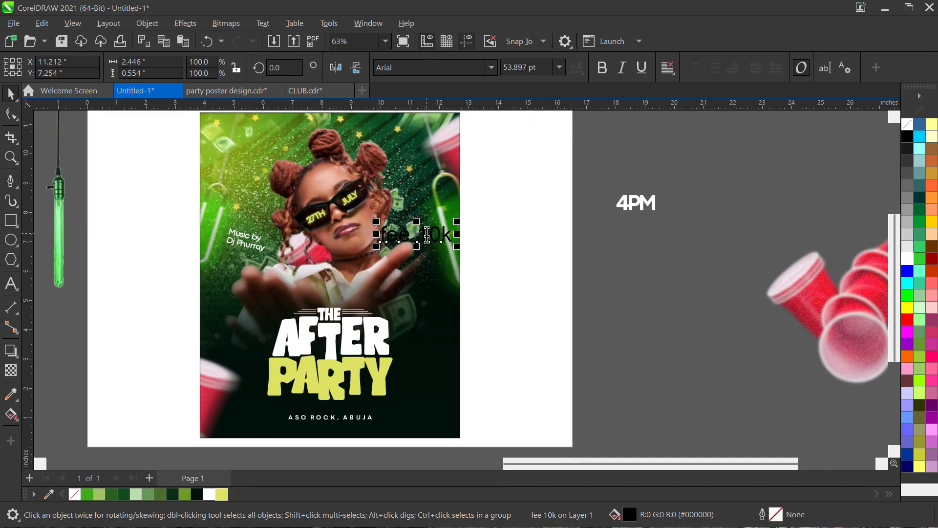
key(ctrl+a)
key(shift+F3)
key(Return)
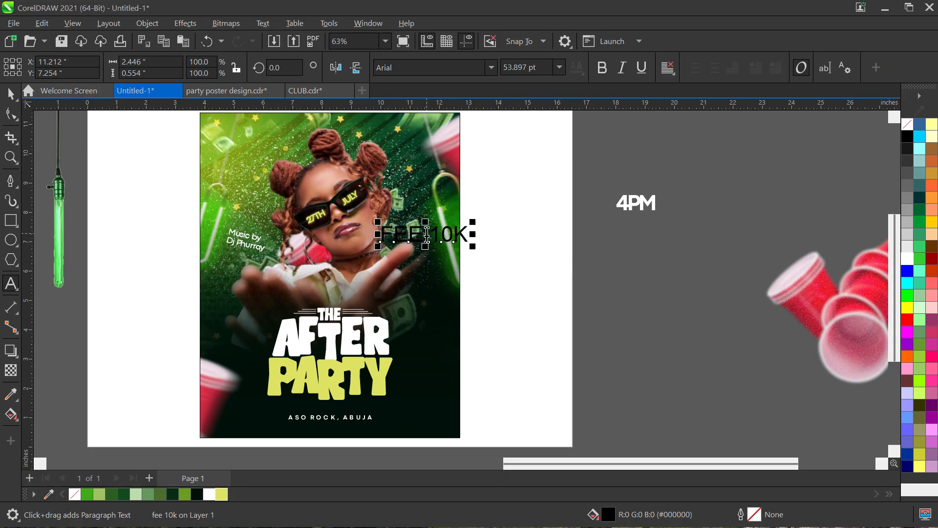
- Copy the text properties of the music credit onto the FEE 10K text
scroll(426, 234, down, 2)
click(43, 23)
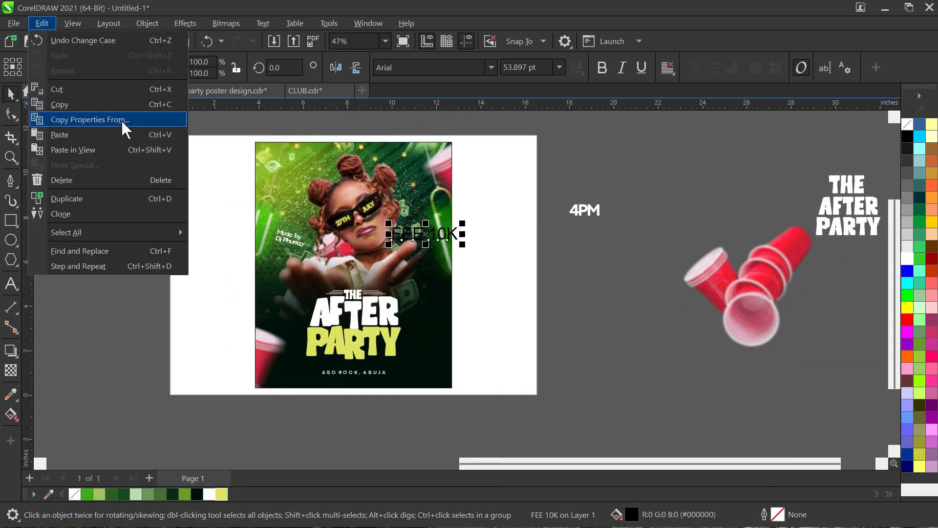
click(122, 120)
click(642, 362)
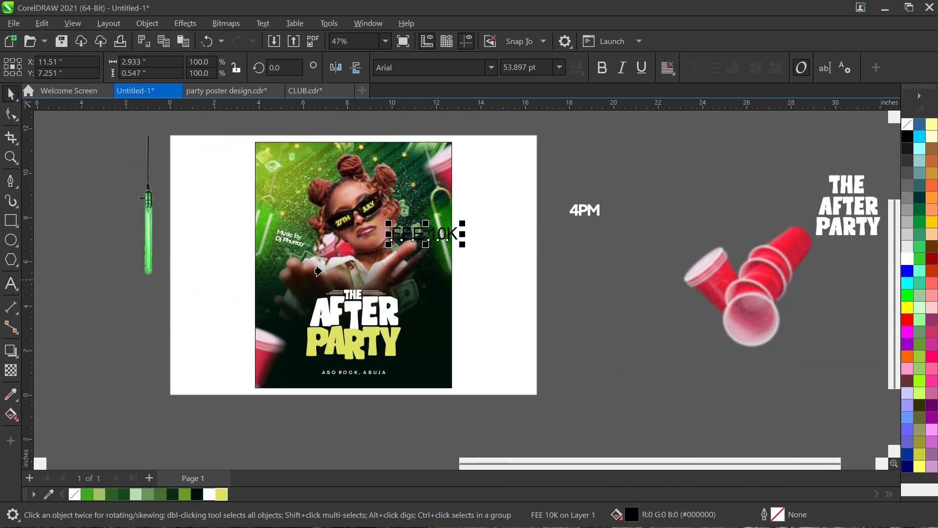
click(295, 244)
- Fill FEE 10K with white and place it on the poster between the sunglasses and the right neon lamp
scroll(449, 231, up, 4)
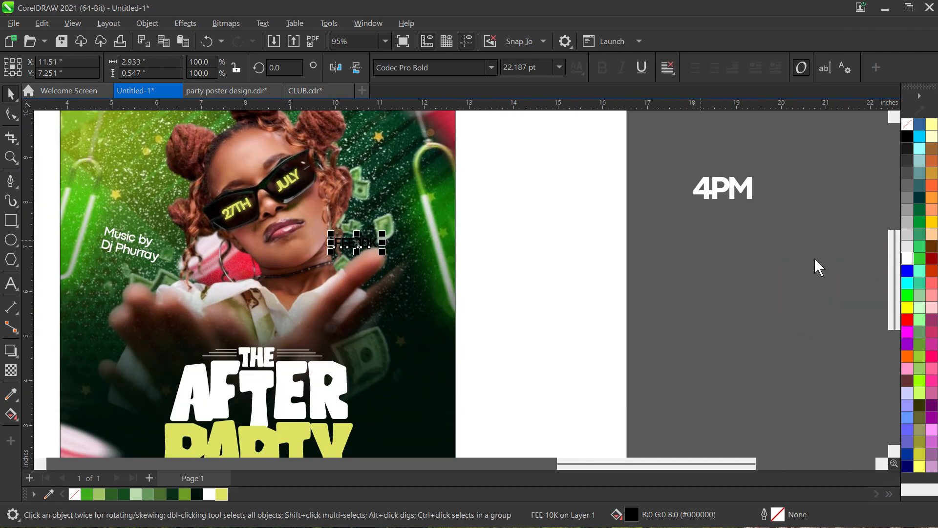
drag(365, 247, 397, 297)
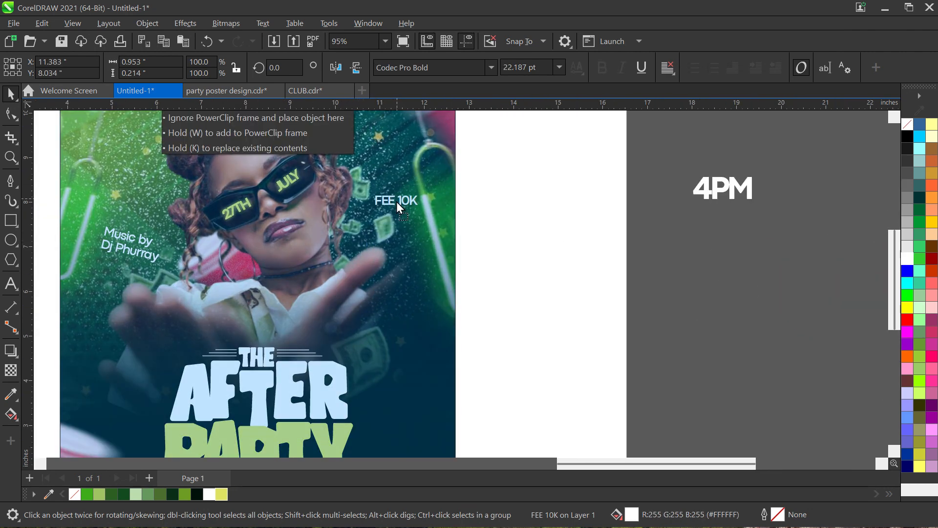
drag(394, 203, 394, 204)
scroll(405, 225, down, 7)
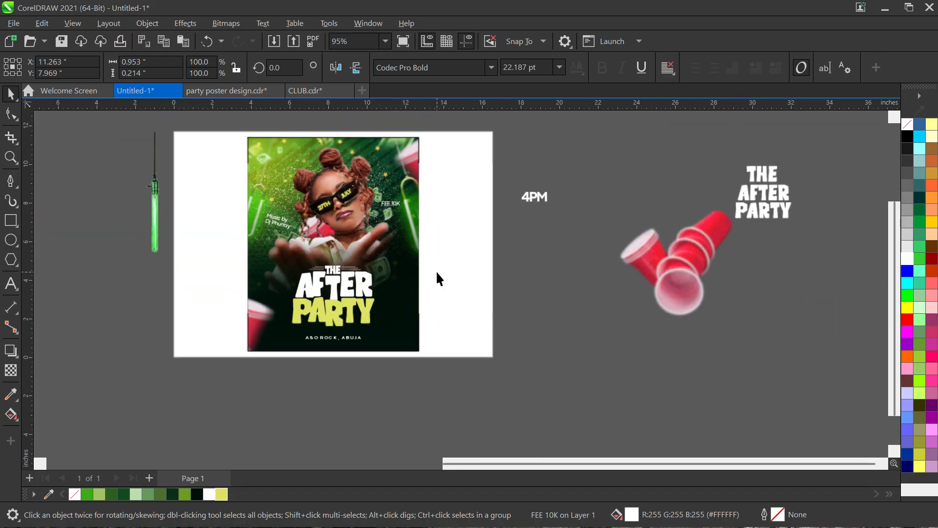
- Move the 4PM text from the pasteboard onto the poster, beside the upper part of the AFTER PARTY title
drag(437, 272, 478, 257)
scroll(484, 215, up, 3)
click(426, 293)
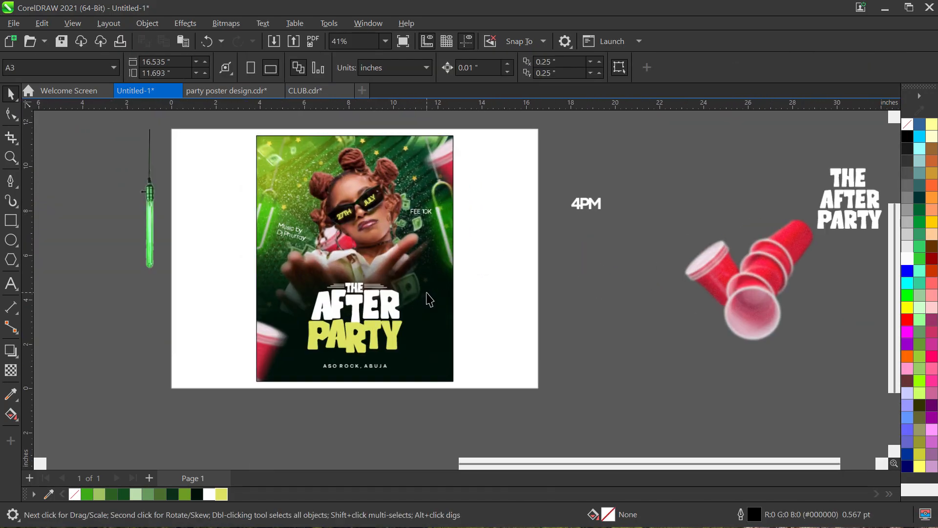
click(695, 69)
click(665, 79)
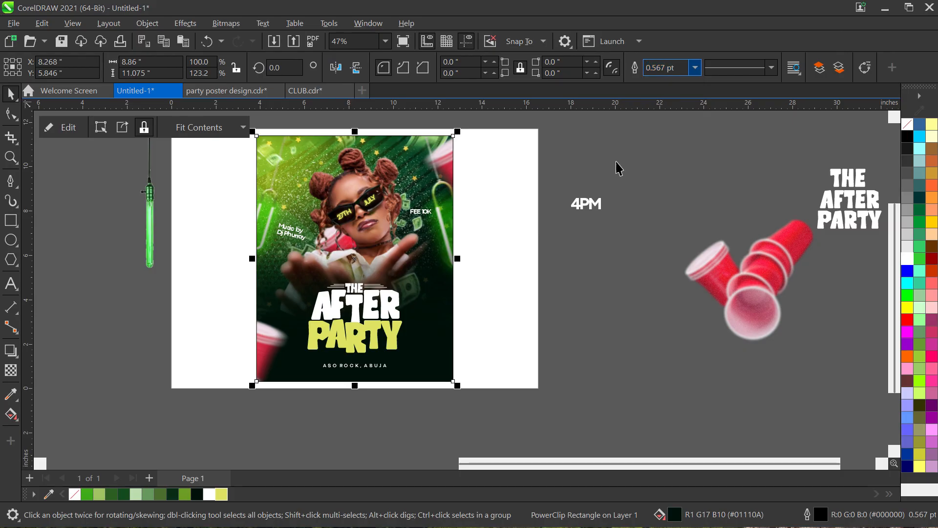
drag(589, 203, 426, 295)
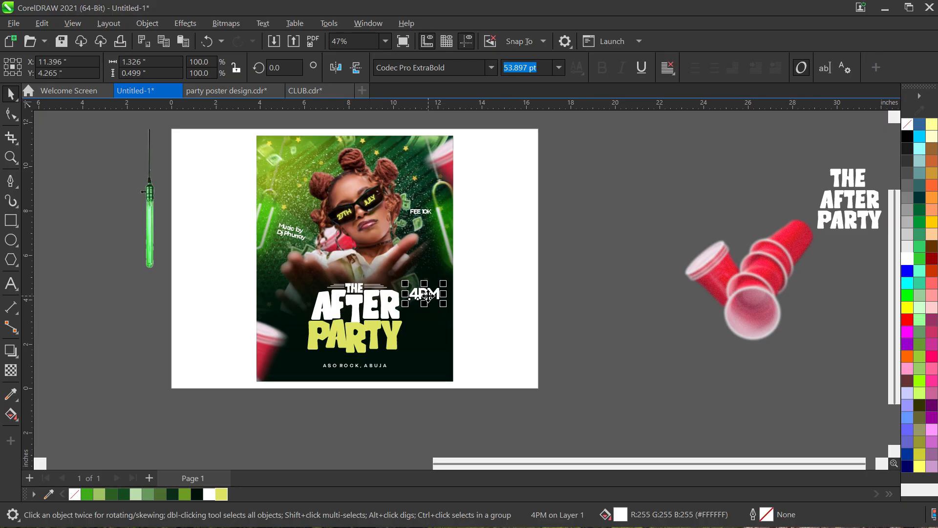
- Try the 4PM text on the other side of the poster, just above the music credit
scroll(428, 296, down, 5)
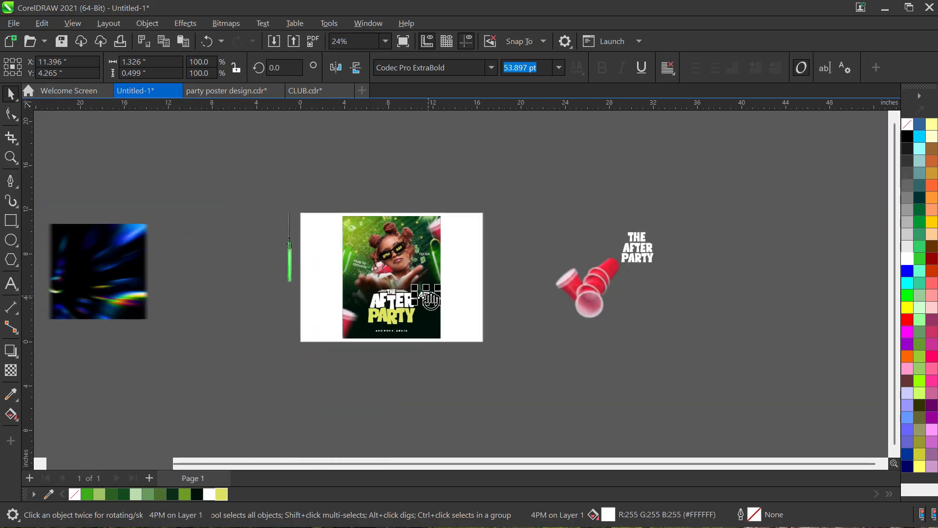
drag(109, 300, 167, 279)
click(167, 278)
scroll(413, 306, up, 7)
drag(519, 253, 230, 228)
click(482, 314)
scroll(478, 314, up, 1)
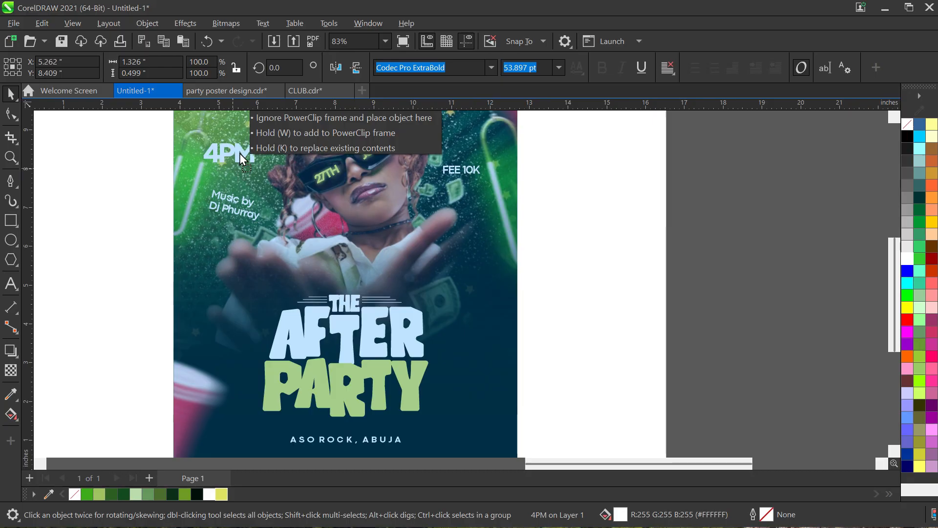
drag(239, 154, 239, 153)
- Shrink the 4PM text to about 28.4 pt and place it below FEE 10K, beside the woman's raised hand
scroll(275, 288, down, 1)
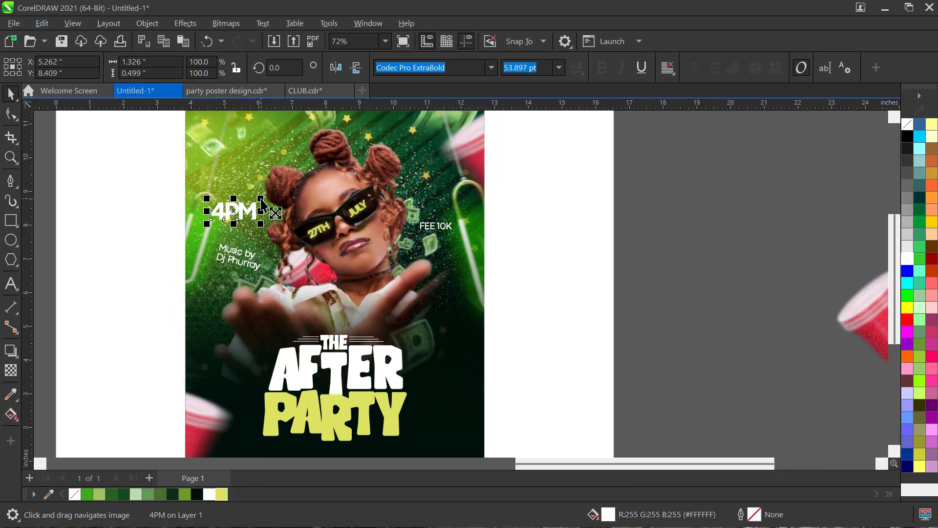
text(25)
key(Return)
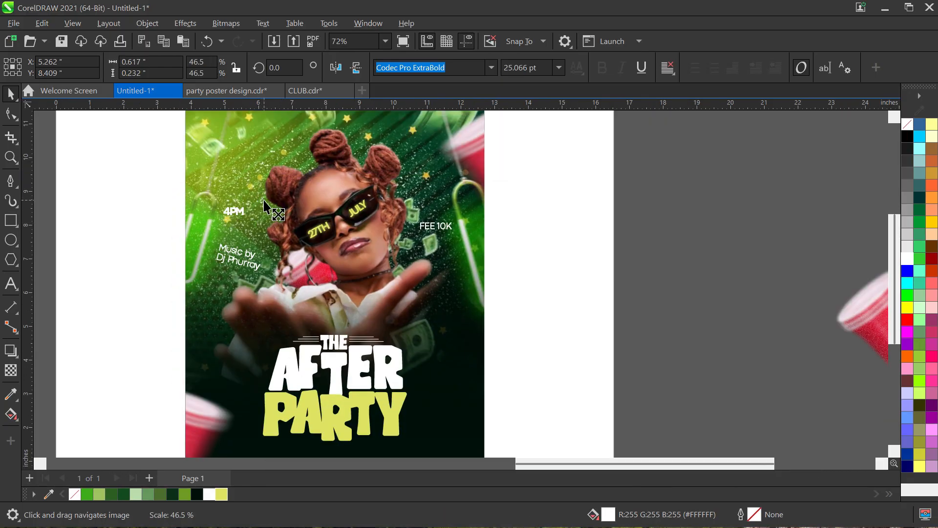
drag(249, 201, 430, 303)
- Rotate the FEE 10K text to about 35.5 degrees, sloping upward beside the sunglasses
click(435, 227)
scroll(435, 229, up, 3)
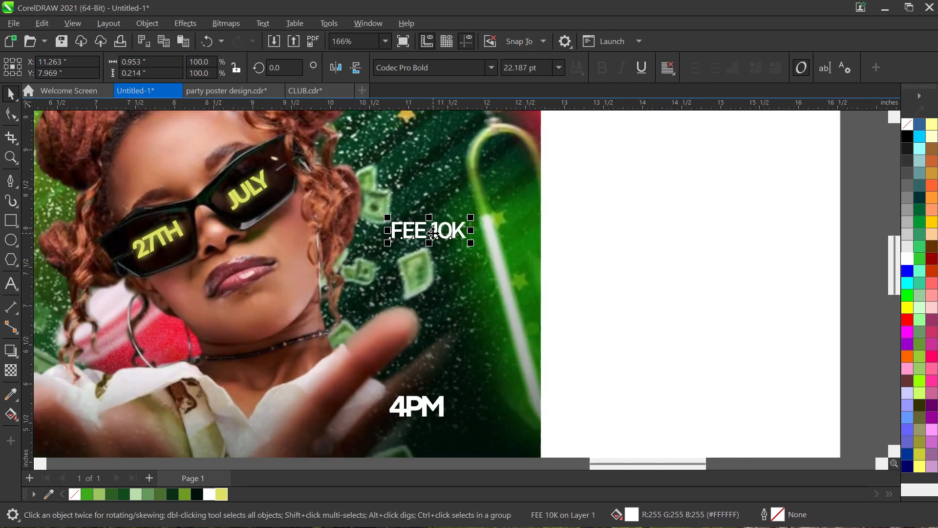
scroll(433, 234, down, 3)
scroll(438, 233, up, 2)
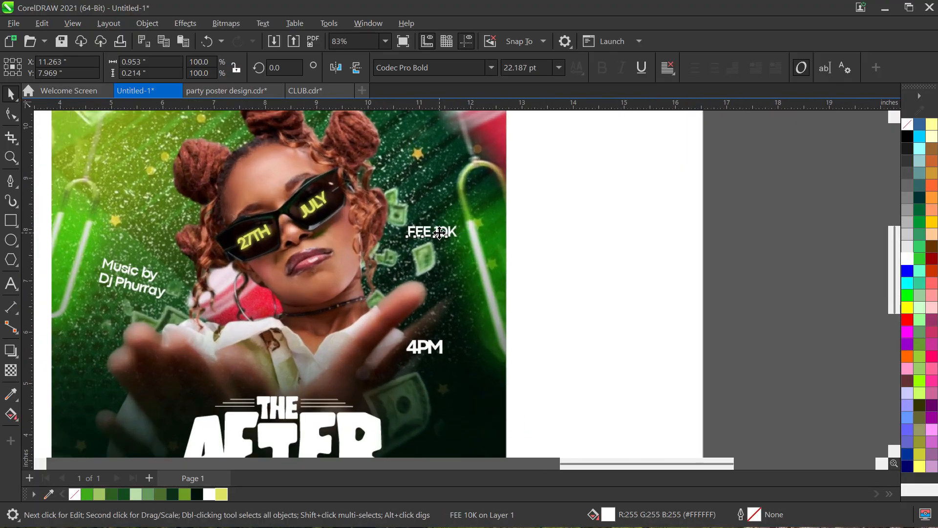
click(439, 233)
drag(465, 251, 468, 226)
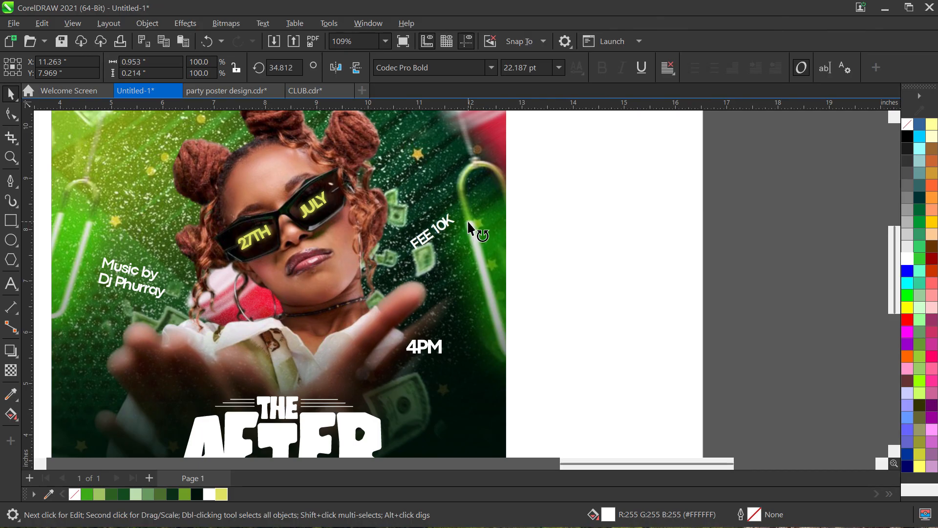
scroll(455, 227, up, 2)
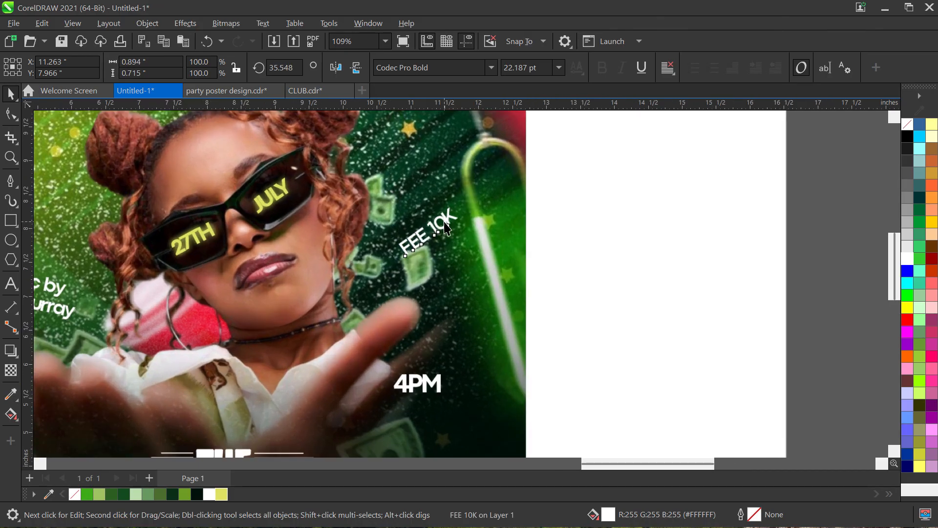
- Add a colon after FEE and colour only "FEE:" with the title's yellow-green (#DDE363)
click(442, 222)
double_click(433, 242)
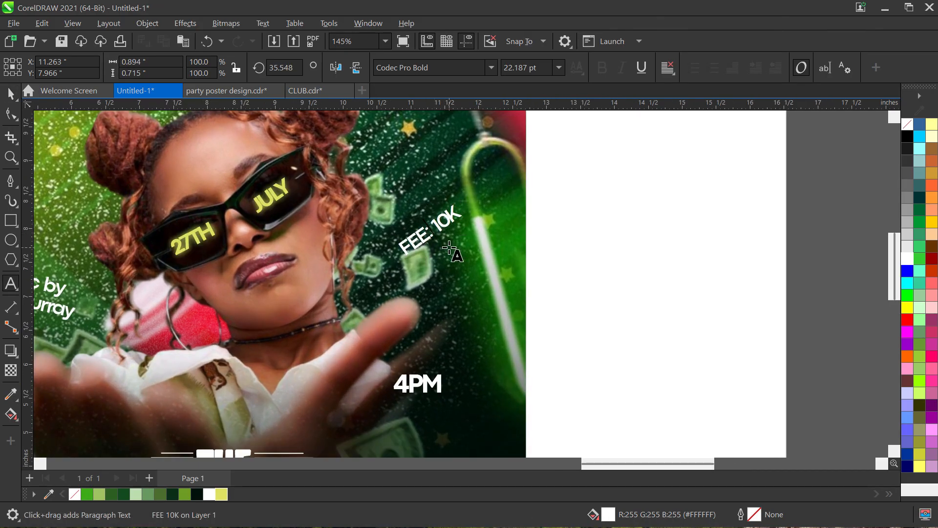
key(shift+Left)
key(shift+Left)
key(shift+Left)
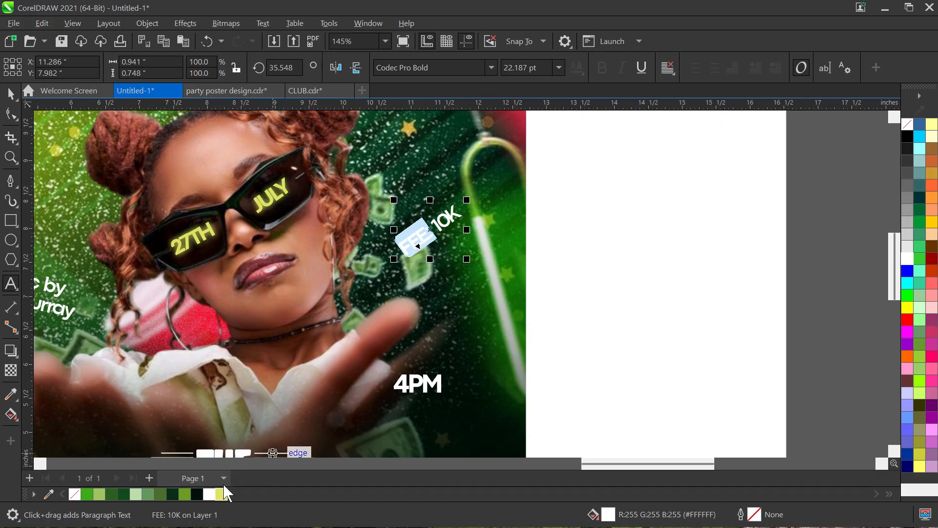
click(225, 493)
scroll(426, 242, down, 2)
key(ctrl+space)
scroll(426, 240, up, 2)
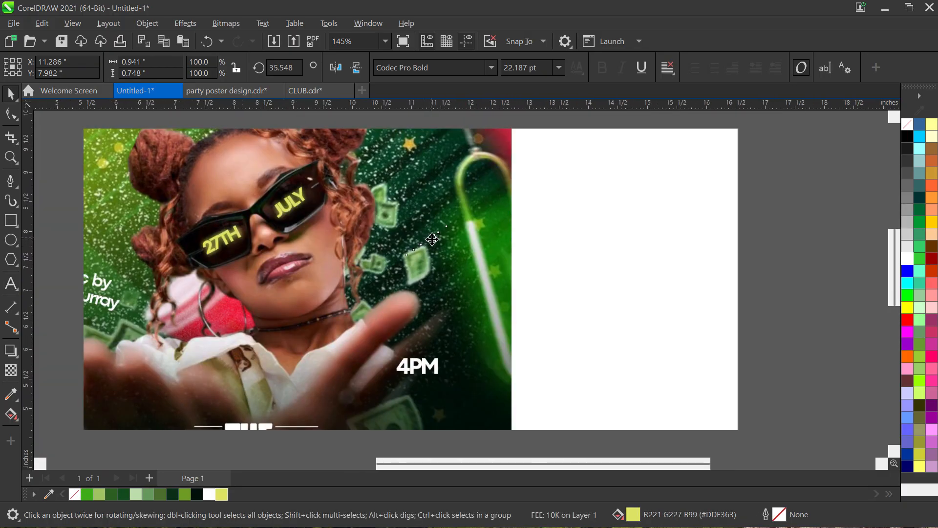
- Enlarge the FEE: 10K text to about 27.4 pt and shift it slightly upward beside the woman's face
drag(389, 264, 374, 281)
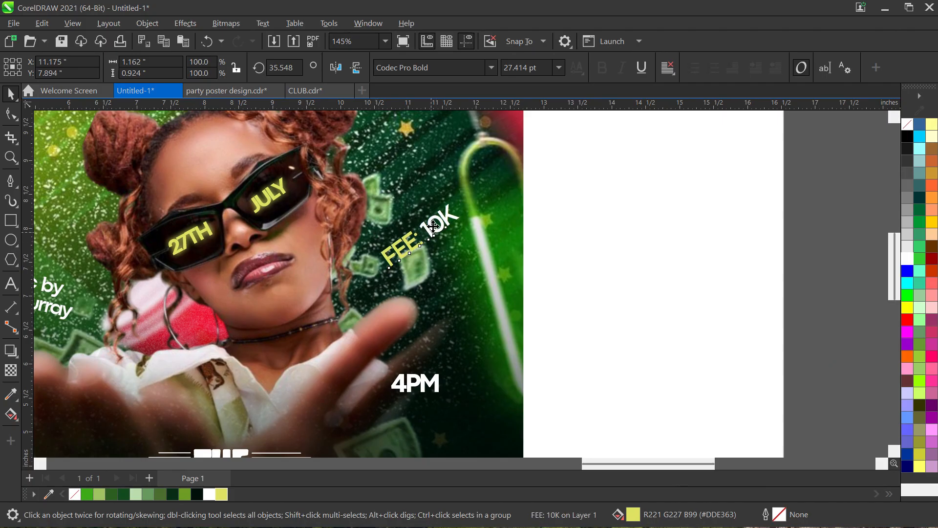
drag(430, 235, 434, 223)
scroll(434, 224, down, 4)
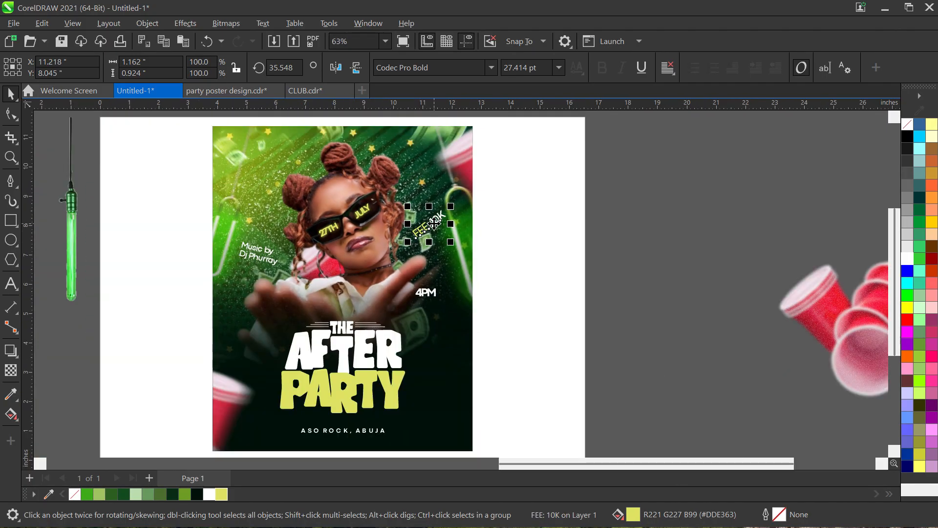
click(552, 265)
- Delete the FEE: 10K text and move 4PM up into its place between the woman's face and the neon lamp
click(437, 226)
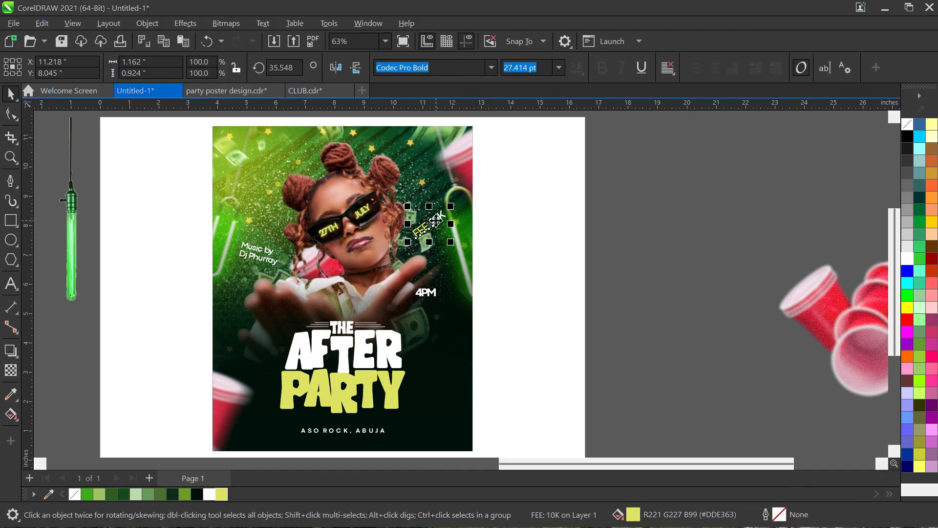
key(Delete)
scroll(428, 304, up, 3)
click(425, 293)
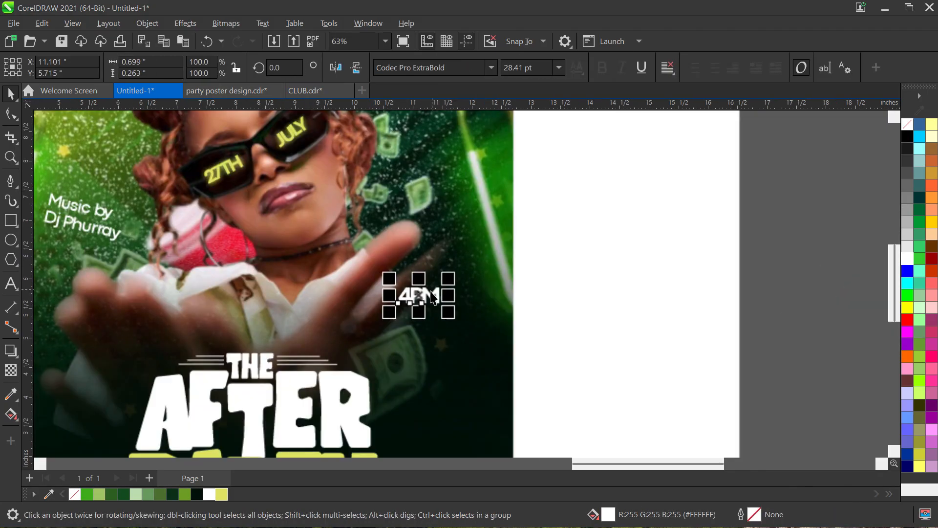
drag(425, 293, 435, 169)
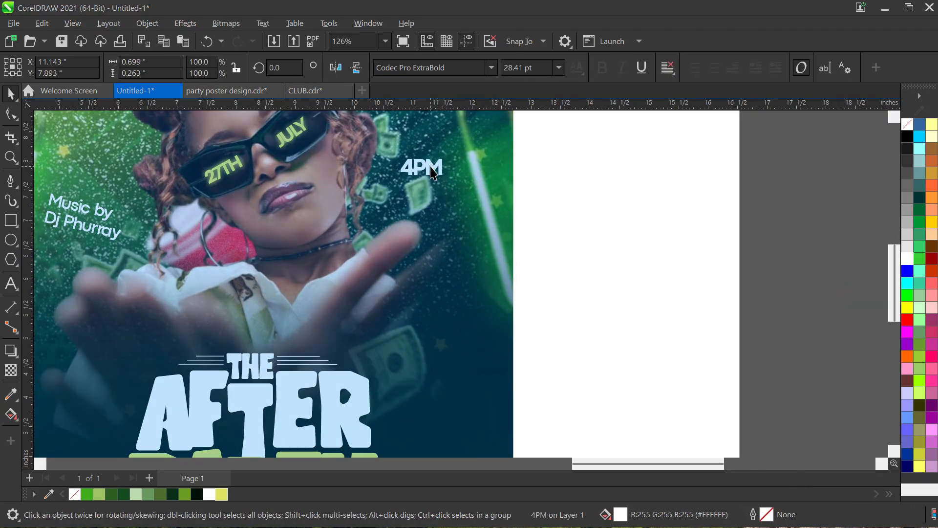
- Colour the line groups on both sides of THE with the title's yellow-green (#DDE363), as outline and fill
scroll(435, 168, down, 2)
scroll(442, 290, down, 2)
scroll(442, 291, up, 2)
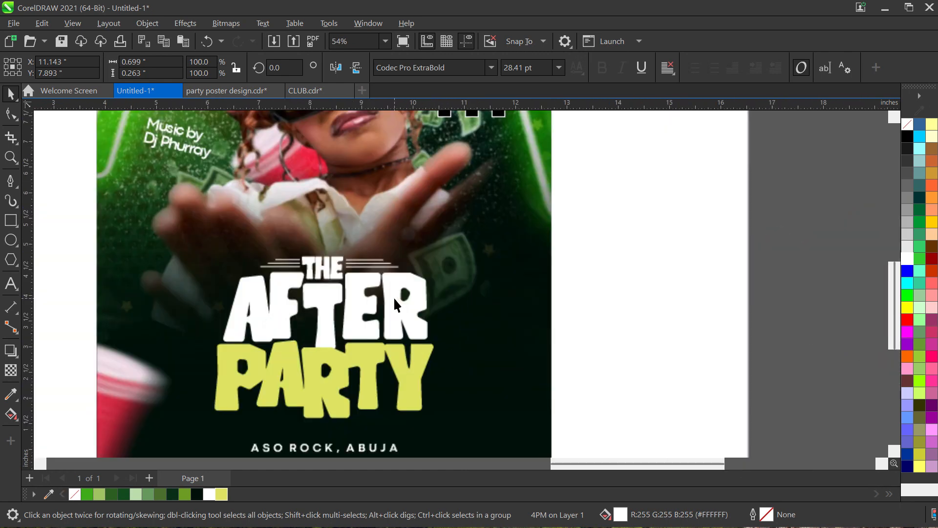
click(383, 281)
scroll(383, 281, up, 1)
shift+click(204, 270)
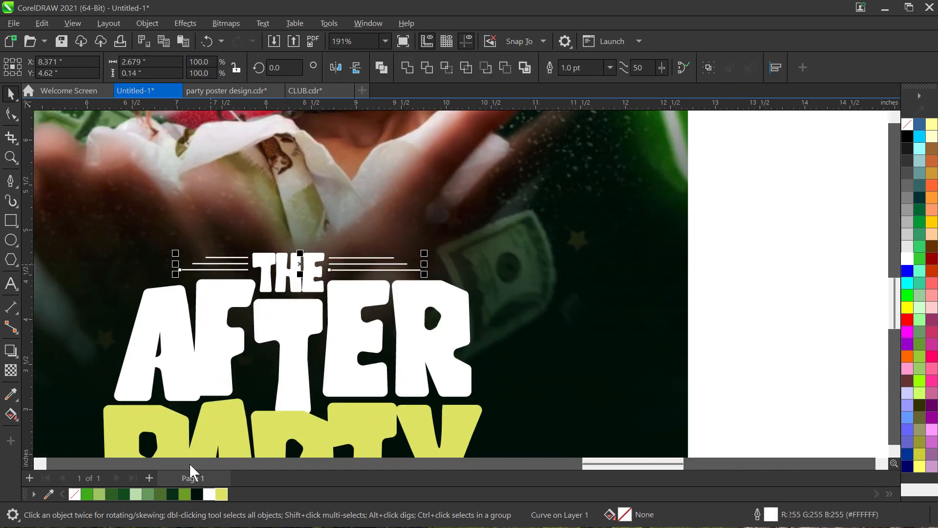
right_click(225, 495)
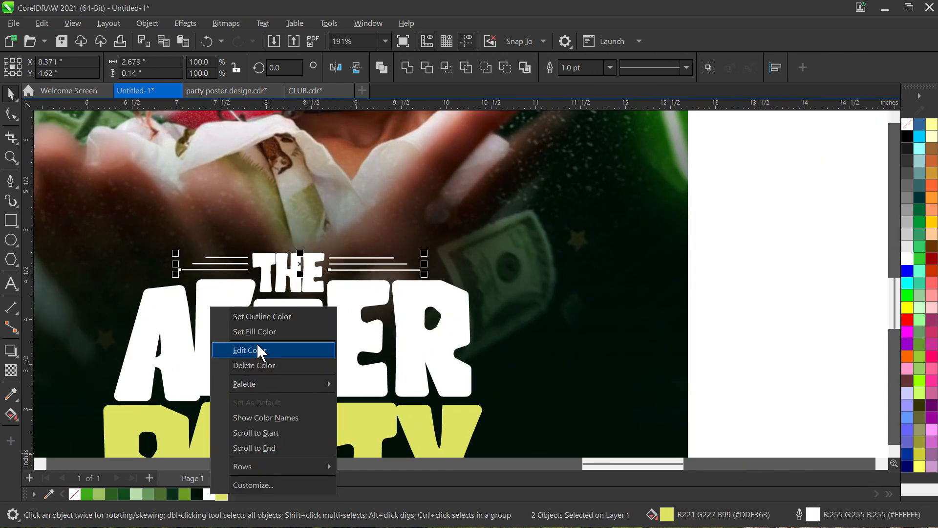
click(264, 315)
click(361, 323)
scroll(378, 274, down, 4)
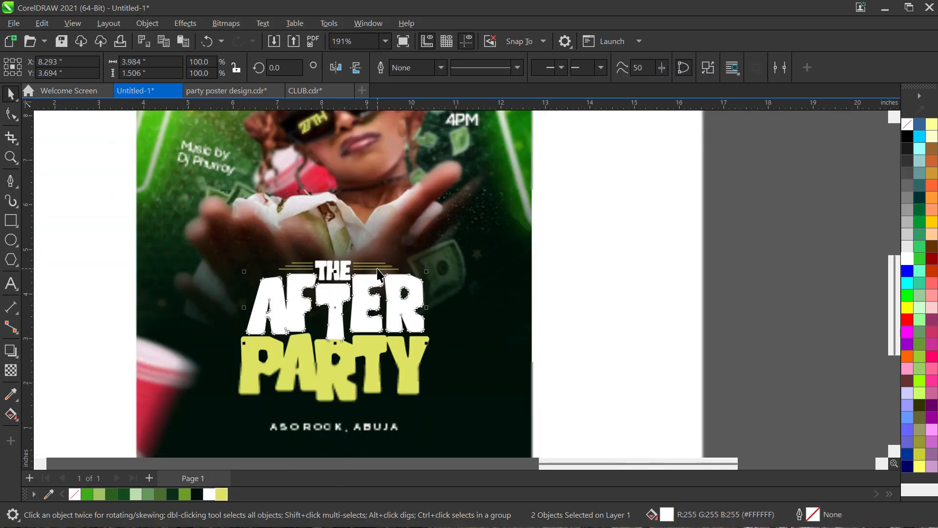
key(Escape)
- Replace the line group before THE with a mirrored copy of the group after it, leaving a small gap from the letter T
scroll(344, 276, up, 2)
scroll(327, 269, up, 2)
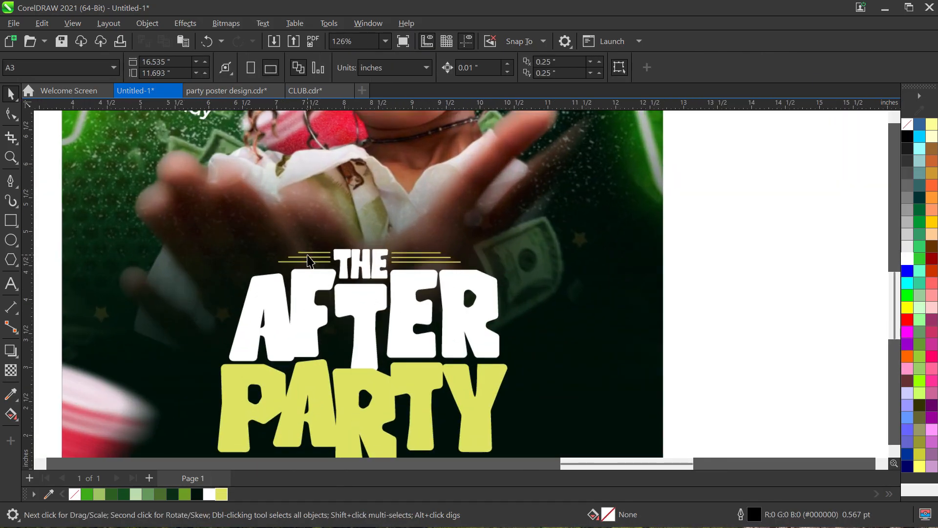
scroll(308, 261, up, 1)
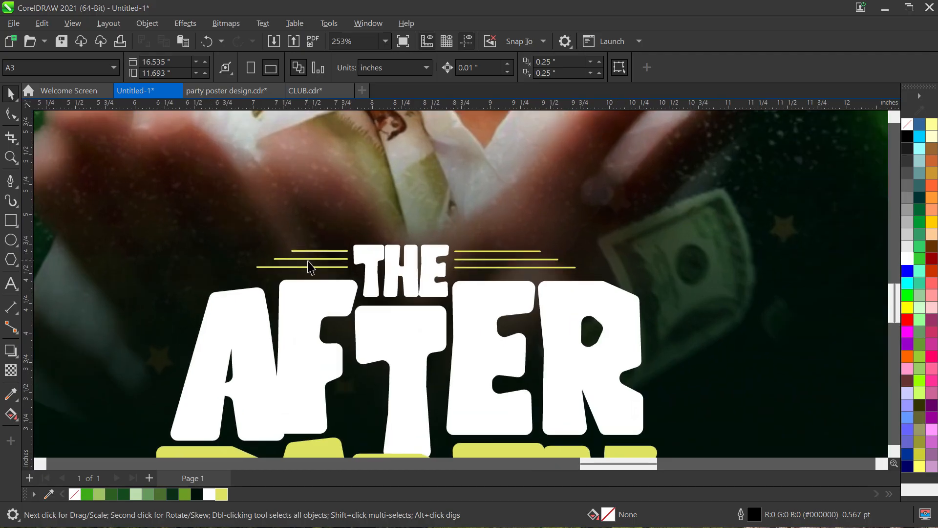
click(308, 261)
scroll(308, 261, up, 1)
key(Delete)
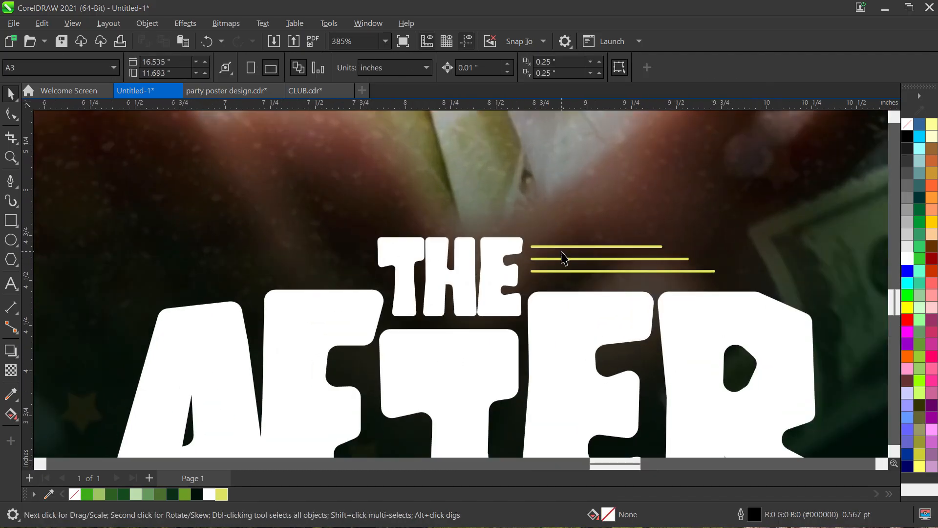
drag(560, 268, 222, 269)
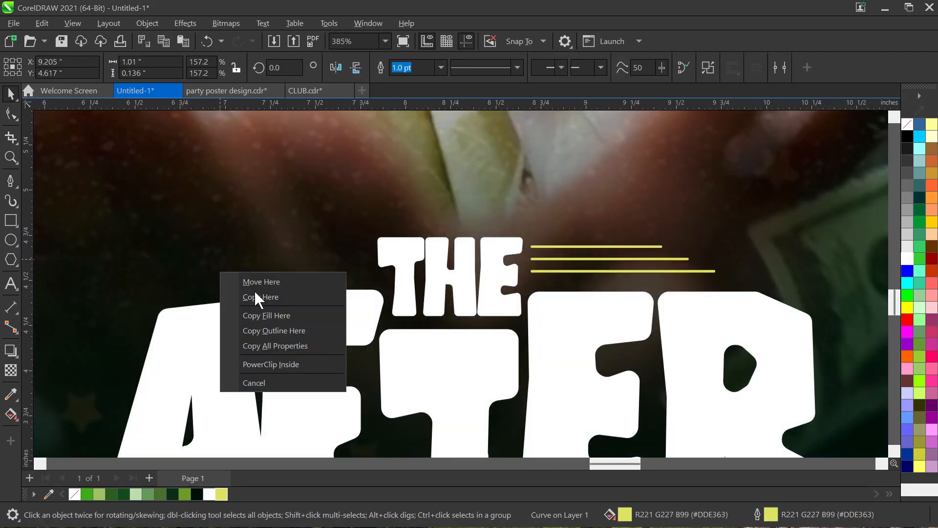
click(255, 295)
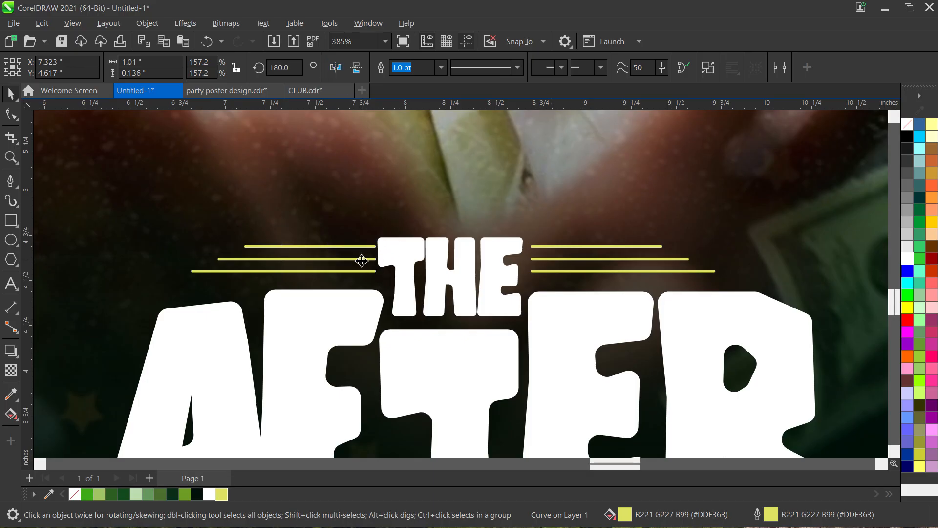
drag(362, 260, 351, 262)
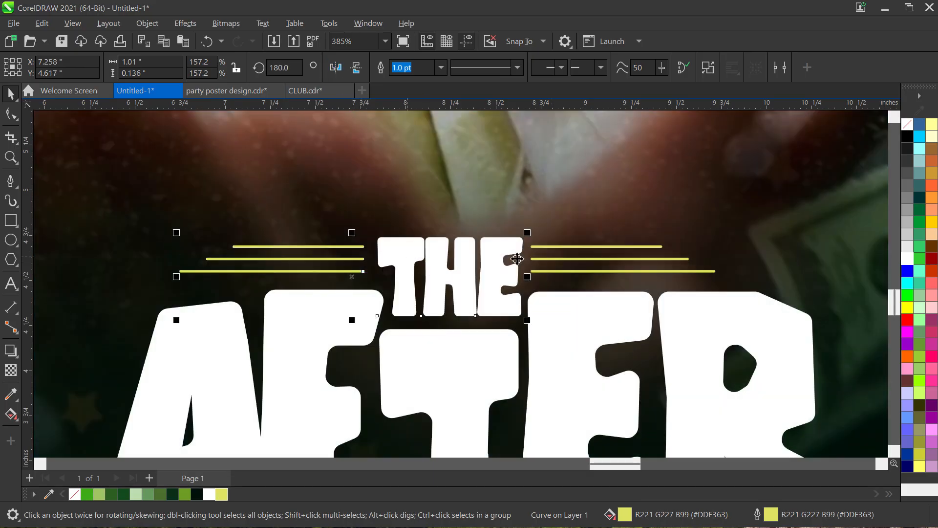
- Distribute THE and its two flanking line groups with equal horizontal spacing
shift+click(543, 258)
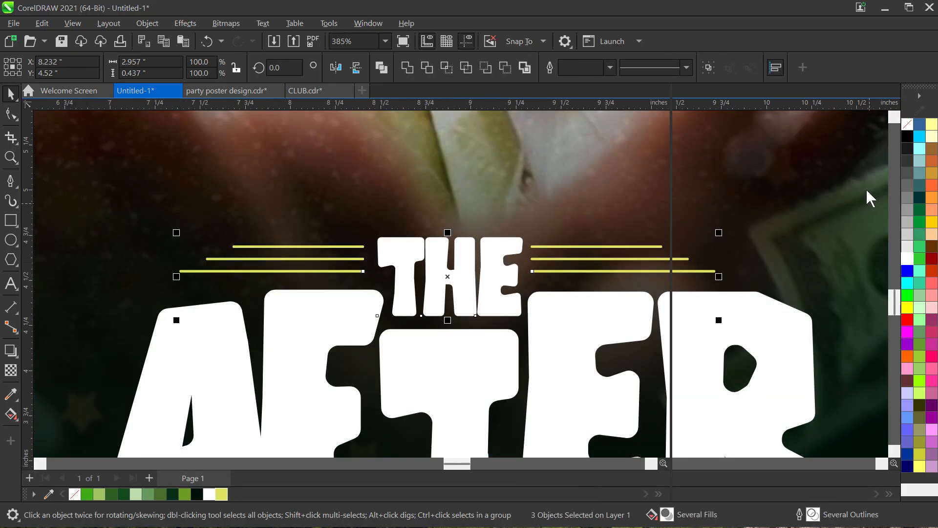
key(ctrl+shift+a)
click(741, 255)
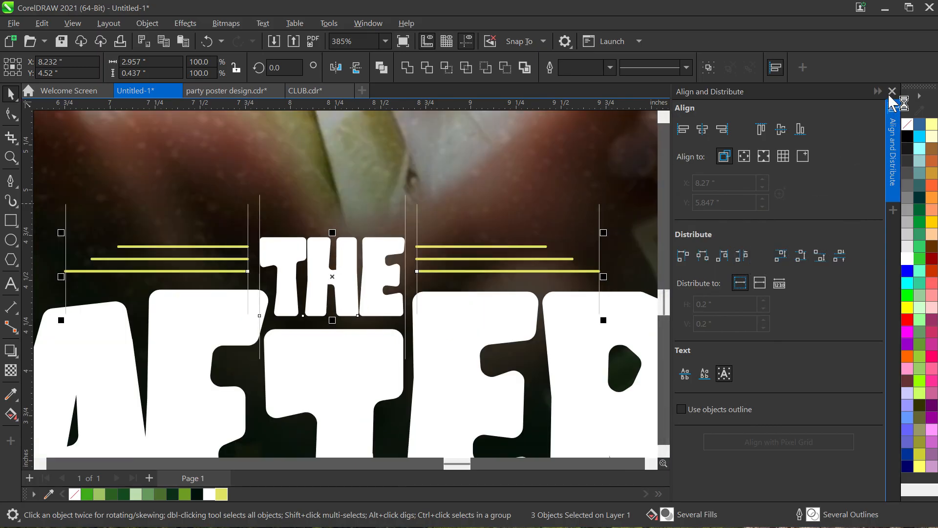
key(ctrl+shift+a)
scroll(434, 256, down, 3)
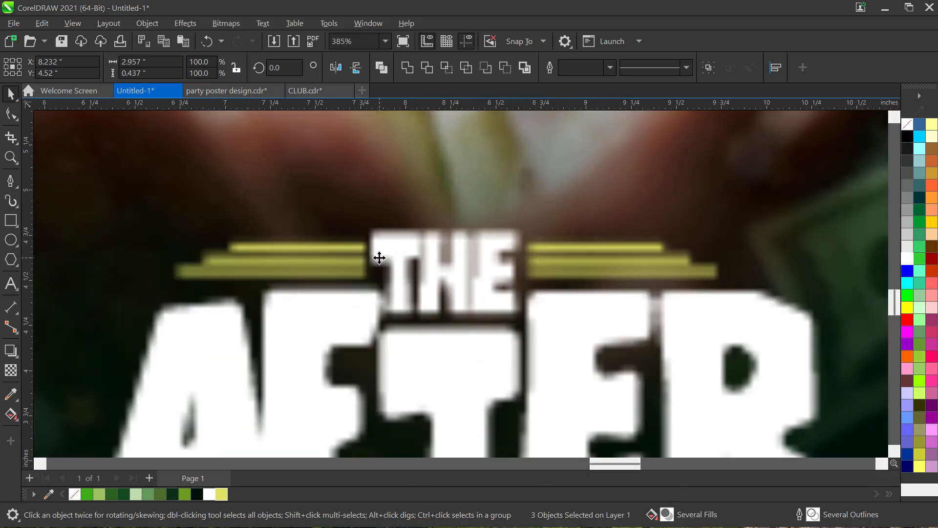
scroll(386, 268, down, 5)
key(Escape)
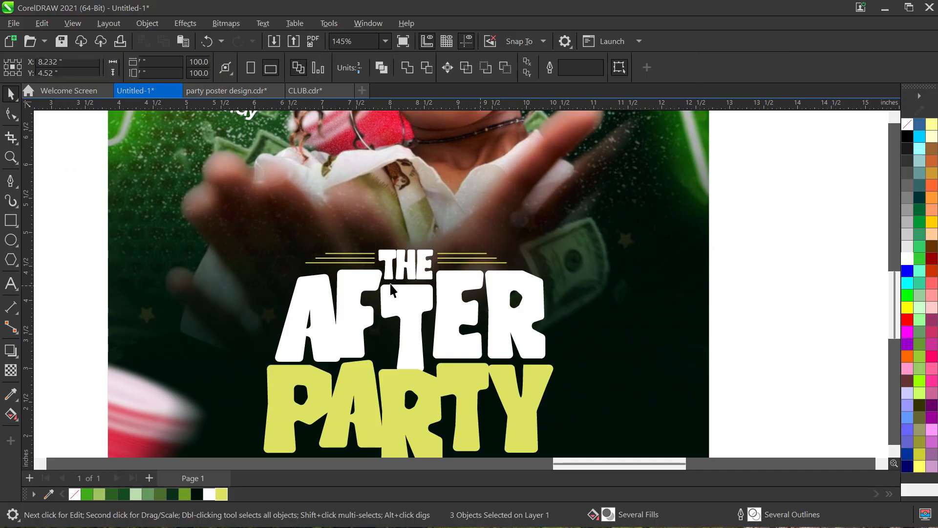
- Move the orange glow and blue light-streak images together from the far pasteboard to either side of the poster
scroll(406, 295, down, 2)
drag(406, 295, 598, 257)
drag(167, 252, 325, 247)
click(171, 199)
shift+click(378, 210)
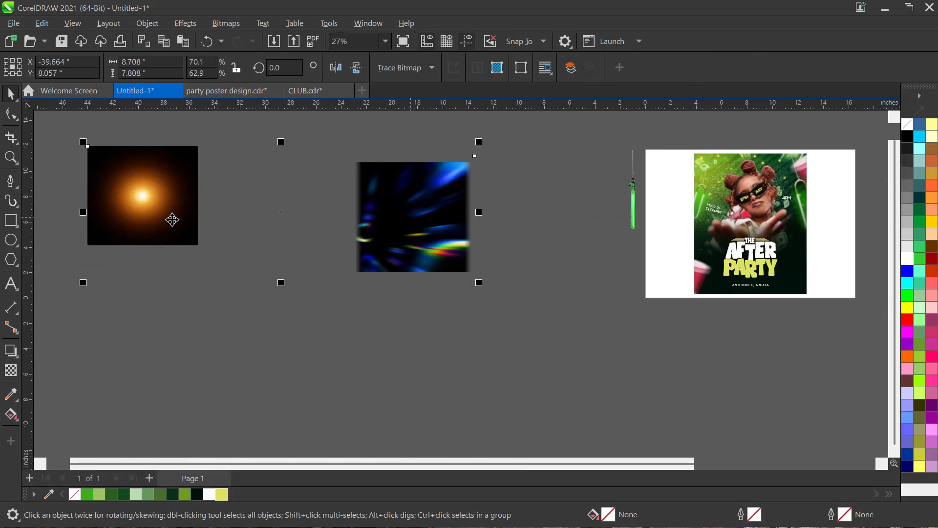
drag(141, 217, 603, 281)
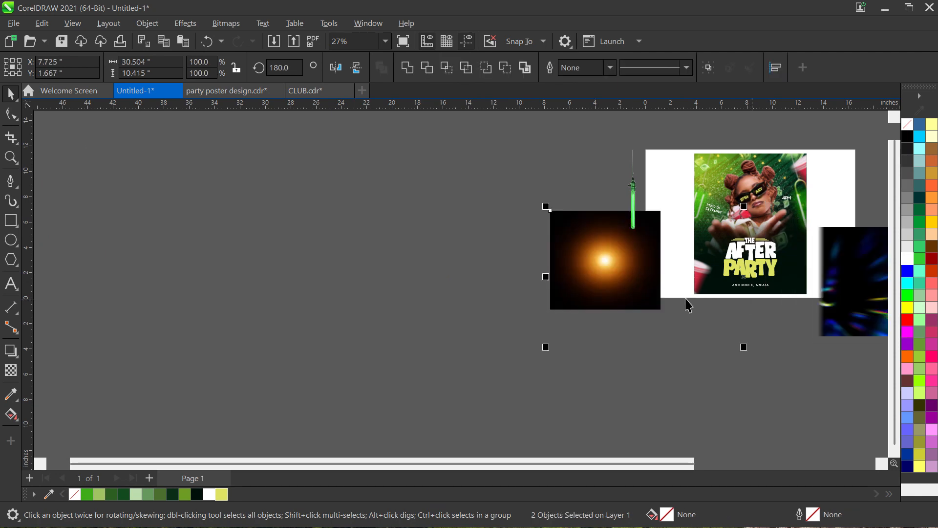
- Centre the orange glow and blue light-streak images on the page and bring both in front of the poster
drag(815, 216, 435, 258)
scroll(435, 258, up, 1)
click(528, 324)
key(p)
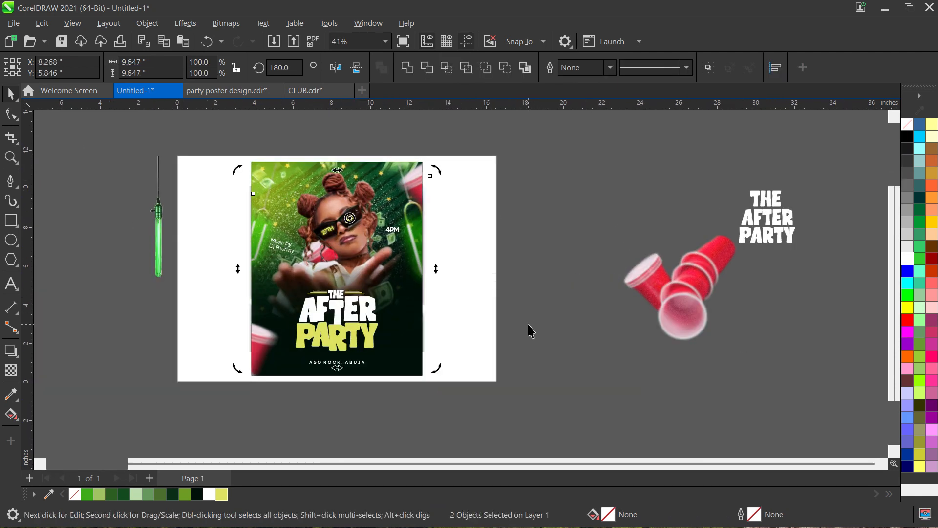
key(shift+Page_Up)
scroll(527, 324, down, 2)
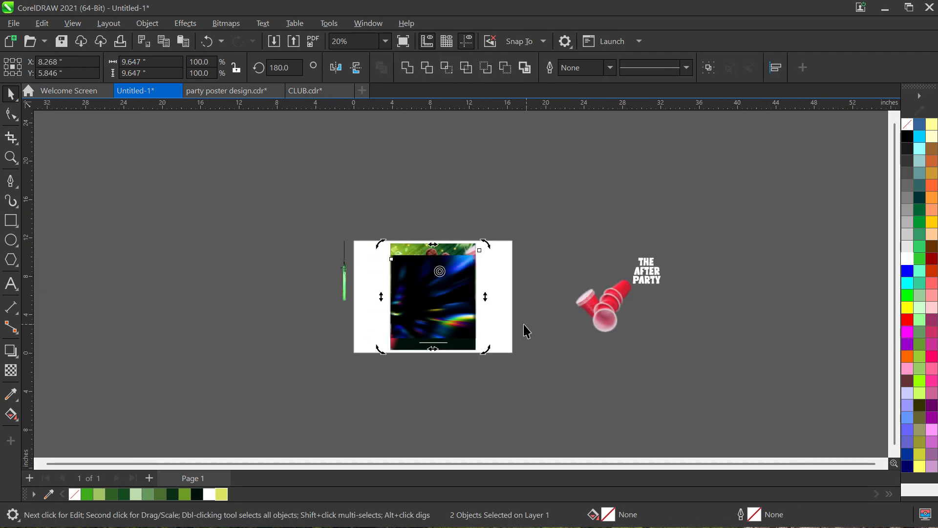
- Separate the two light images, moving the blue streaks beside the poster's left edge and the orange glow beside its right edge
click(523, 324)
drag(454, 313, 328, 322)
scroll(469, 293, up, 2)
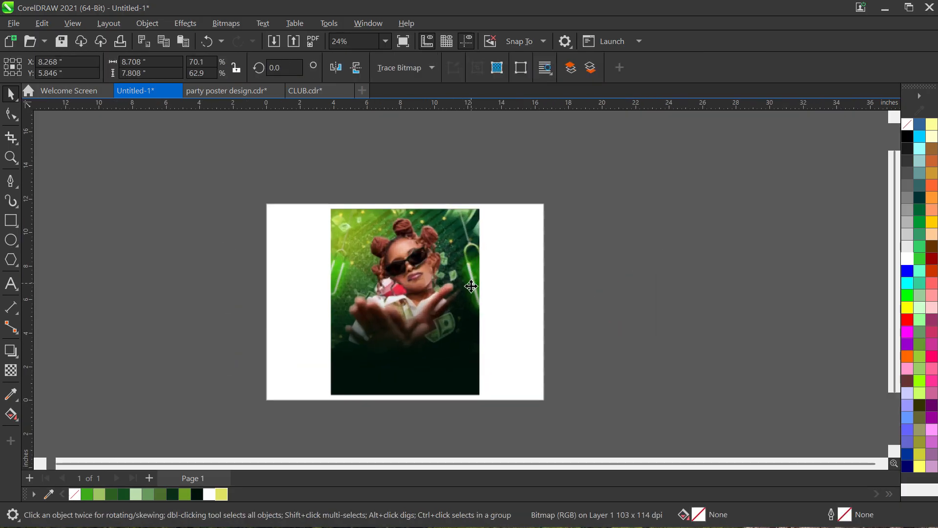
drag(425, 298, 565, 272)
- Turn the orange glow green by setting its Hue to 75 in the Hue/Saturation/Lightness adjustment
key(ctrl+shift+u)
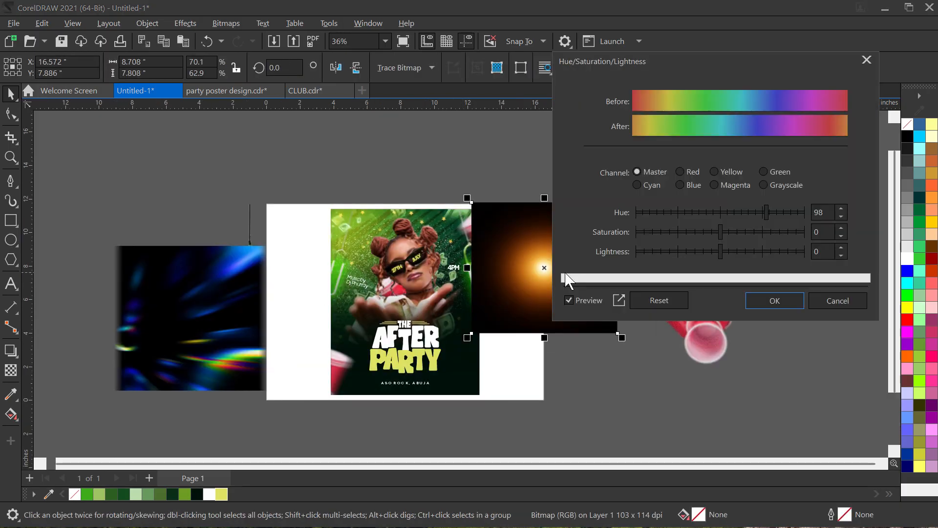
drag(765, 214, 755, 217)
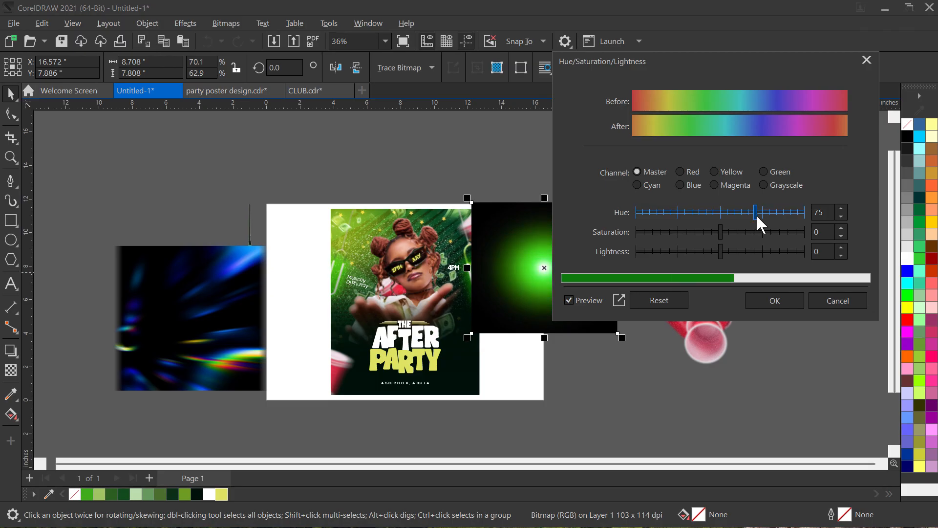
key(Return)
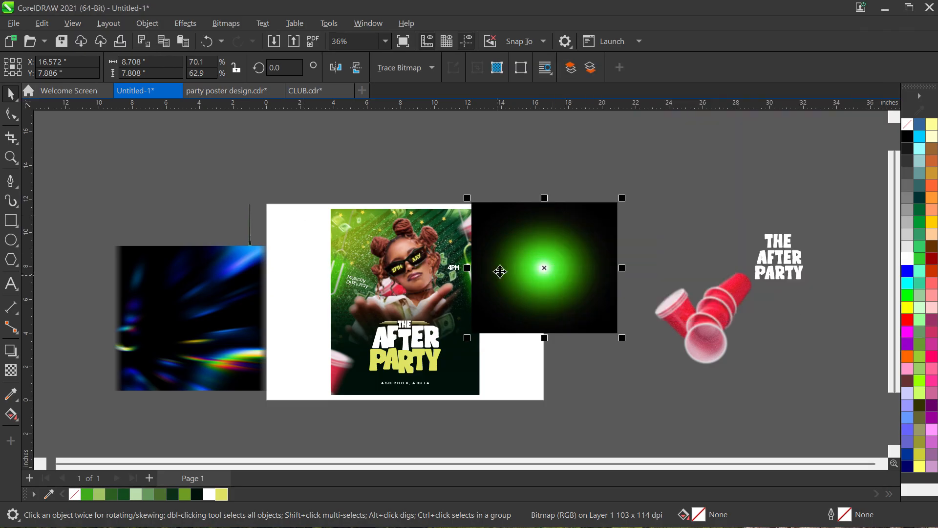
- Place a spare copy of the green glow beside the red cups and move the original over the poster's right side
drag(578, 269, 819, 355)
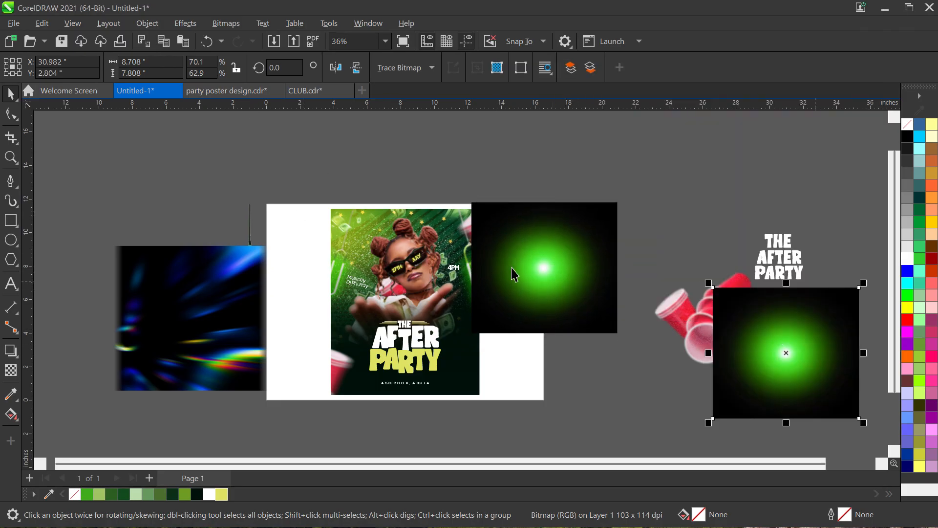
click(511, 268)
drag(560, 278, 496, 268)
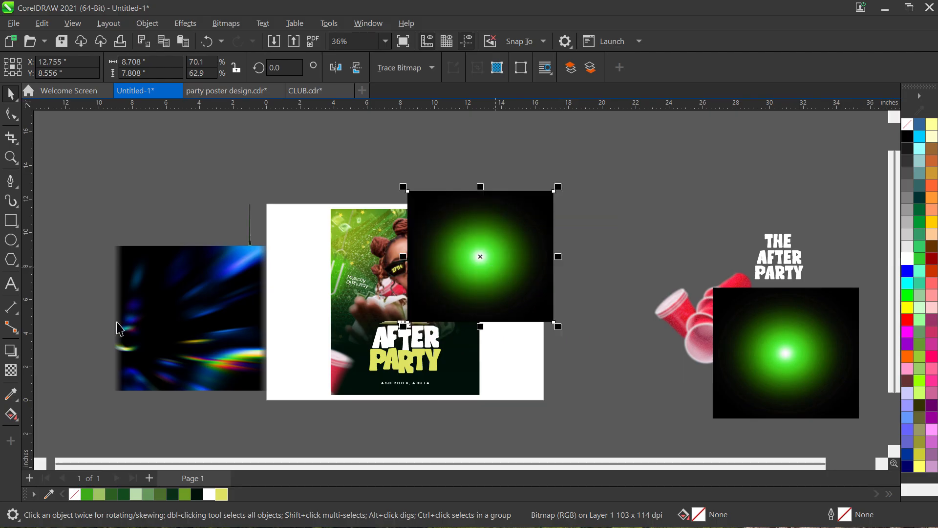
- Set the transparency merge mode of the green glow over the poster to Screen
click(10, 369)
click(214, 67)
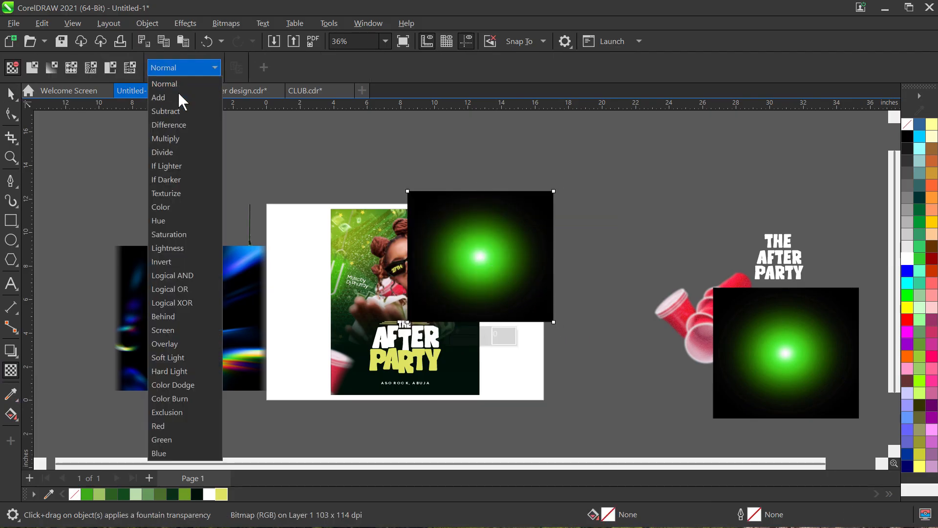
click(174, 331)
click(12, 94)
- Move the green glow over the woman's head and place it behind her in the stacking order
scroll(477, 289, up, 2)
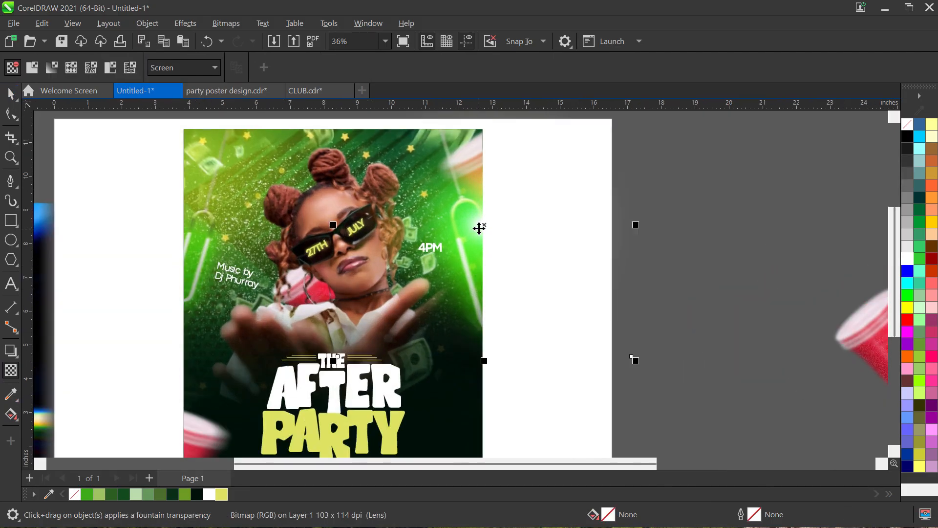
drag(477, 225, 313, 256)
scroll(321, 214, down, 1)
right_click(297, 180)
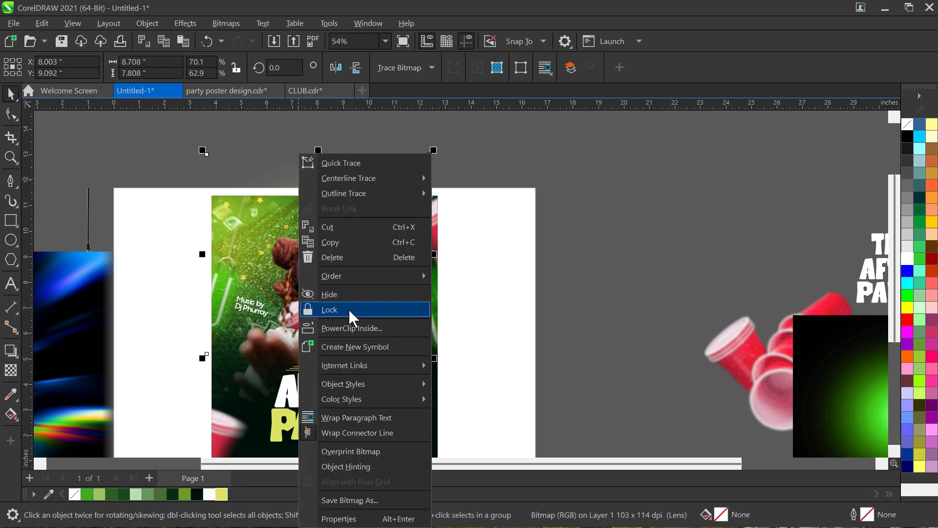
click(349, 327)
click(321, 224)
click(321, 223)
click(325, 234)
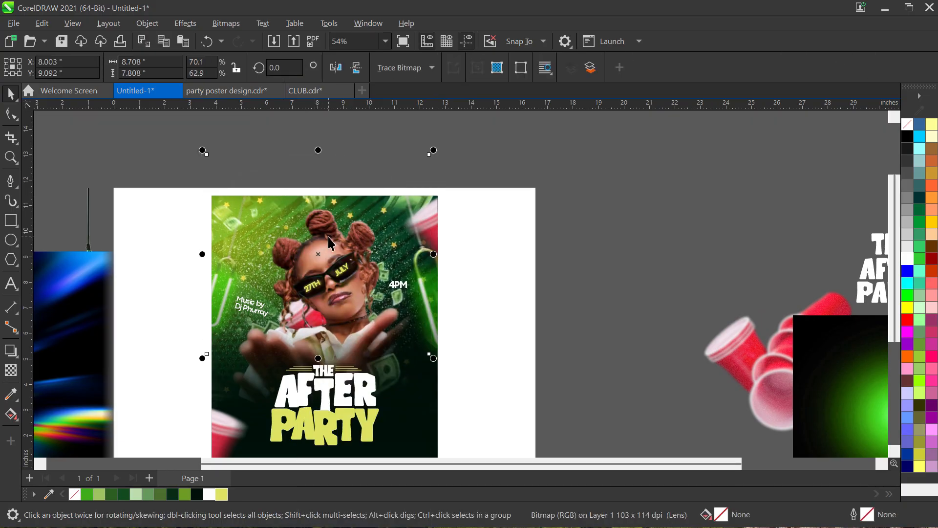
- Copy the green glow slightly lower and to the right over the woman's face and send the copy one level back
scroll(334, 245, up, 1)
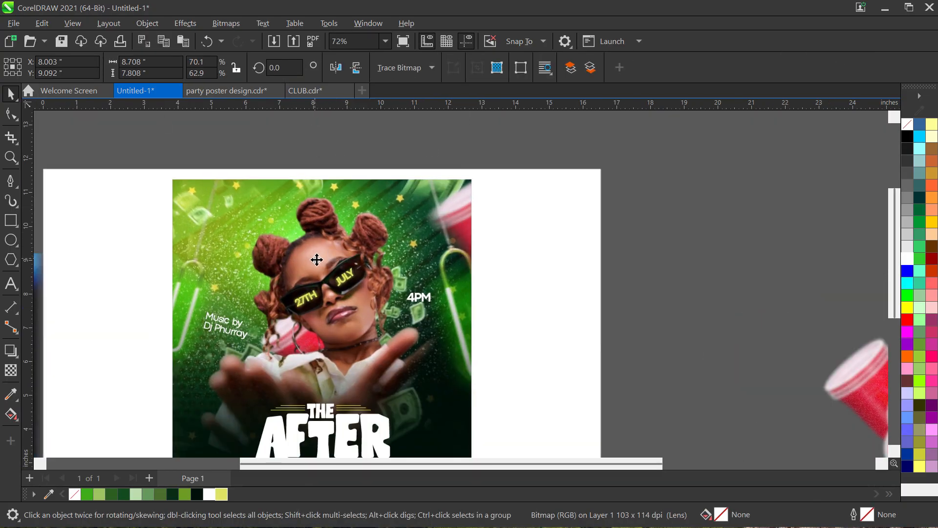
drag(316, 259, 369, 299)
click(380, 296)
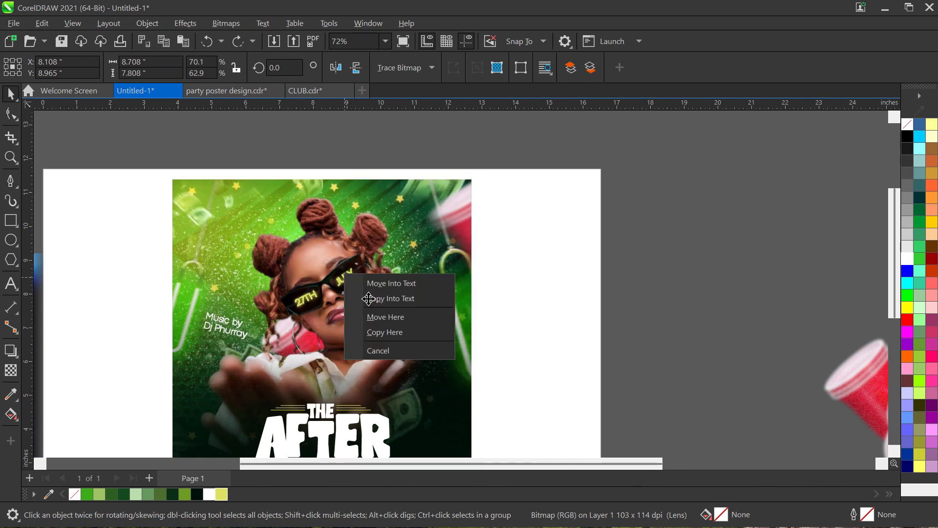
click(386, 333)
key(ctrl+Page_Down)
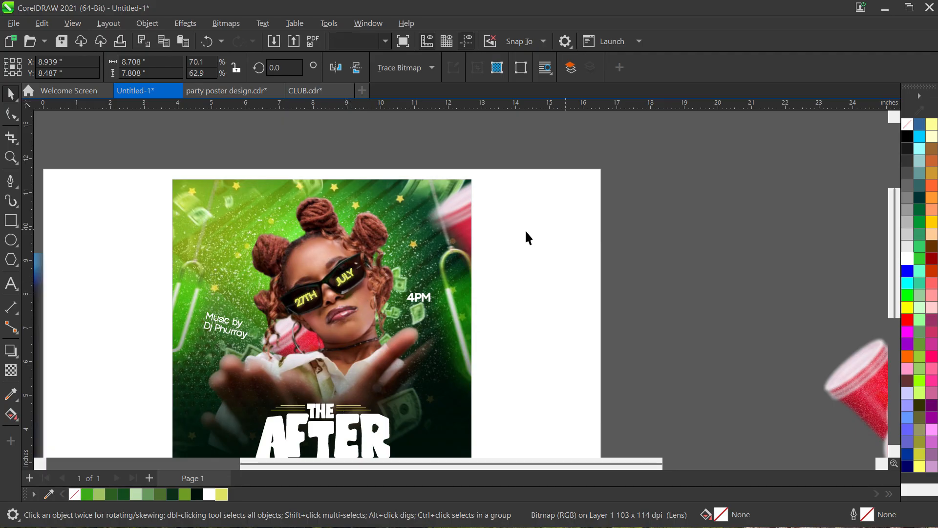
click(482, 255)
click(352, 246)
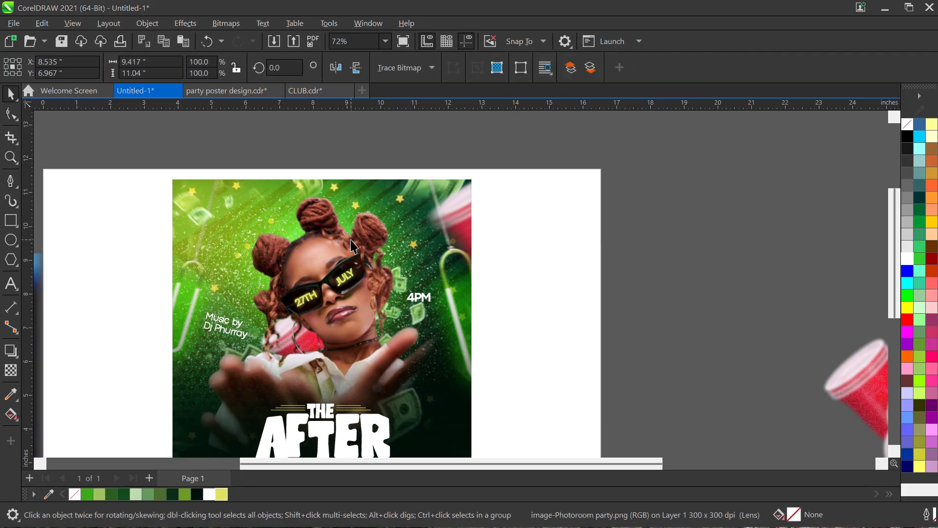
drag(331, 264, 299, 273)
key(ctrl+z)
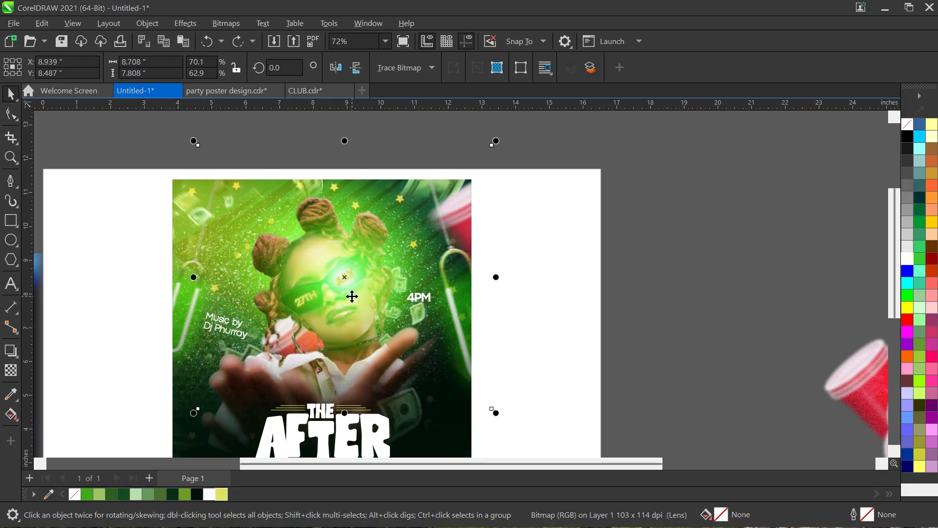
- Move the copied green glow down behind the woman's chin, just above her hands
scroll(351, 297, down, 2)
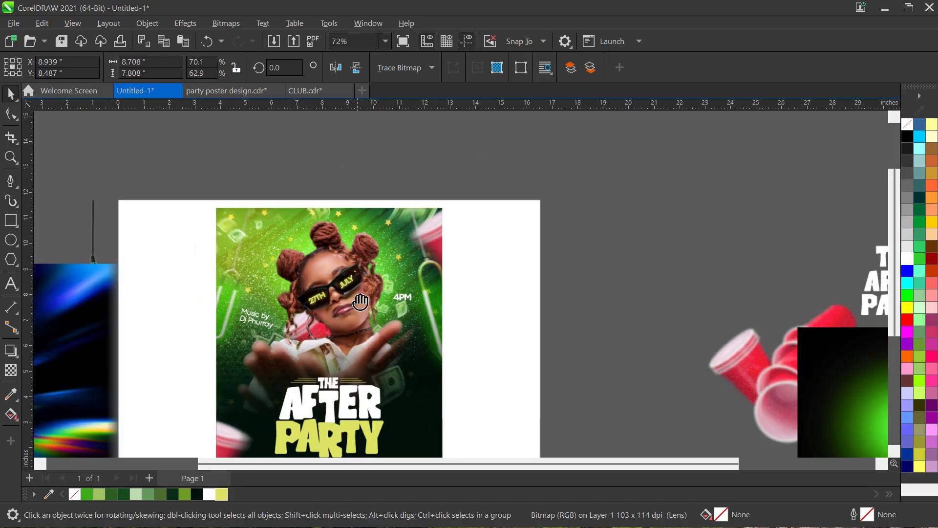
scroll(370, 256, up, 2)
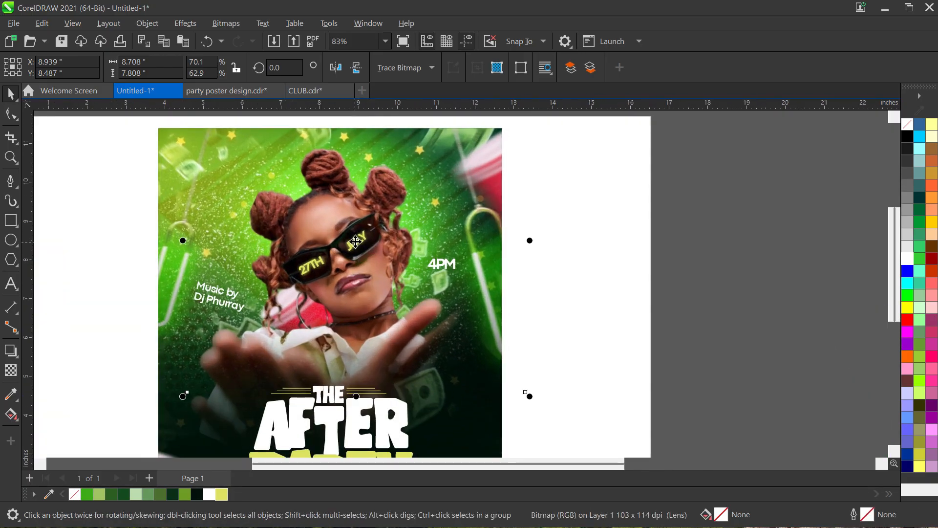
drag(355, 241, 350, 294)
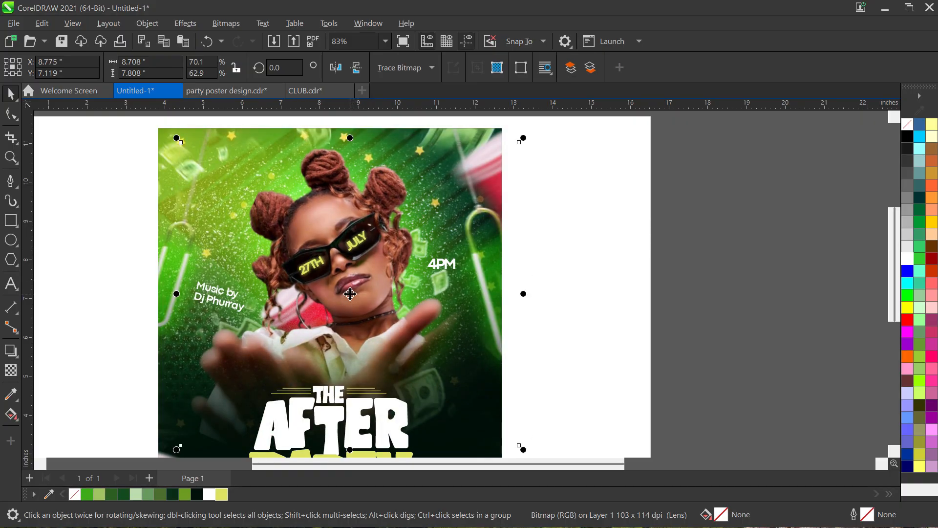
scroll(349, 292, down, 1)
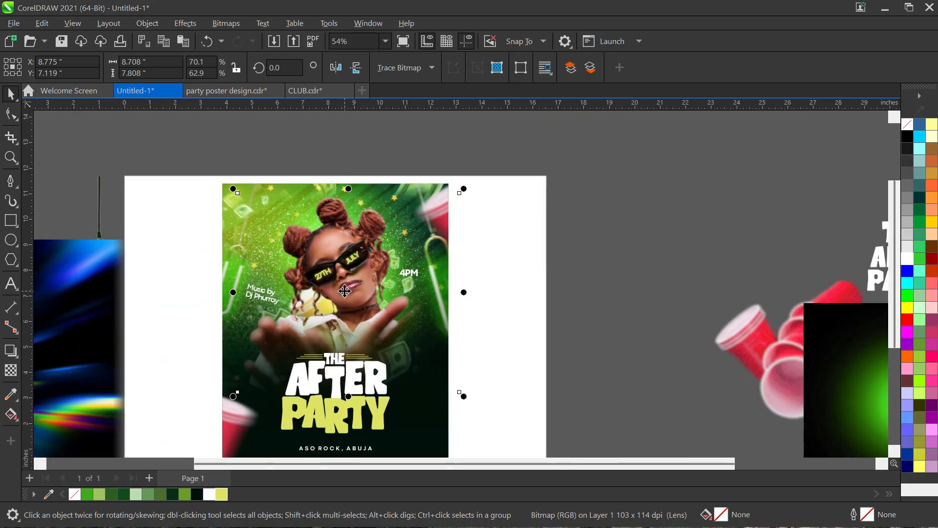
drag(354, 293, 365, 294)
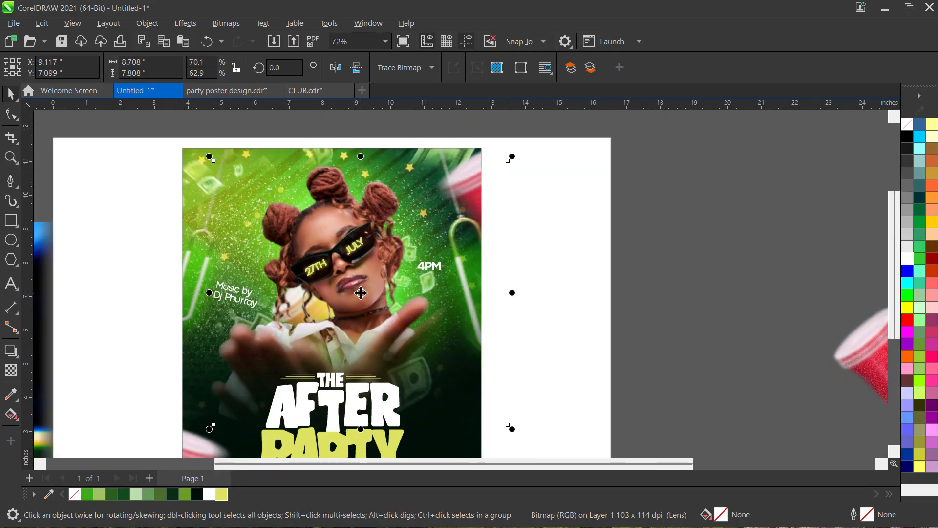
- Duplicate the green glow onto the poster's upper right edge and enlarge the copy to about 10.77 × 9.65 inches
scroll(364, 296, down, 1)
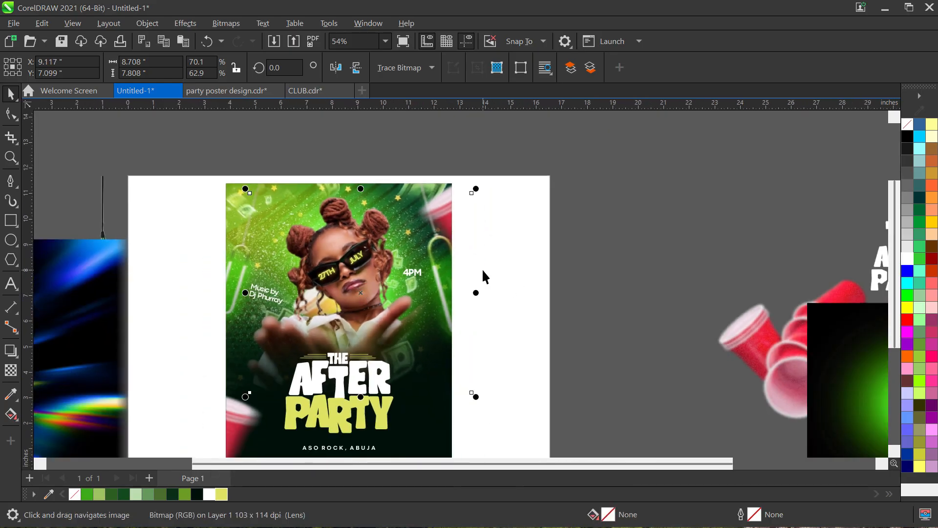
click(481, 277)
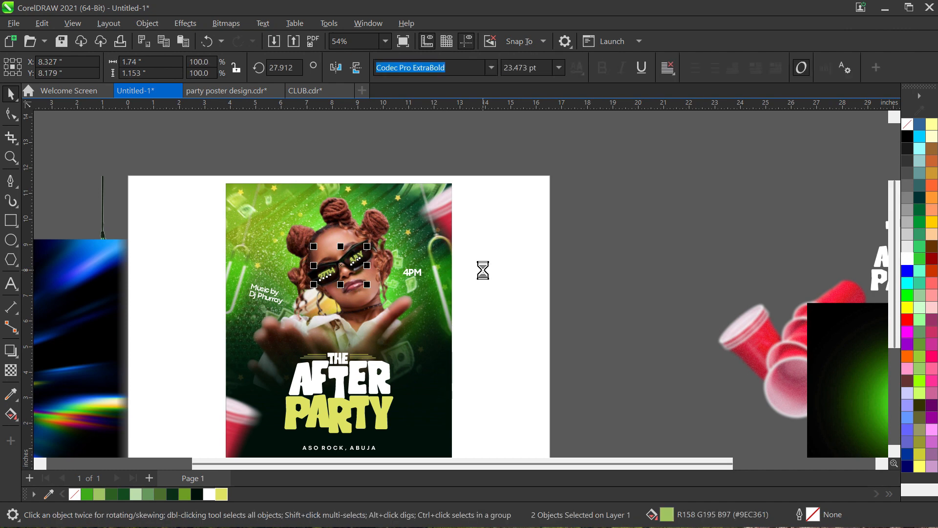
click(405, 239)
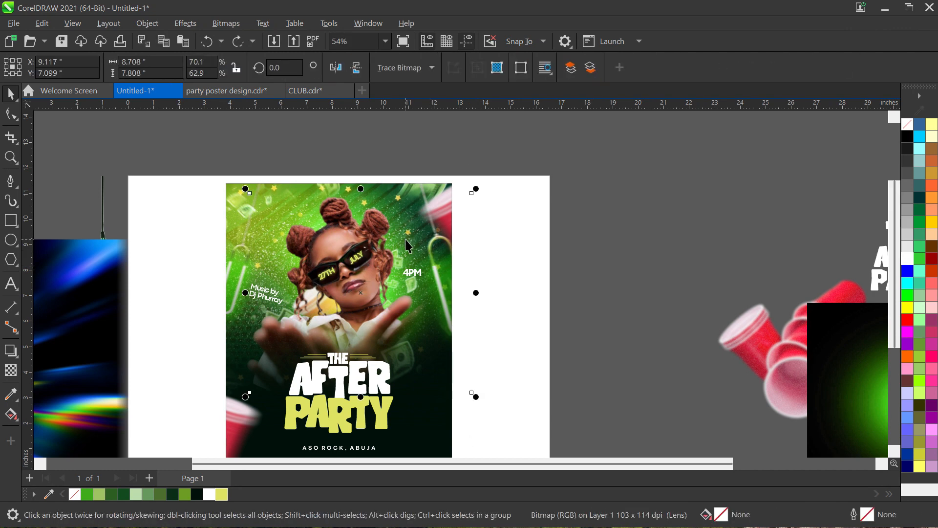
drag(360, 299, 468, 244)
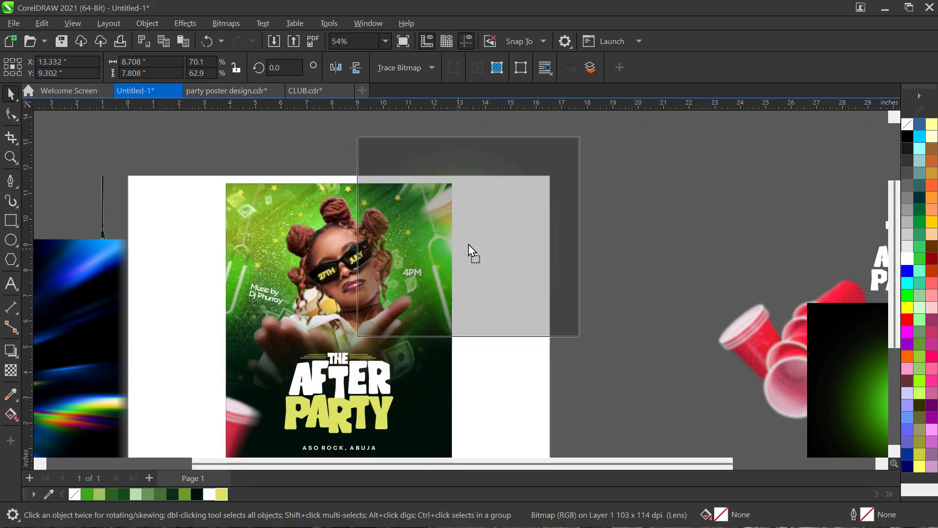
drag(584, 342, 610, 363)
- Copy the enlarged glow to the poster's upper left edge and set that copy's Hue to 51
drag(469, 238, 209, 250)
click(223, 260)
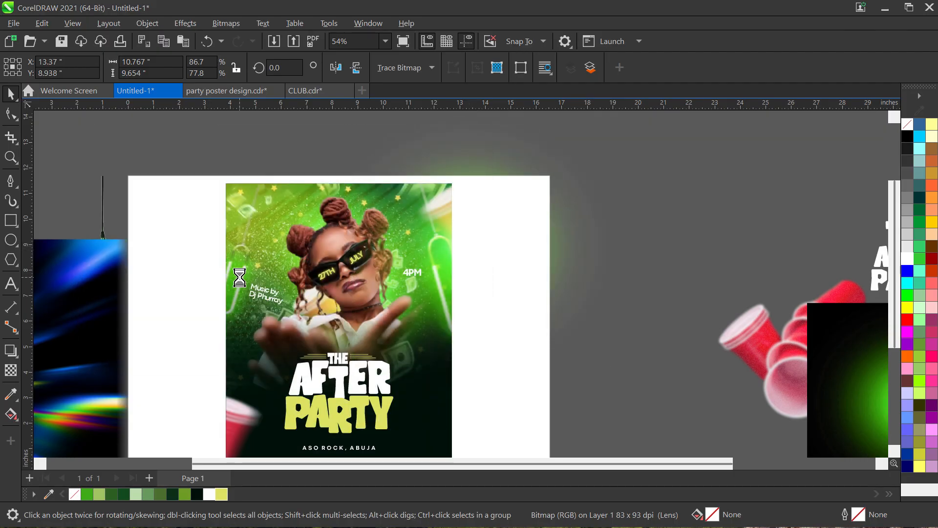
key(ctrl+shift+u)
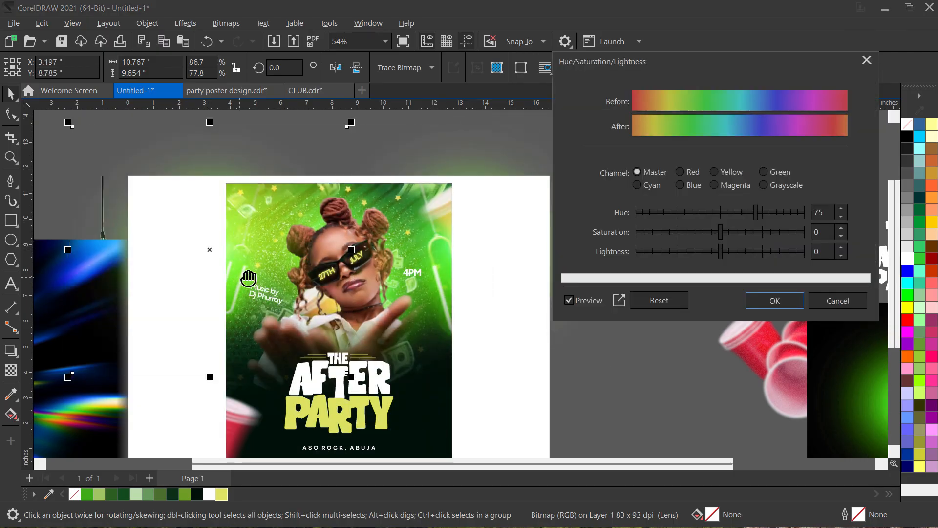
click(744, 213)
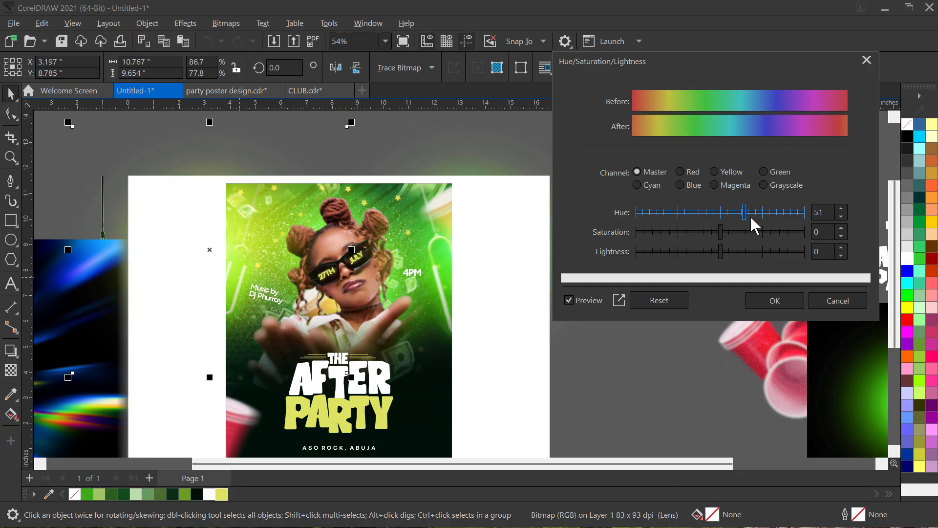
click(774, 300)
- Enlarge and reposition the yellow-green glow over the poster's upper left area, behind the woman
drag(252, 244, 221, 256)
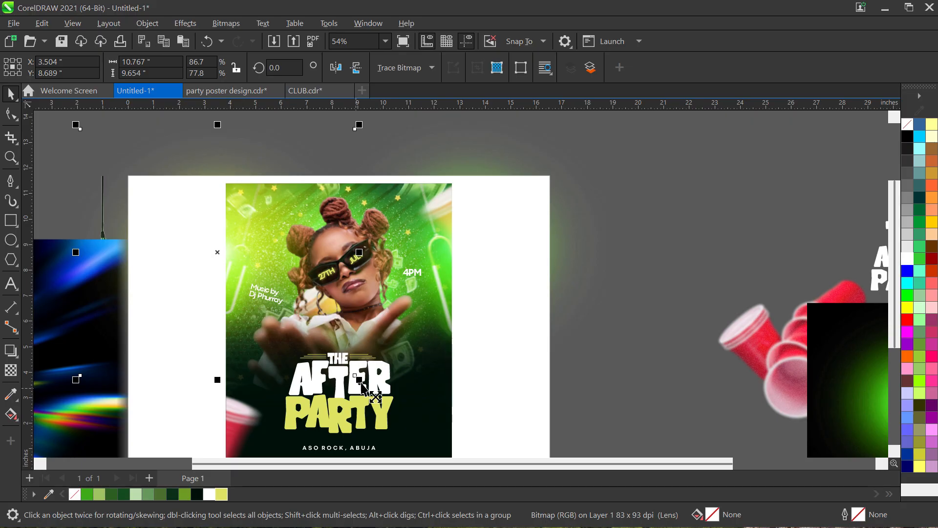
drag(362, 386, 415, 420)
drag(303, 264, 283, 244)
right_click(284, 245)
click(347, 329)
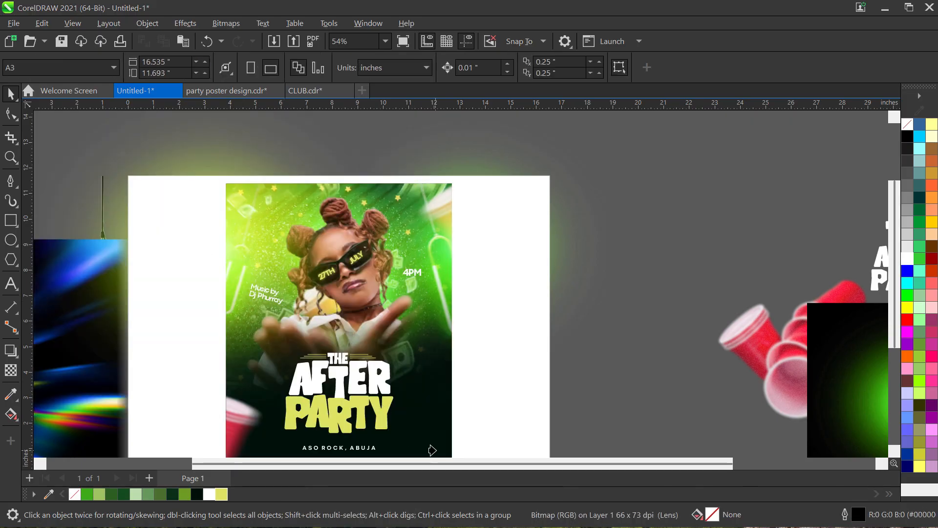
click(432, 447)
- Enlarge the glow at the poster's right edge to about 13.14 × 11.78 inches and set its Hue to 1
click(454, 256)
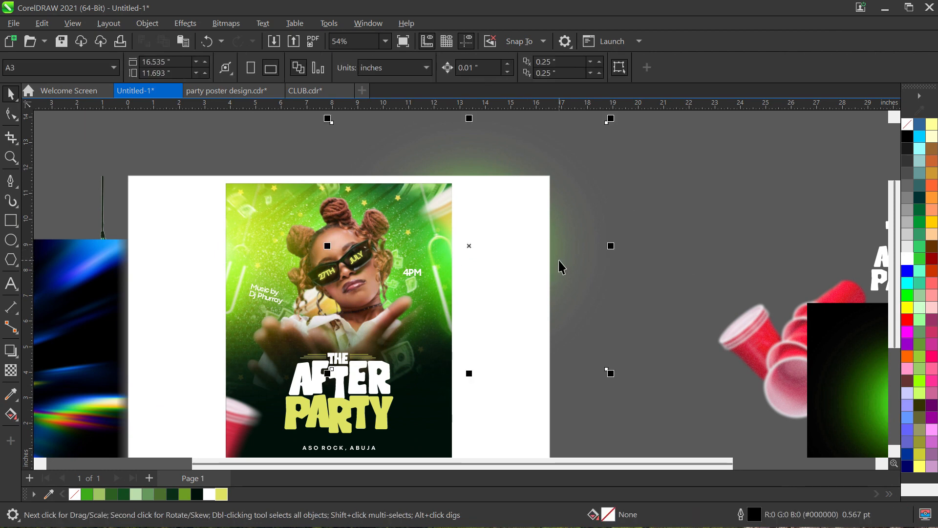
drag(610, 373, 636, 389)
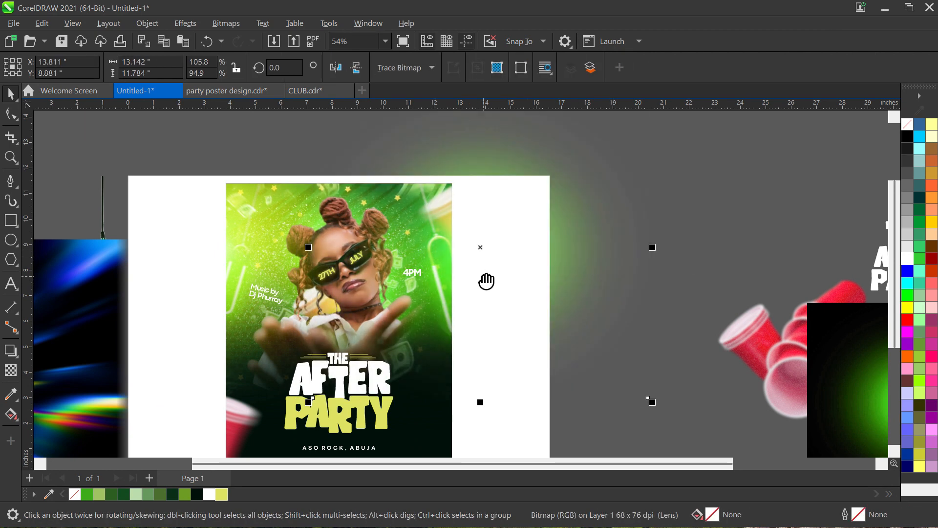
key(ctrl+shift+u)
drag(756, 212, 735, 210)
click(721, 214)
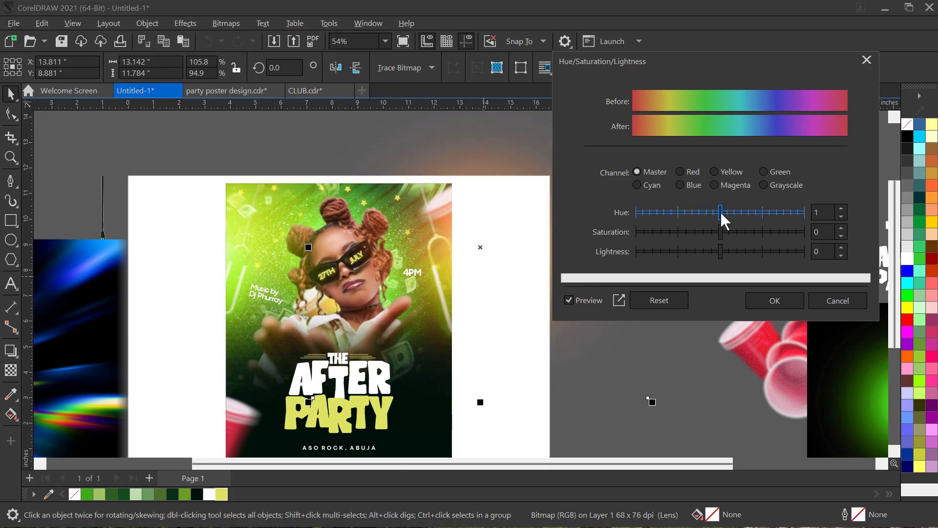
click(772, 300)
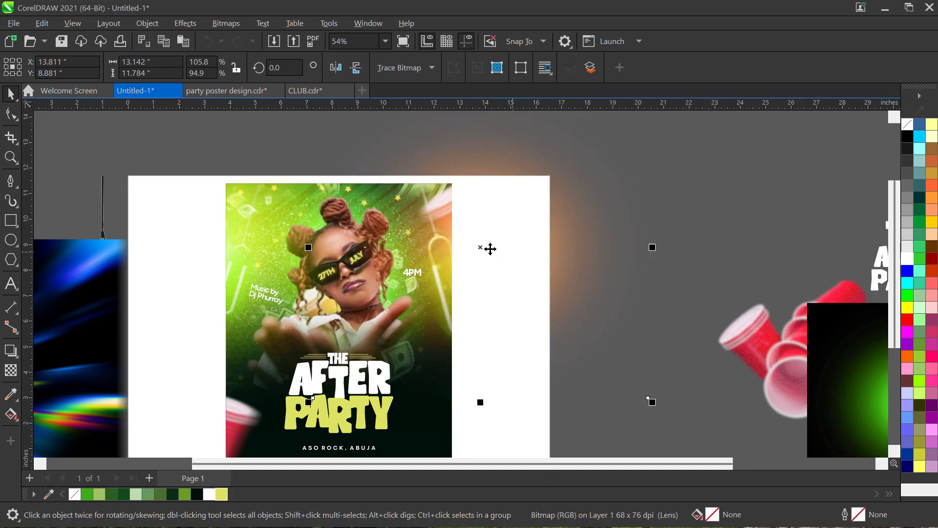
- PowerClip the orange glow inside the poster rectangle
right_click(490, 249)
click(561, 330)
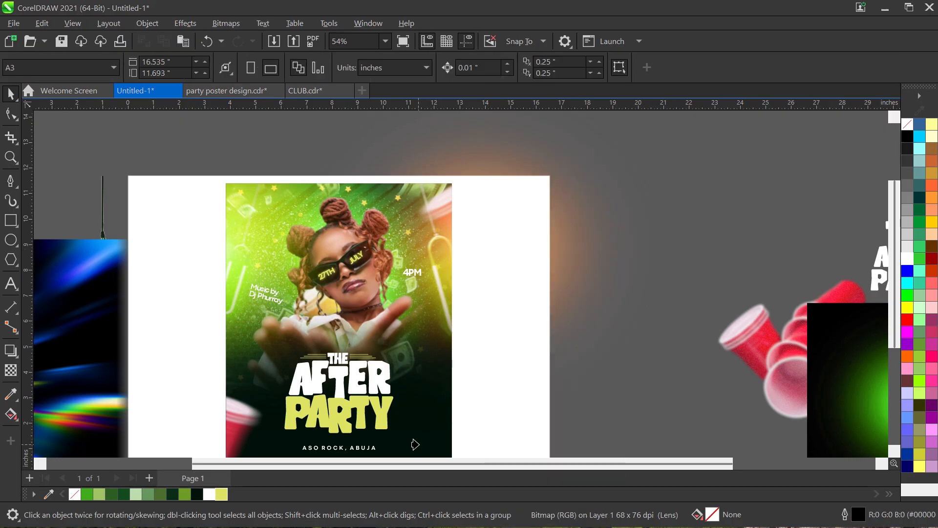
click(266, 444)
- Select the poster's text and title objects together and PowerClip them inside the poster rectangle
scroll(377, 240, down, 1)
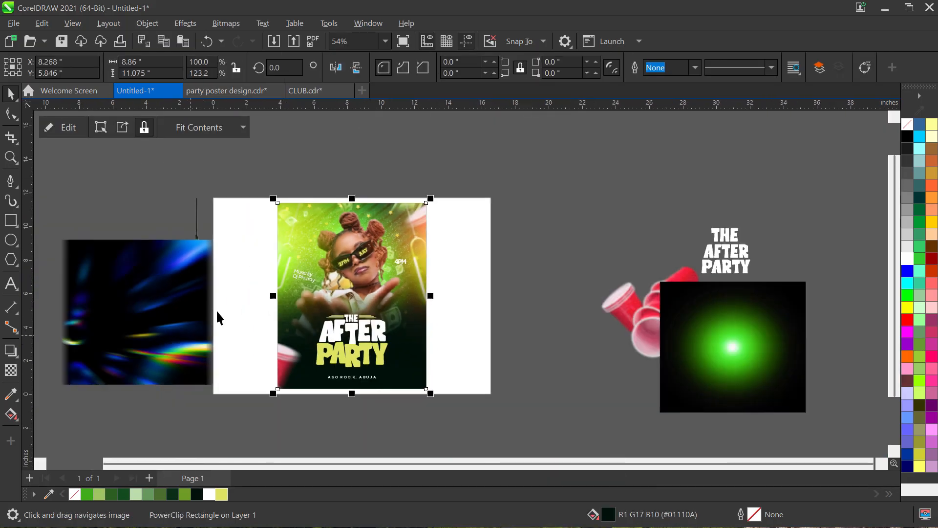
drag(424, 413, 425, 411)
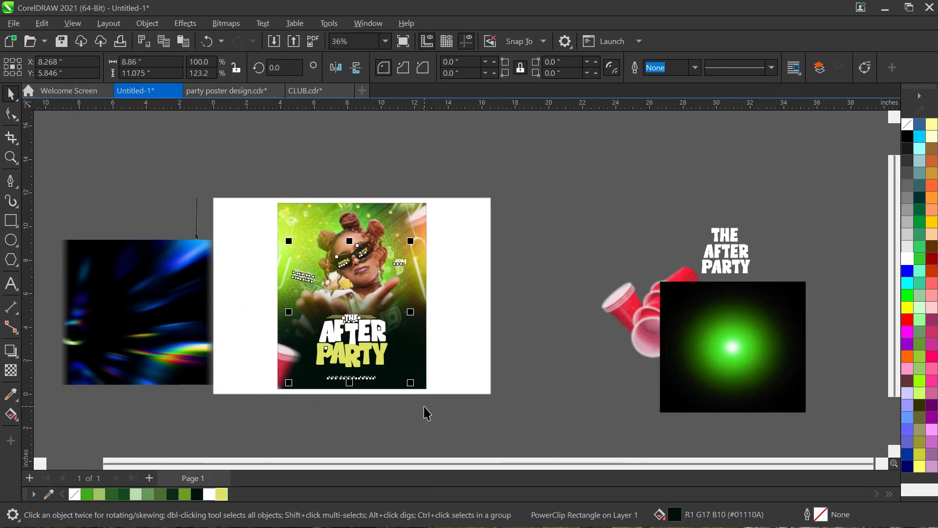
right_click(364, 323)
click(410, 339)
click(413, 338)
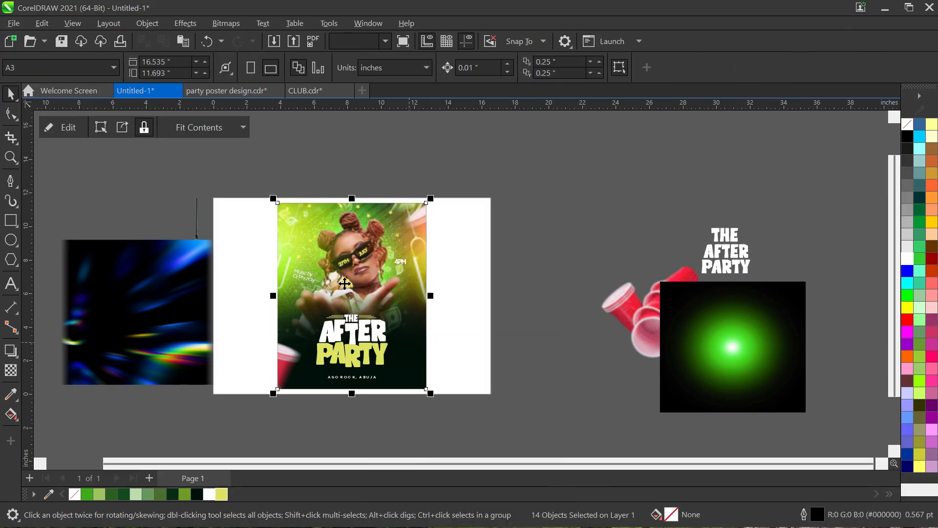
- Centre the blue light-streak image on the page and set its transparency merge mode to Screen
scroll(318, 269, up, 2)
scroll(318, 266, down, 2)
click(209, 306)
key(p)
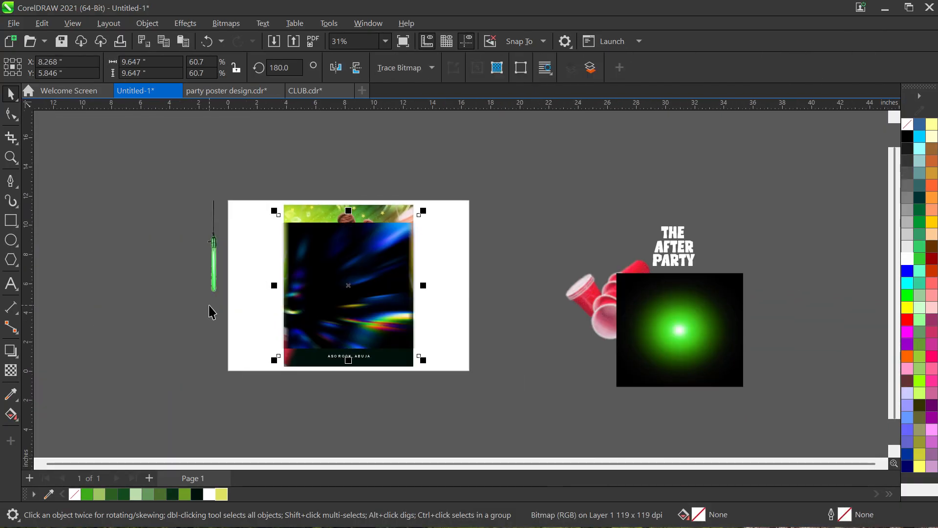
scroll(380, 317, up, 1)
click(11, 370)
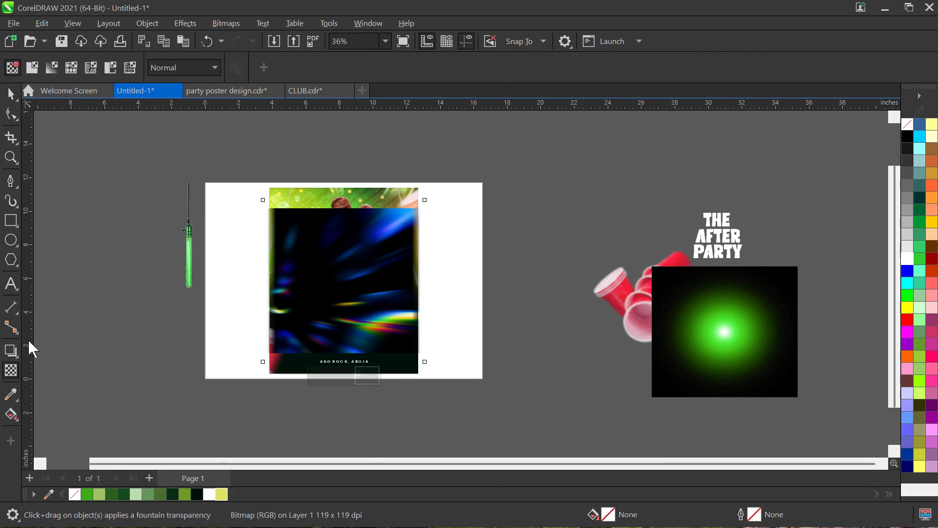
click(176, 67)
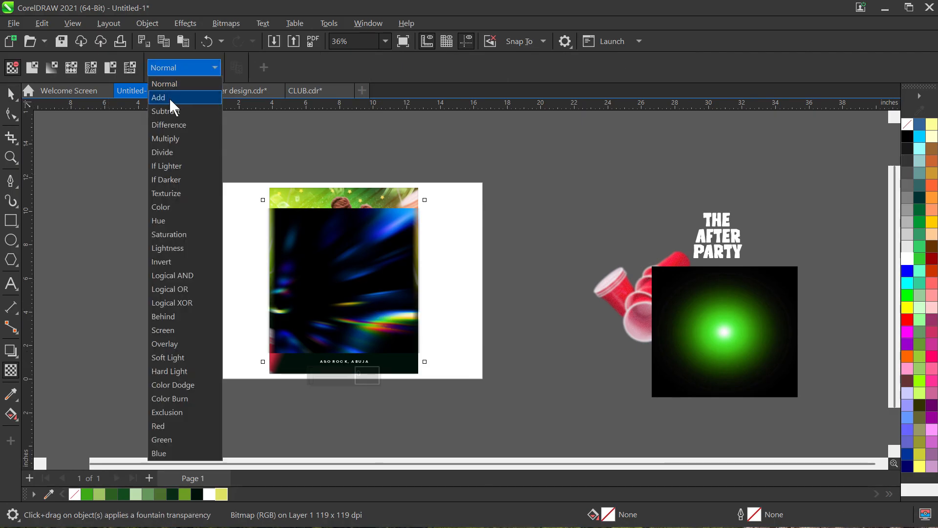
click(11, 93)
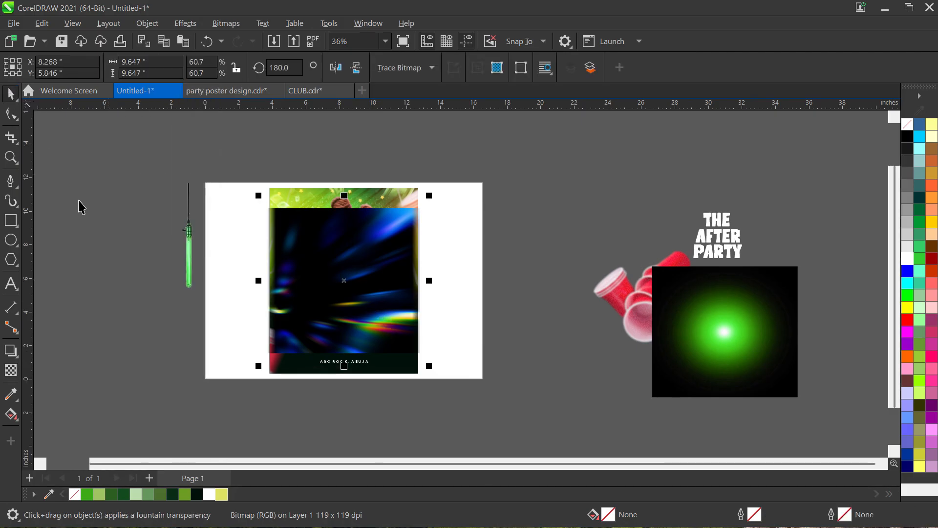
key(space)
click(157, 63)
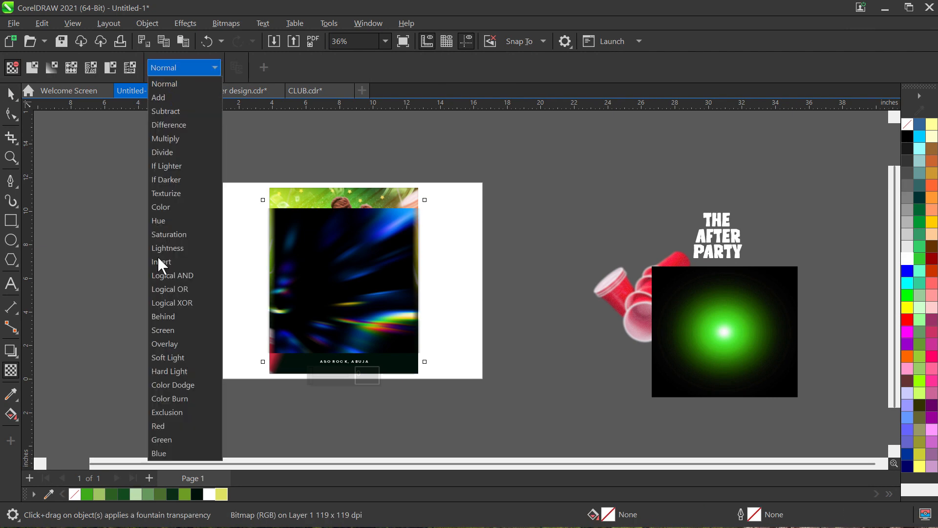
click(190, 328)
click(12, 94)
- Move the light streaks over the poster's upper area and place a spare copy outside the page, above the red cups
drag(397, 298, 397, 247)
scroll(396, 250, up, 2)
drag(408, 294, 422, 287)
click(403, 284)
scroll(427, 305, down, 1)
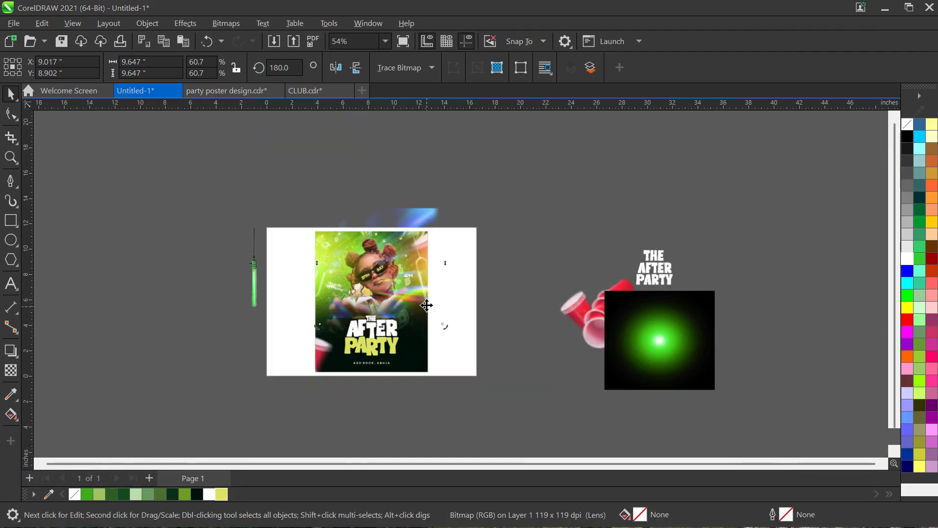
drag(393, 241, 638, 202)
click(663, 229)
- Enlarge the streak image on the poster to about 12.29 × 12.29 inches and rotate it to about 199.3°
click(389, 272)
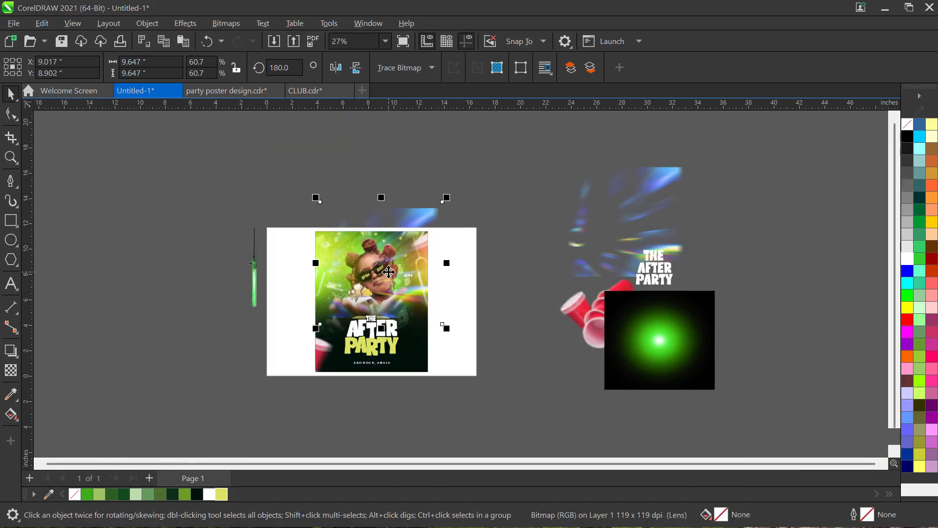
scroll(408, 306, up, 2)
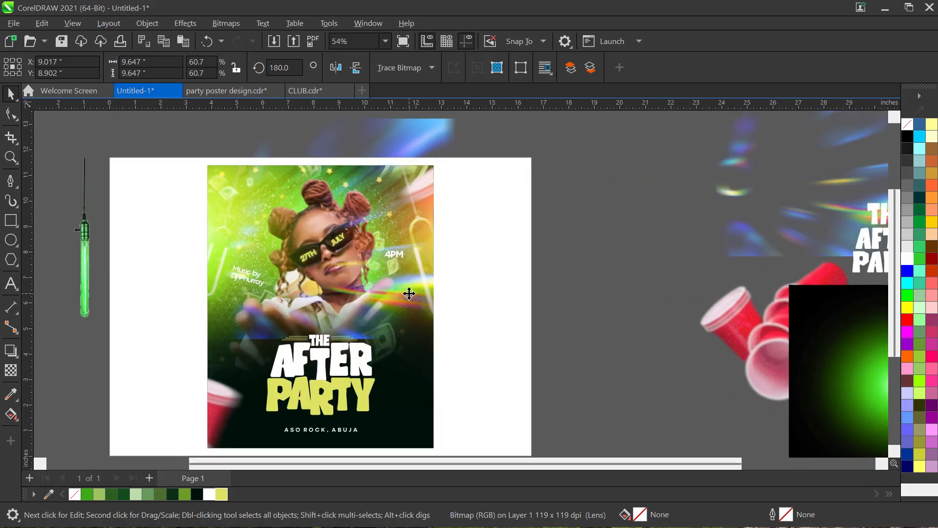
click(411, 302)
drag(464, 356, 498, 337)
- Copy the enlarged streak image to the poster's left side and mirror the copy horizontally
drag(416, 278, 310, 287)
click(342, 292)
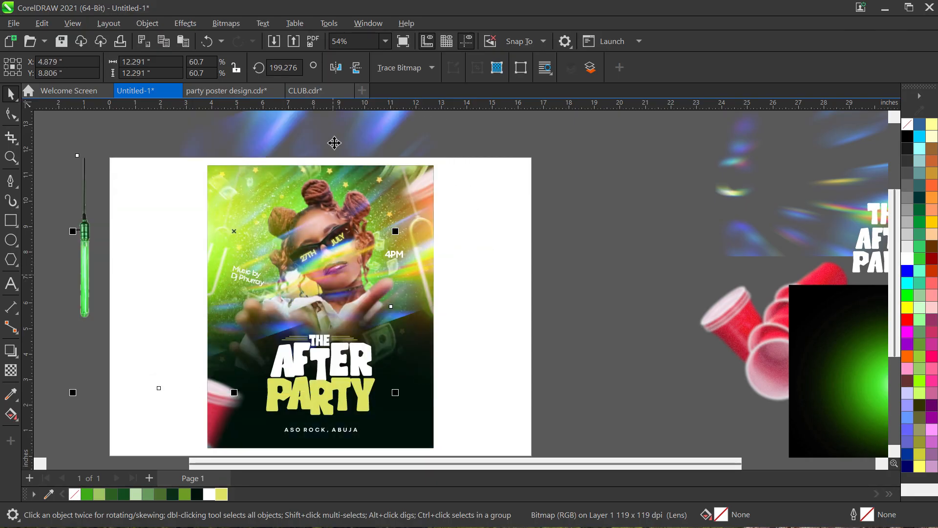
- Apply a linear fountain transparency to the right-hand streaks so they fade out towards the woman's face
click(427, 234)
key(t)
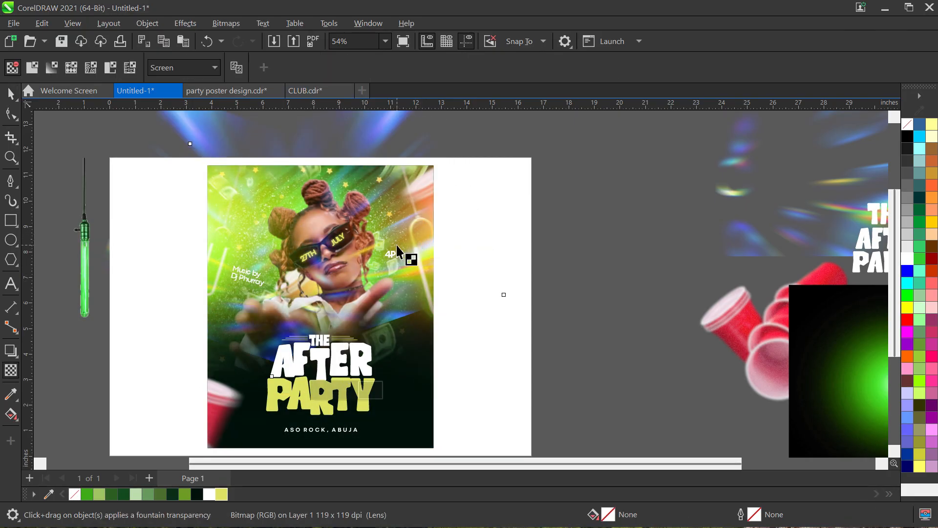
drag(315, 292, 397, 245)
key(space)
- Move the mirrored left-hand streak copy off the poster and delete it
scroll(395, 246, down, 2)
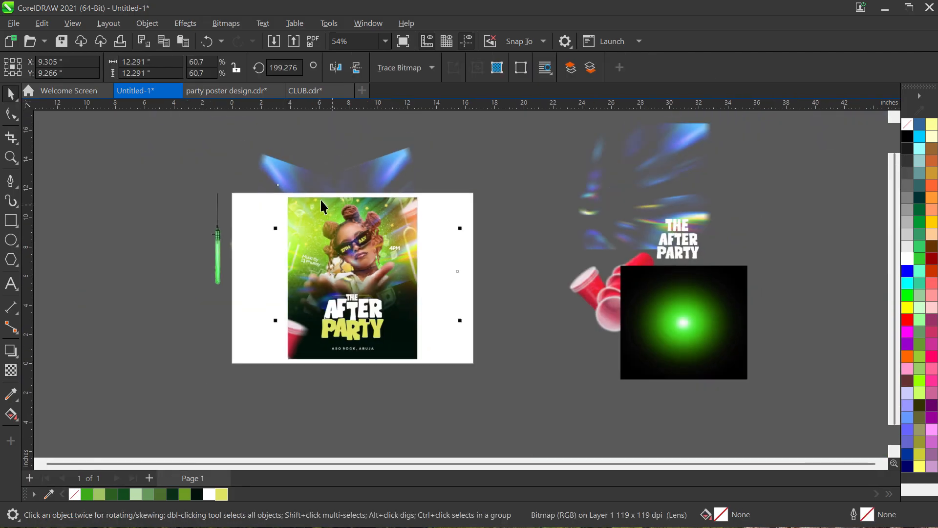
drag(279, 175, 82, 246)
key(Delete)
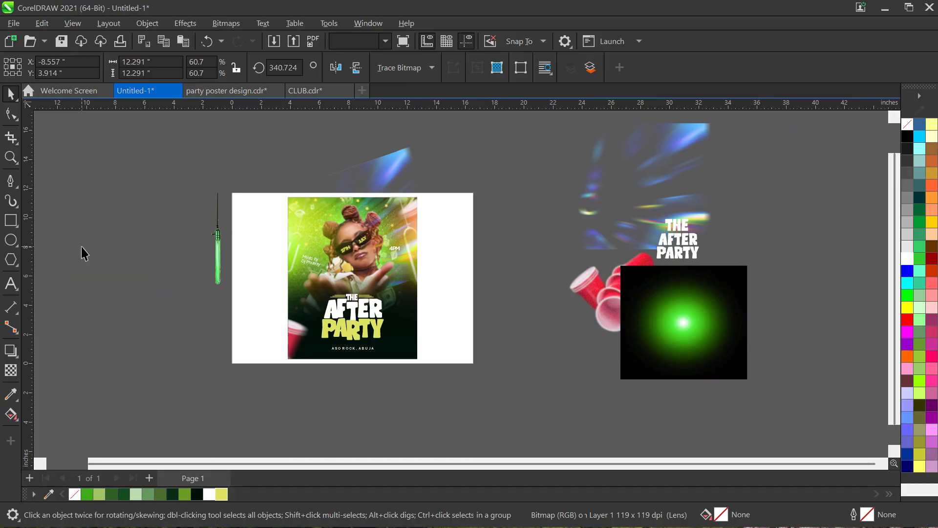
- Shorten the streaks' transparency fade beside the woman's face and reposition the image at about X 9.113, Y 9.63 inches
scroll(459, 273, up, 2)
click(366, 238)
key(t)
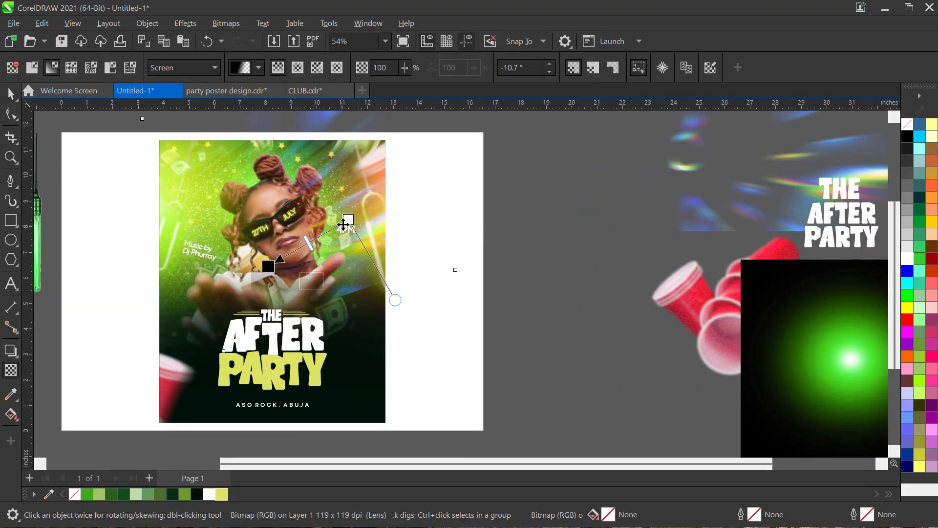
drag(347, 220, 308, 242)
key(space)
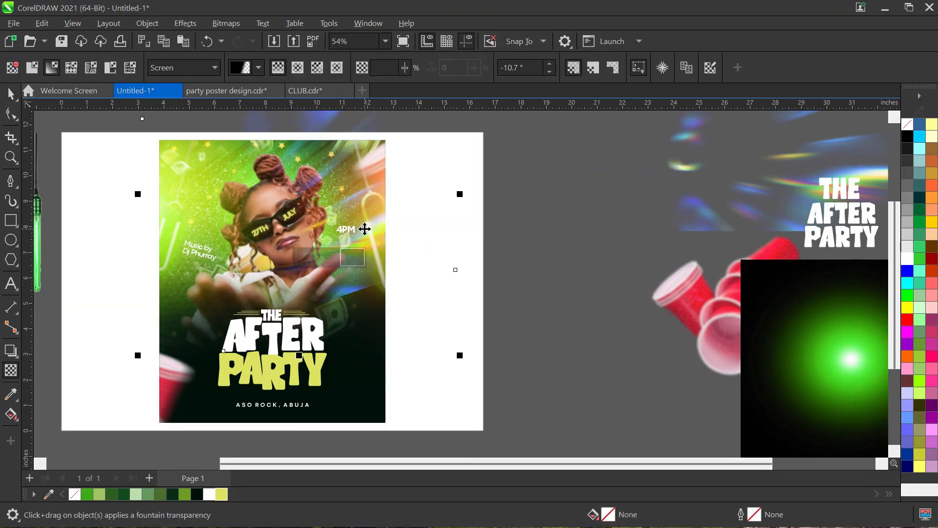
mouse_move(367, 227)
mouse_down()
mouse_move(360, 211)
mouse_move(377, 238)
mouse_up()
key(space)
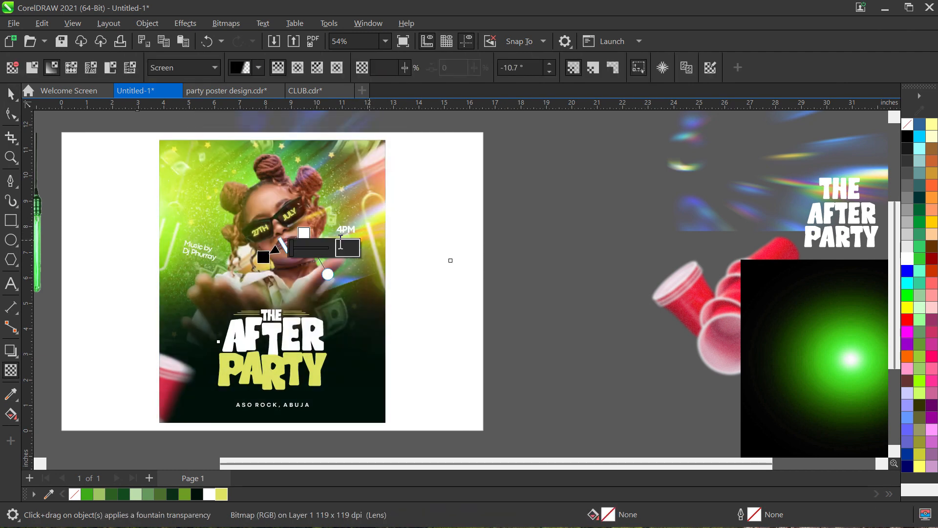
drag(305, 233, 296, 238)
key(space)
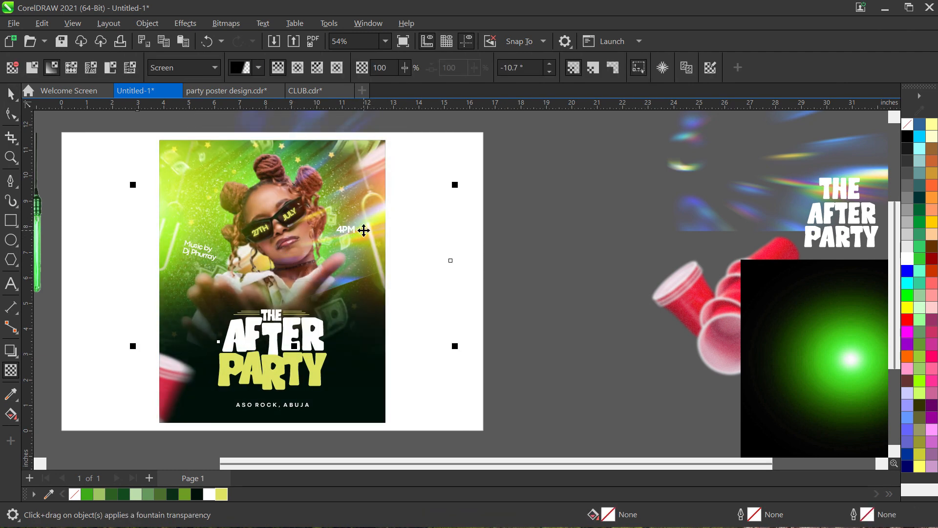
- PowerClip the faded streak image inside the poster, keeping a duplicate on top for the left side
right_click(364, 229)
click(413, 328)
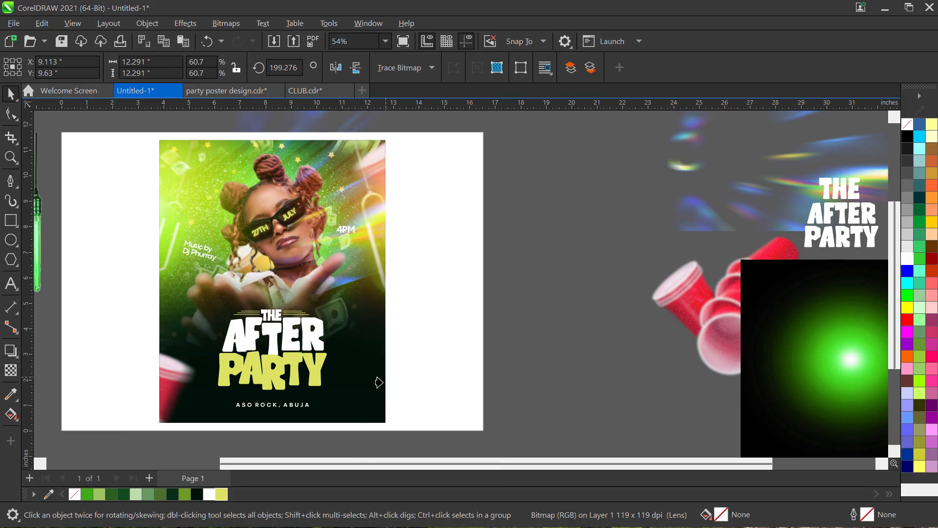
click(360, 409)
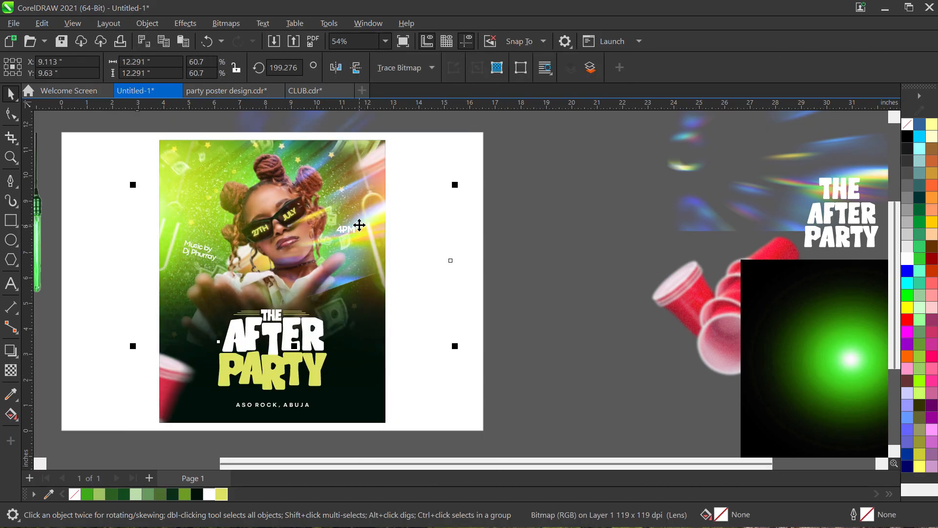
- Mirror the duplicate streak image horizontally, shift it left over the woman, and adjust it to about 12.06 inches and 17.1° rotation
click(332, 68)
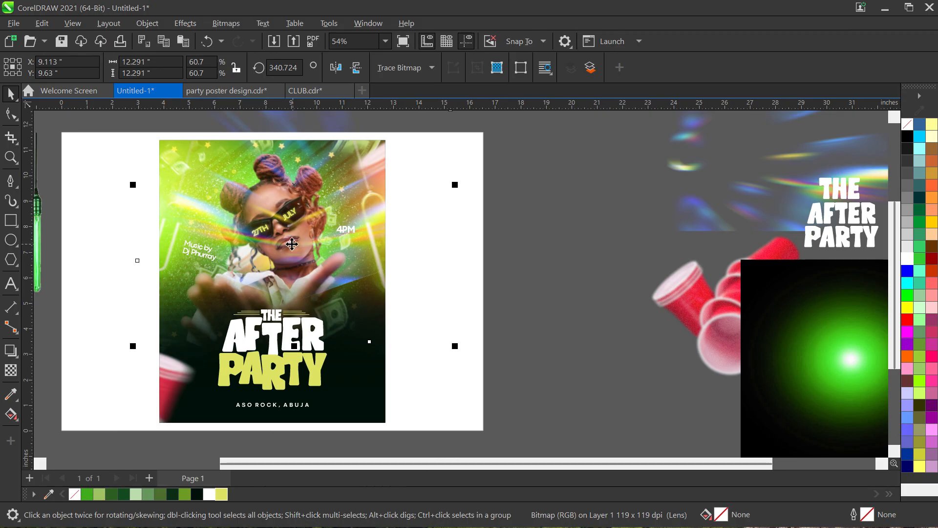
drag(292, 244, 257, 245)
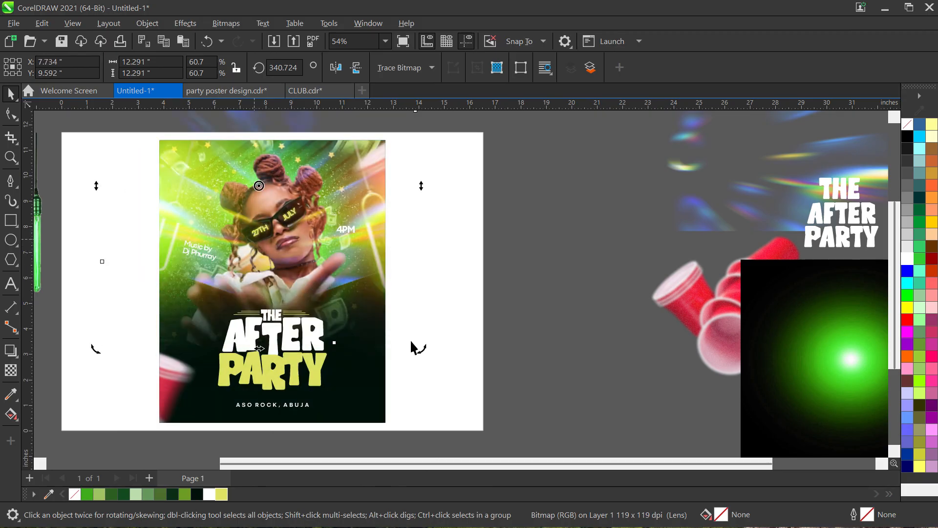
drag(414, 348, 451, 285)
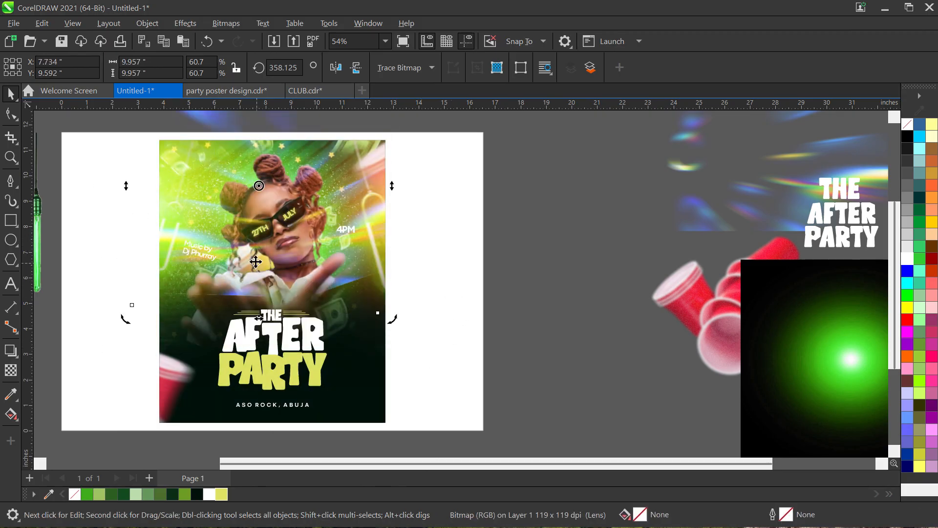
mouse_move(256, 261)
mouse_down()
mouse_move(236, 257)
mouse_move(239, 268)
mouse_up()
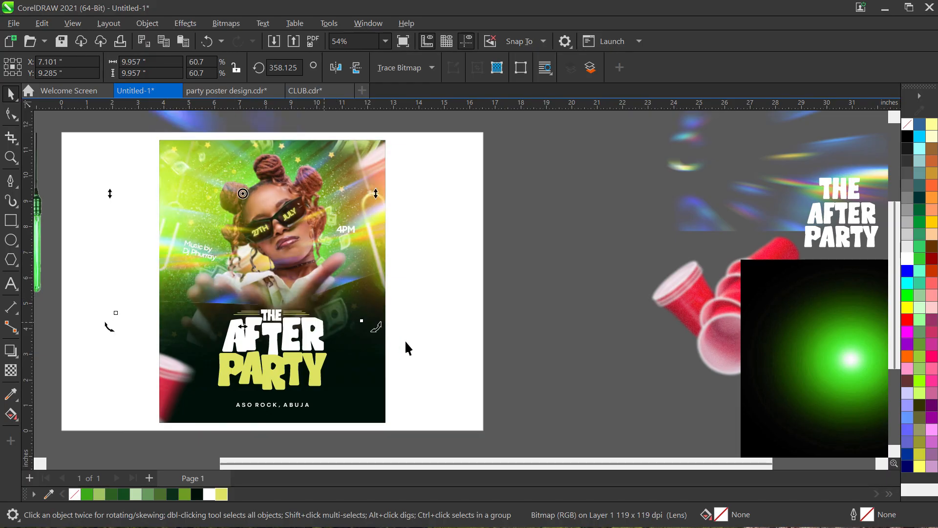
drag(382, 335, 408, 292)
click(327, 283)
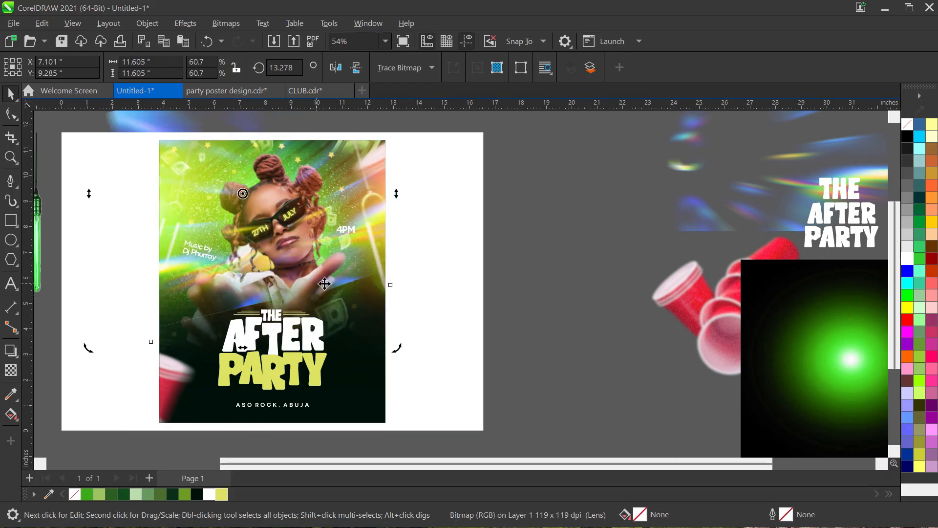
drag(400, 351, 405, 336)
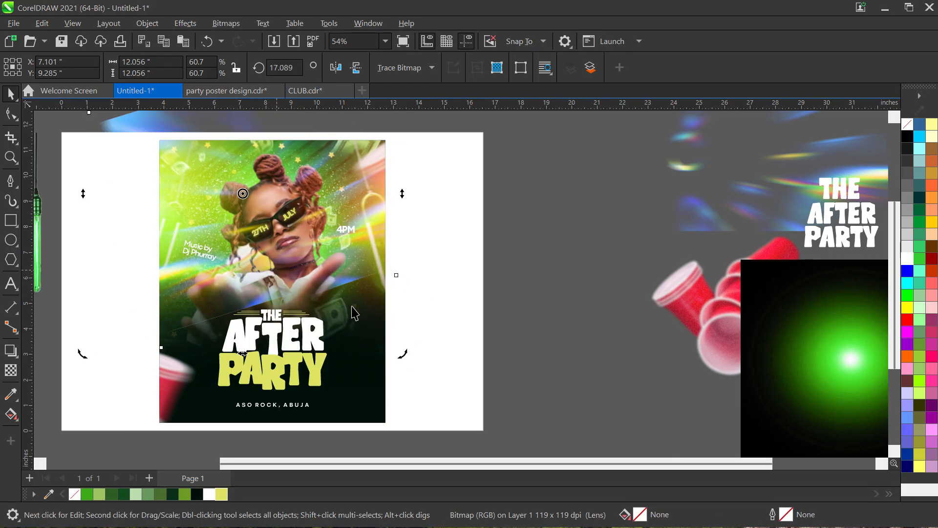
- Move the mirrored streaks down over the poster's lower left area and enlarge them to about 17.08 × 17.08 inches
click(312, 281)
drag(304, 274, 320, 349)
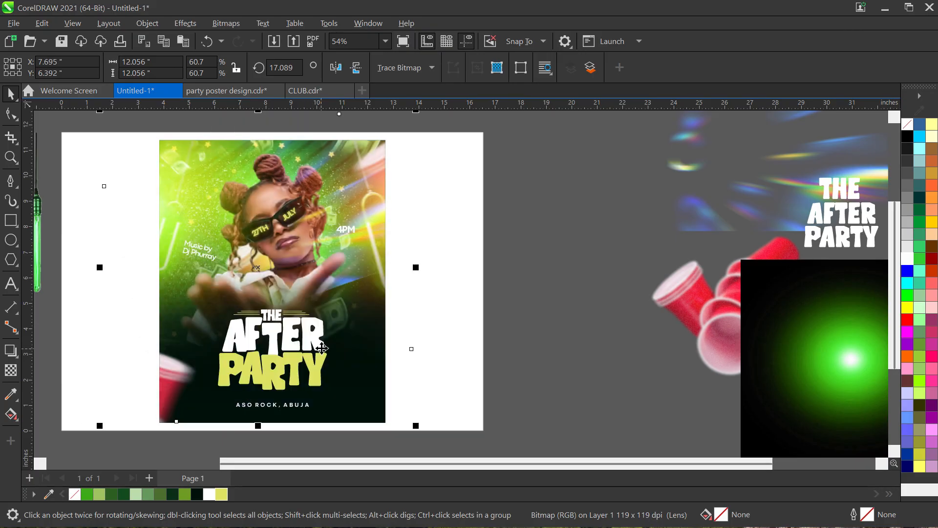
scroll(320, 277, down, 1)
mouse_move(317, 289)
mouse_down()
mouse_move(344, 285)
mouse_move(321, 273)
mouse_up()
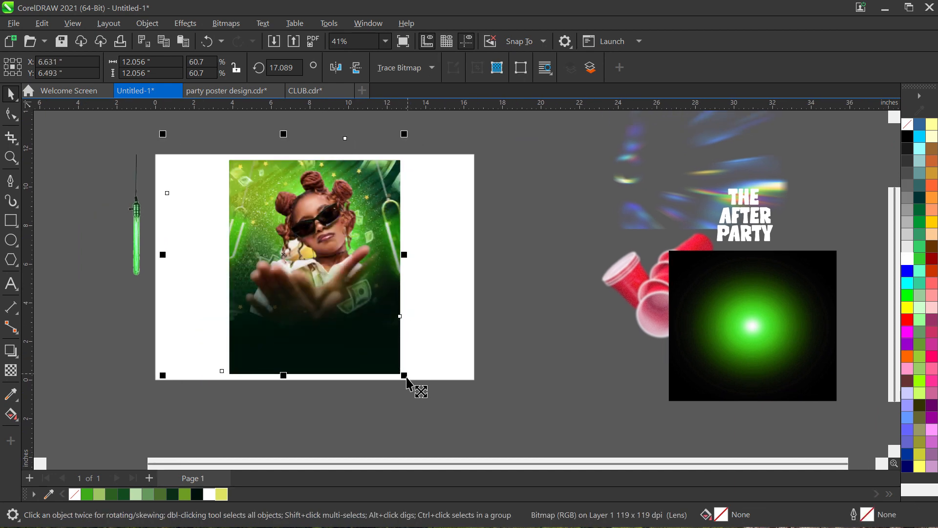
drag(406, 377, 465, 424)
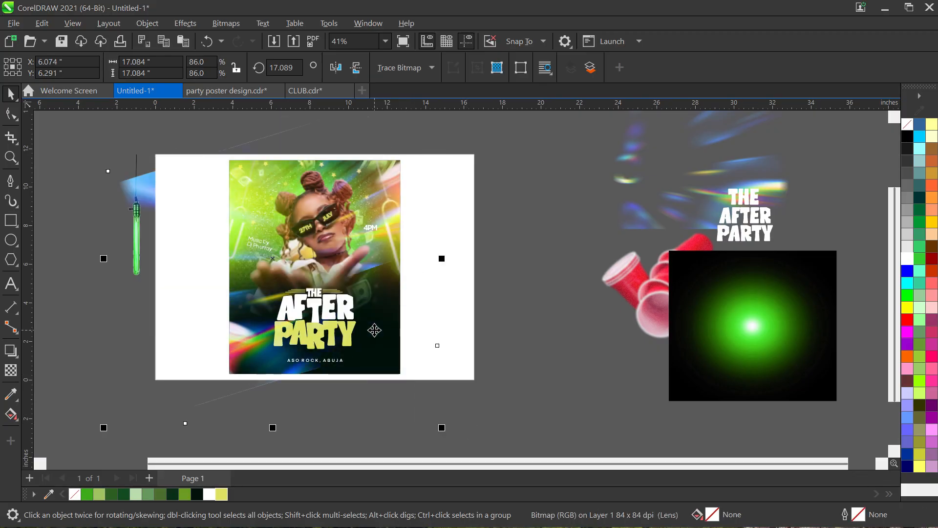
- PowerClip the enlarged lower-left streak image inside the poster rectangle
click(233, 213)
click(199, 192)
click(200, 195)
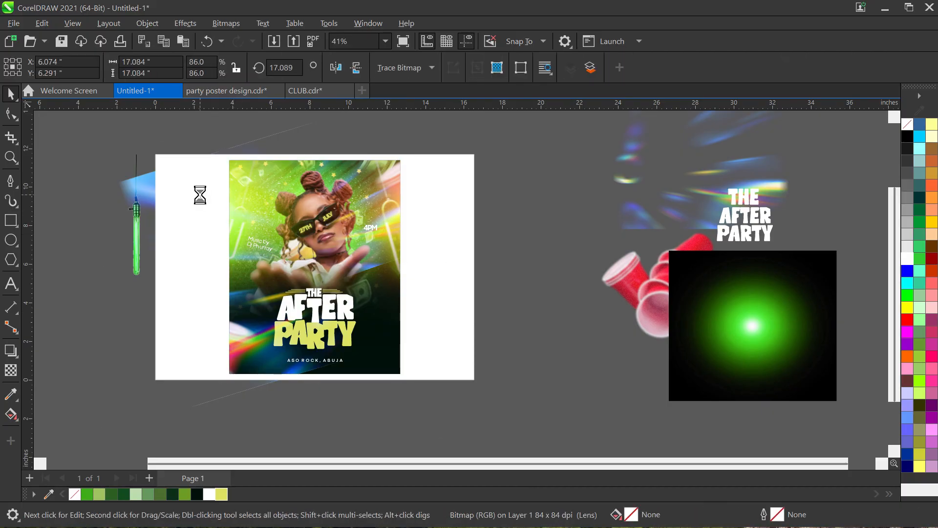
right_click(201, 195)
click(259, 327)
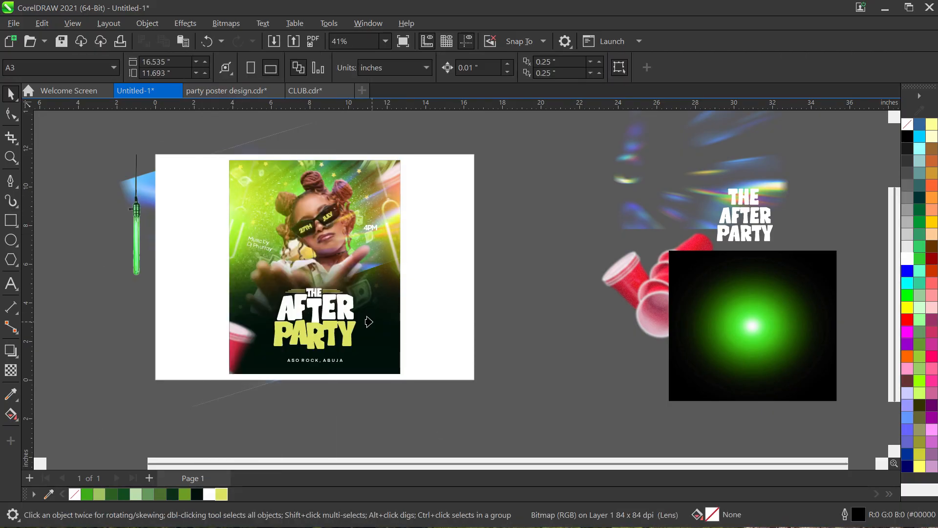
click(259, 245)
ctrl+click(258, 244)
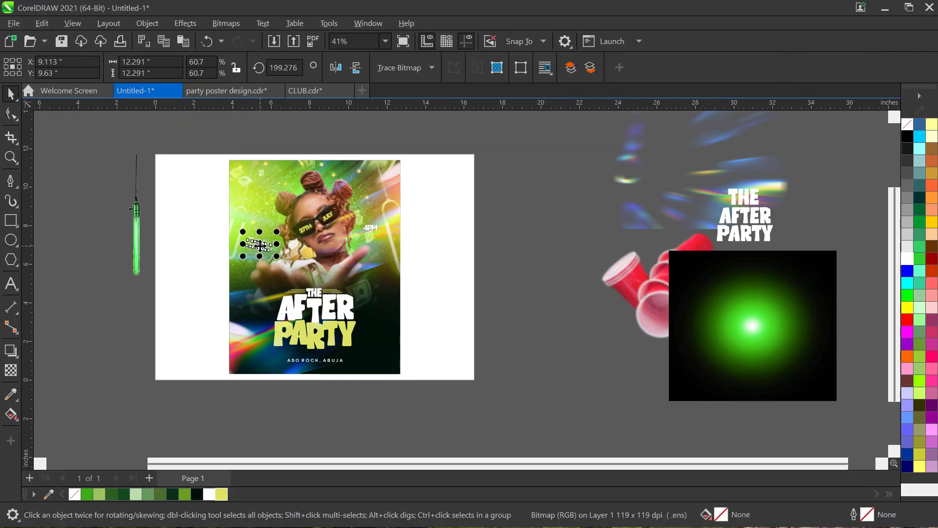
scroll(260, 247, up, 3)
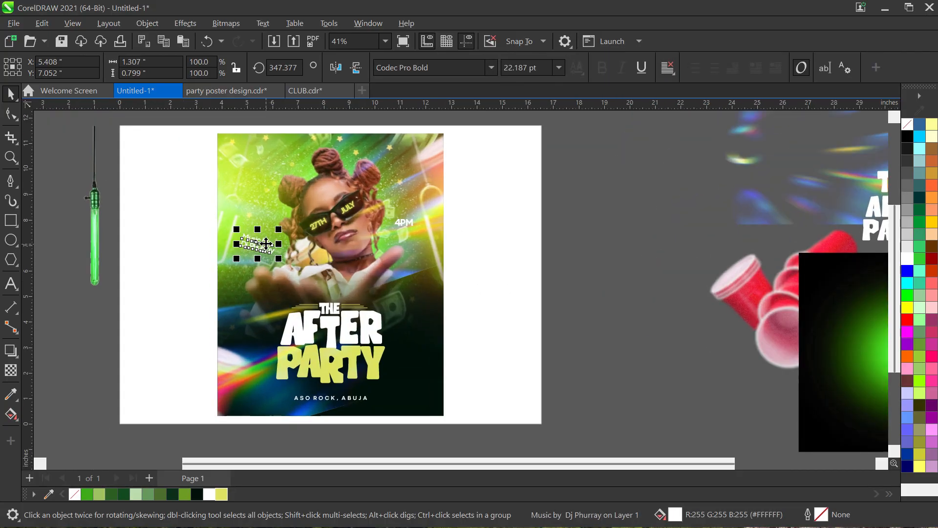
scroll(260, 247, down, 4)
click(429, 272)
scroll(274, 241, up, 4)
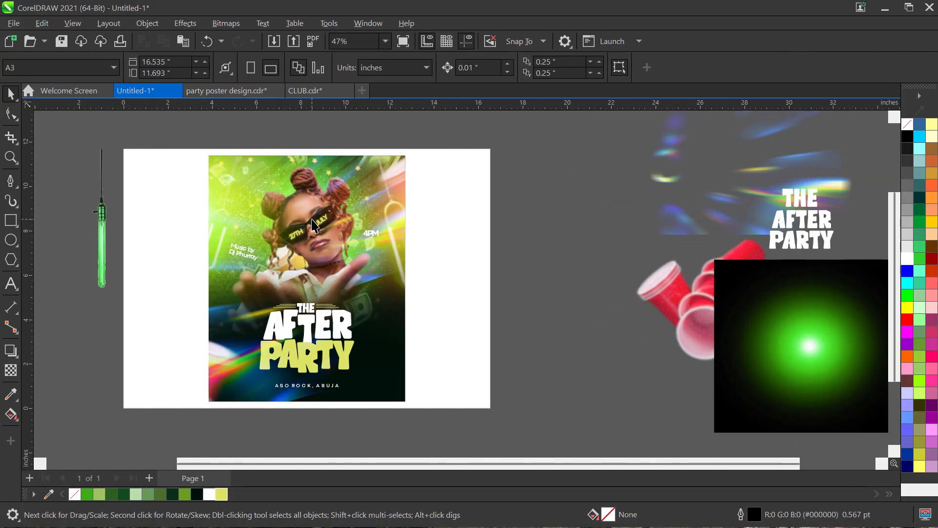
scroll(306, 259, down, 2)
scroll(252, 258, up, 4)
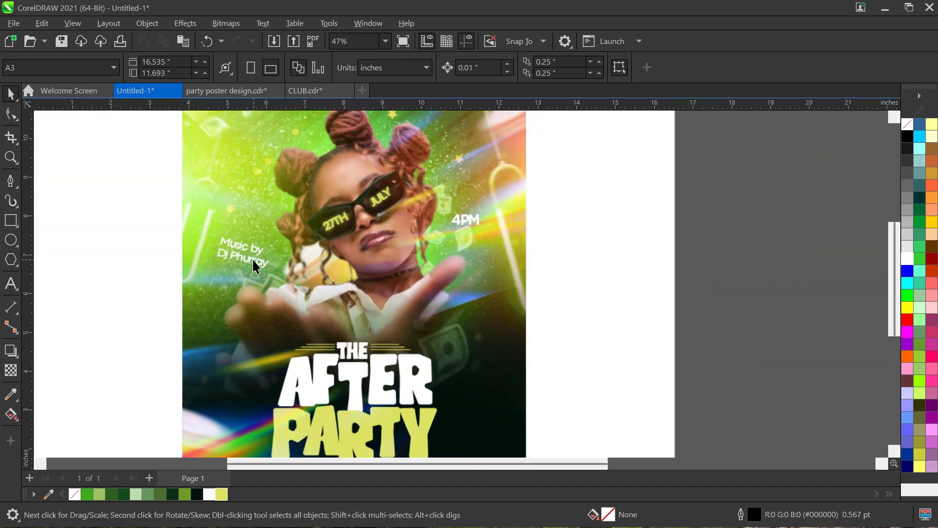
- Add a black Multiply drop shadow falling straight down from the white "Music by" text, with opacity 100 and feathering 15
ctrl+click(252, 258)
click(16, 351)
scroll(230, 248, up, 4)
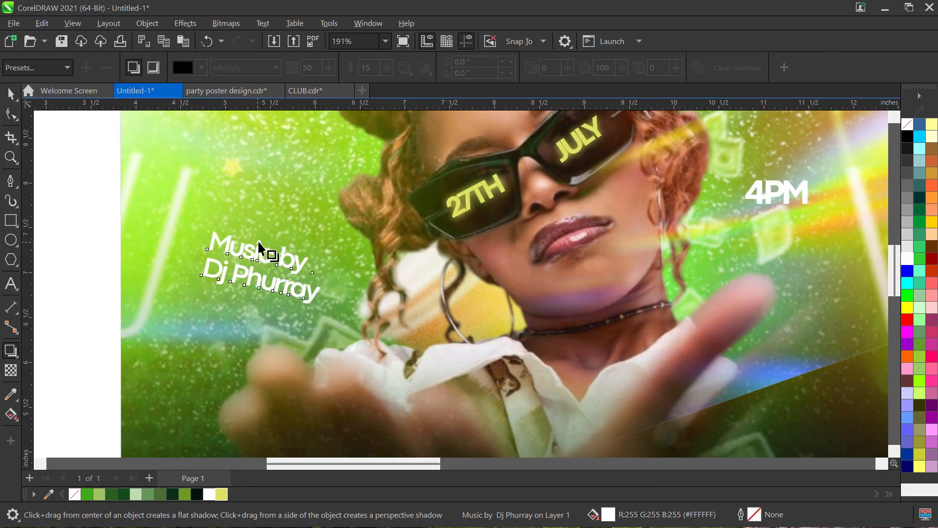
drag(262, 232, 260, 304)
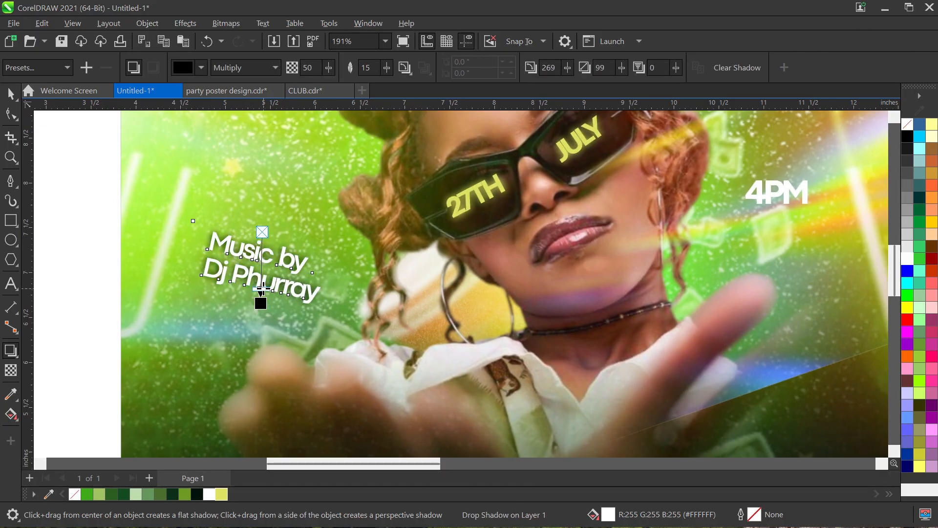
key(space)
scroll(262, 263, down, 3)
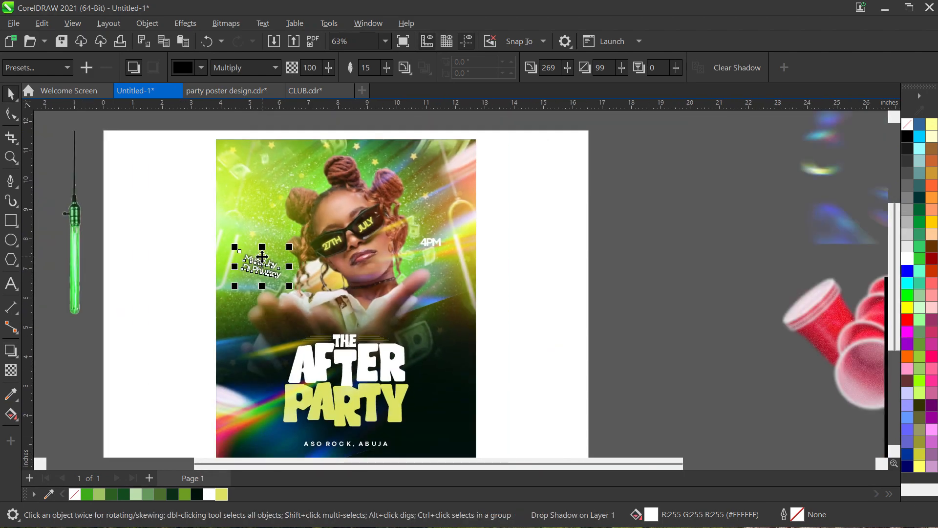
- Move the green hanging light beside the page slightly closer to the page edge
drag(315, 255, 315, 247)
click(499, 233)
scroll(497, 233, down, 1)
drag(510, 292, 490, 288)
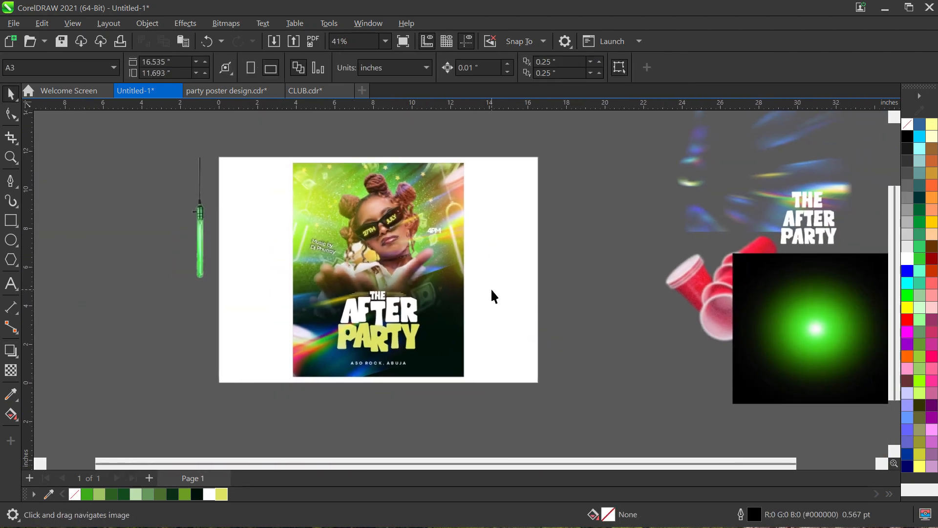
scroll(491, 288, up, 1)
scroll(491, 291, up, 1)
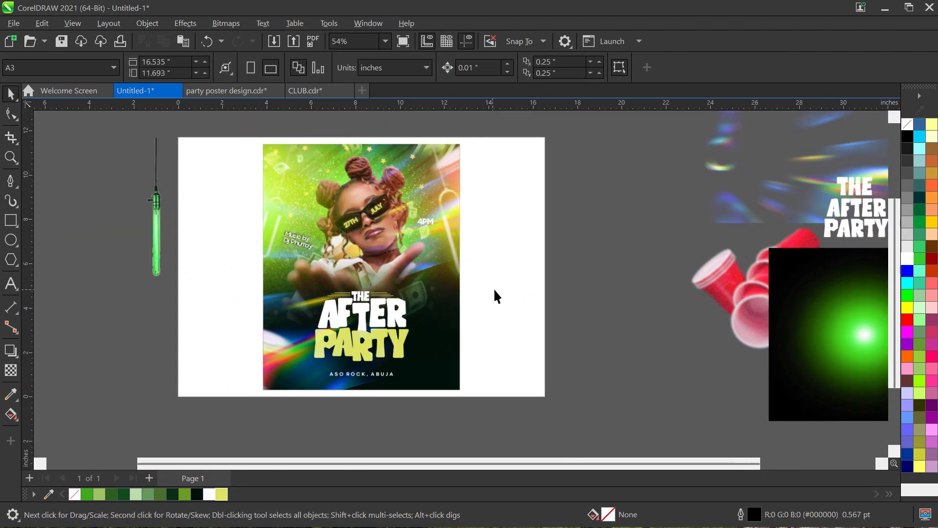
scroll(491, 291, down, 1)
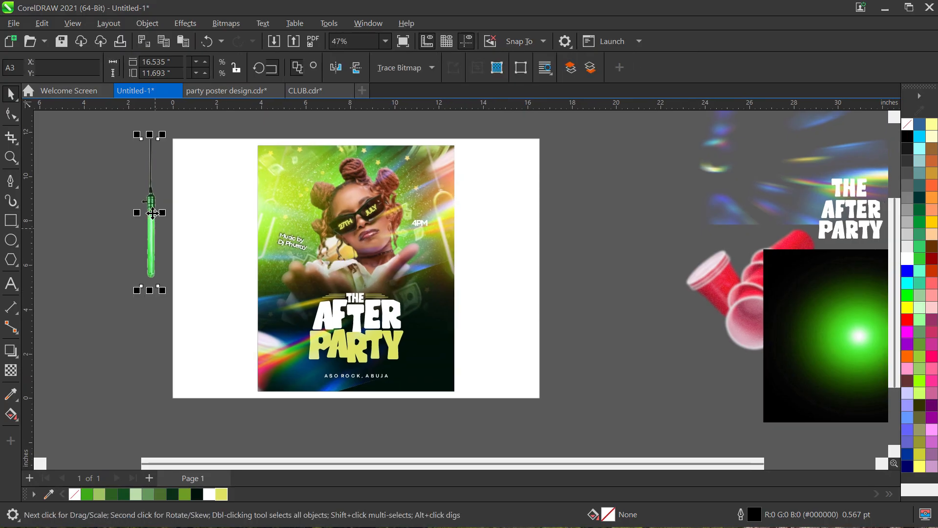
drag(151, 212, 167, 222)
click(199, 228)
- Import toppng.com-falling-money-1200x1130 from the RESOURCES folder and place it beside the poster at about 5.9 × 5.56 inches
key(ctrl+i)
drag(328, 199, 328, 246)
scroll(332, 253, down, 1)
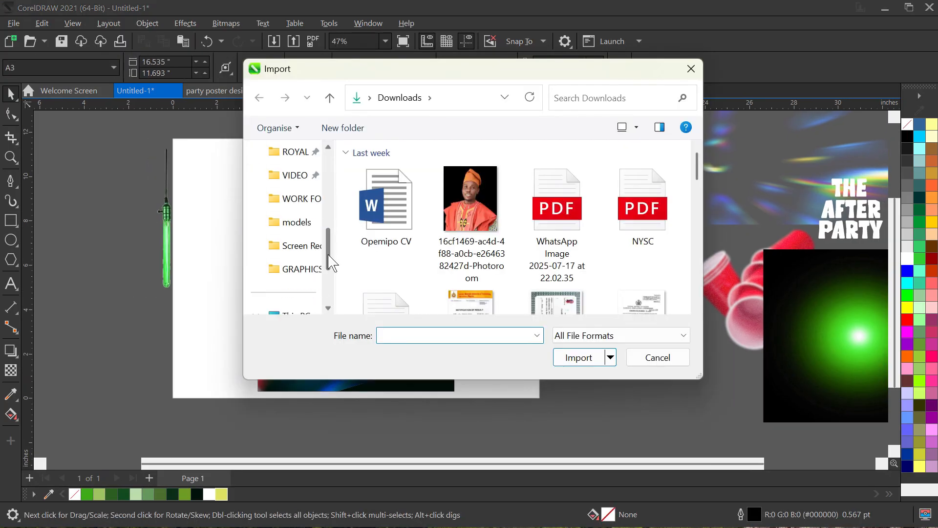
click(298, 268)
click(410, 98)
click(443, 218)
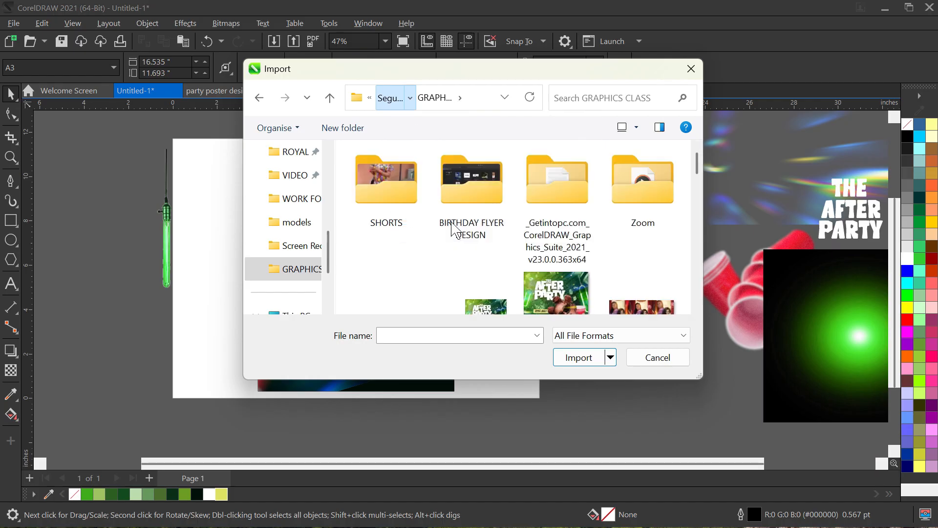
scroll(488, 229, down, 3)
scroll(488, 229, down, 15)
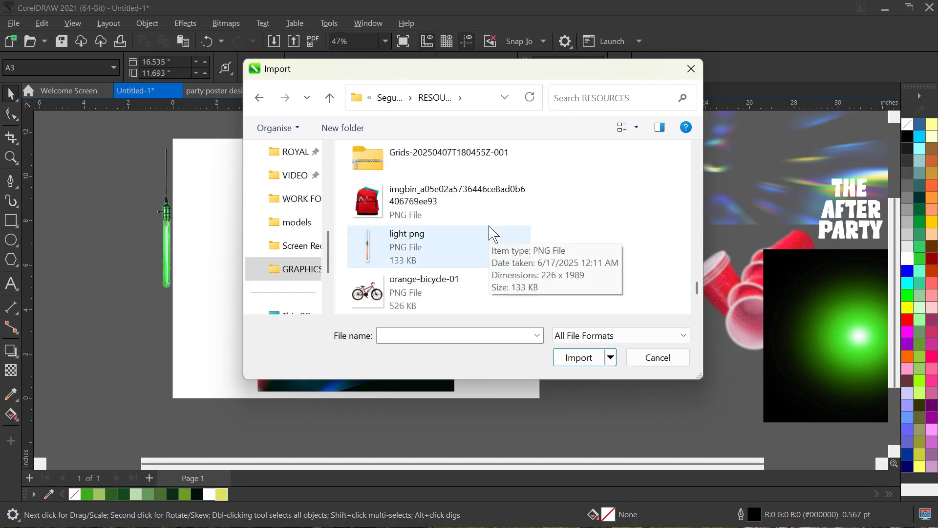
scroll(491, 234, down, 4)
click(501, 305)
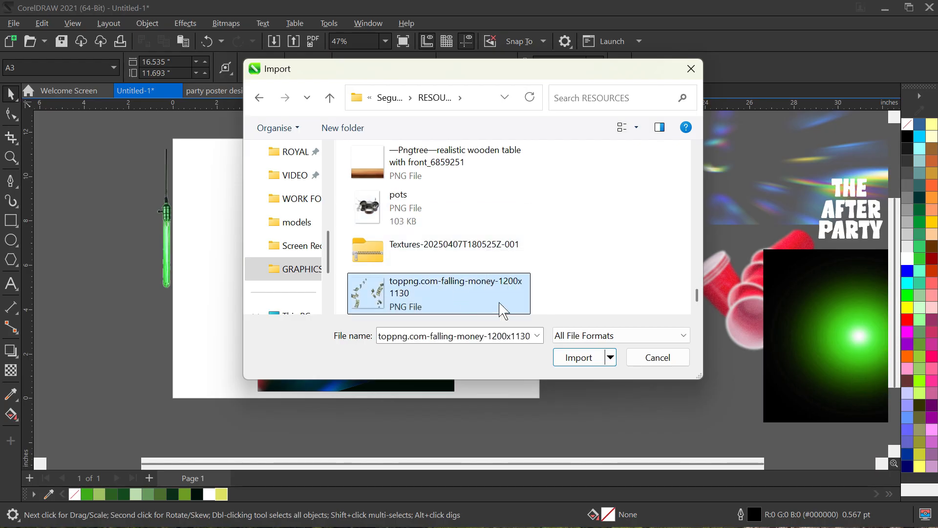
click(589, 360)
drag(512, 144, 644, 312)
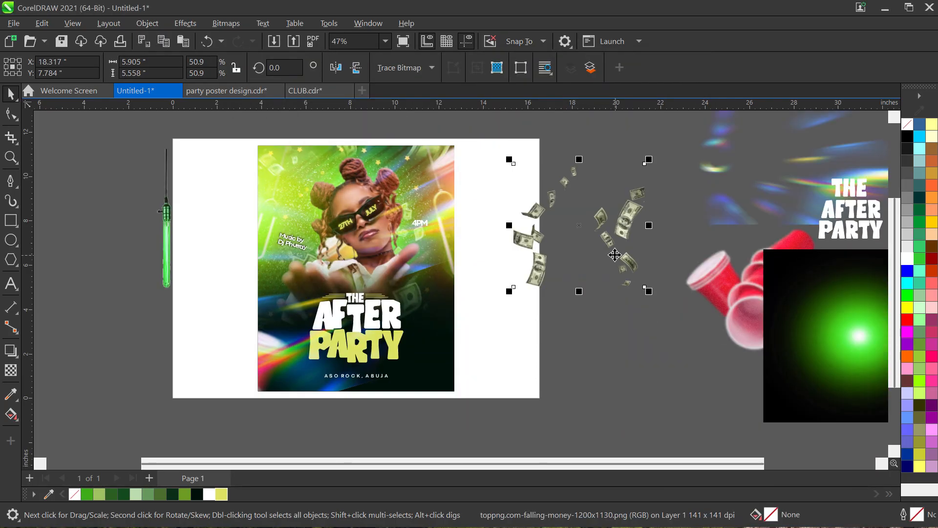
drag(615, 255, 619, 268)
- Draw a freehand loop about 1.56 × 1.08 inches around one folded bill and intersect it with the money image
scroll(549, 205, up, 5)
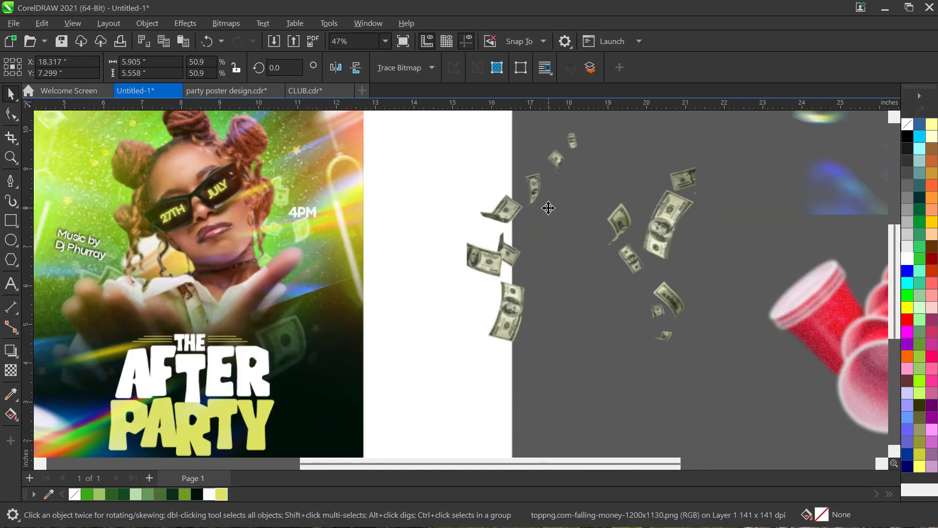
scroll(464, 213, up, 1)
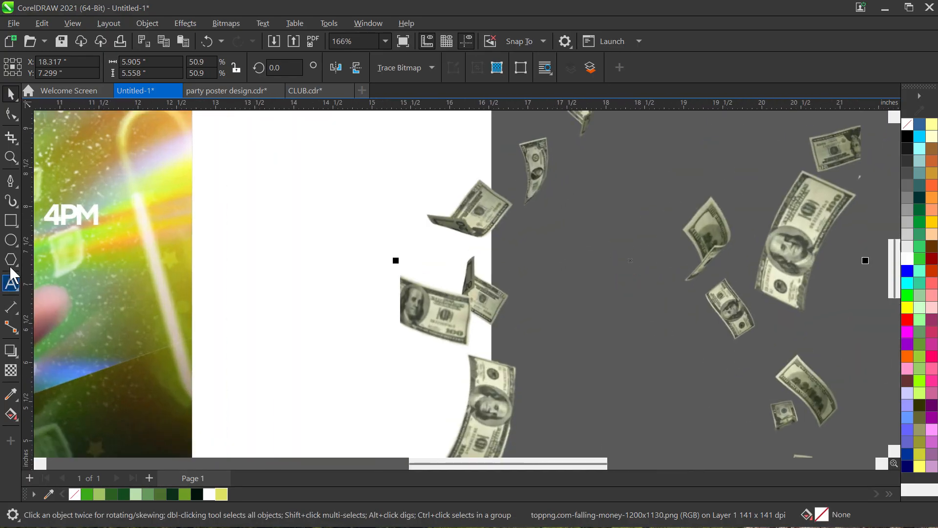
click(13, 186)
scroll(467, 224, up, 2)
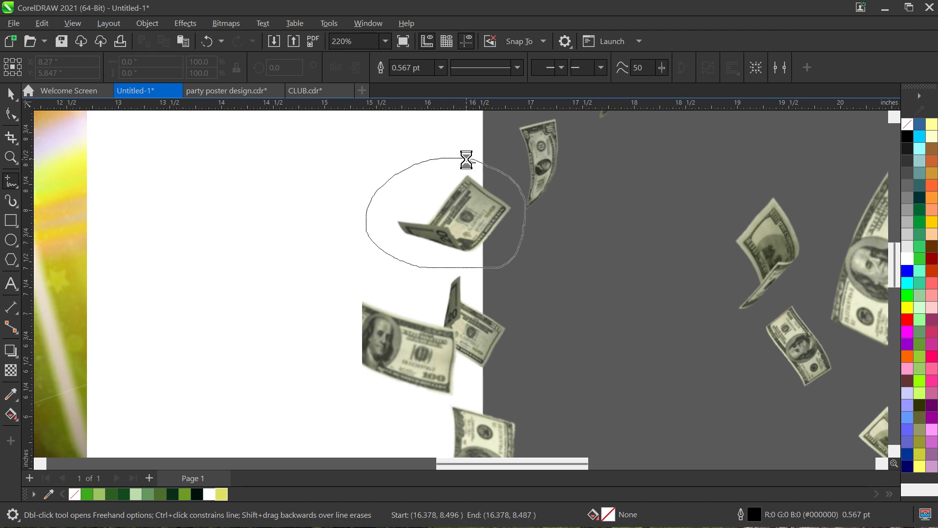
scroll(475, 165, down, 1)
key(space)
shift+click(523, 178)
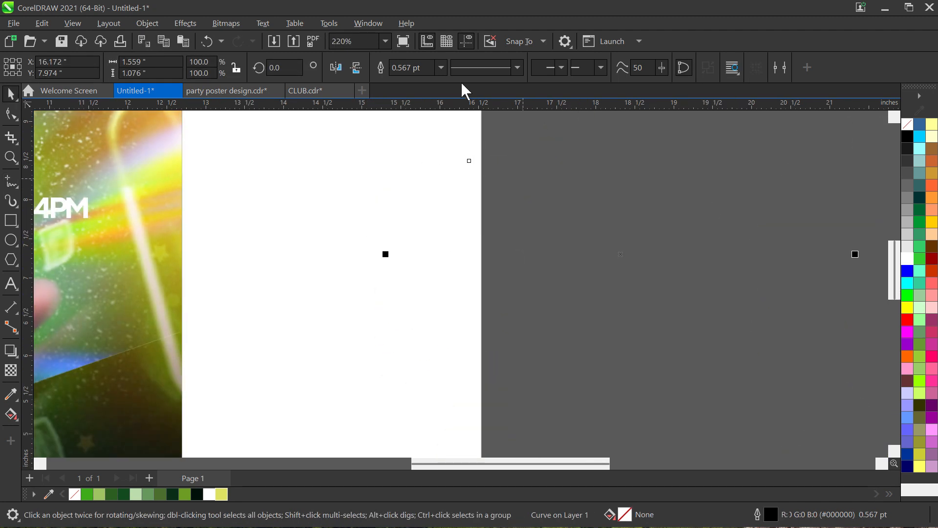
click(447, 65)
scroll(542, 237, down, 4)
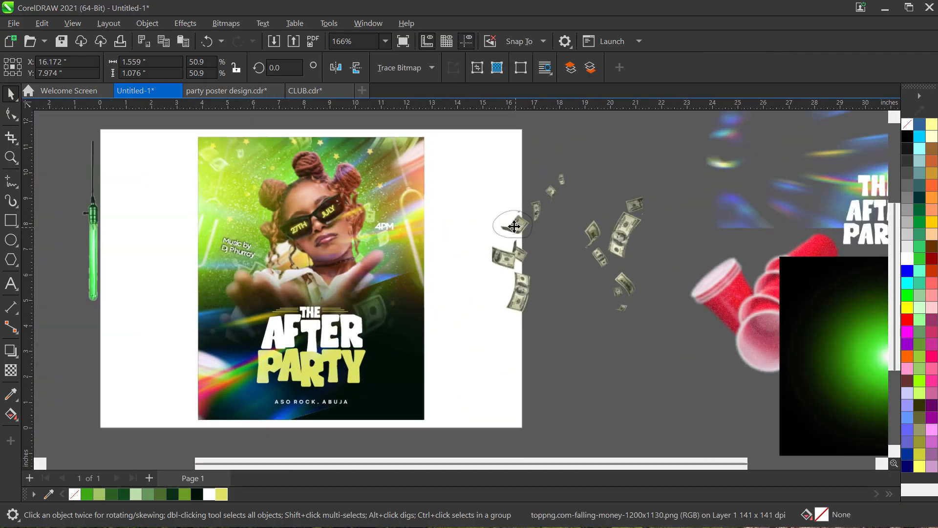
- Place the extracted bill on the poster beside the word AFTER and enlarge it to about 2.67 × 1.84 inches
drag(409, 295, 371, 316)
scroll(387, 349, up, 3)
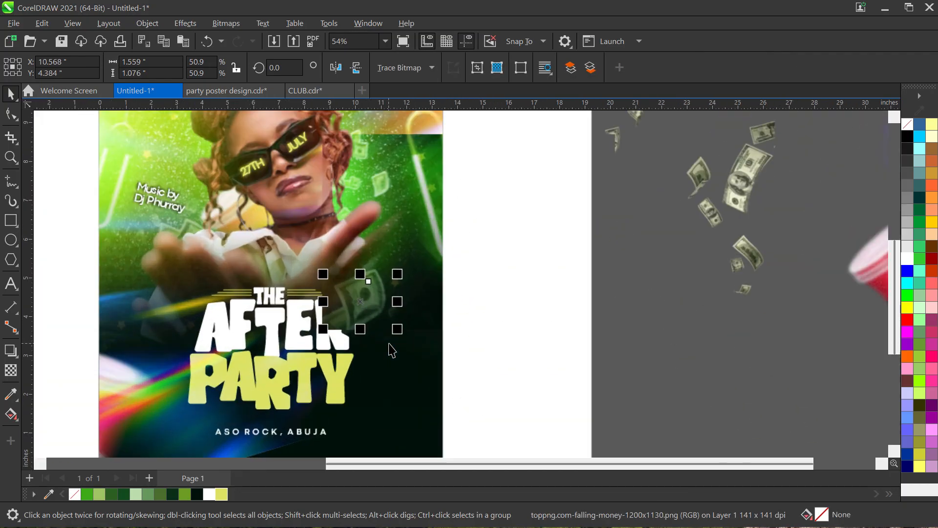
scroll(389, 281, down, 3)
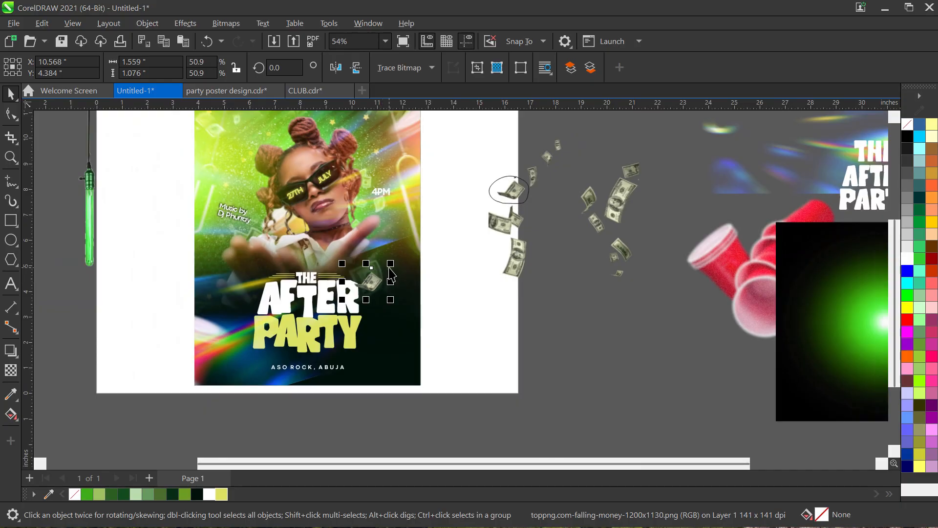
drag(393, 265, 404, 247)
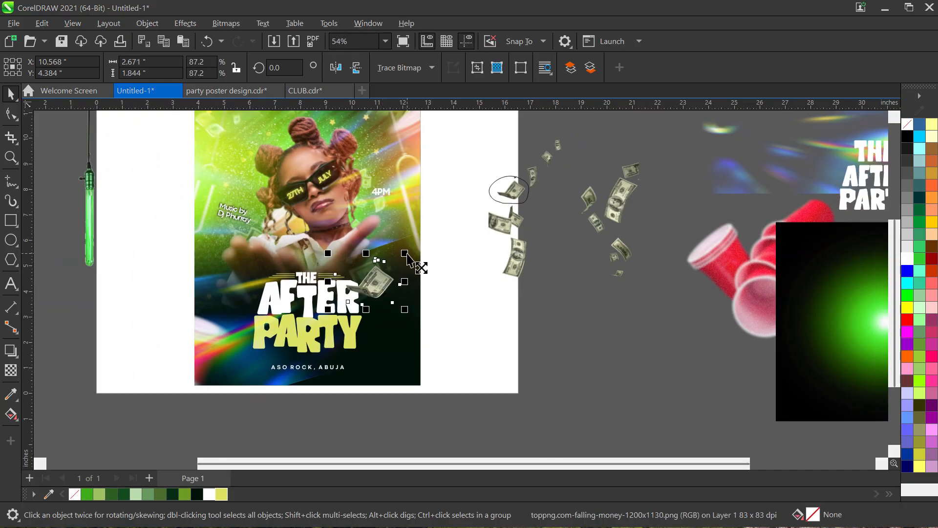
- Rotate the extracted bill to about 52.6° and enlarge it to about 2.72 × 2.92 inches beside the title
click(391, 279)
drag(406, 312, 432, 294)
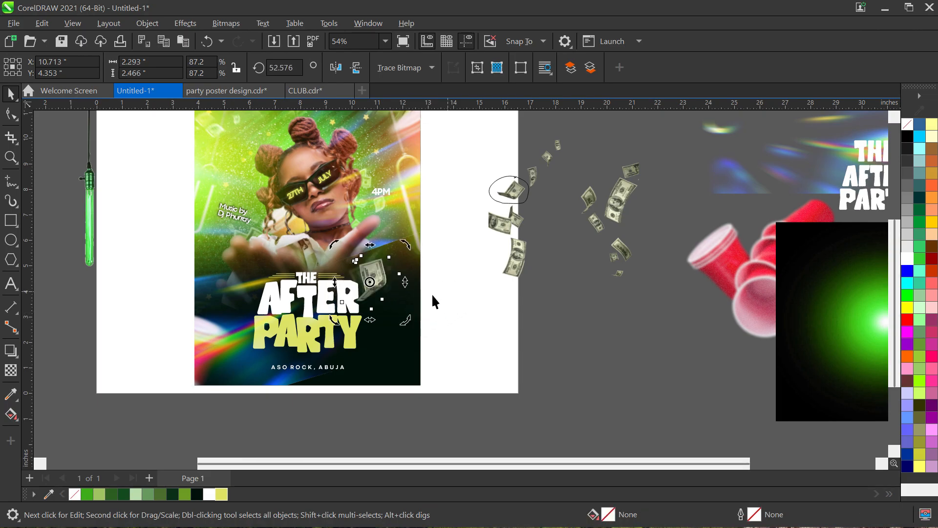
click(381, 287)
scroll(379, 284, up, 2)
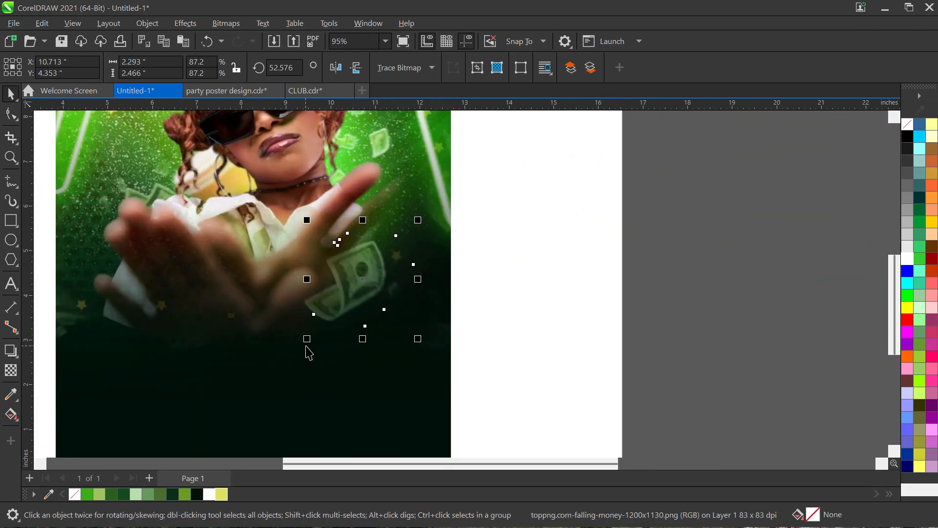
drag(307, 339, 299, 348)
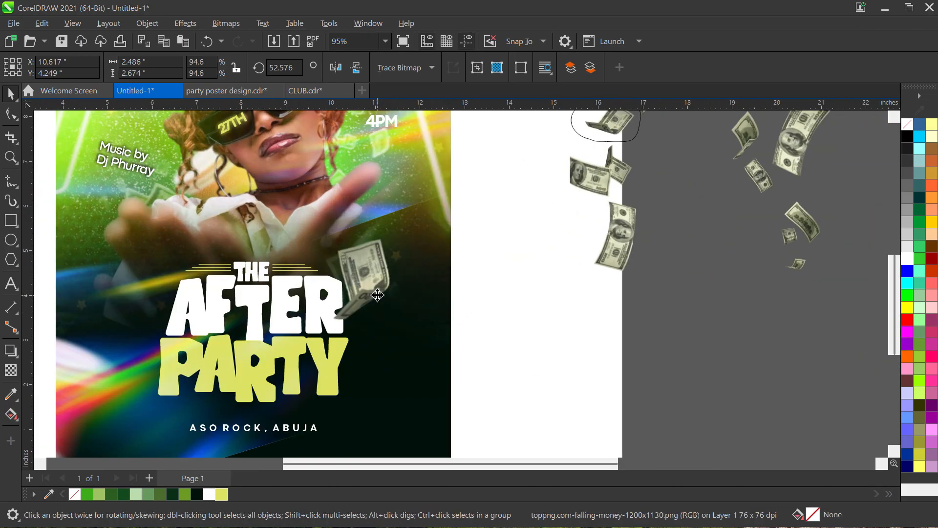
drag(384, 290, 380, 292)
drag(410, 217, 416, 213)
drag(381, 262, 382, 259)
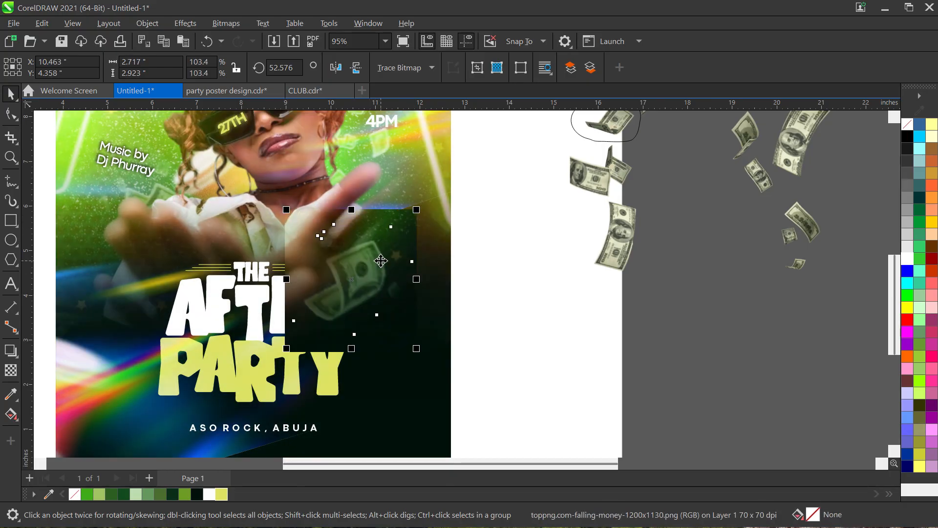
- Convert the rotated bill to a 300 dpi RGB bitmap with anti-aliasing and a transparent background
click(226, 27)
click(382, 135)
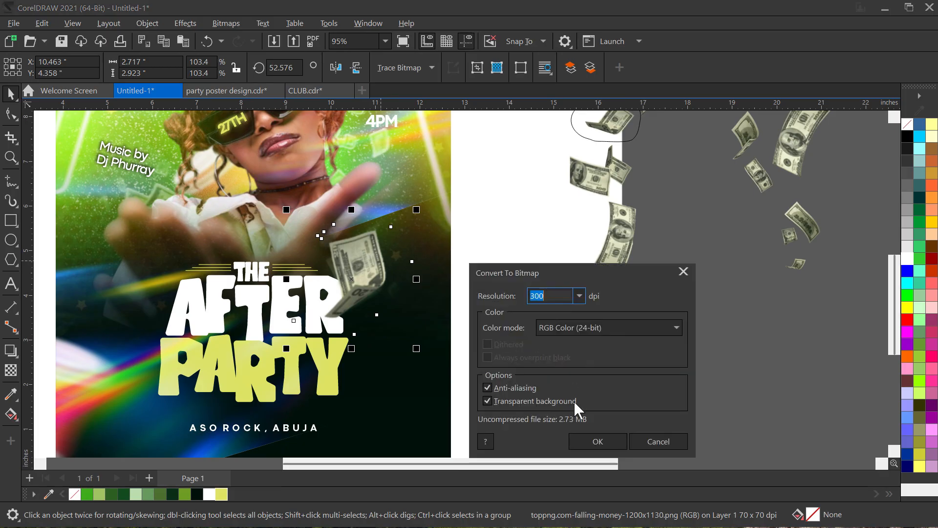
click(596, 441)
- Apply a Motion Blur with distance 41 and direction 0 to the bill beside the title
click(194, 27)
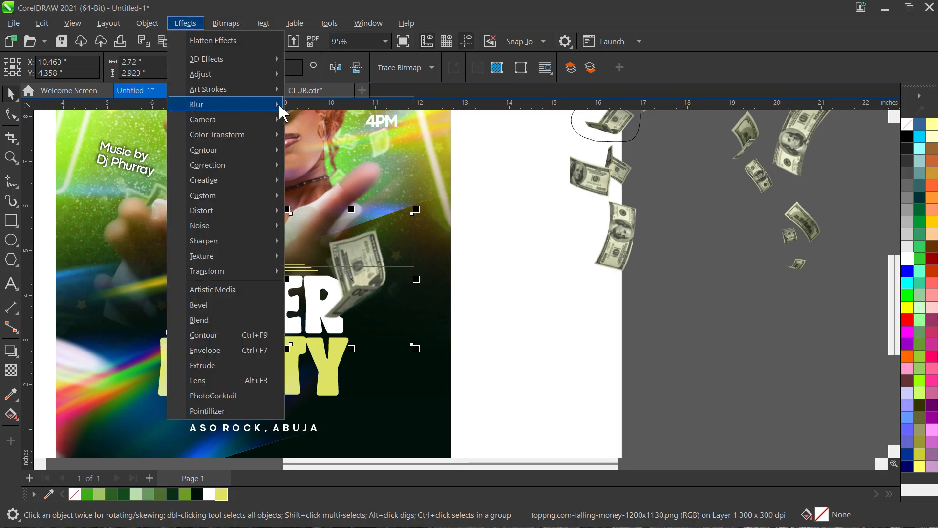
mouse_move(280, 105)
click(328, 183)
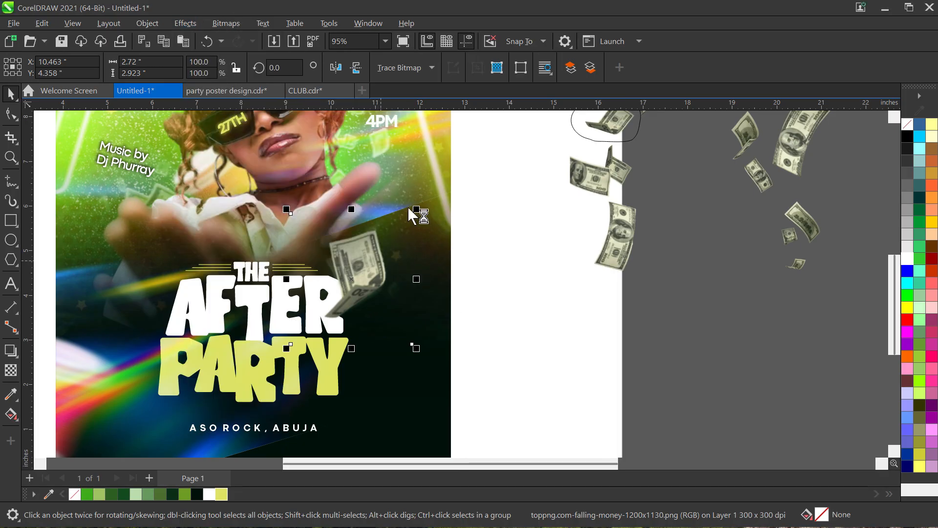
drag(657, 100, 661, 96)
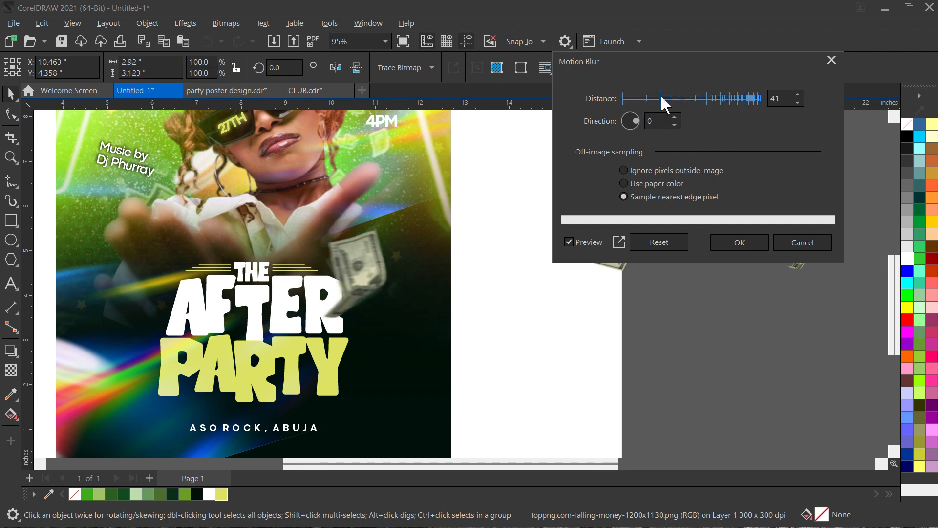
click(738, 243)
scroll(433, 268, down, 1)
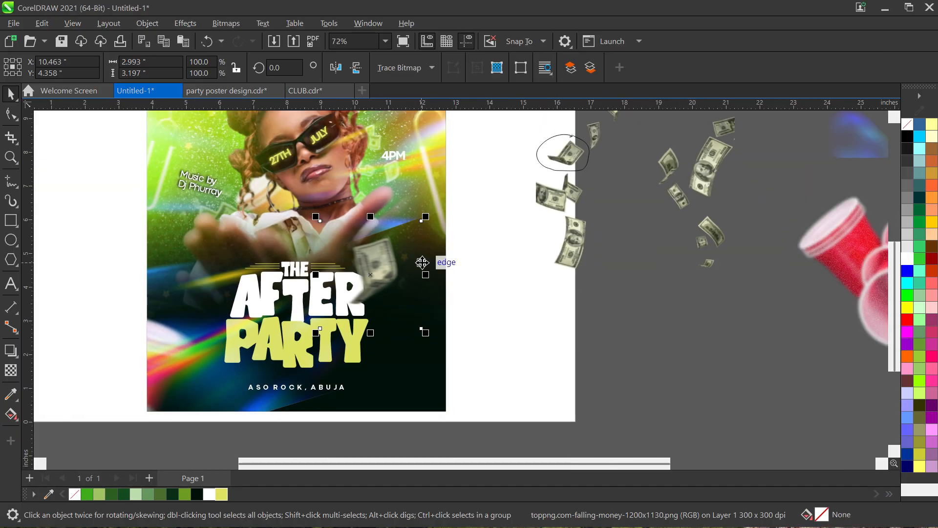
- Shift the hue of the motion-blurred bill beside the title to 36
key(ctrl+shift+u)
click(737, 213)
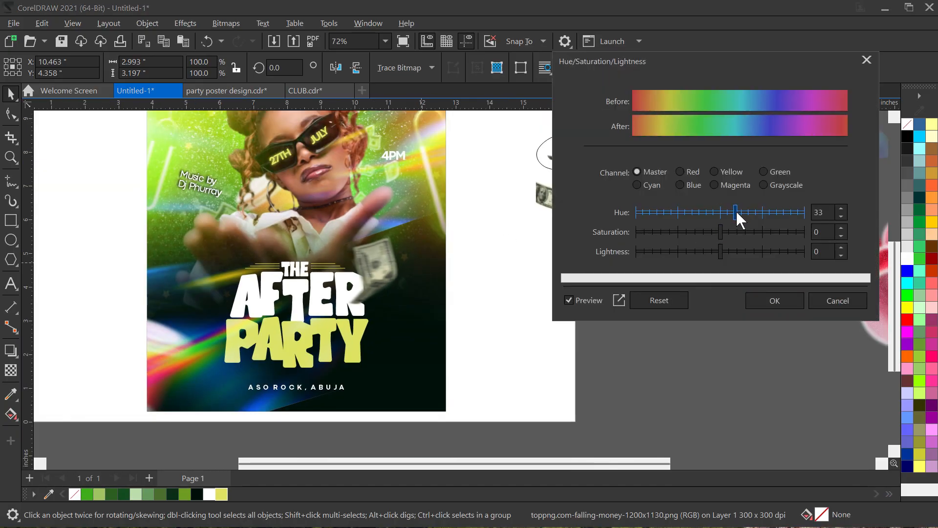
click(715, 213)
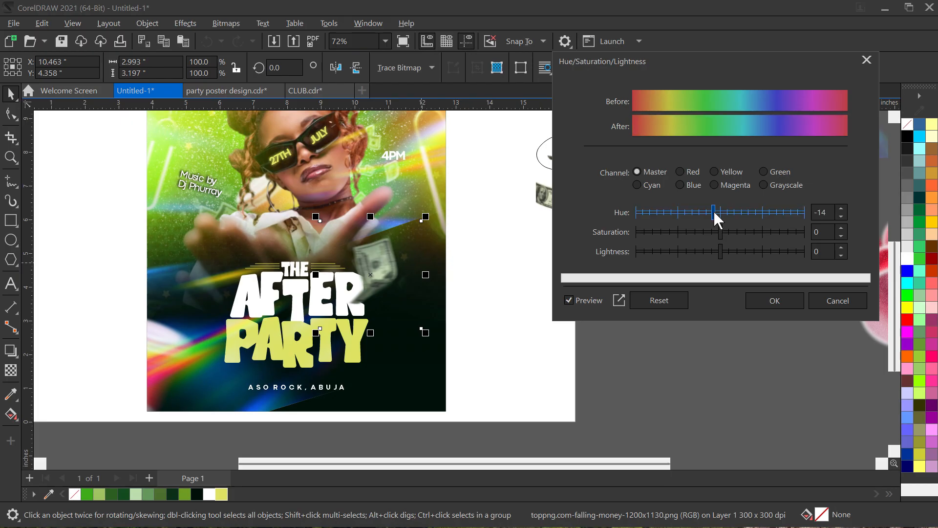
click(737, 211)
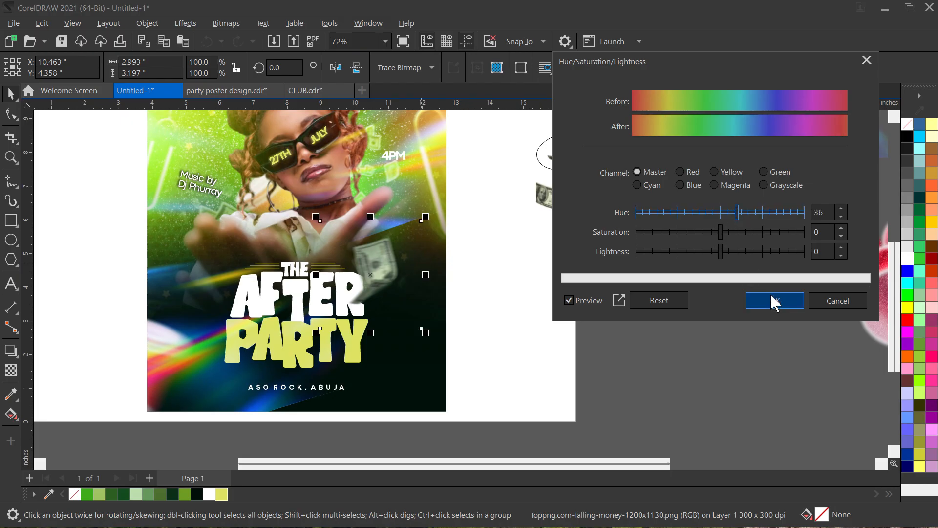
click(775, 300)
- PowerClip the recoloured bill beside the title inside the poster frame
right_click(348, 293)
click(362, 329)
click(415, 352)
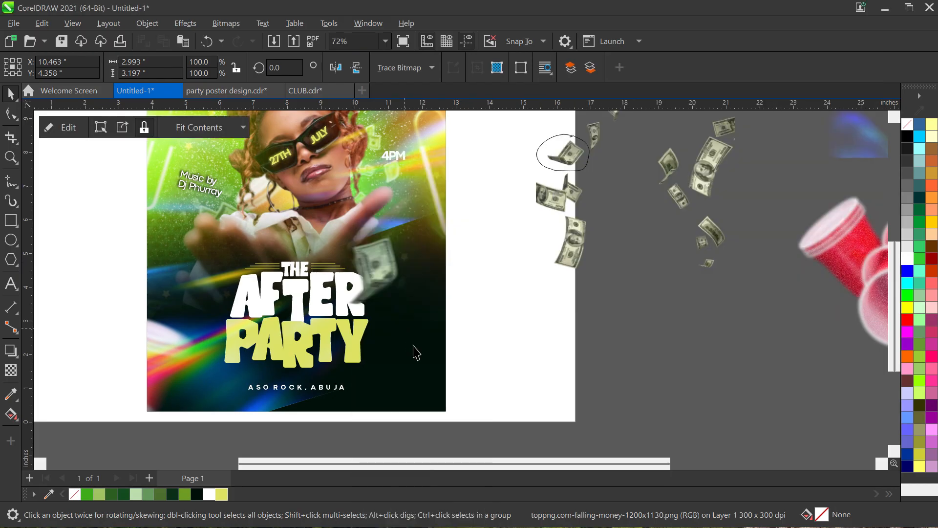
scroll(415, 353, down, 1)
ctrl+click(393, 292)
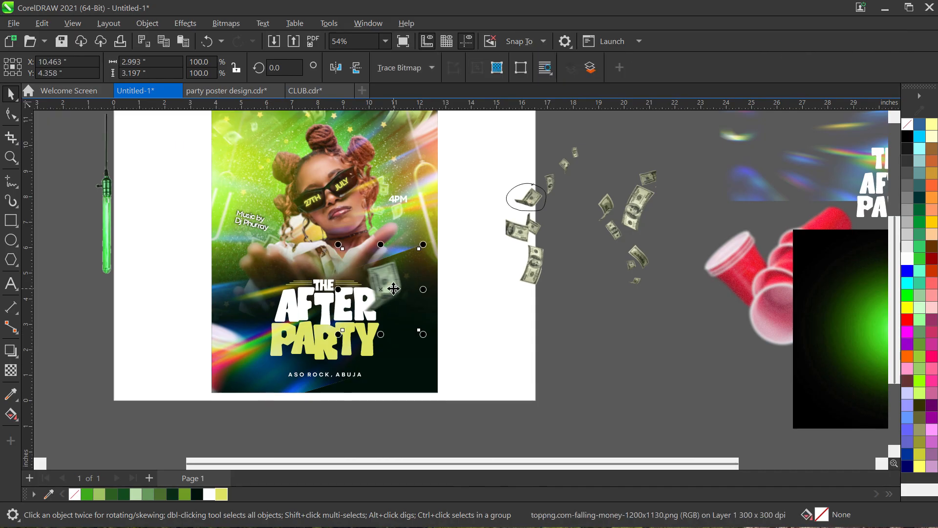
- Move the 17.5-inch rainbow light-streak overlay up and outward to about X 9.96, Y 11.14 inches
click(411, 221)
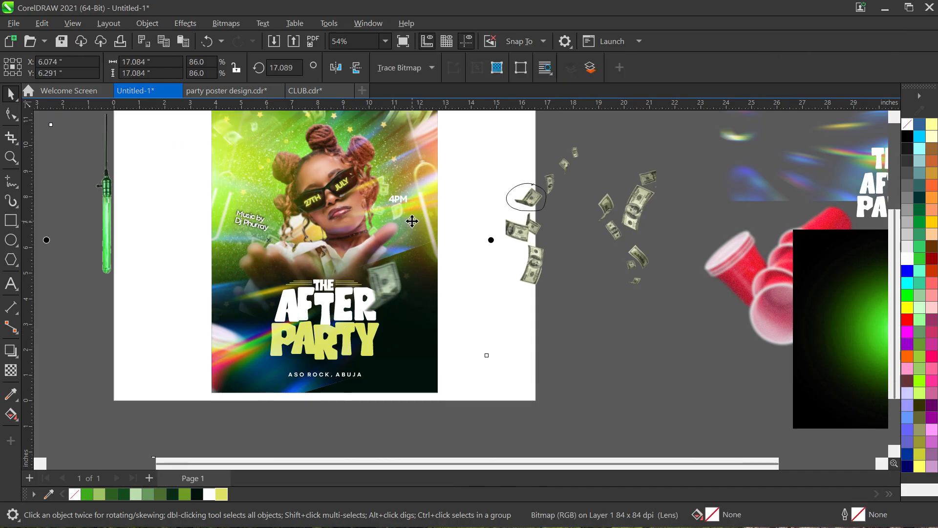
scroll(412, 221, down, 1)
drag(487, 297, 541, 348)
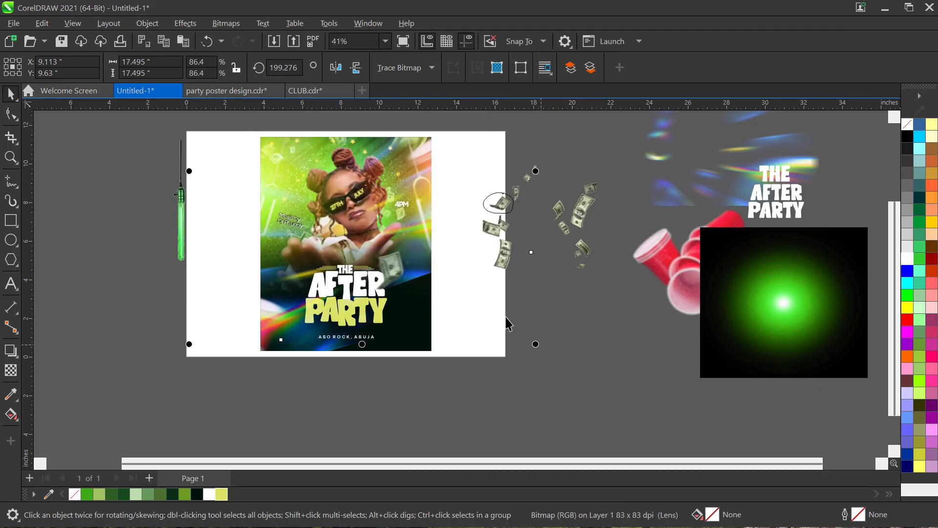
drag(364, 173, 380, 141)
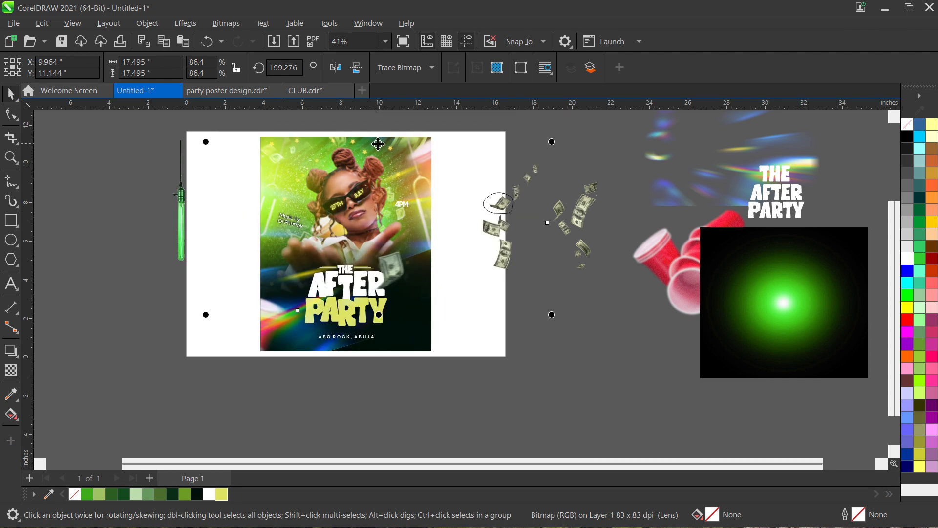
- Rotate the lower rainbow light-streak overlay to about 349° and move it to about X 5.90, Y 6.22 inches
click(298, 318)
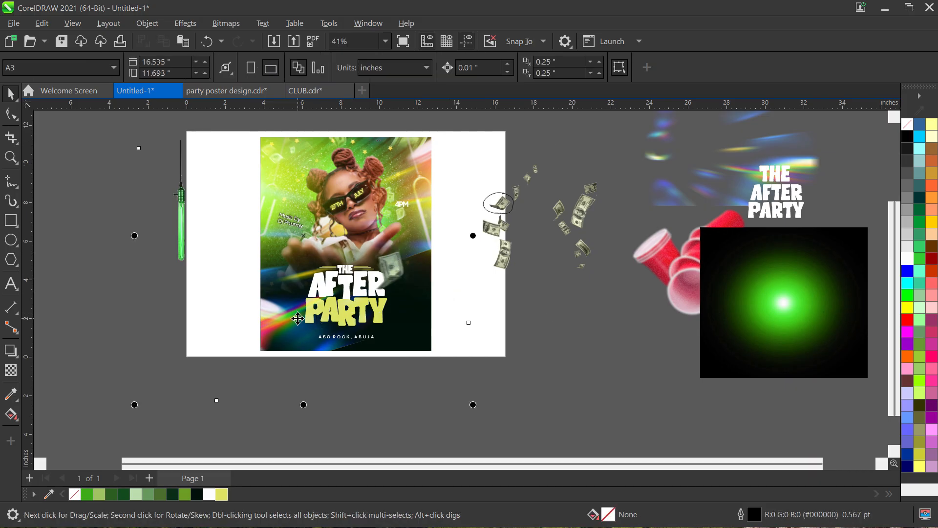
click(297, 334)
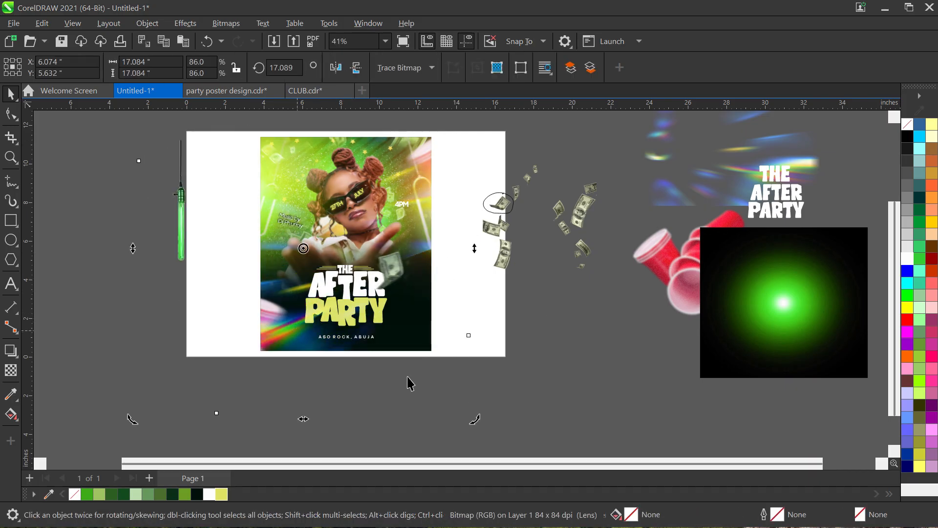
drag(473, 418, 347, 411)
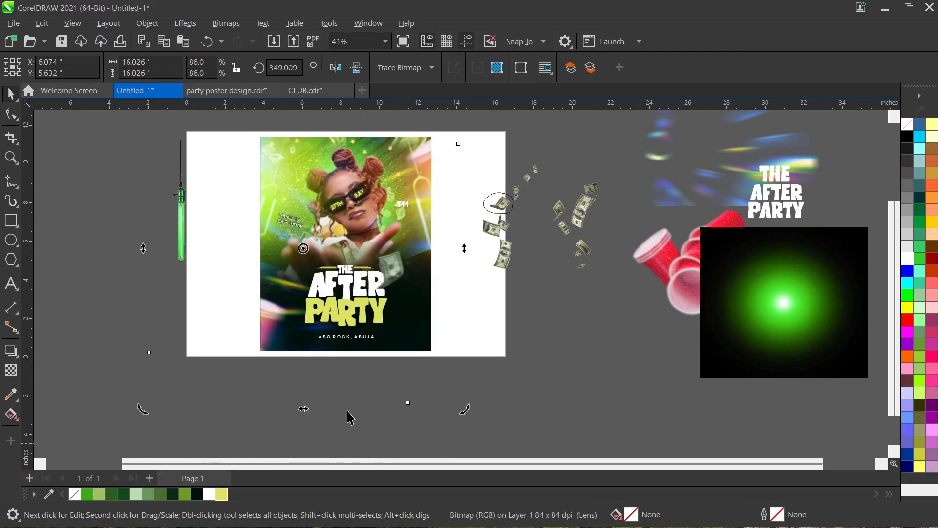
drag(288, 311, 290, 299)
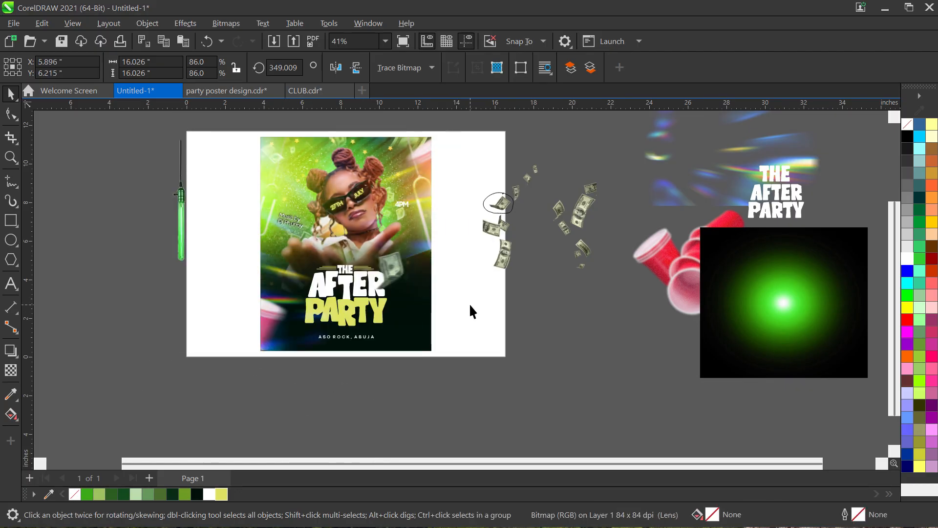
click(471, 305)
- Delete the freehand outline around the already extracted bill in the falling-money image
scroll(409, 276, up, 3)
scroll(435, 272, down, 2)
scroll(635, 240, up, 3)
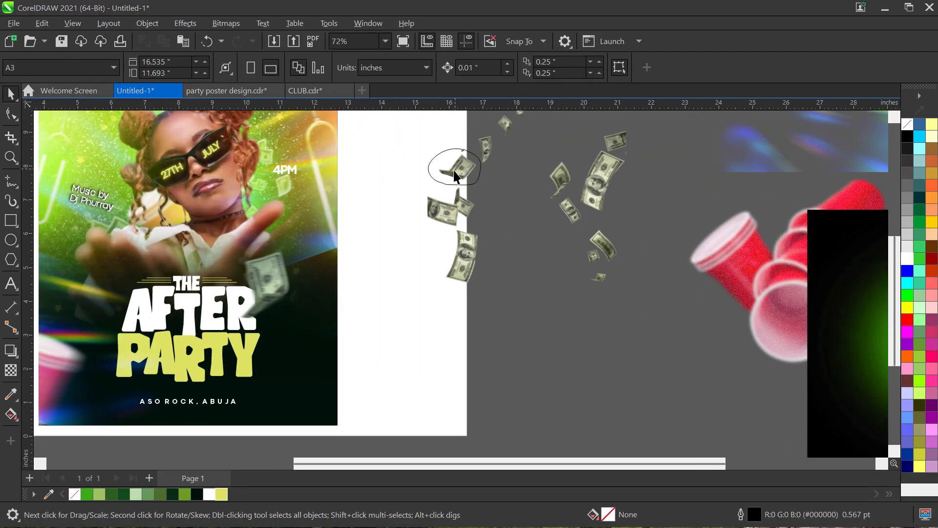
click(283, 283)
click(443, 159)
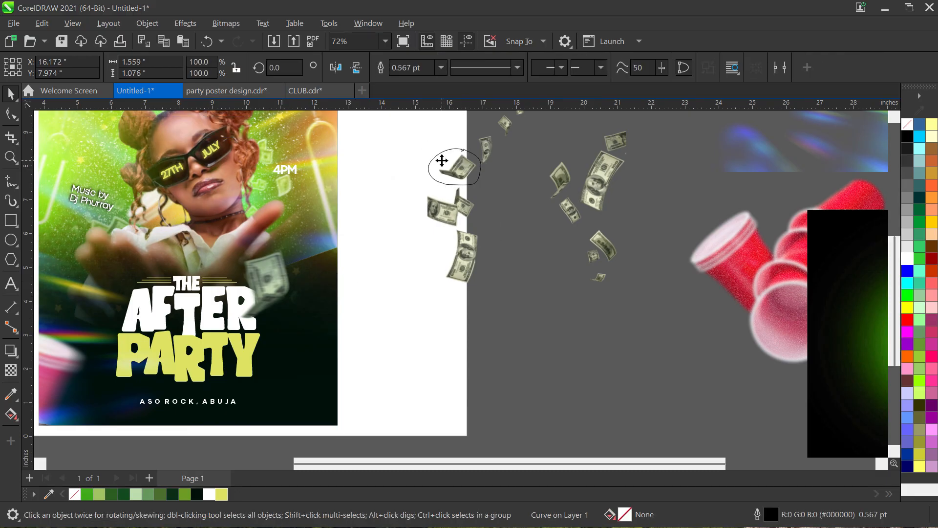
drag(541, 175, 540, 174)
key(Delete)
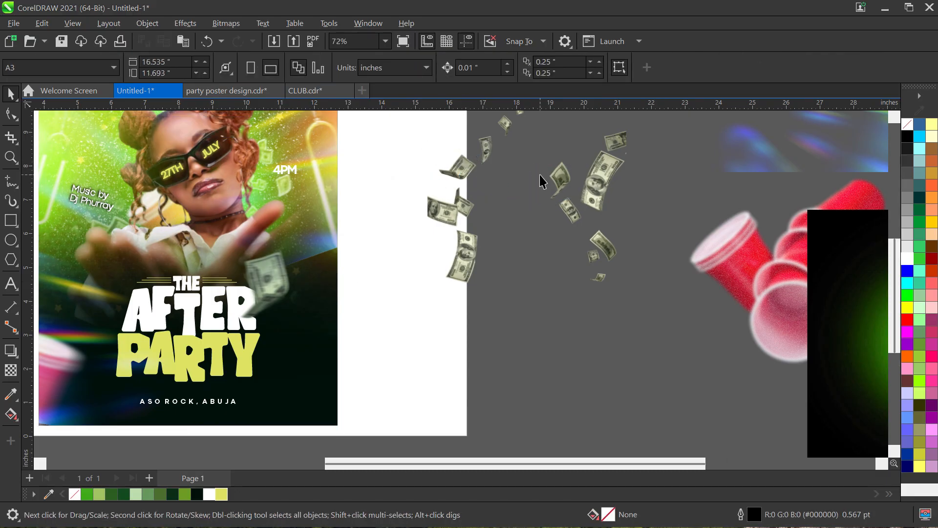
- Draw a closed freehand outline of about 1.08 × 1.35 inches around the folded bill in the middle of the falling-money image
scroll(540, 176, up, 3)
key(F5)
drag(579, 205, 431, 256)
scroll(465, 208, up, 2)
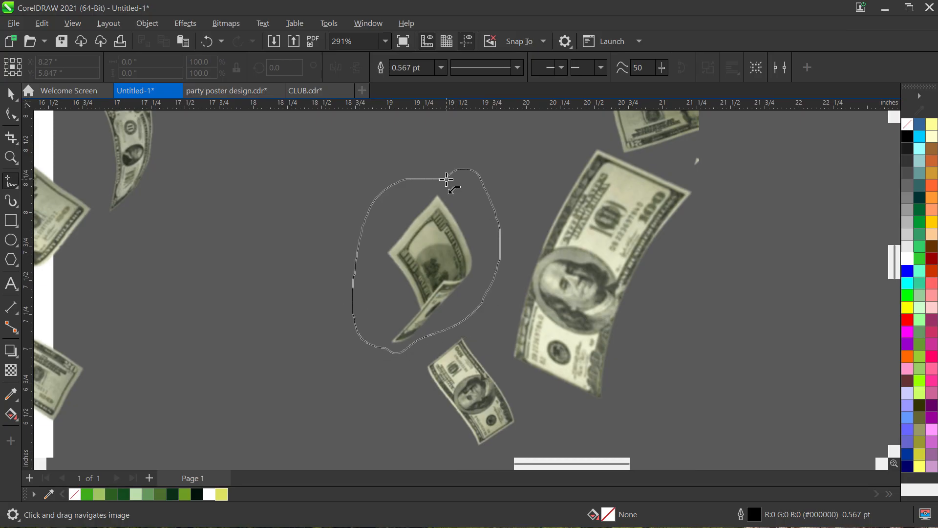
drag(447, 179, 446, 179)
key(space)
- Intersect the freehand outline with the falling-money image to extract the folded bill
scroll(465, 210, down, 4)
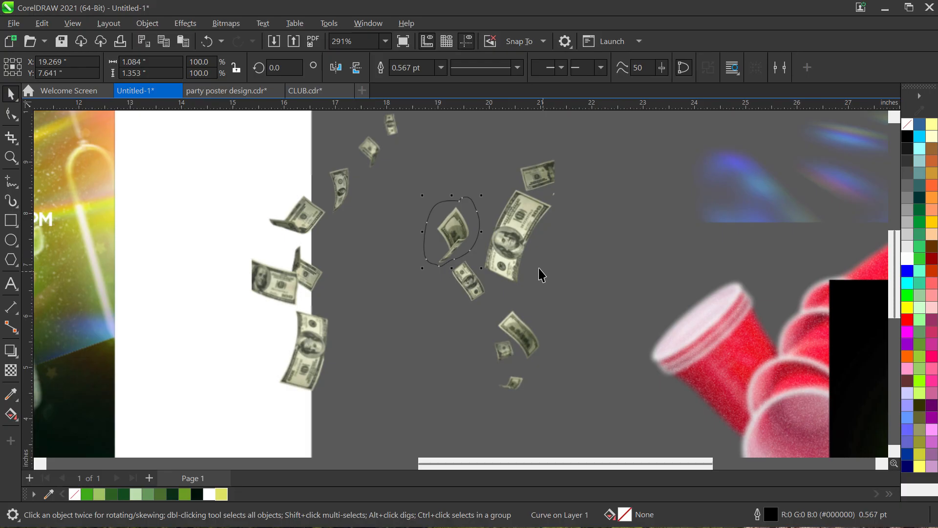
shift+click(484, 224)
click(447, 68)
- Place the extracted folded bill on the poster before the word AFTER and enlarge it to about 1.31 × 1.64 inches
scroll(550, 241, down, 5)
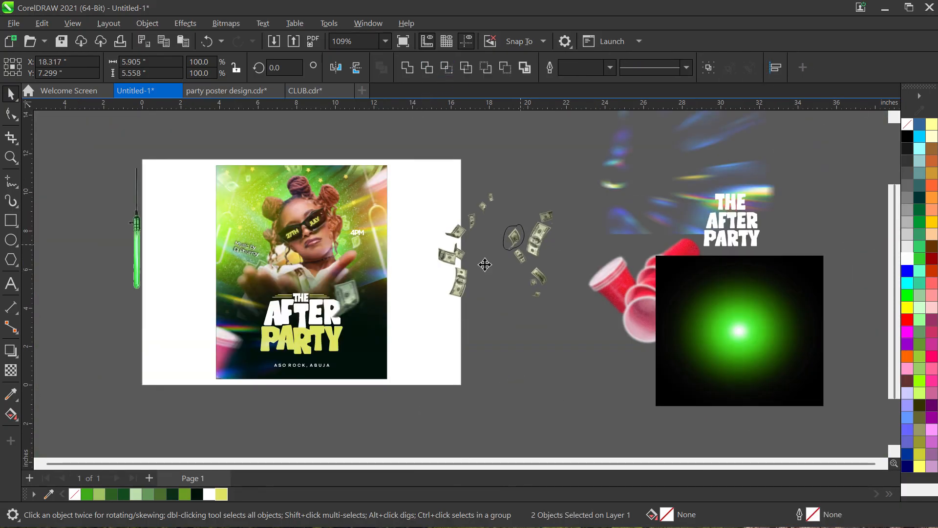
drag(484, 264, 260, 321)
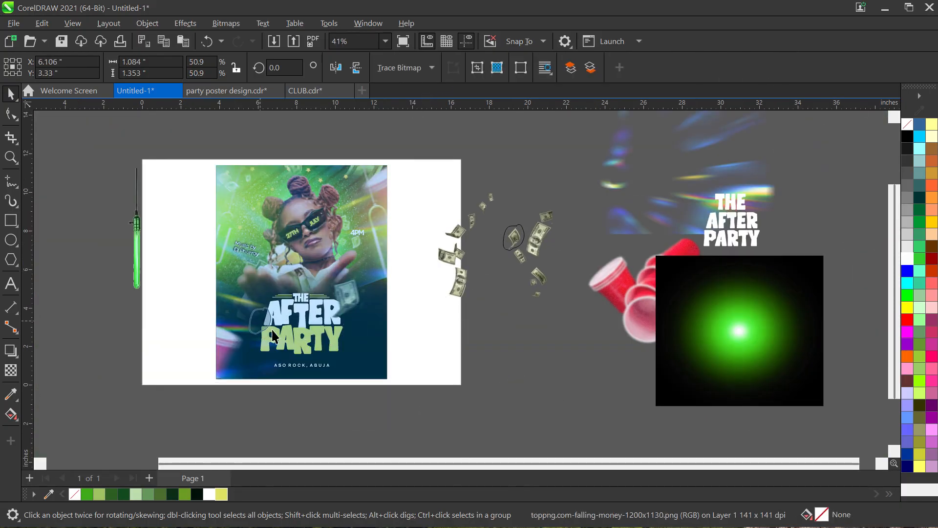
scroll(379, 284, up, 3)
drag(379, 289, 374, 324)
- Convert the folded bill before the title to a 300 dpi RGB bitmap and apply a Motion Blur to it
click(229, 23)
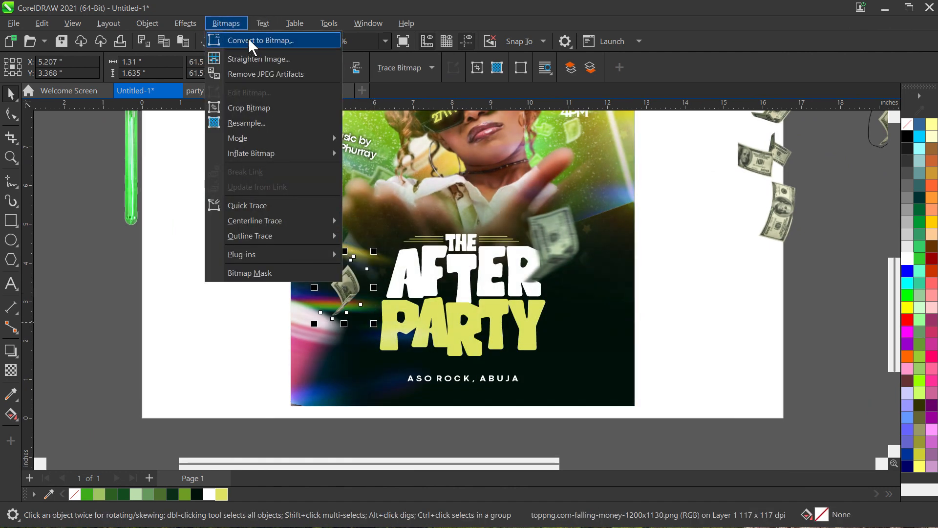
click(254, 39)
click(598, 441)
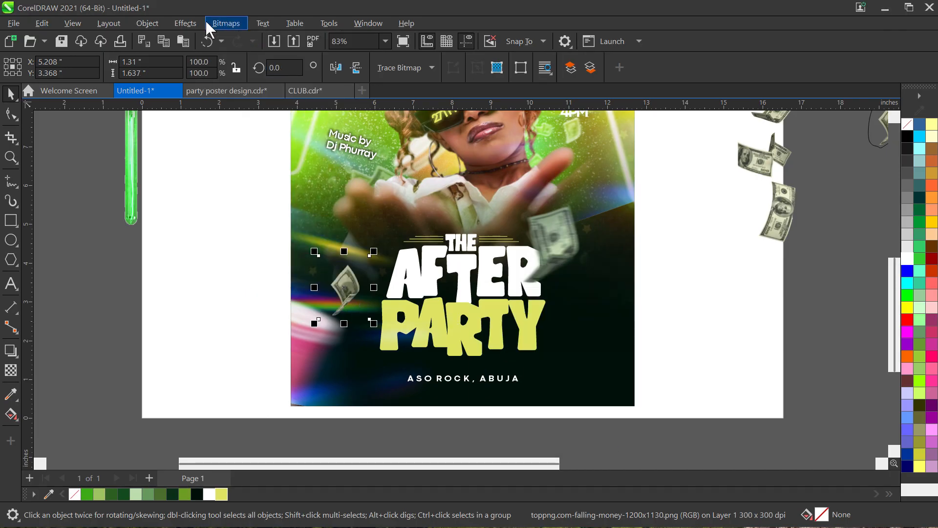
click(186, 23)
click(358, 186)
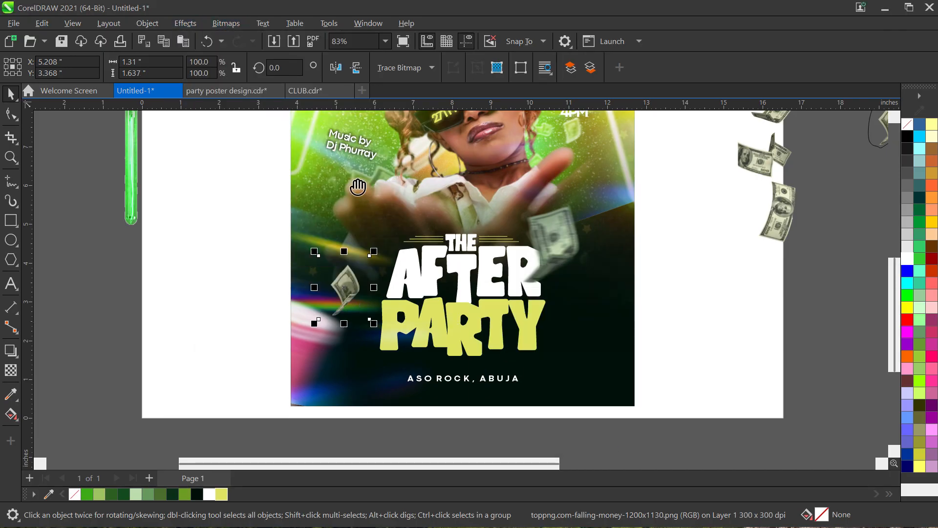
click(739, 242)
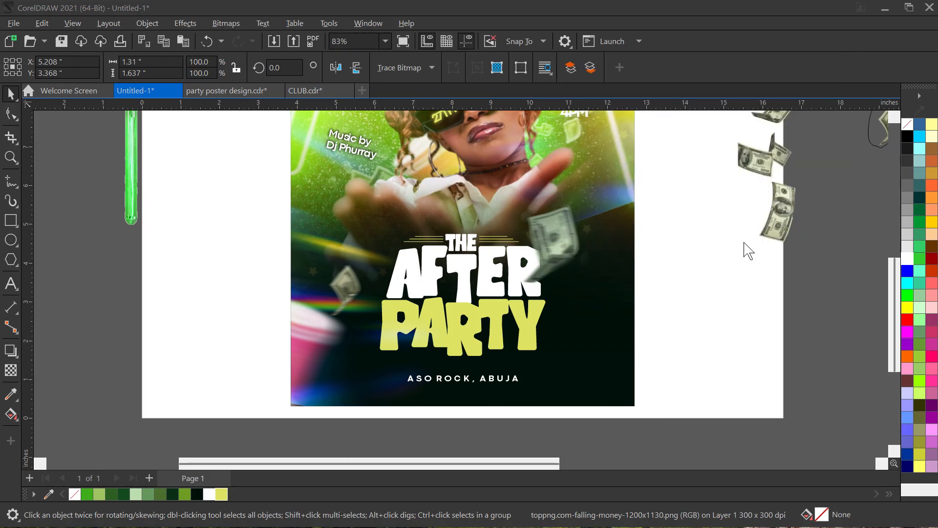
- Copy the blurred folded bill to the poster's upper area beside the hair, mirror it vertically and rotate it to about 198.8°
scroll(376, 332, down, 2)
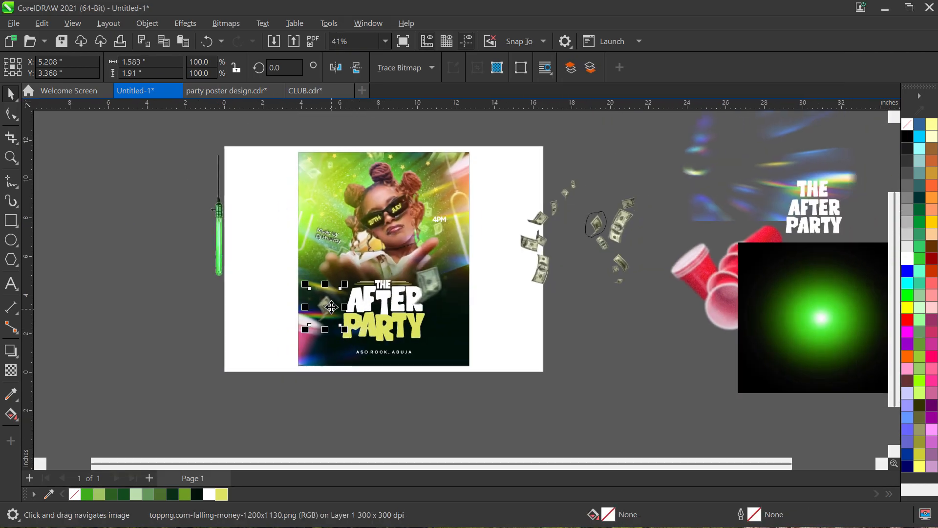
drag(352, 335, 365, 206)
click(357, 67)
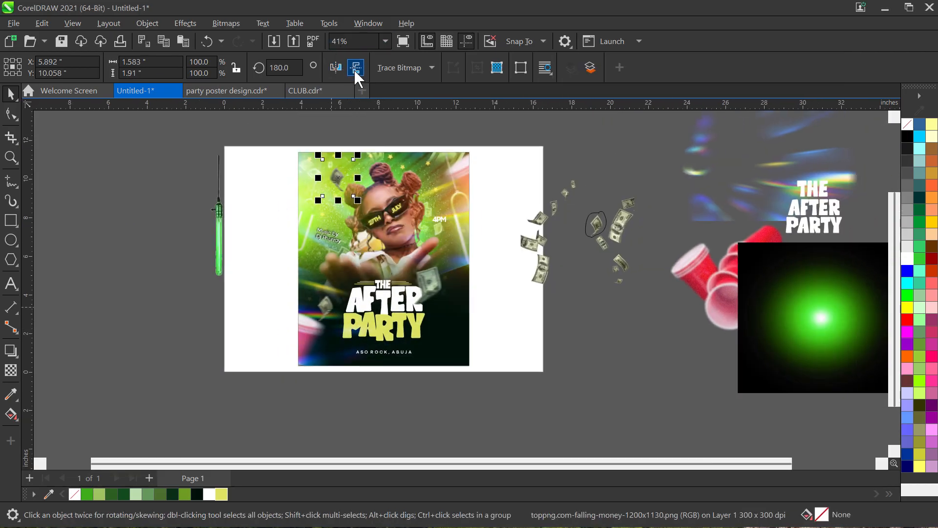
click(332, 181)
drag(364, 207, 396, 210)
- PowerClip the rotated bill copy beside the hair inside the poster frame
right_click(341, 186)
click(412, 327)
click(341, 187)
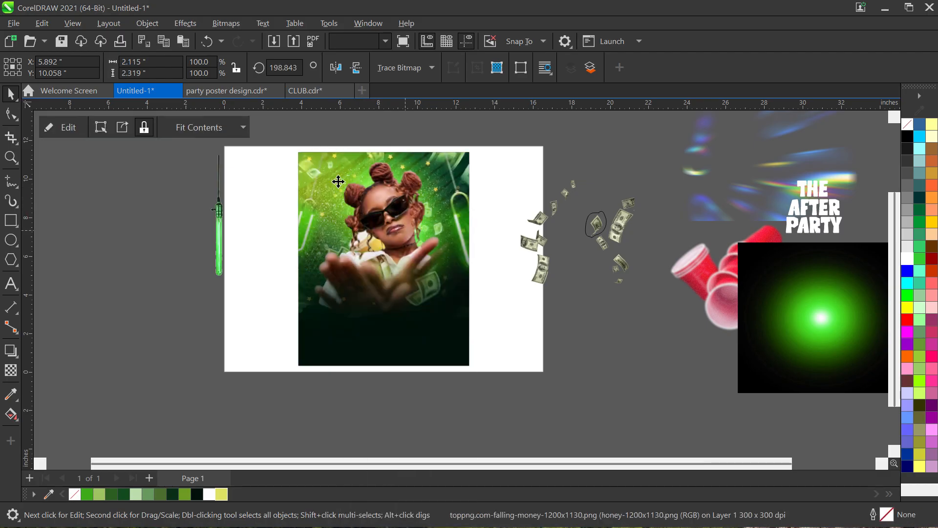
- Move the clipped bill closer to the woman's hair bun and shrink it to about 1.84 × 2.01 inches
ctrl+click(337, 180)
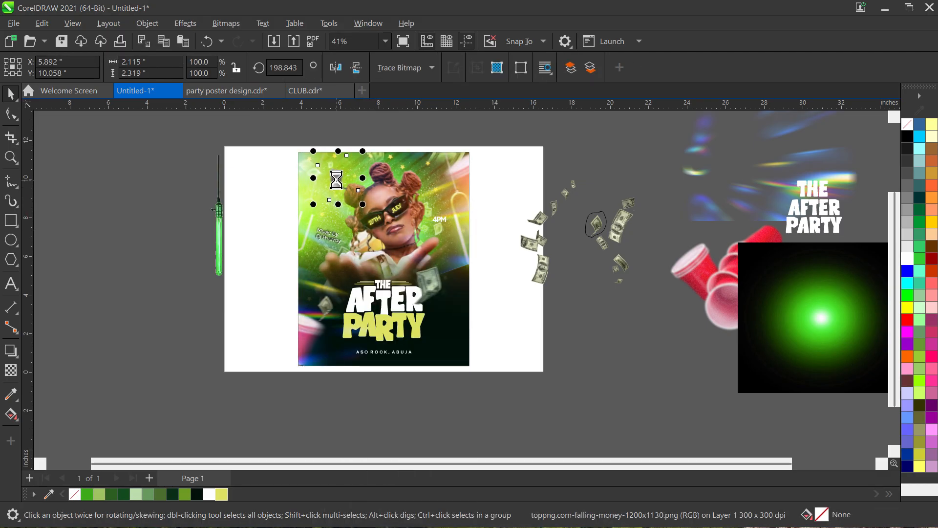
scroll(342, 174, up, 4)
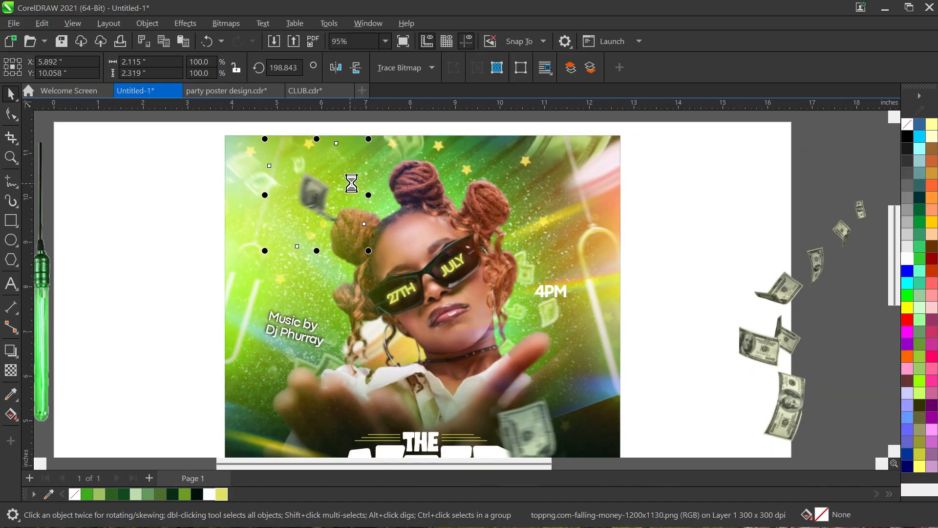
scroll(352, 183, down, 2)
scroll(354, 209, up, 3)
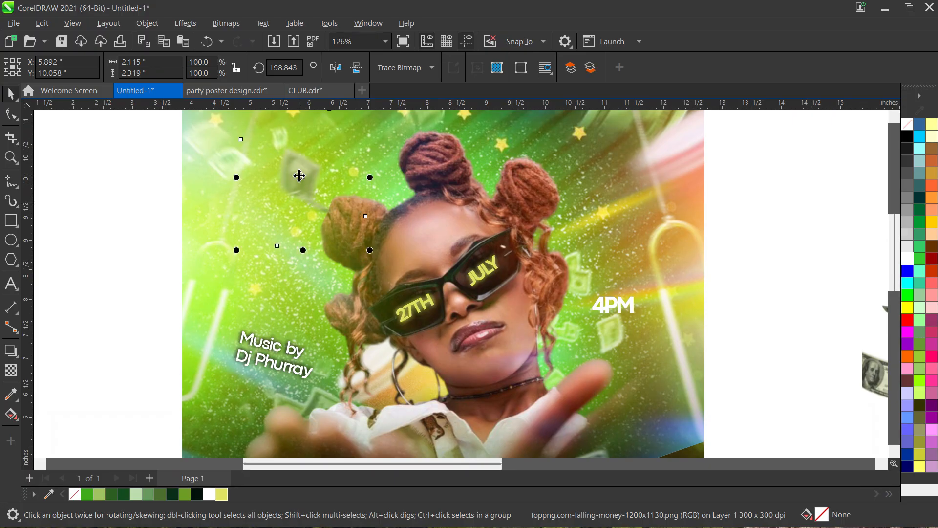
drag(299, 176, 331, 198)
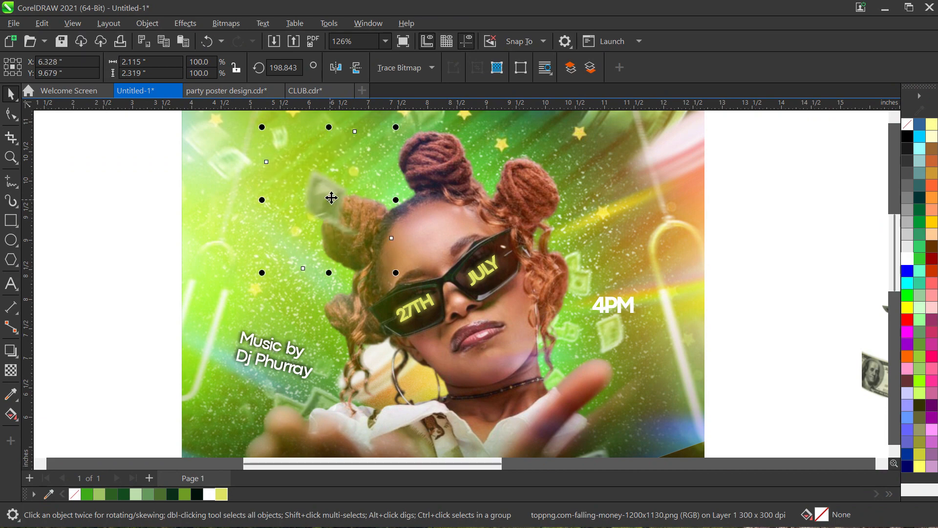
scroll(332, 198, down, 2)
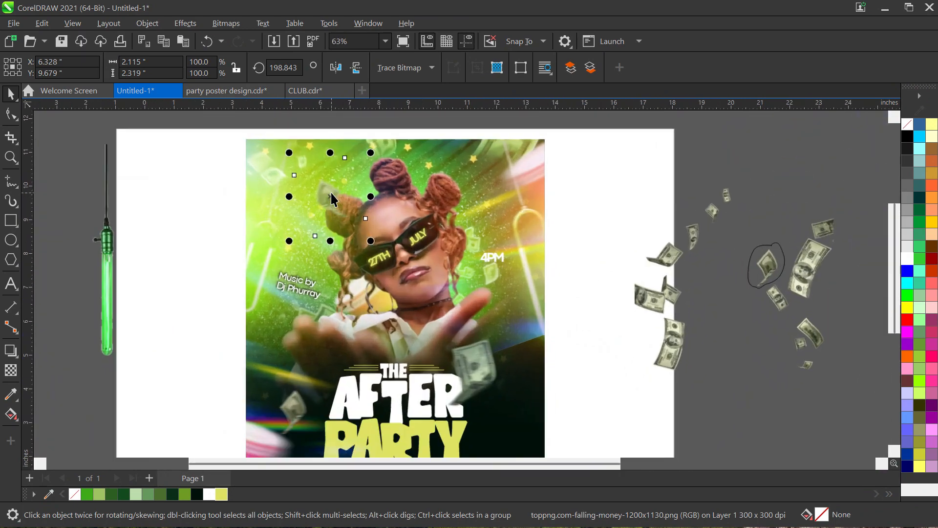
scroll(332, 193, up, 2)
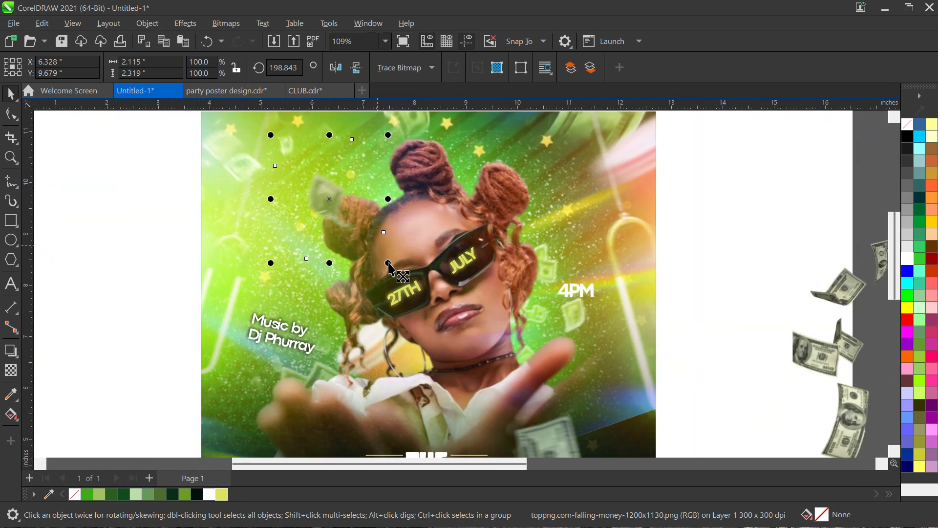
drag(388, 264, 380, 255)
scroll(348, 215, down, 2)
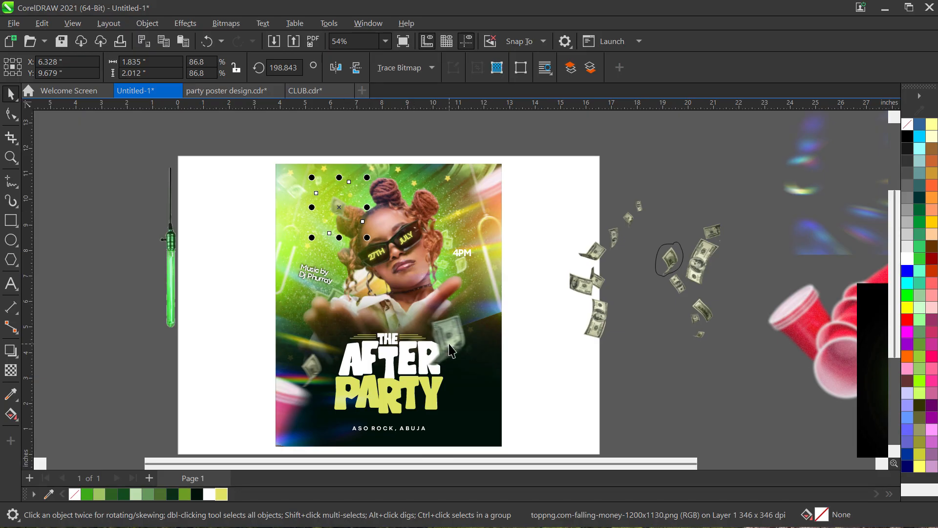
- Move the whole falling-money image over the poster's lower edge at about X 10.25, Y 1.00 inches
click(669, 237)
drag(685, 247, 556, 436)
drag(550, 332, 514, 306)
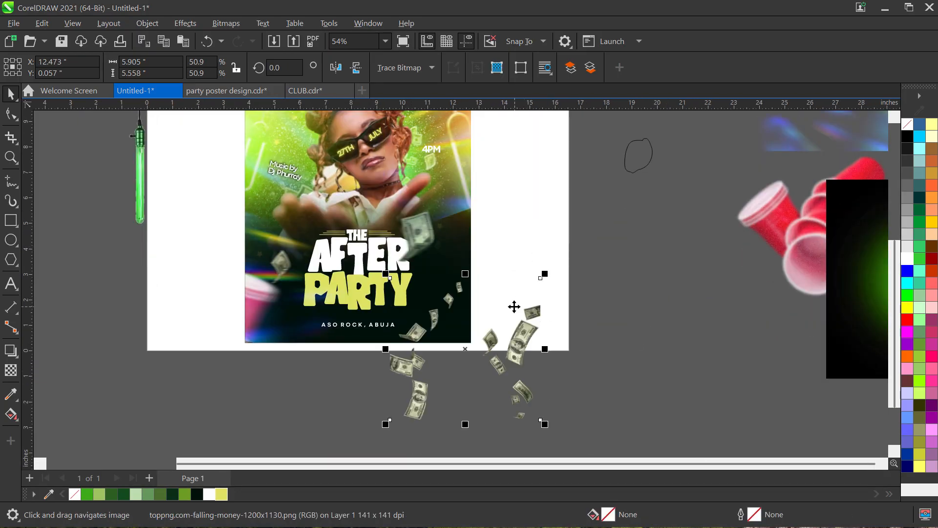
drag(524, 344, 467, 306)
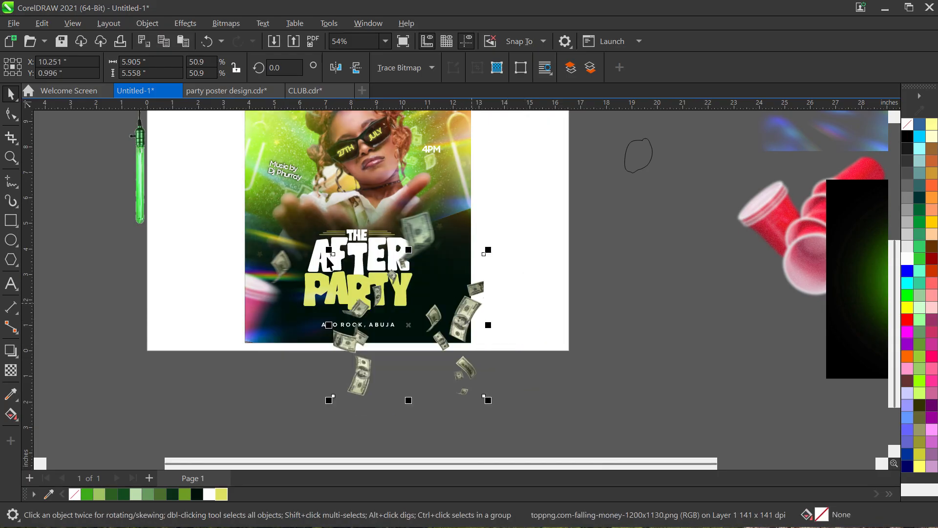
- Crop the falling-money image with the Shape tool to its right-hand bills, about 2.84 inches wide
click(11, 114)
click(337, 317)
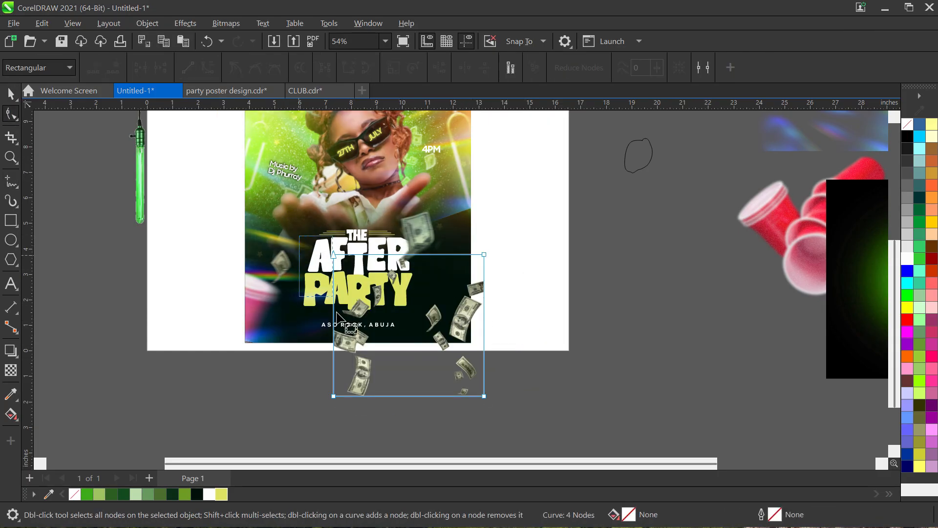
drag(336, 312, 411, 396)
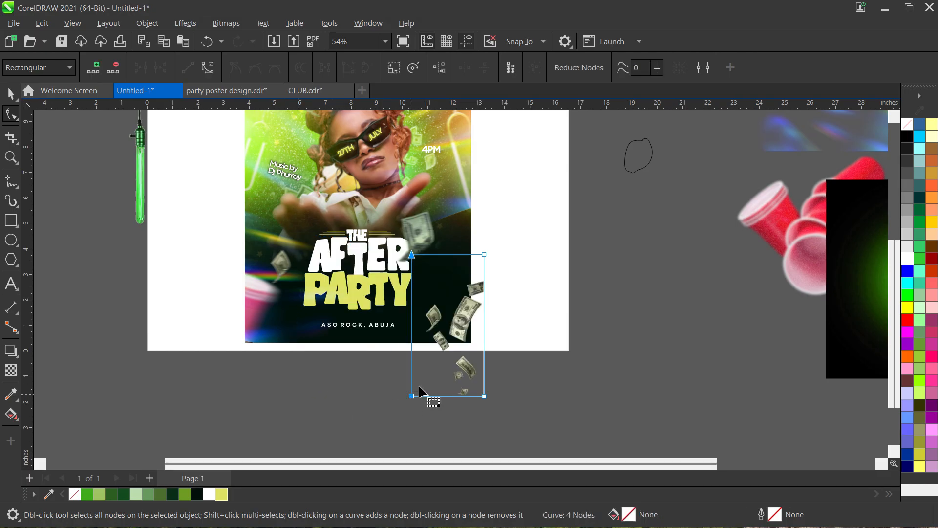
key(space)
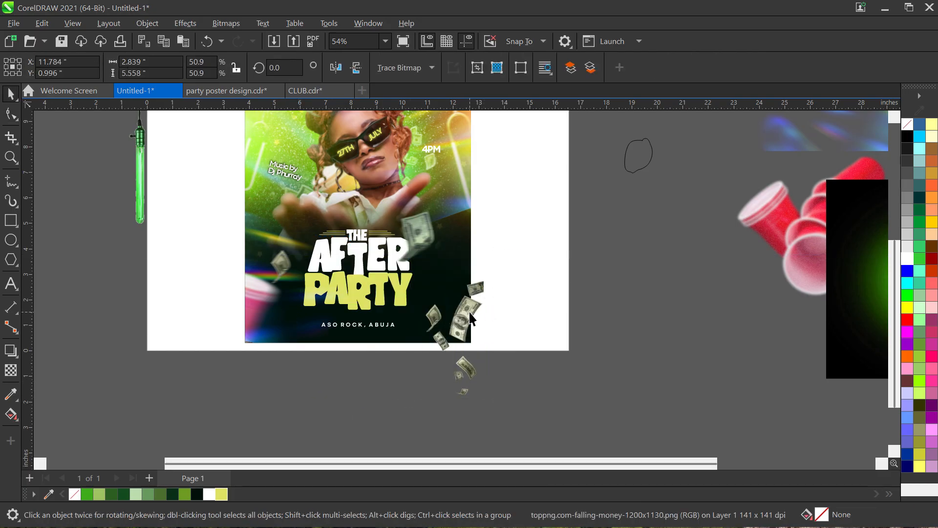
- Copy the cropped bills beside the page and enlarge the original to about 3.63 × 7.10 inches over the poster's lower-right edge
drag(470, 317, 711, 305)
drag(493, 247, 495, 234)
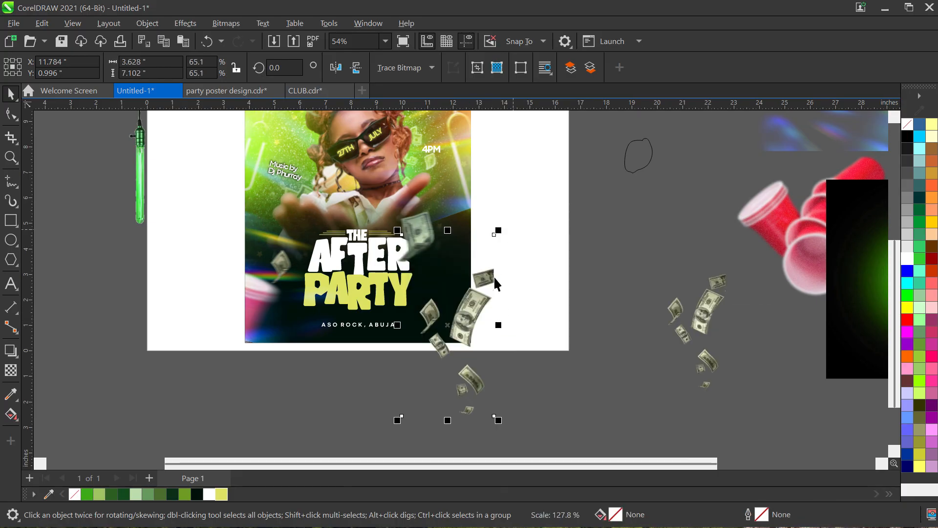
drag(469, 311, 482, 299)
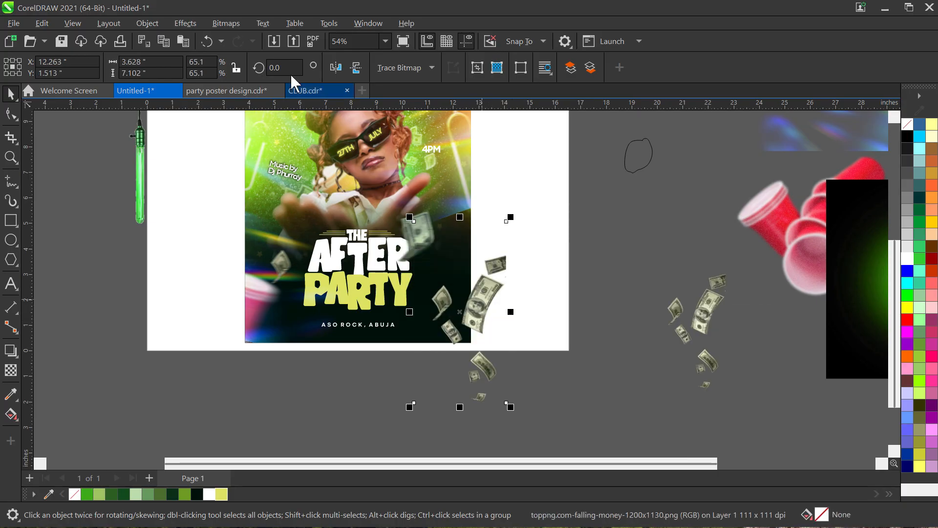
- Convert the enlarged bills to a 300 dpi bitmap and apply Motion Blur with distance 41 and direction 0
click(226, 23)
click(234, 35)
click(597, 441)
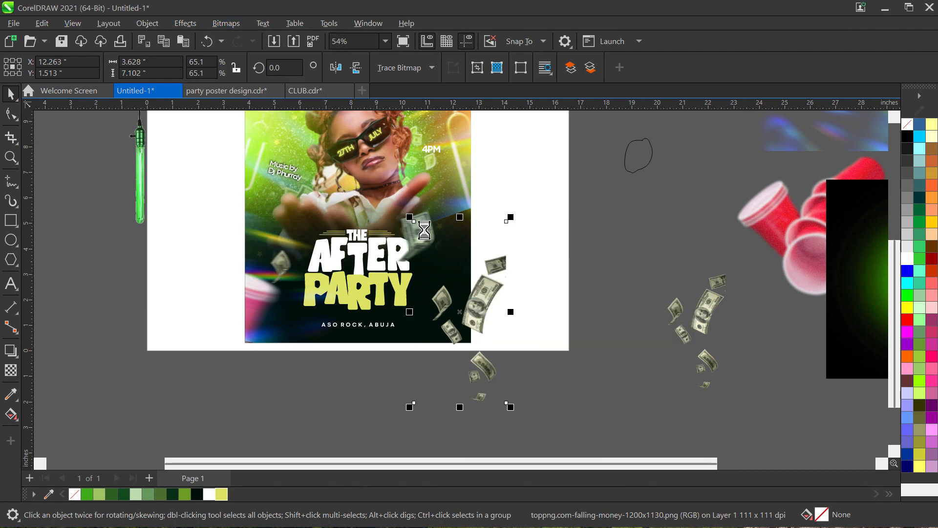
click(185, 23)
mouse_move(220, 104)
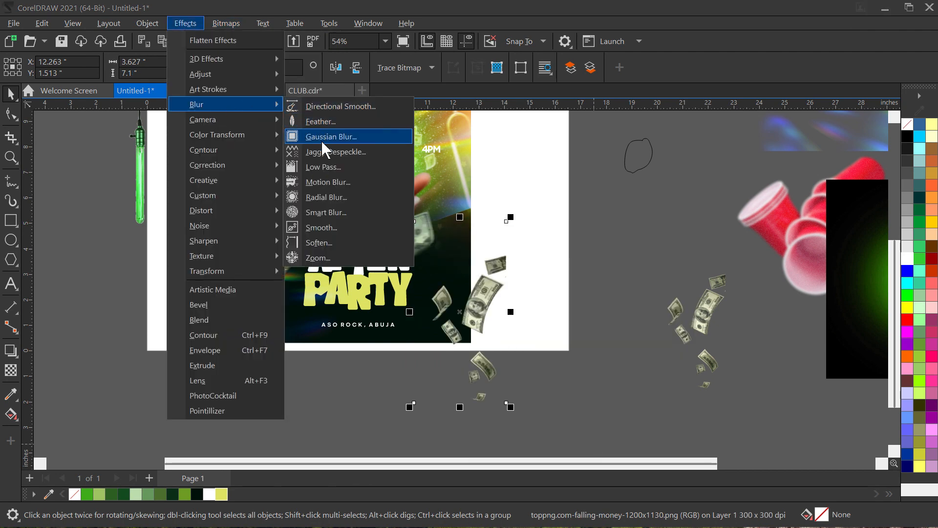
click(328, 181)
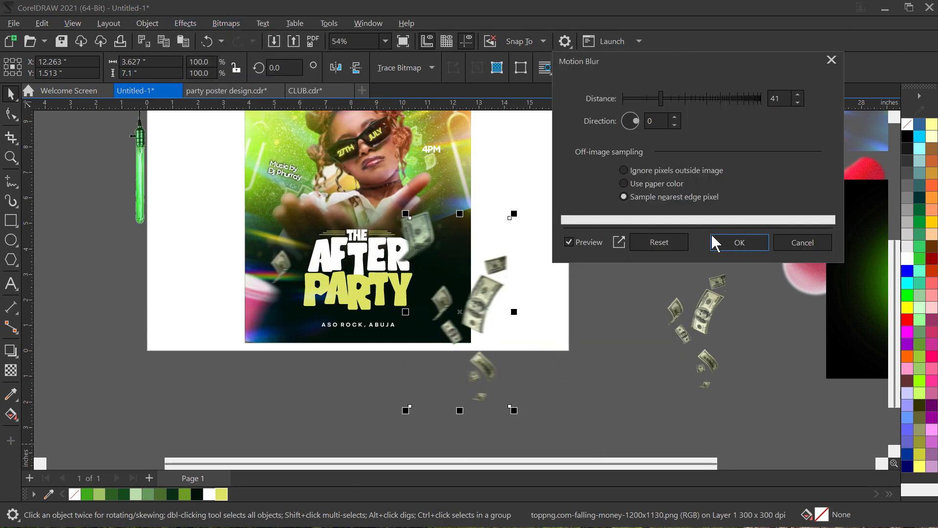
click(727, 242)
- PowerClip the motion-blurred bills inside the poster frame
right_click(490, 307)
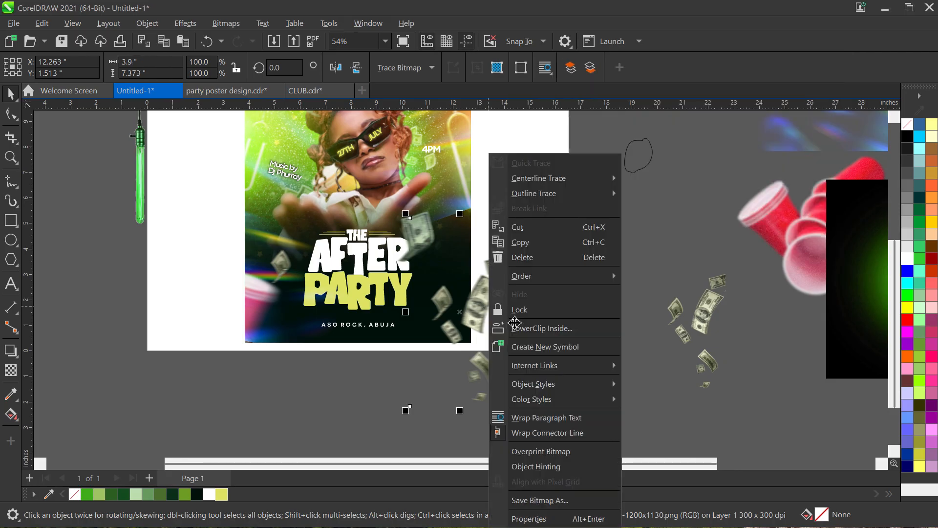
click(542, 326)
click(300, 327)
scroll(426, 329, down, 1)
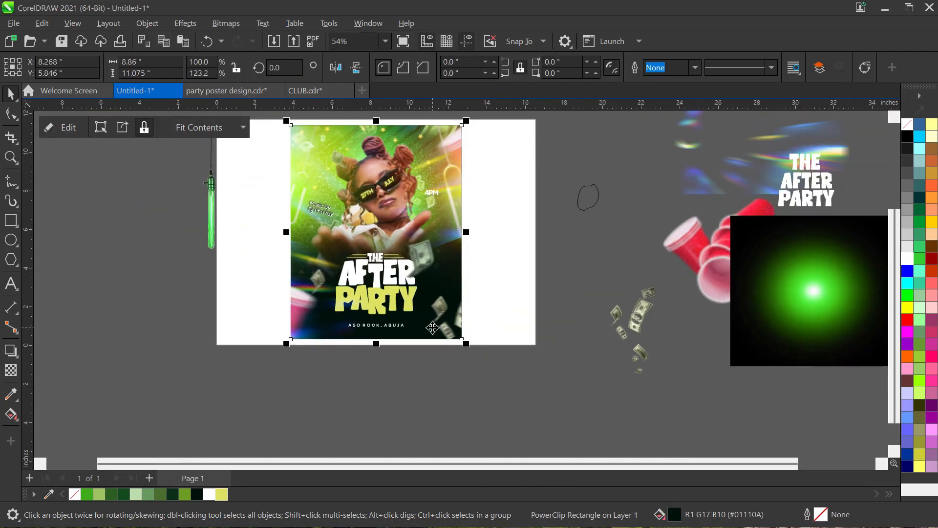
- Resize the clipped lower-right bills to about 4.73 × 8.95 inches and position them at about X 12.43, Y 1.62 inches
click(476, 300)
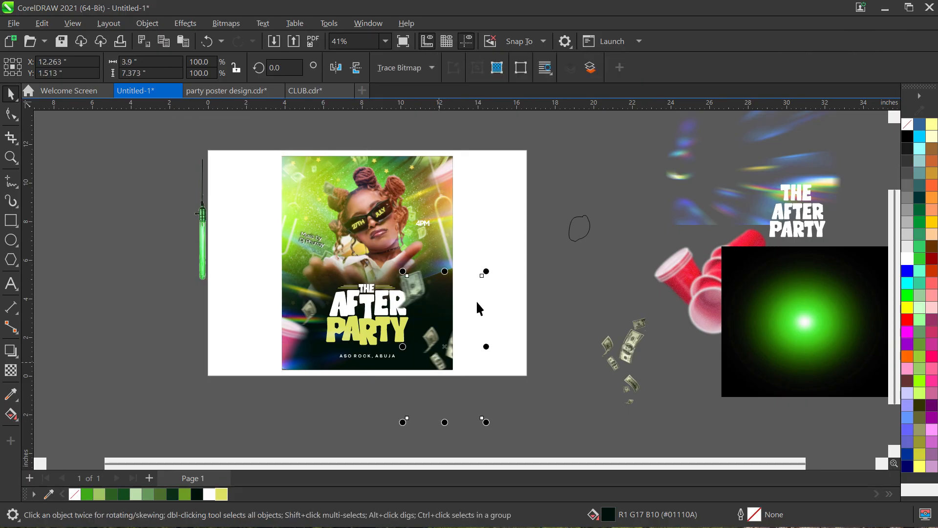
drag(452, 350, 454, 370)
drag(493, 282, 505, 260)
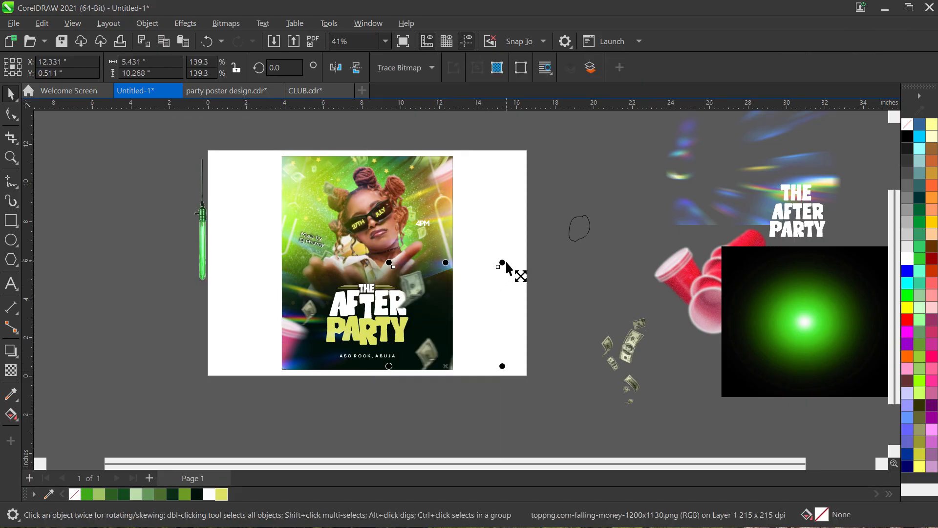
drag(436, 362, 431, 347)
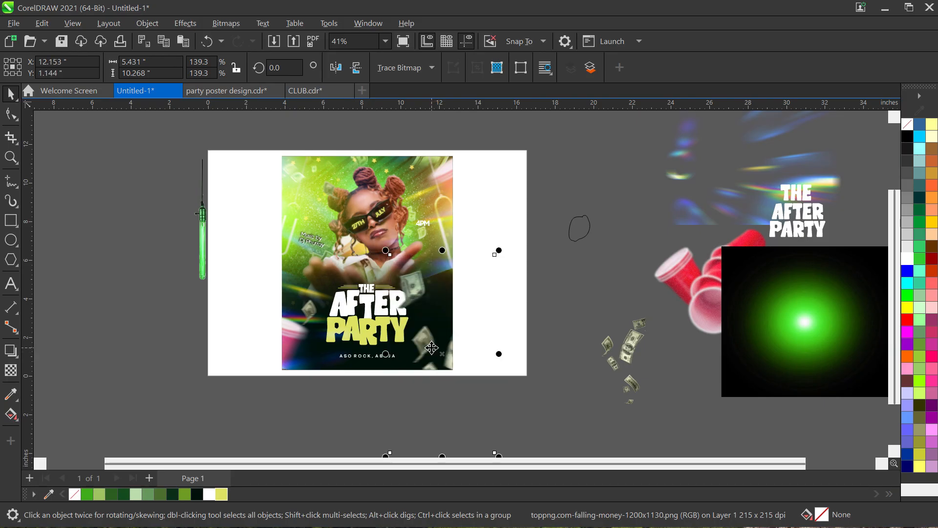
drag(499, 252, 499, 261)
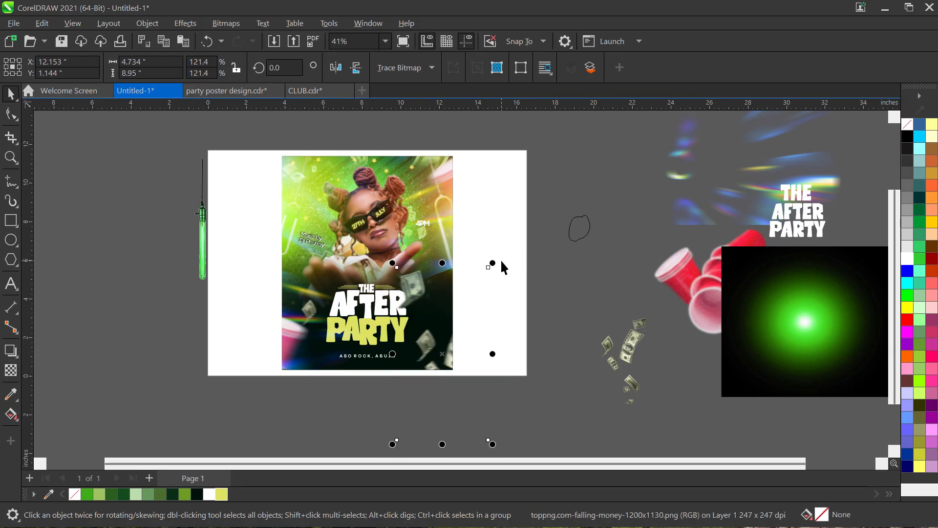
drag(463, 364, 482, 293)
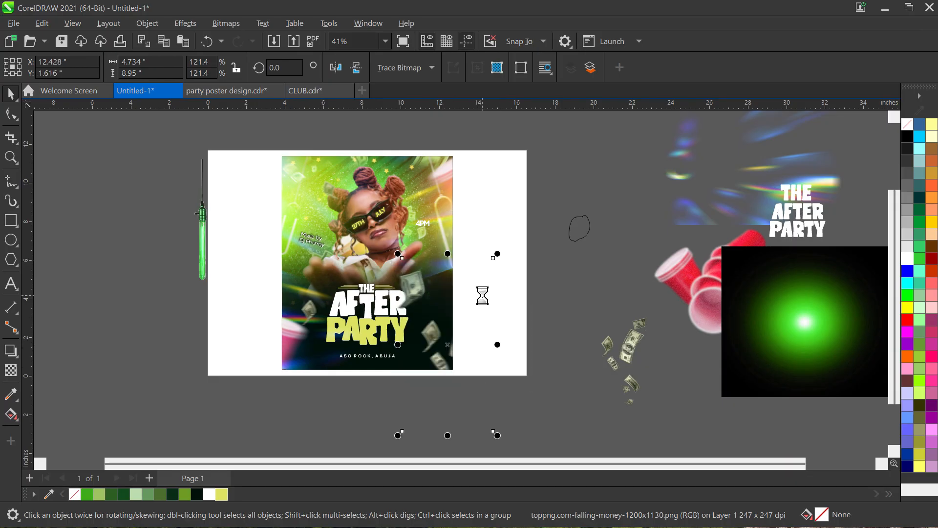
click(480, 292)
- Copy the clipped blurred bill beside the title to the poster's upper area near the hair bun, at about X 9.69, Y 10.18 inches
click(414, 283)
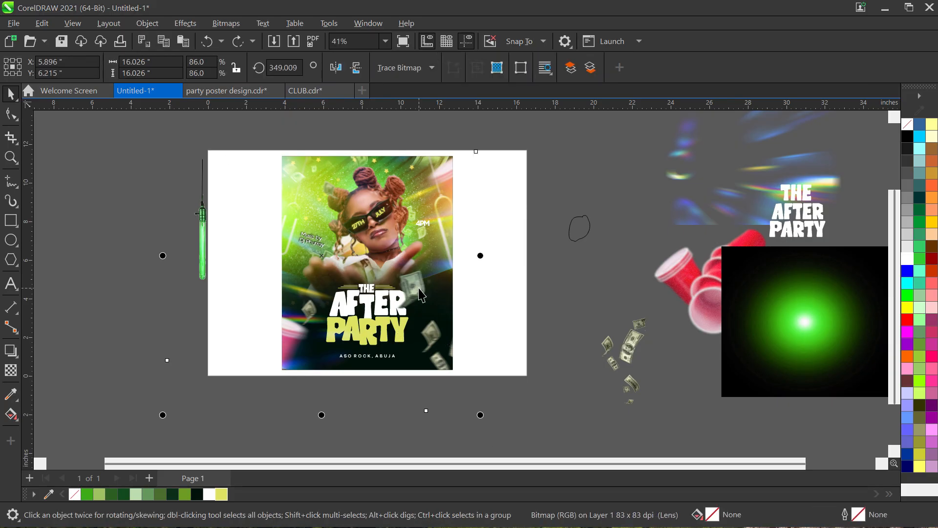
alt+click(419, 289)
drag(411, 290, 395, 179)
click(418, 204)
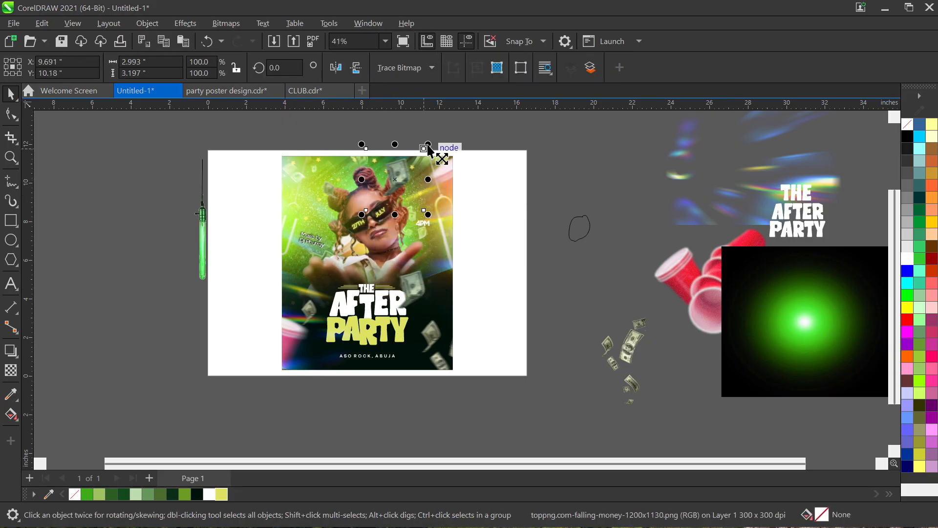
- Enlarge the upper bill copy to about 4.56 × 4.87 inches and move it to about X 9.89, Y 10.74 inches
mouse_move(428, 145)
mouse_down()
mouse_move(423, 157)
mouse_move(458, 119)
mouse_move(454, 112)
mouse_move(450, 132)
mouse_move(418, 155)
mouse_move(435, 137)
mouse_up()
key(ctrl+z)
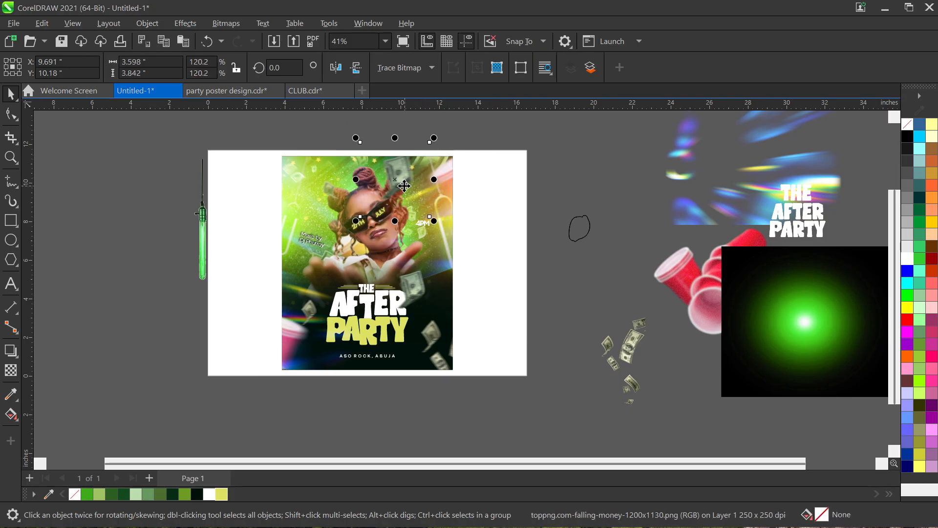
mouse_move(434, 220)
mouse_down()
mouse_move(450, 236)
mouse_move(443, 219)
mouse_up()
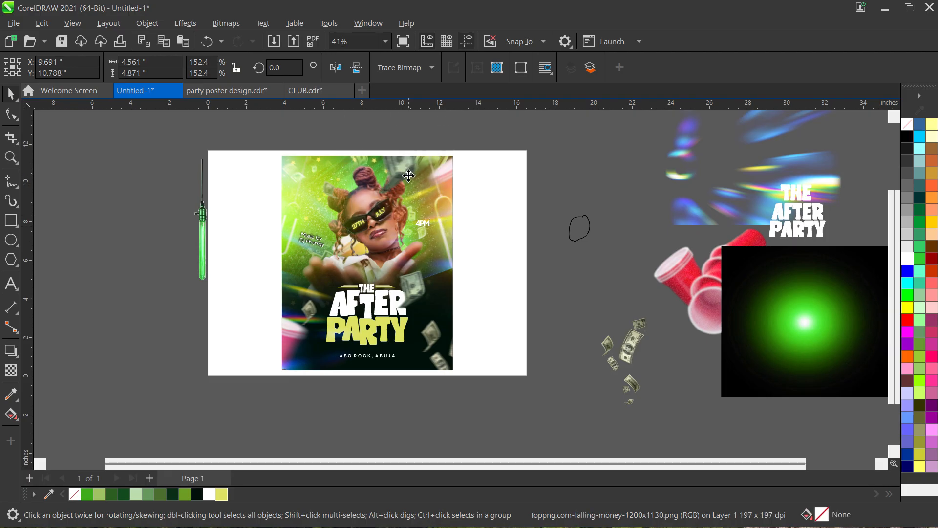
drag(409, 175, 413, 176)
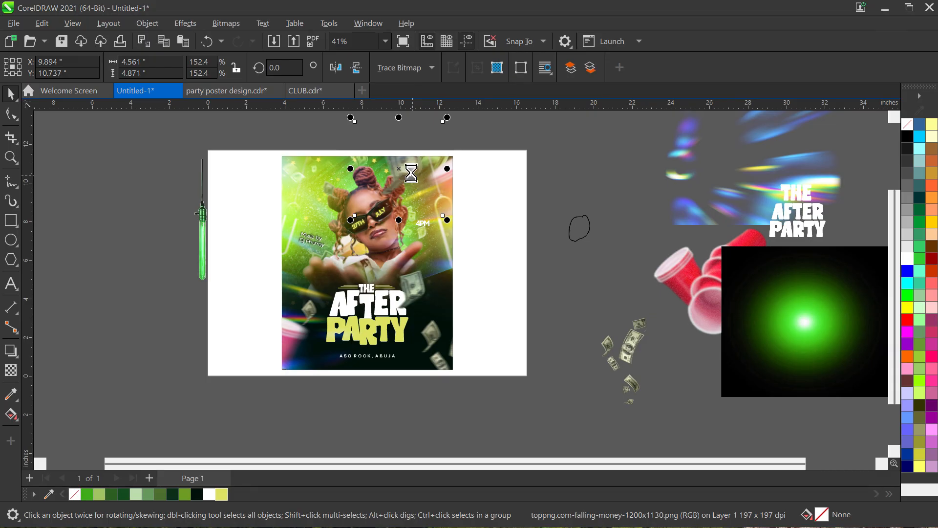
- Mirror the upper bill copy horizontally and vertically, rotate it to about 219°, and deselect it
scroll(398, 151, up, 1)
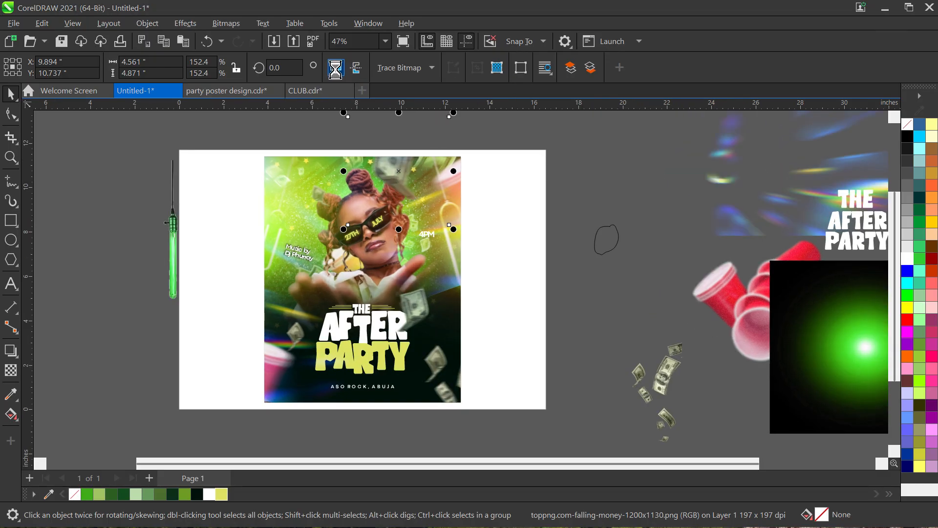
click(356, 68)
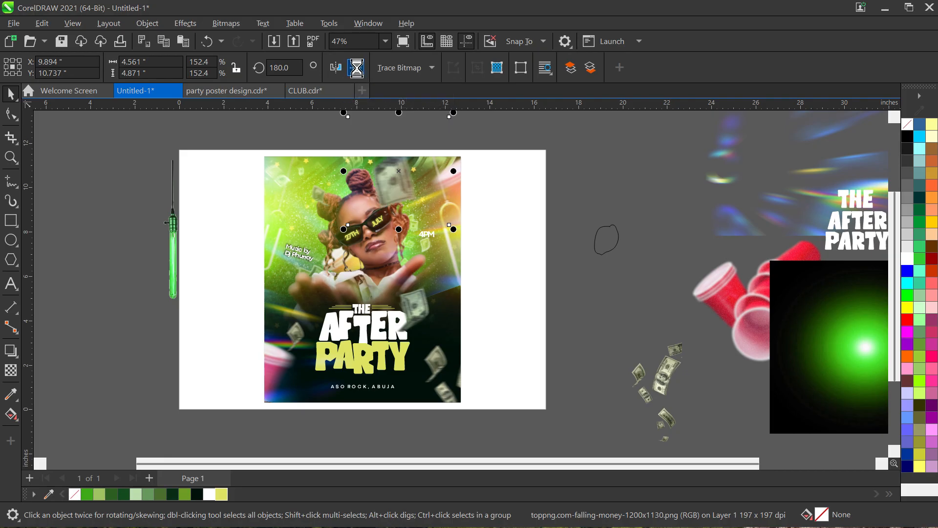
click(370, 120)
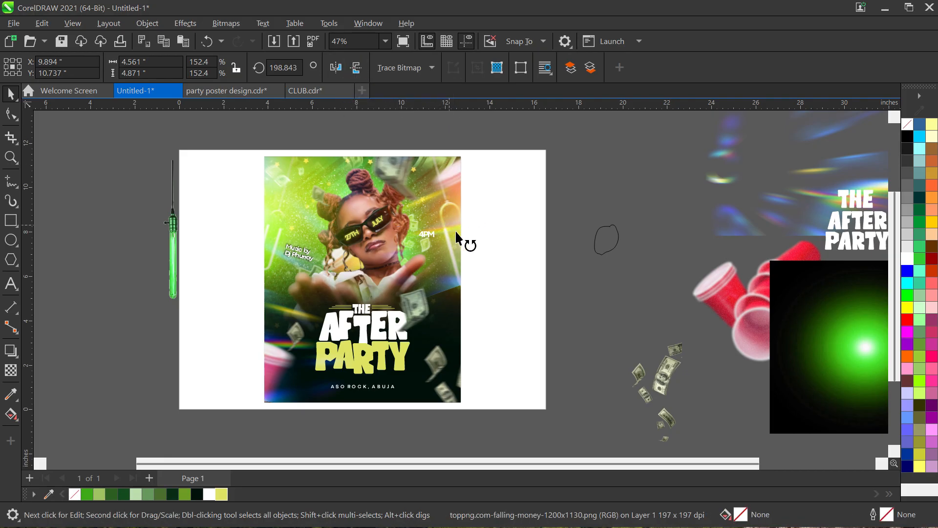
drag(456, 229, 509, 185)
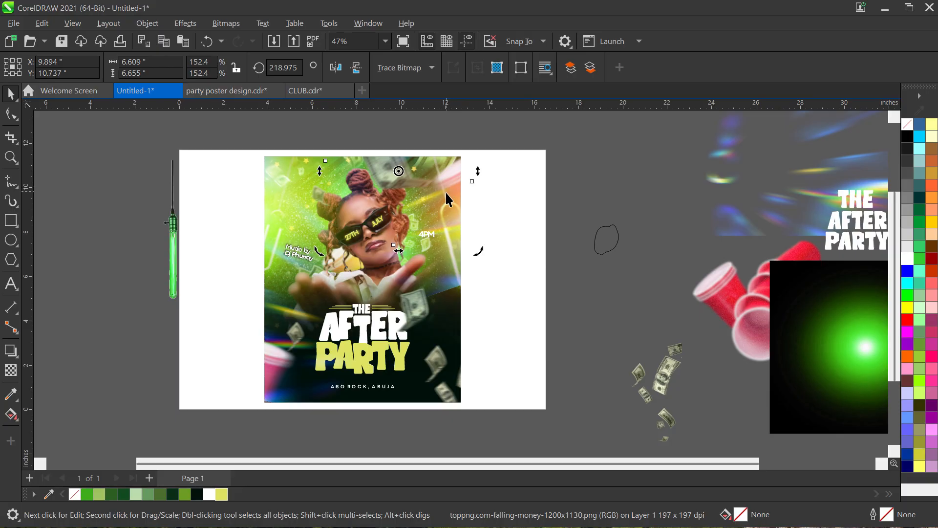
click(476, 209)
scroll(476, 208, down, 1)
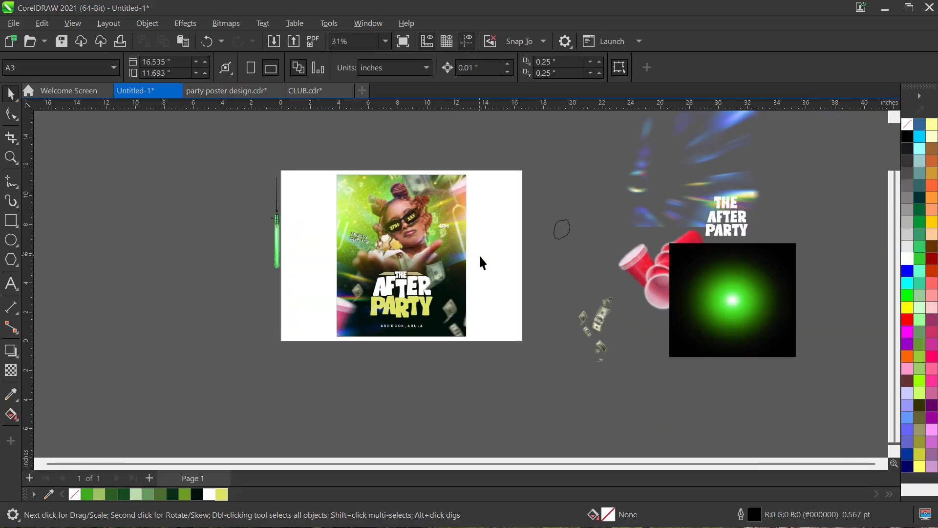
scroll(478, 254, up, 1)
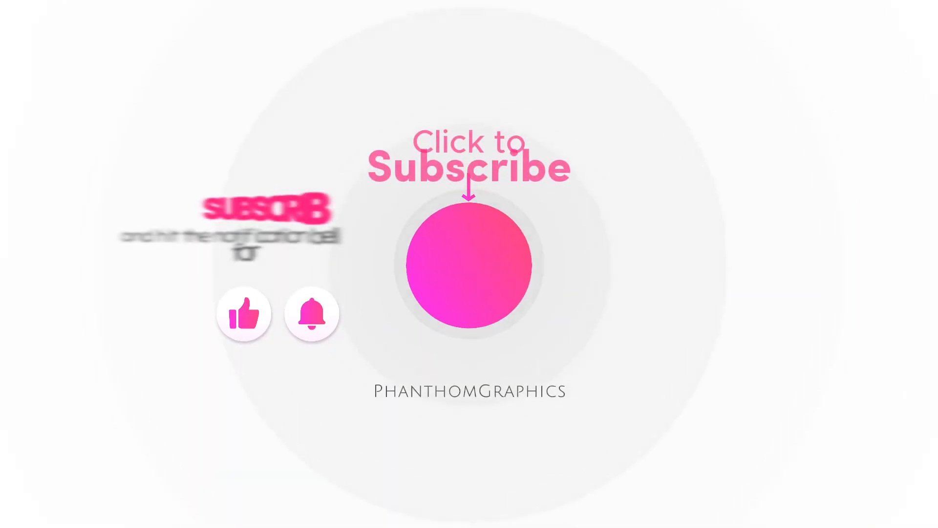